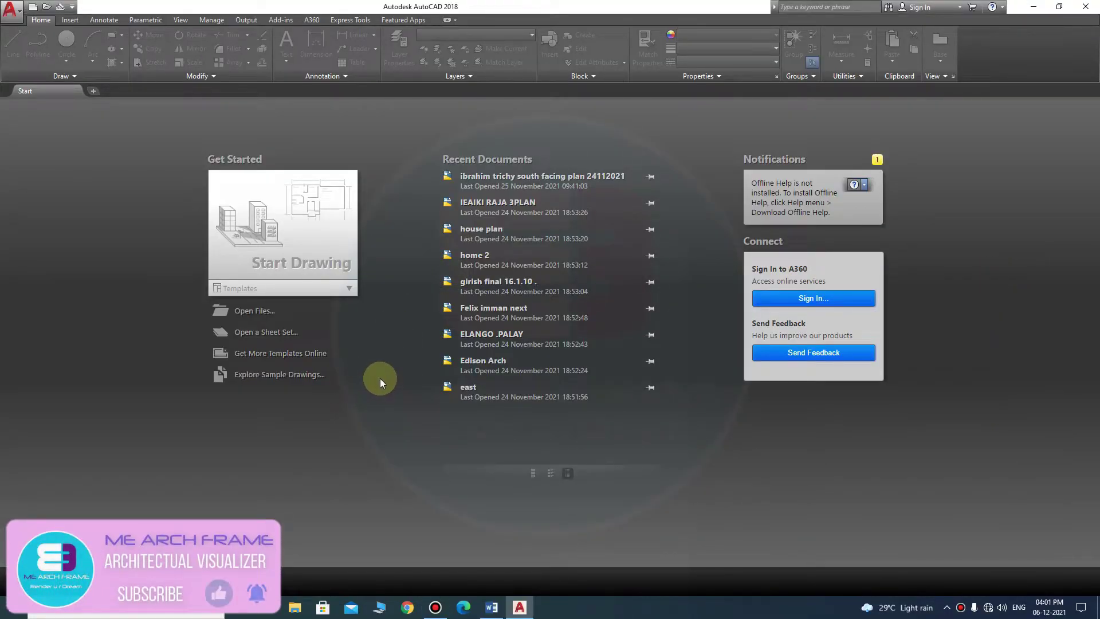
- Create a new blank drawing, Drawing1, from the acadiso template
{"action": "left_click", "coordinate": [15, 13]}
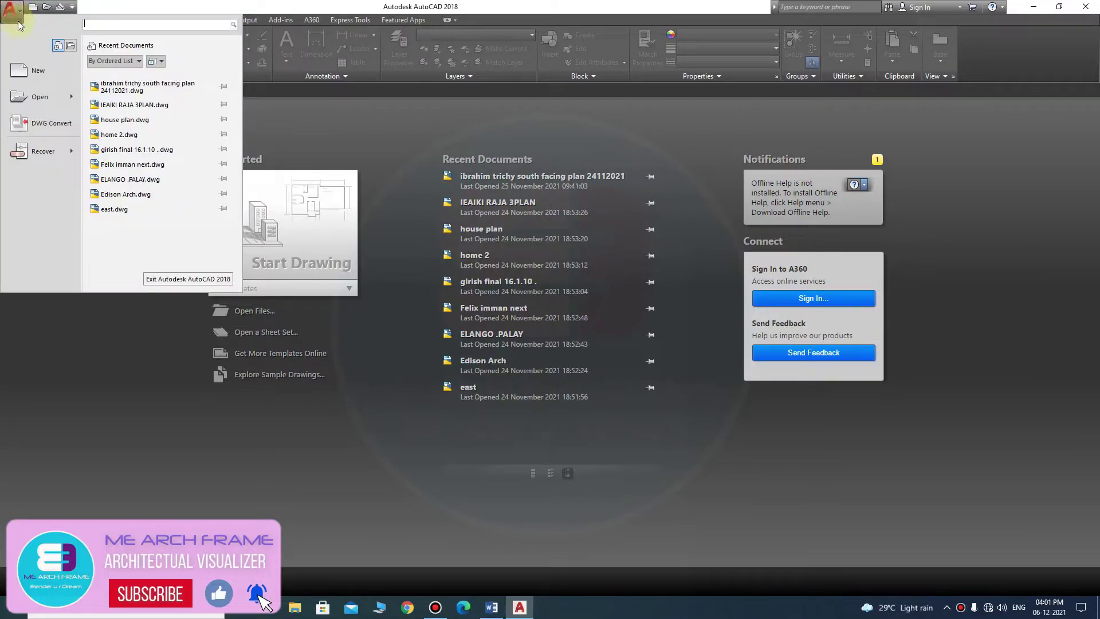
{"action": "left_click", "coordinate": [38, 70]}
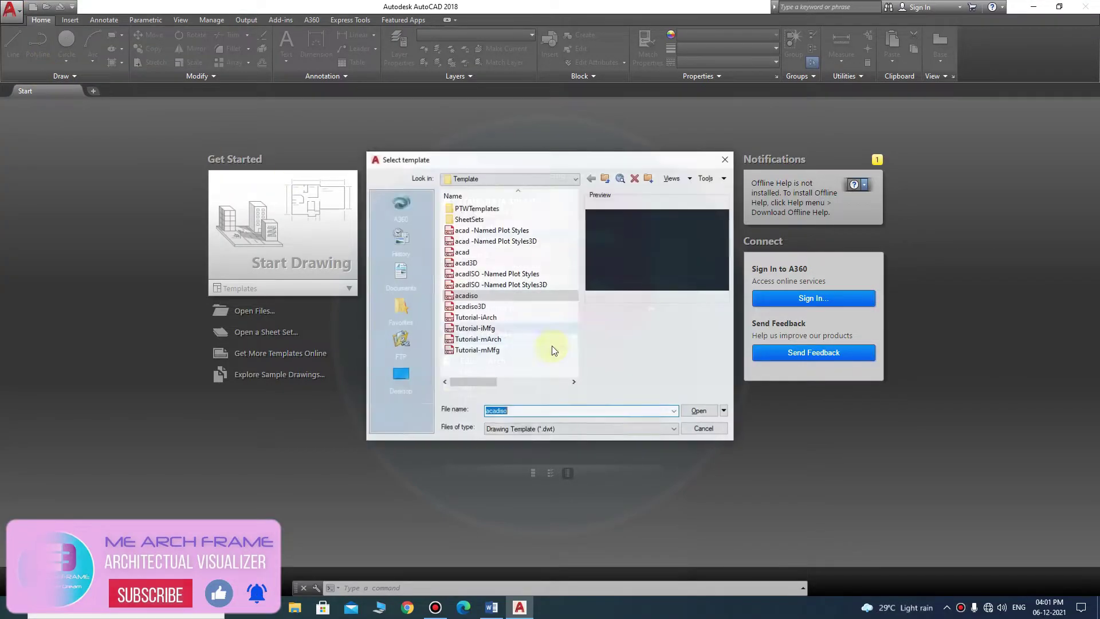
{"action": "left_click", "coordinate": [723, 418]}
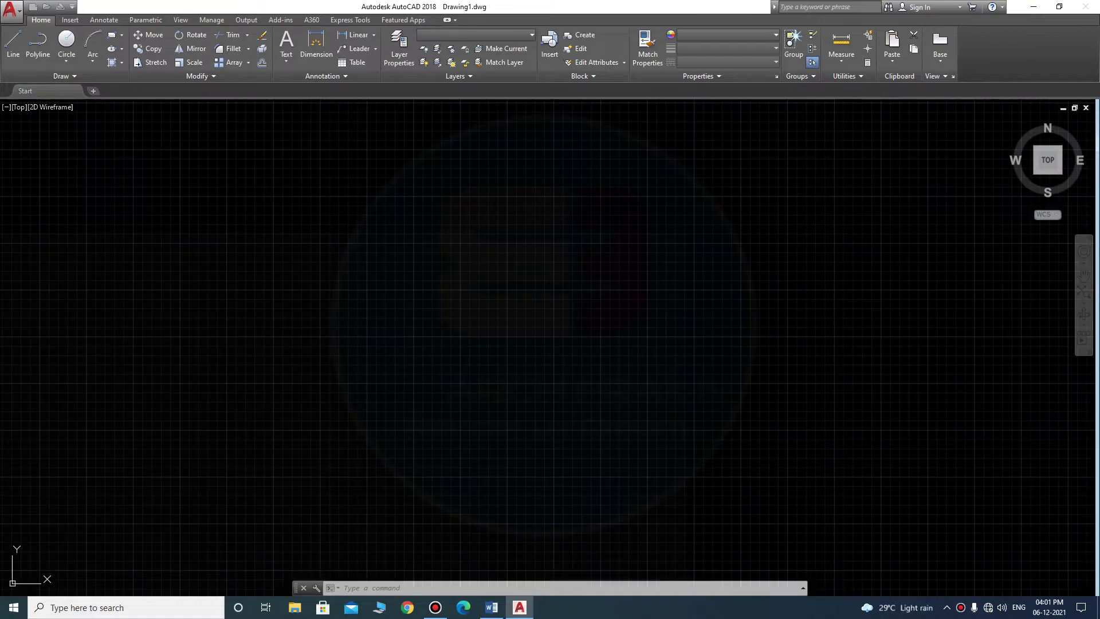
- In Drawing Units, set length type to Engineering and insertion scale to Inches
{"action": "scroll", "coordinate": [367, 290], "scroll_direction": "down", "scroll_amount": 5}
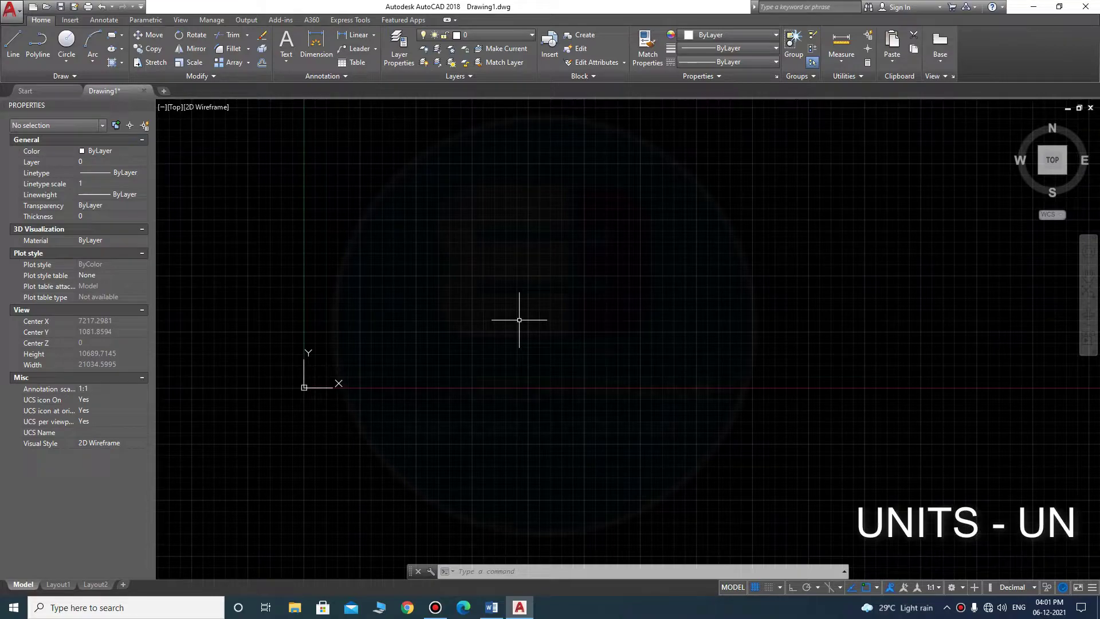
{"action": "type", "text": "Un"}
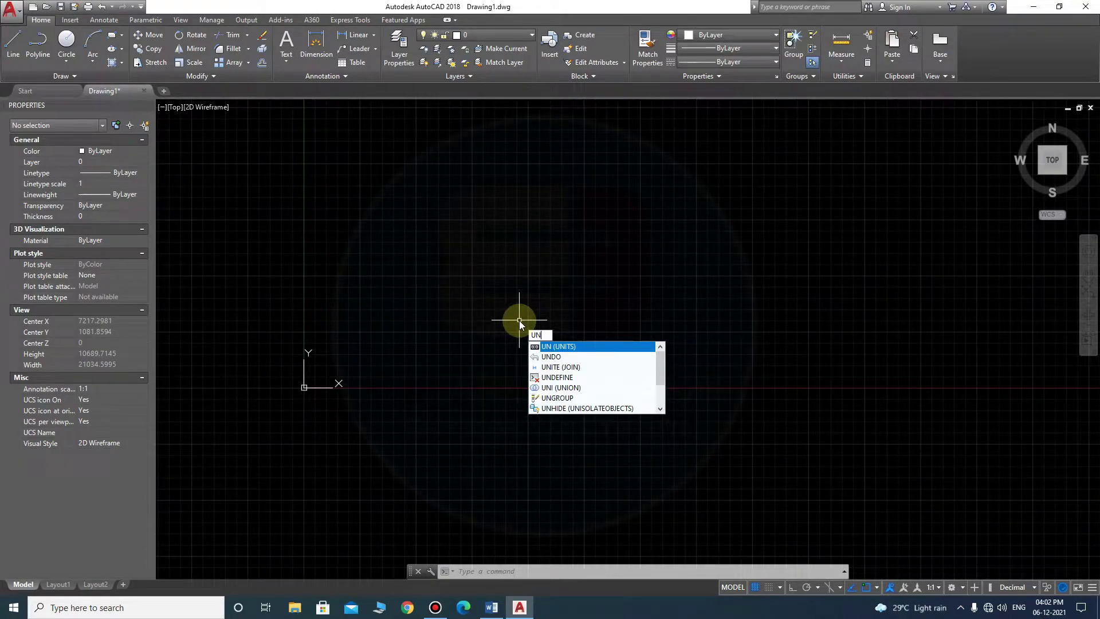
{"action": "key", "text": "Return"}
{"action": "left_click", "coordinate": [511, 222]}
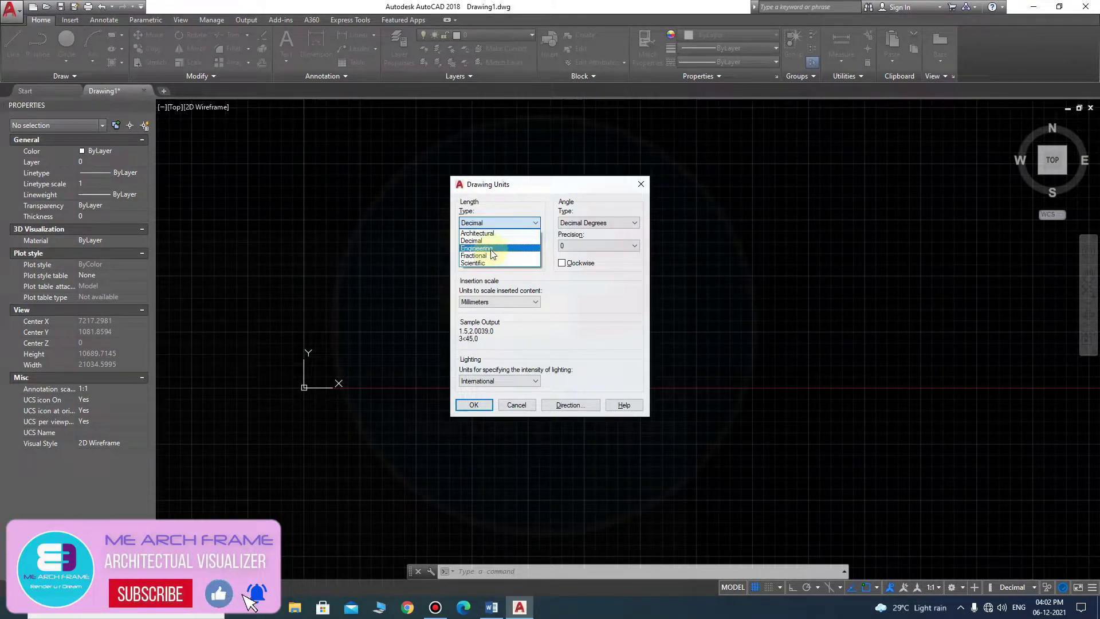
{"action": "left_click", "coordinate": [491, 250]}
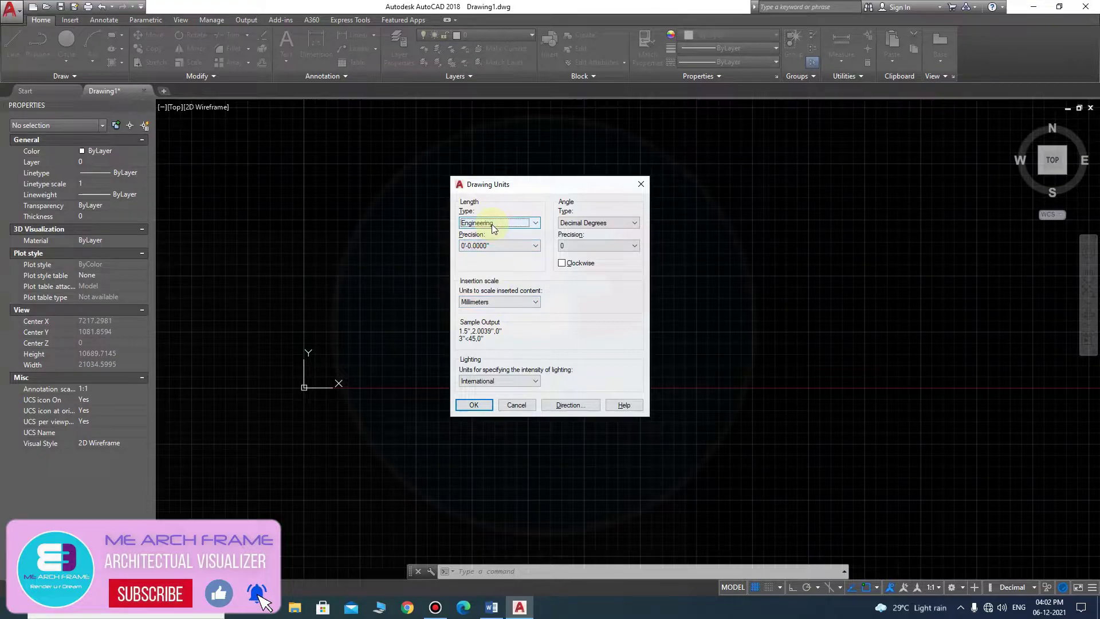
{"action": "mouse_move", "coordinate": [497, 223]}
{"action": "left_click", "coordinate": [500, 303]}
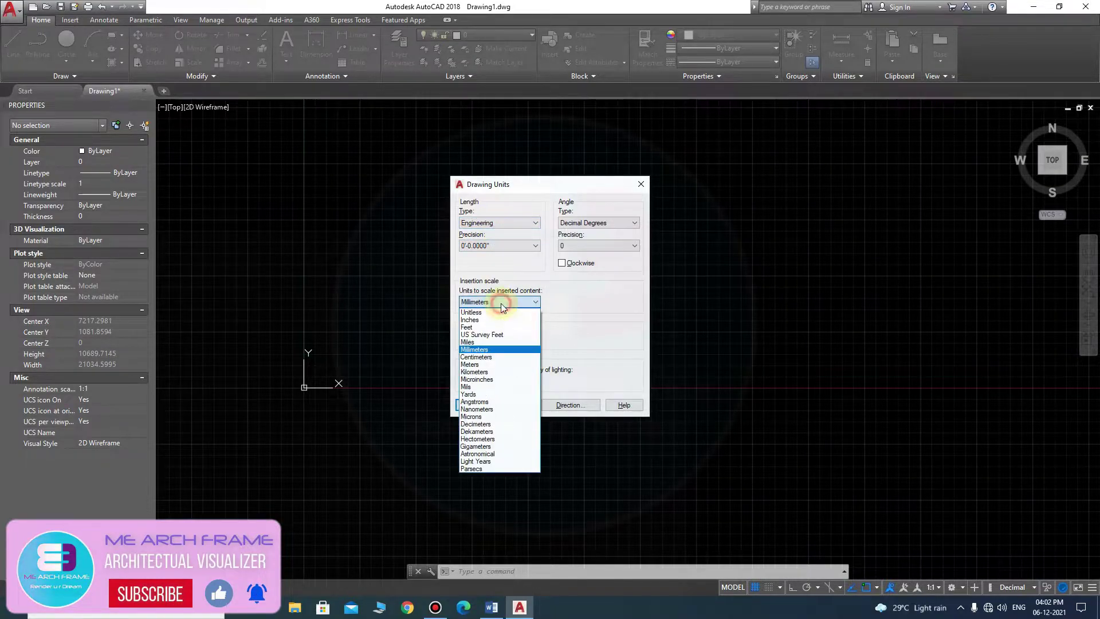
{"action": "left_click", "coordinate": [489, 327]}
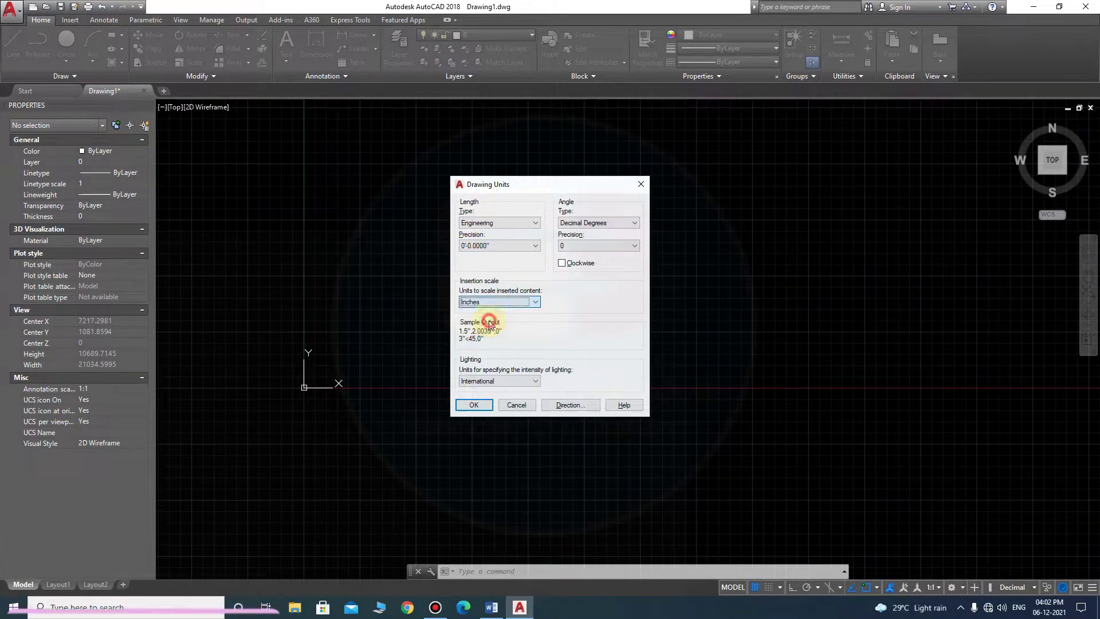
{"action": "left_click", "coordinate": [487, 404]}
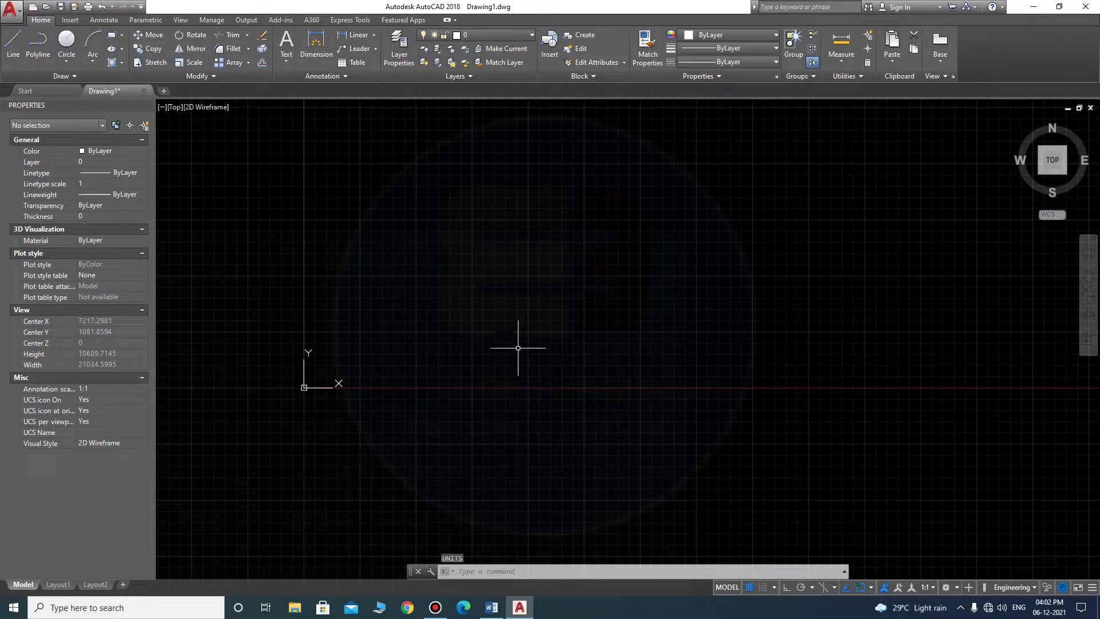
{"action": "scroll", "coordinate": [516, 342], "scroll_direction": "up", "scroll_amount": 10}
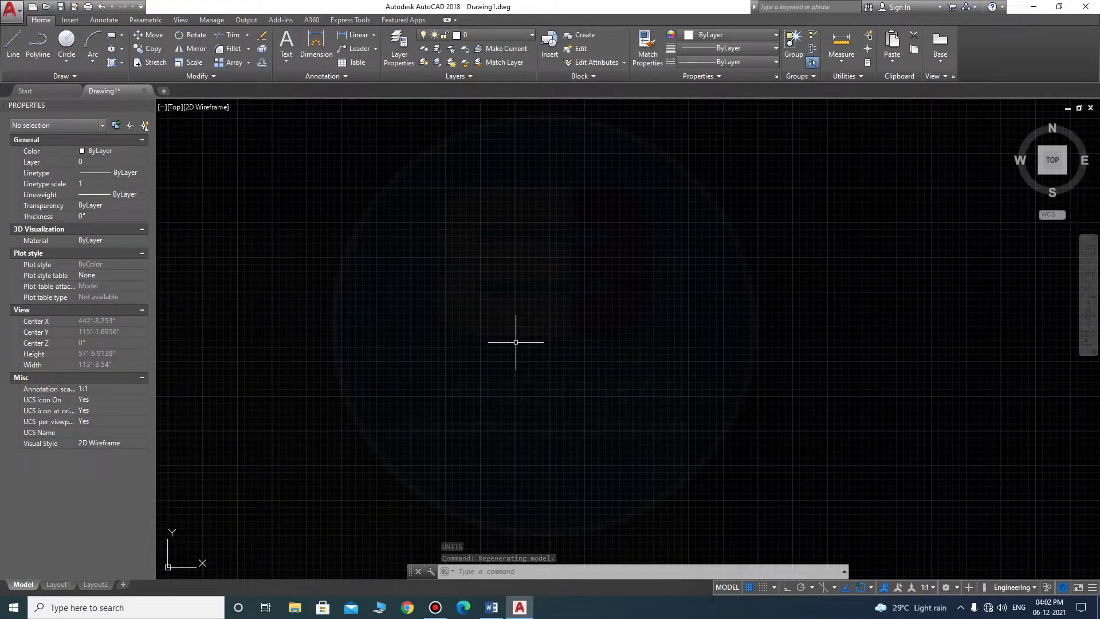
- Run LIMITS, keep the 0,0 lower-left corner and set the upper-right corner to 1500,1500
{"action": "type", "text": "L"}
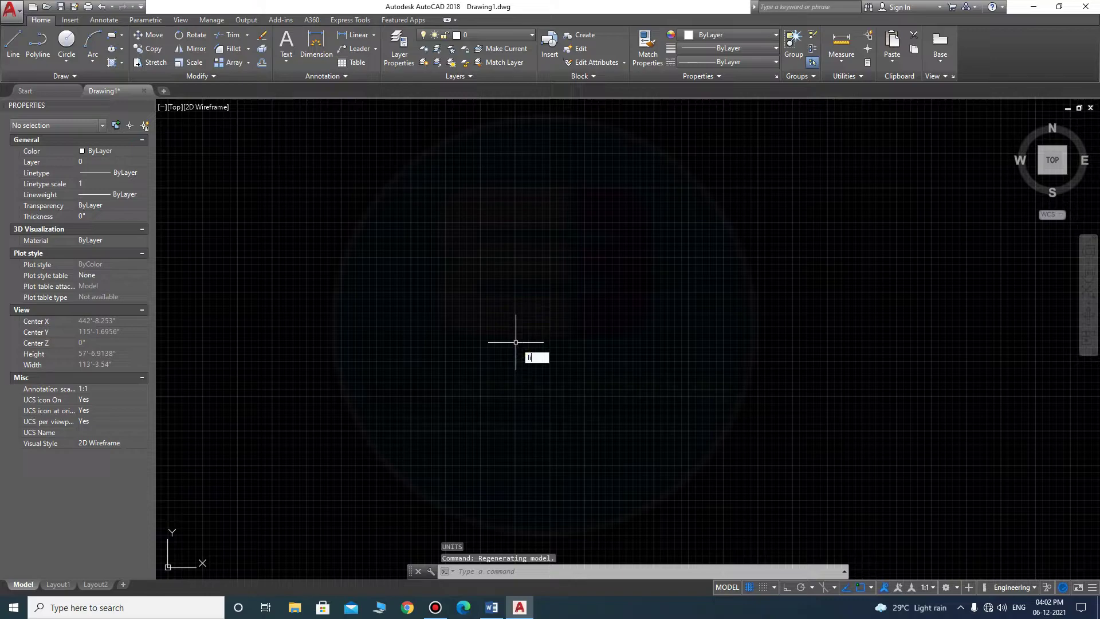
{"action": "type", "text": "IMITS"}
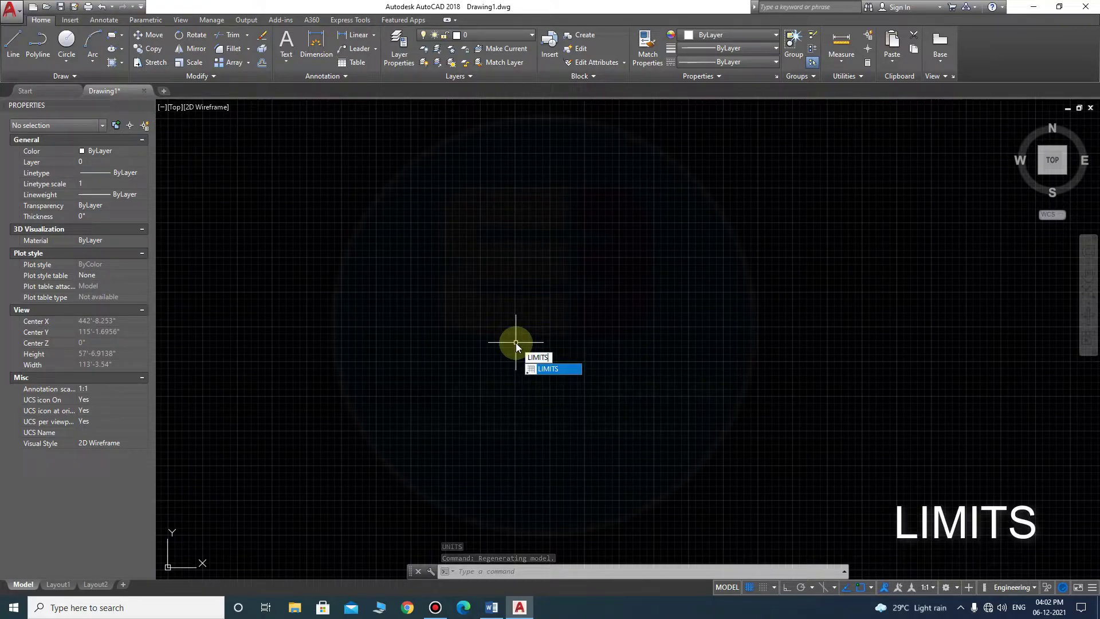
{"action": "key", "text": "Return"}
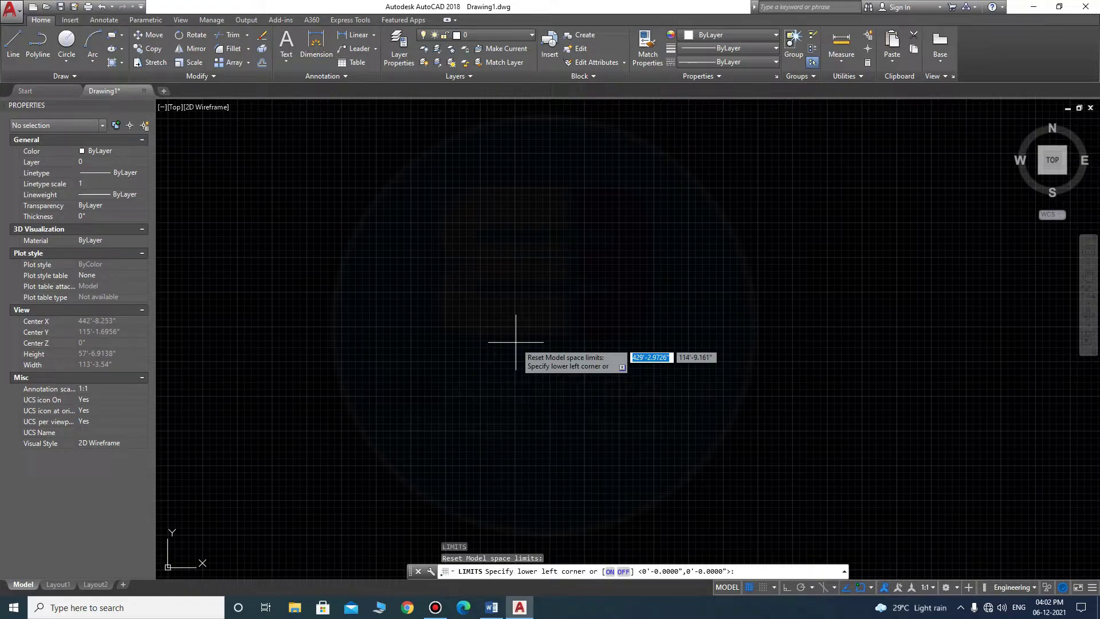
{"action": "key", "text": "Return"}
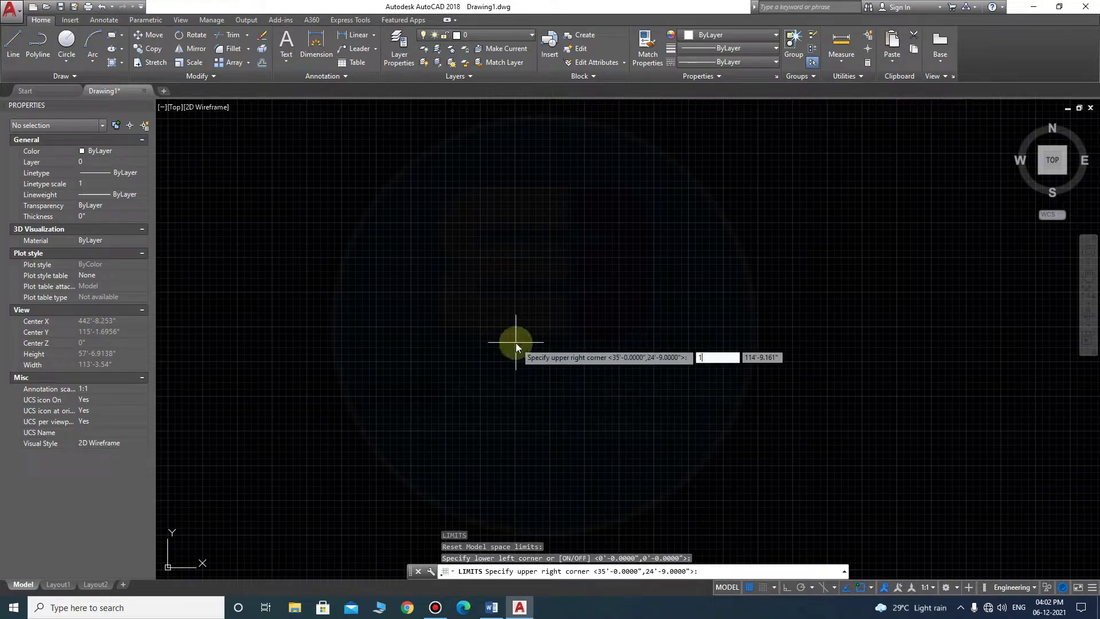
{"action": "type", "text": "1500"}
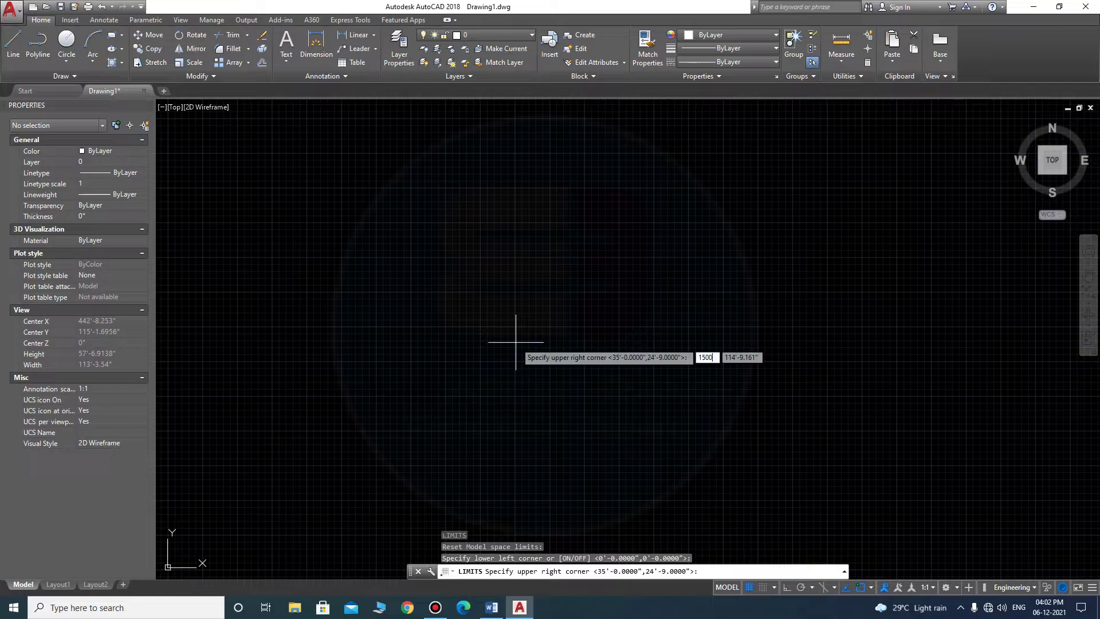
{"action": "key", "text": "Tab"}
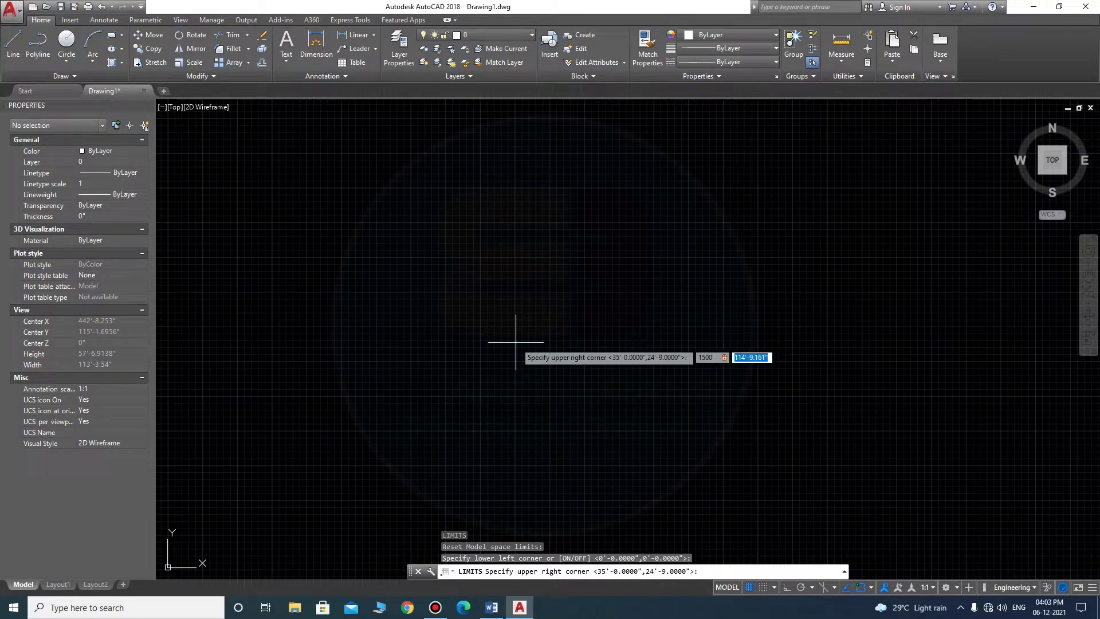
{"action": "type", "text": "1500"}
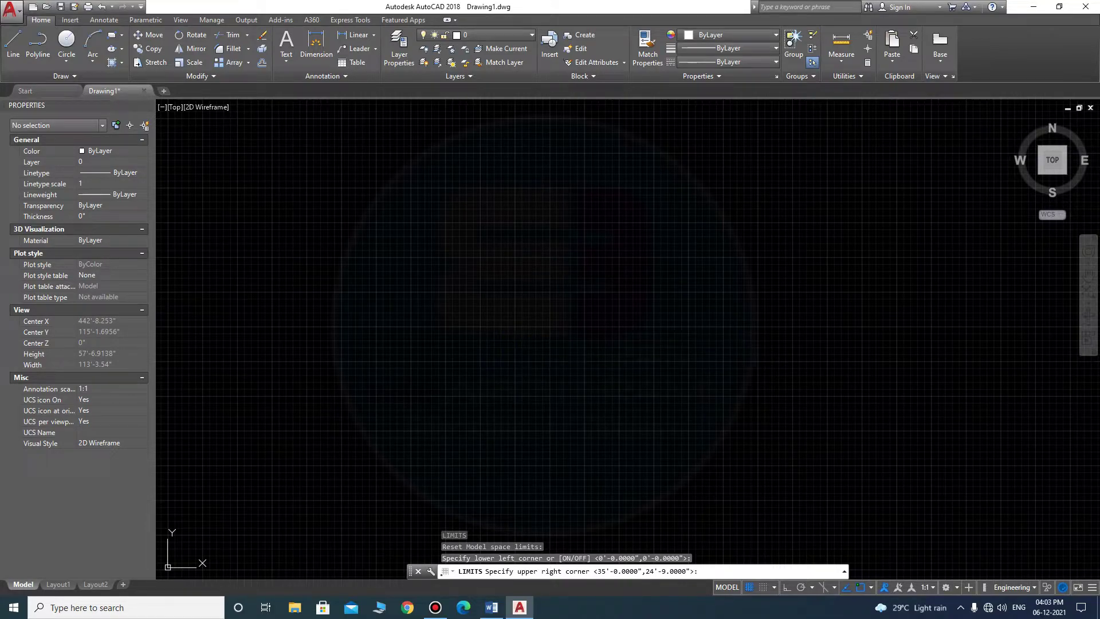
{"action": "key", "text": "Return"}
- Move the UCS origin to a new point by dragging the axes icon's grip
{"action": "scroll", "coordinate": [516, 342], "scroll_direction": "down", "scroll_amount": 3}
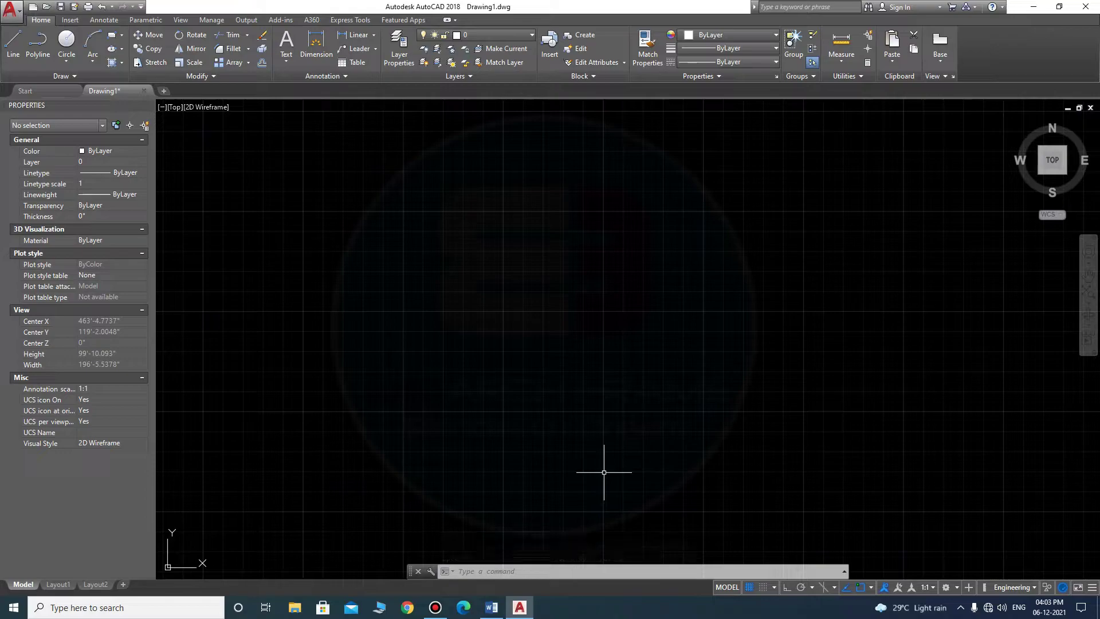
{"action": "left_click", "coordinate": [526, 571]}
{"action": "scroll", "coordinate": [565, 320], "scroll_direction": "down", "scroll_amount": 3}
{"action": "scroll", "coordinate": [566, 320], "scroll_direction": "down", "scroll_amount": 3}
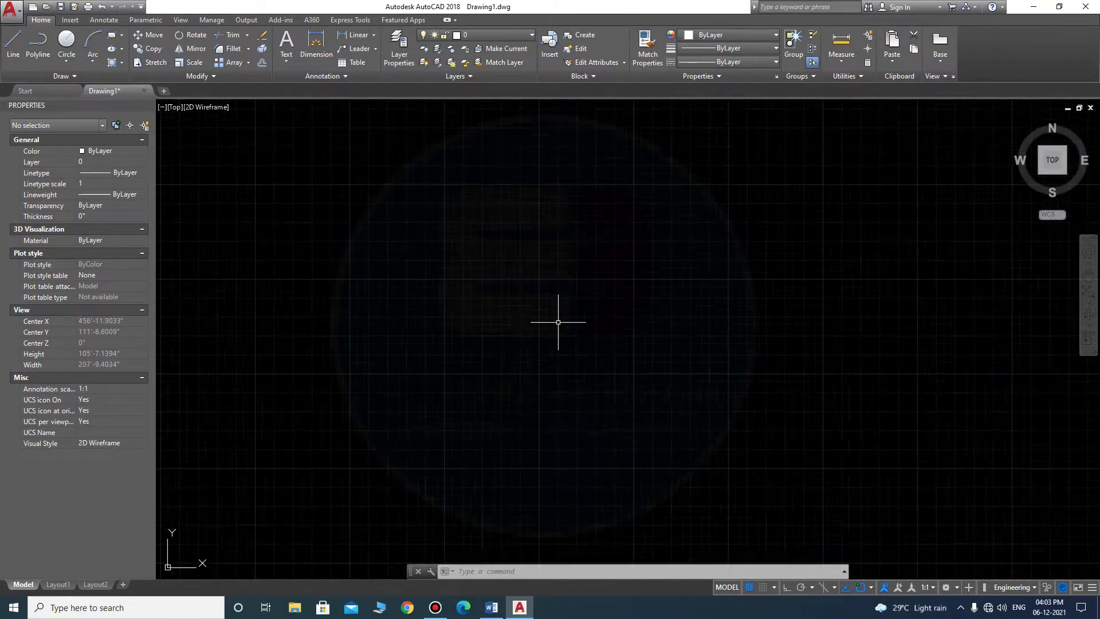
{"action": "scroll", "coordinate": [562, 319], "scroll_direction": "down", "scroll_amount": 4}
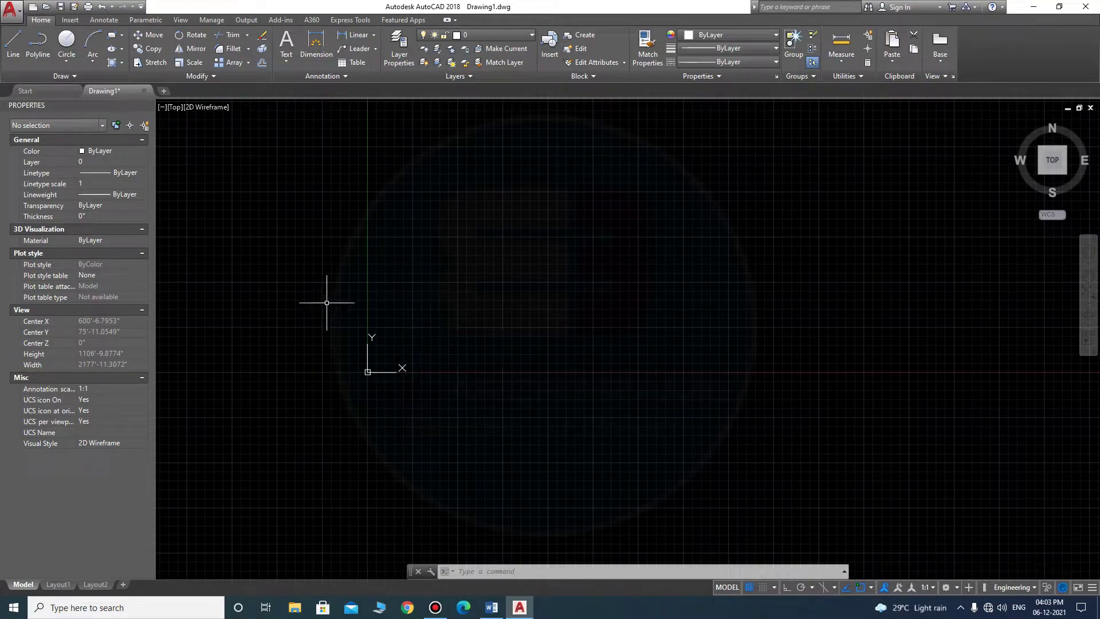
{"action": "left_click", "coordinate": [380, 372]}
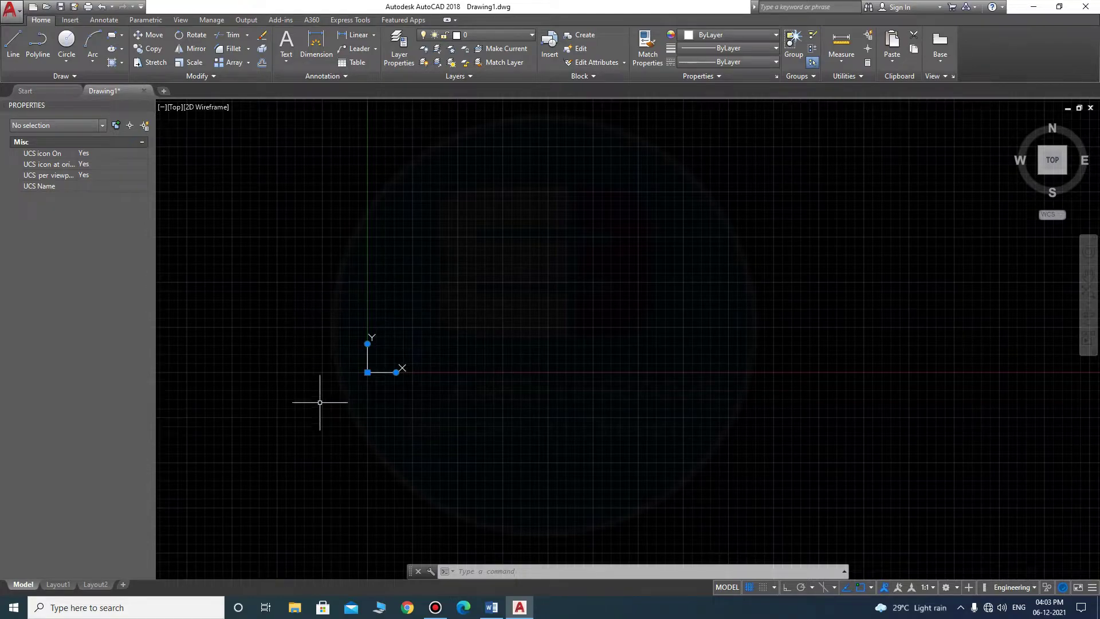
{"action": "left_click", "coordinate": [381, 437]}
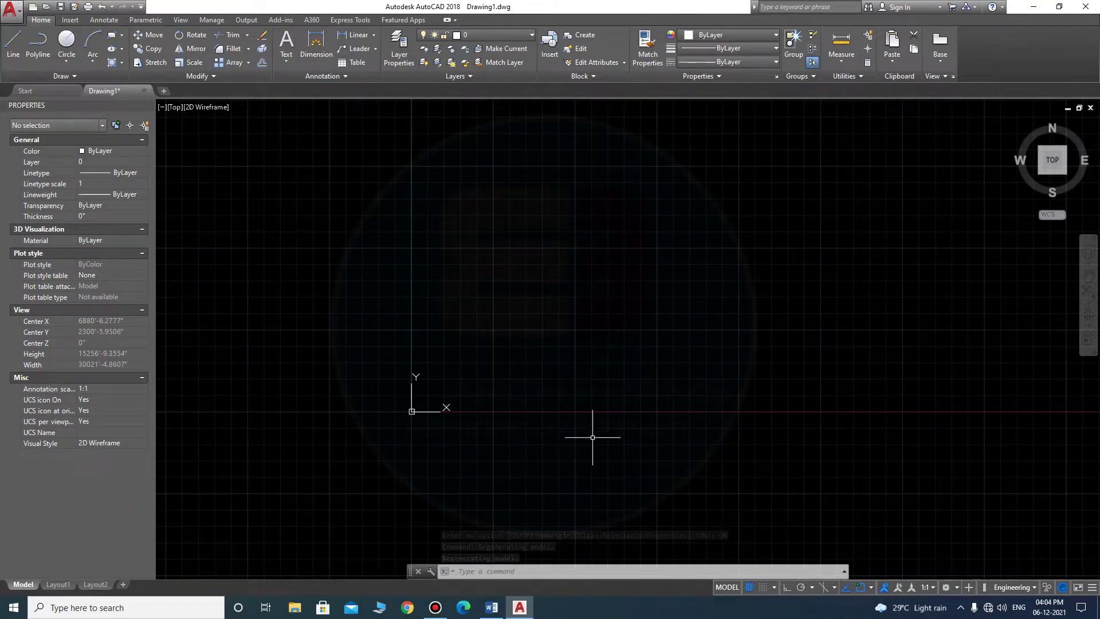
- Set UCSICON to Noorigin so the axes icon stays in the lower-left corner
{"action": "type", "text": "UCSICON"}
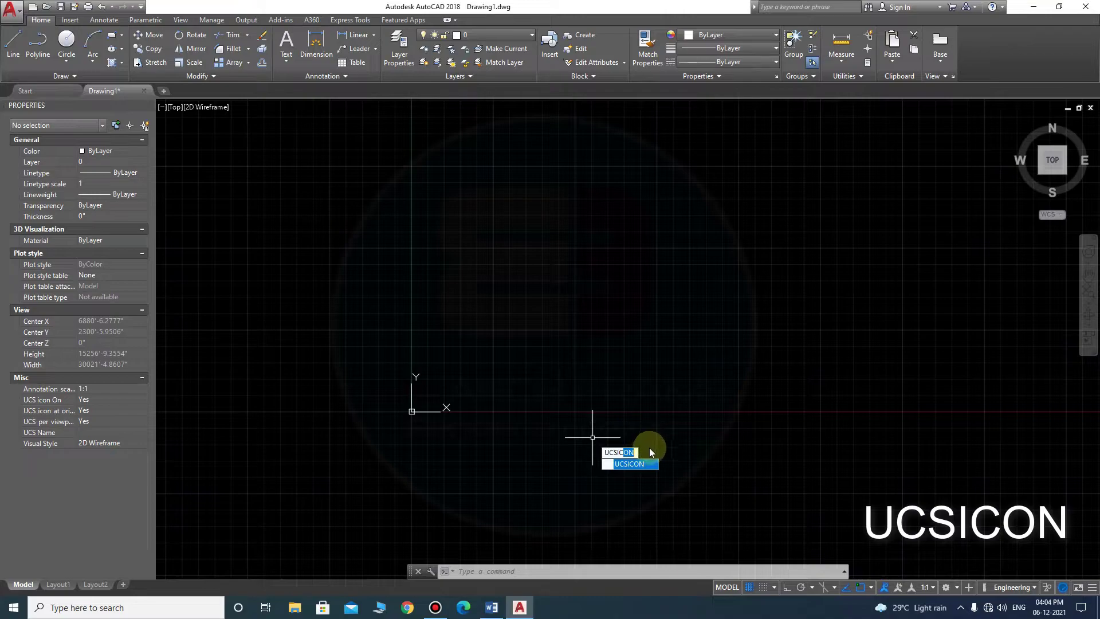
{"action": "key", "text": "Return"}
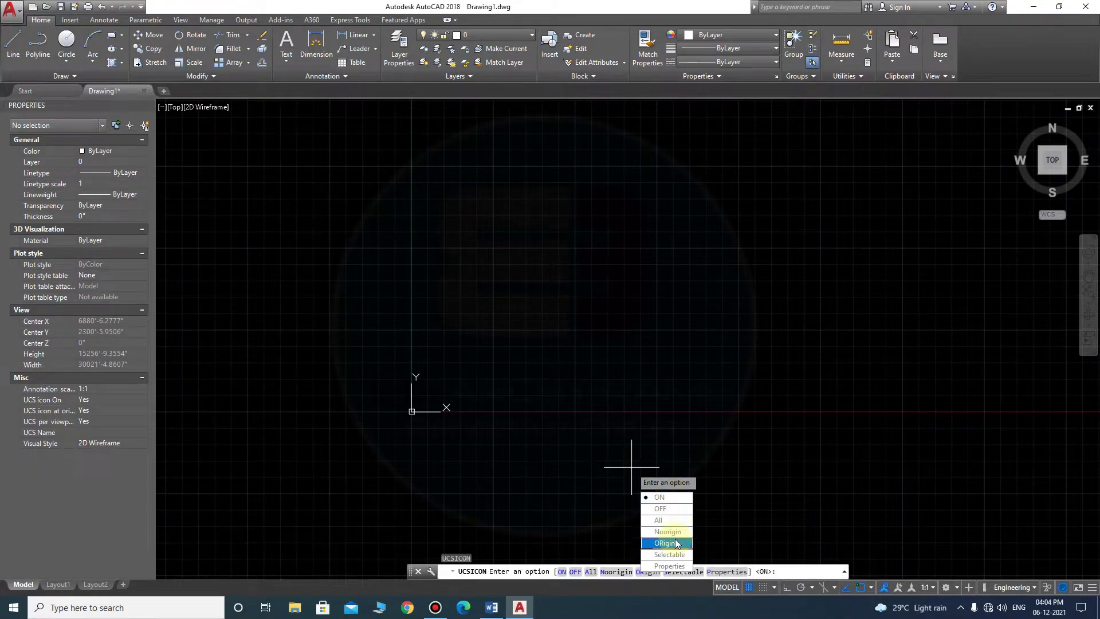
{"action": "left_click", "coordinate": [680, 534]}
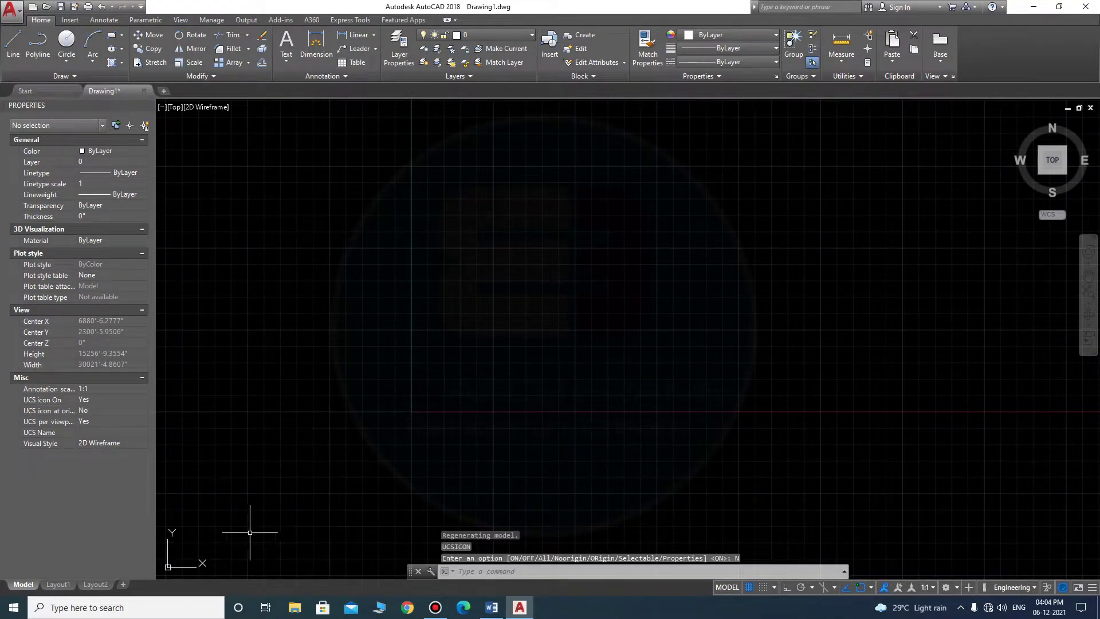
{"action": "scroll", "coordinate": [658, 373], "scroll_direction": "down", "scroll_amount": 2}
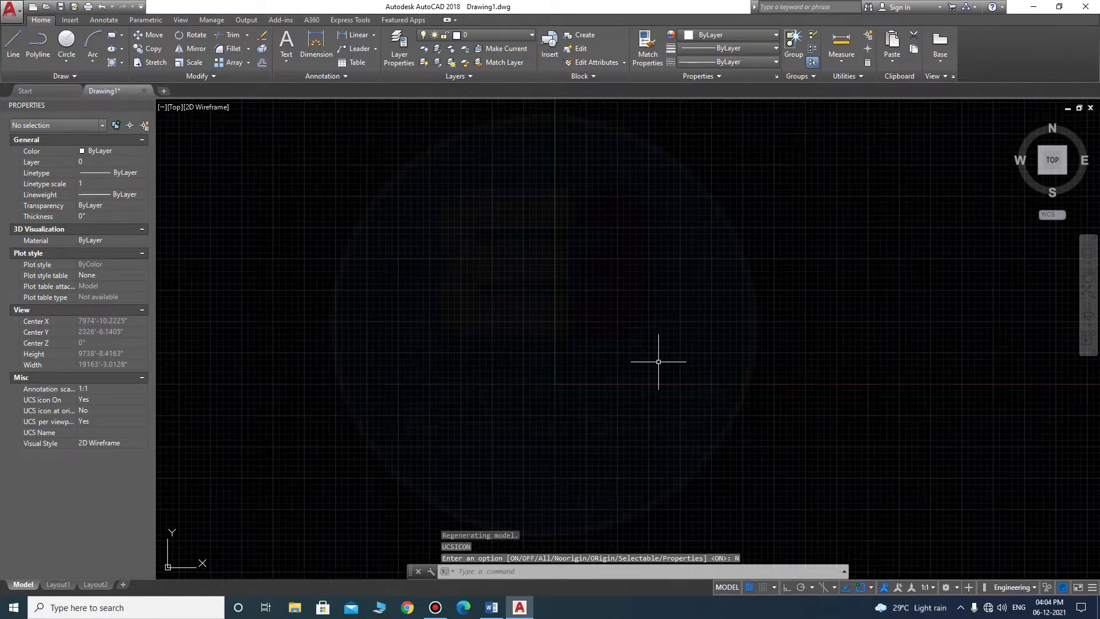
{"action": "scroll", "coordinate": [639, 344], "scroll_direction": "down", "scroll_amount": 1}
{"action": "scroll", "coordinate": [626, 336], "scroll_direction": "down", "scroll_amount": 2}
{"action": "key", "text": "Escape"}
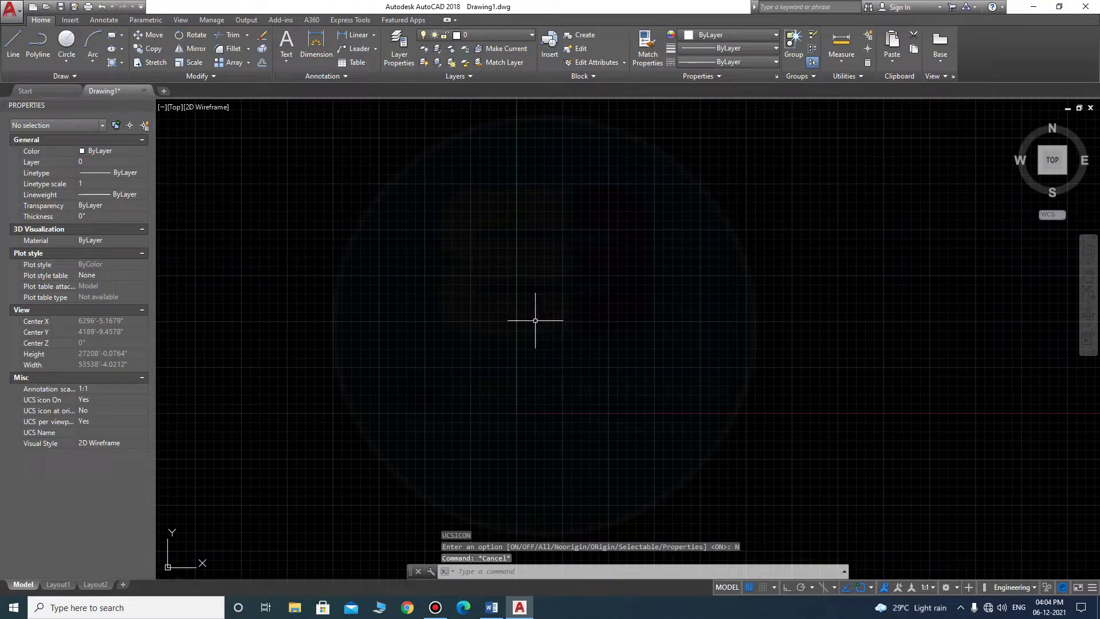
{"action": "type", "text": "l"}
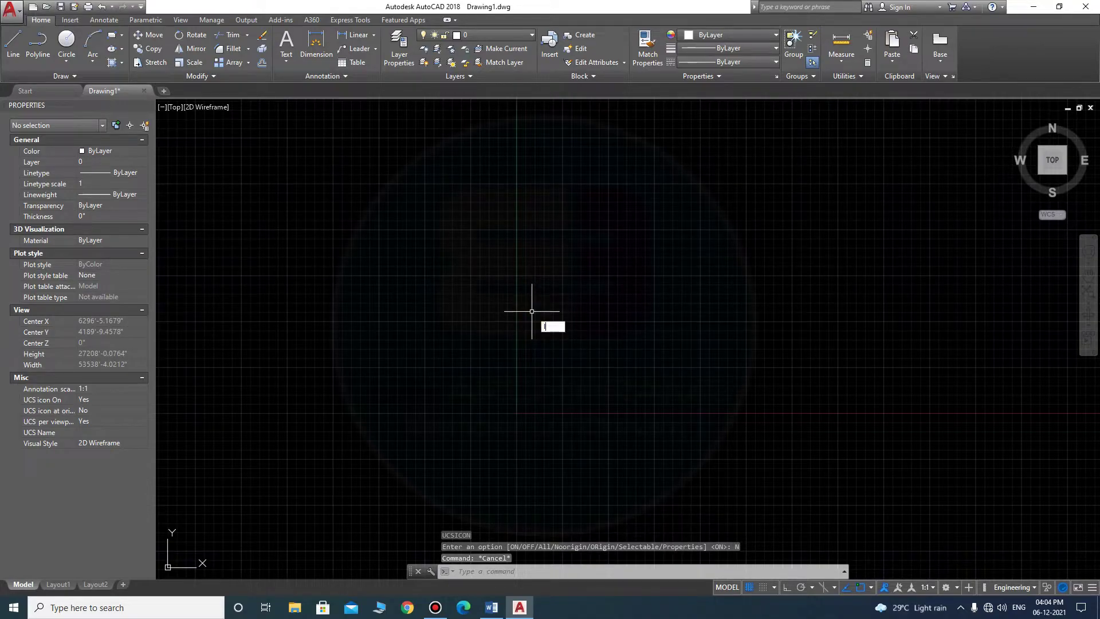
{"action": "key", "text": "Return"}
- Draw a closed square with 12' sides, using Ortho for horizontal and vertical edges
{"action": "left_click", "coordinate": [431, 323]}
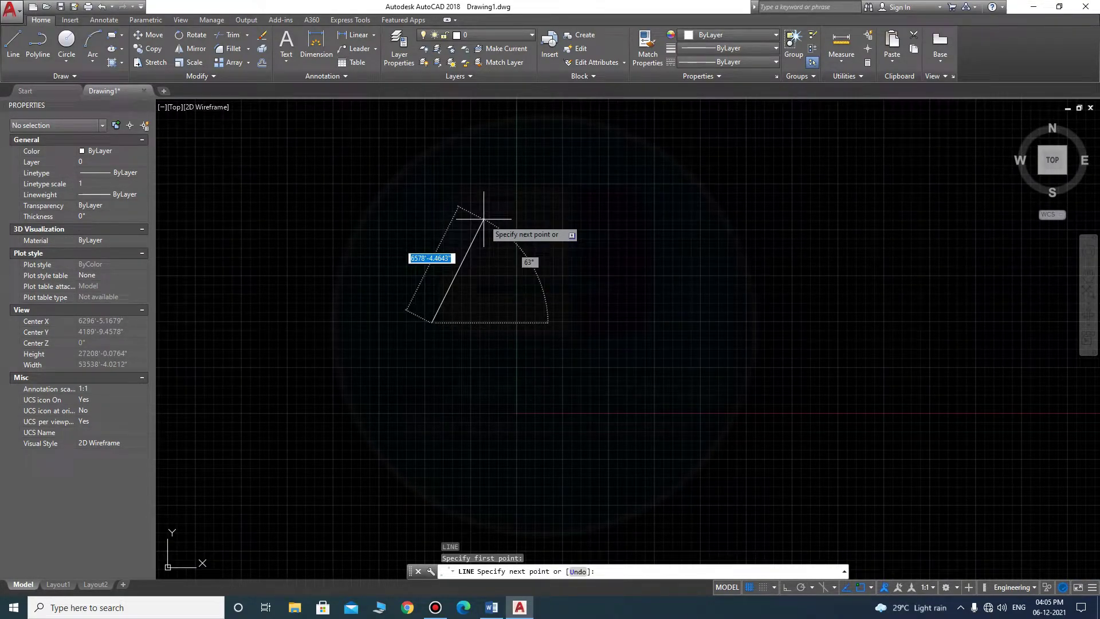
{"action": "key", "text": "F8"}
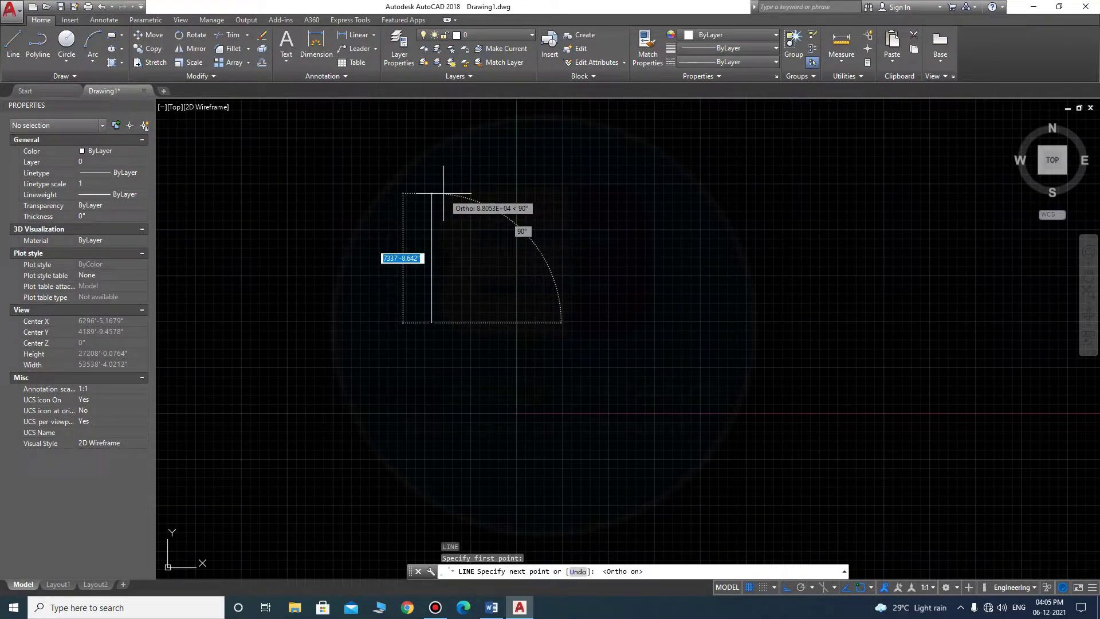
{"action": "type", "text": "12'"}
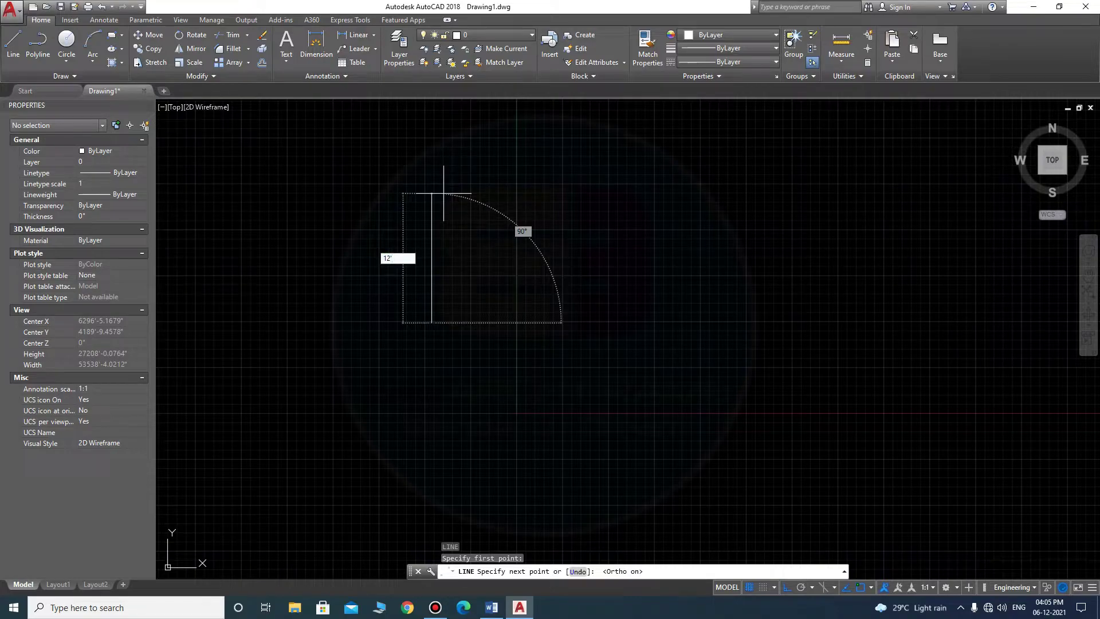
{"action": "key", "text": "Return"}
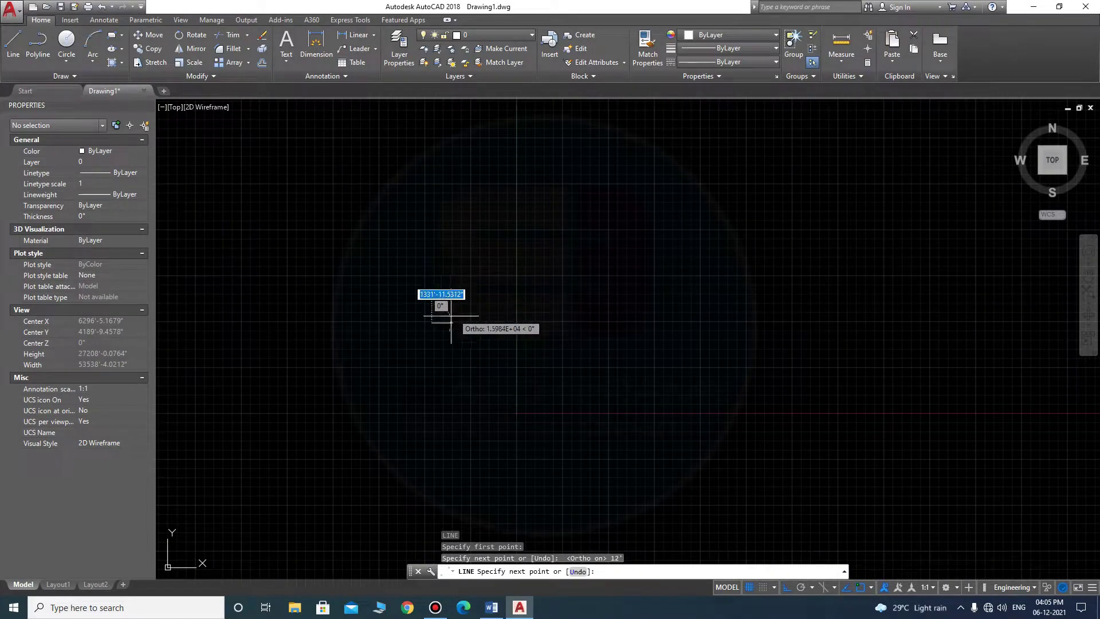
{"action": "scroll", "coordinate": [451, 316], "scroll_direction": "up", "scroll_amount": 5}
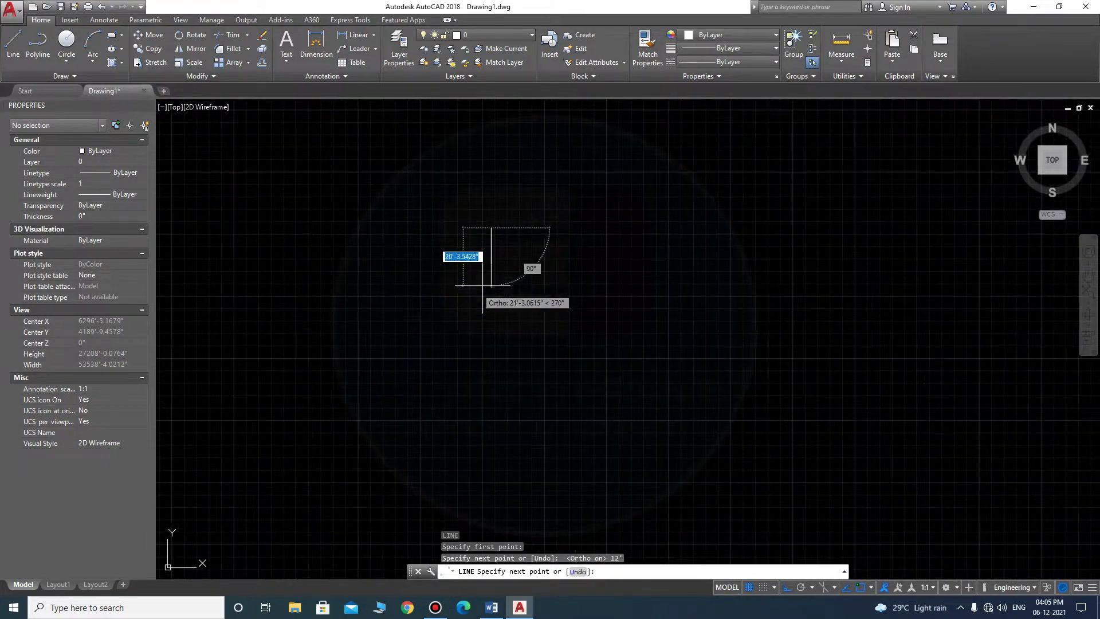
{"action": "scroll", "coordinate": [476, 229], "scroll_direction": "up", "scroll_amount": 5}
{"action": "type", "text": "12'"}
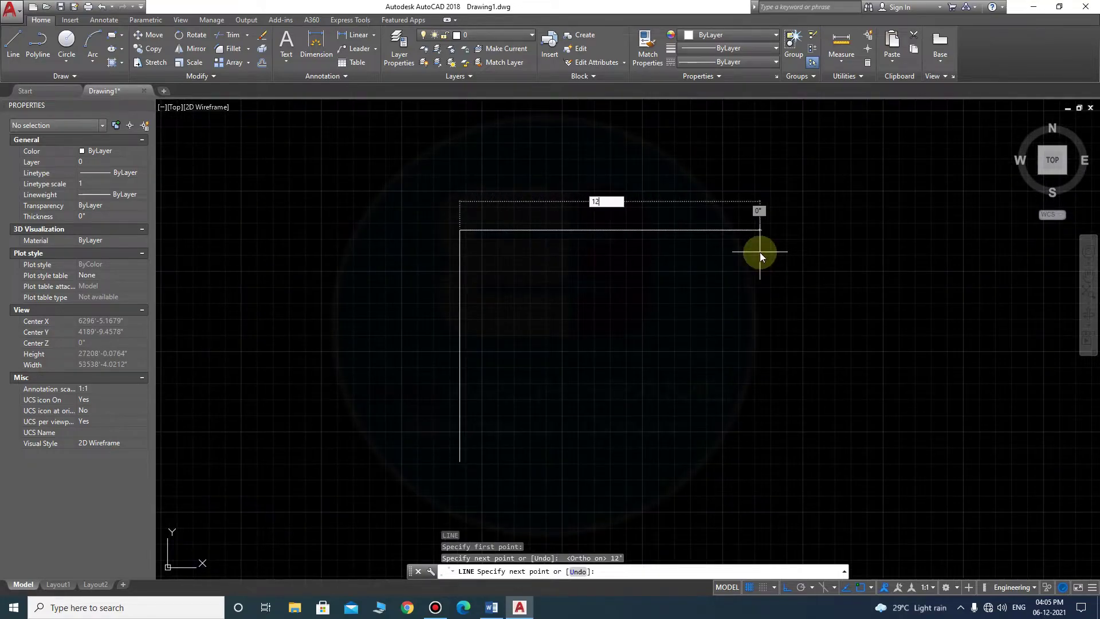
{"action": "key", "text": "Return"}
{"action": "scroll", "coordinate": [693, 325], "scroll_direction": "down", "scroll_amount": 2}
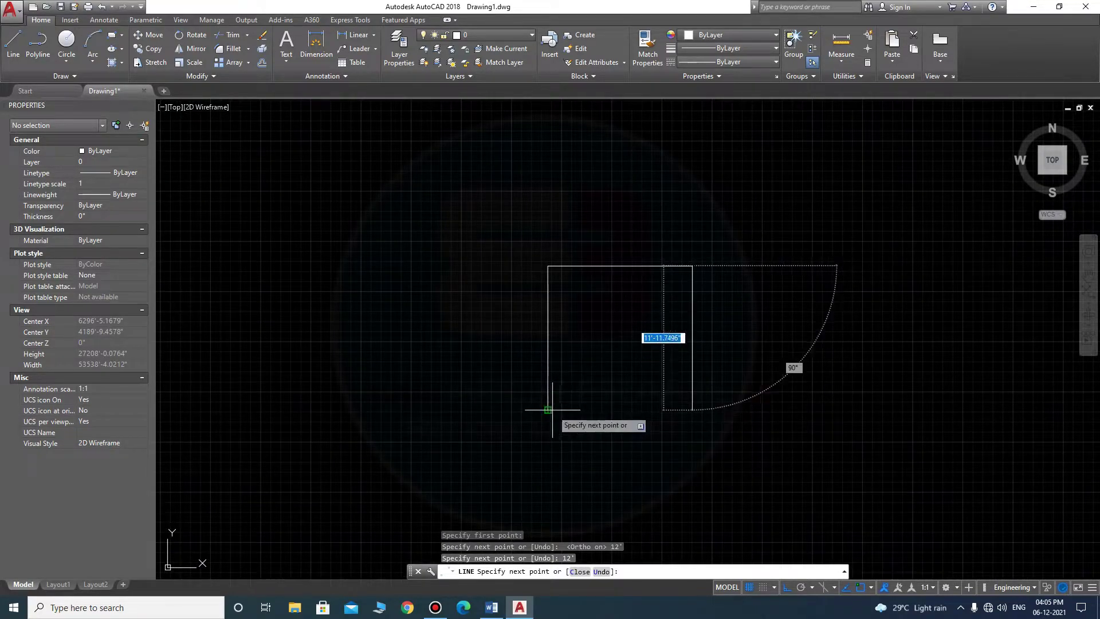
{"action": "left_click", "coordinate": [606, 410]}
{"action": "left_click", "coordinate": [548, 410]}
{"action": "key", "text": "Return"}
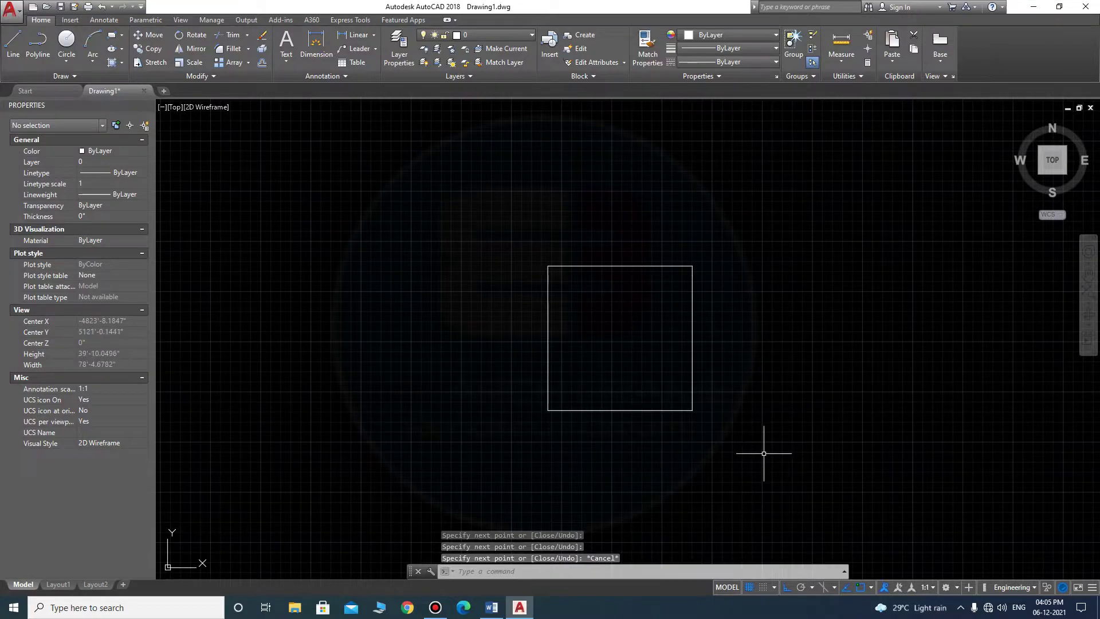
- Offset the square's bottom side 9" outward
{"action": "type", "text": "o"}
{"action": "key", "text": "Return"}
{"action": "type", "text": "9"}
{"action": "key", "text": "Return"}
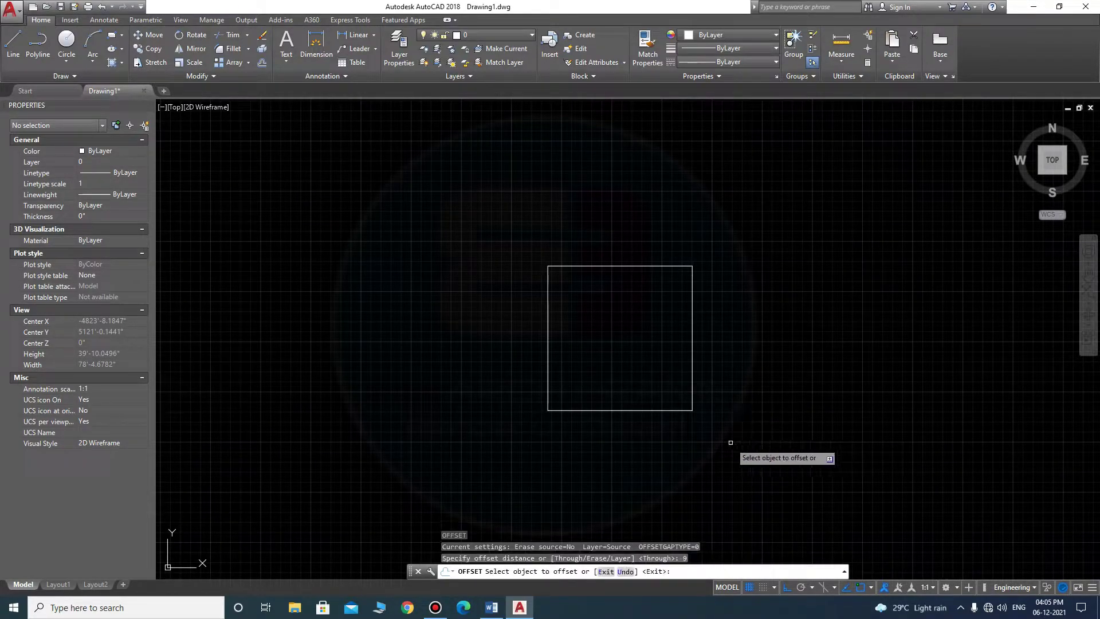
{"action": "key", "text": "Escape"}
{"action": "type", "text": "o"}
{"action": "key", "text": "Return"}
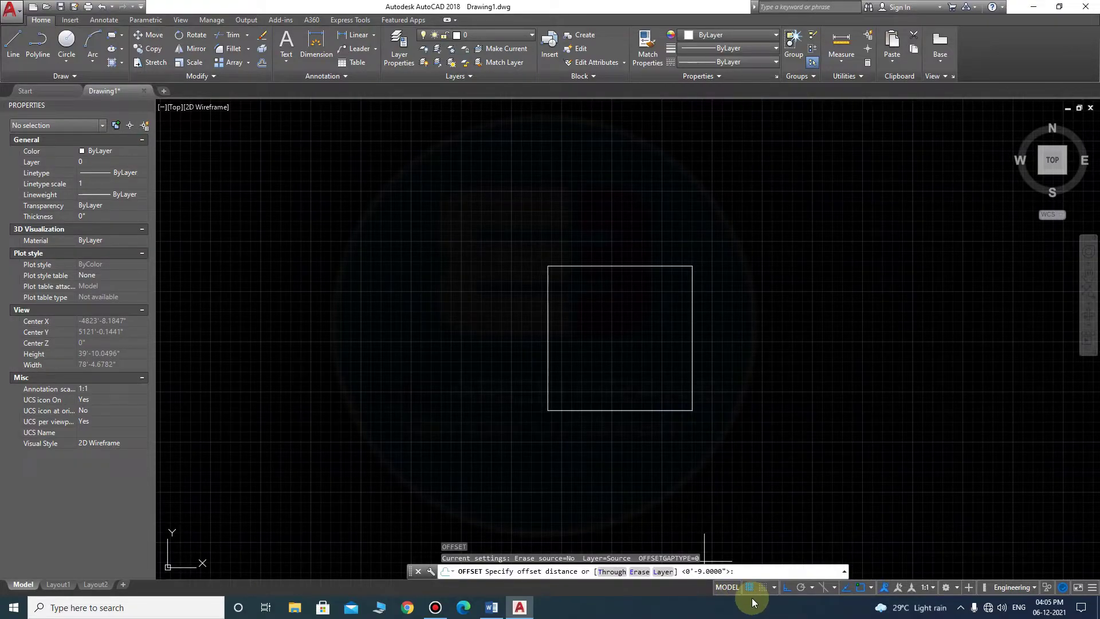
{"action": "key", "text": "Return"}
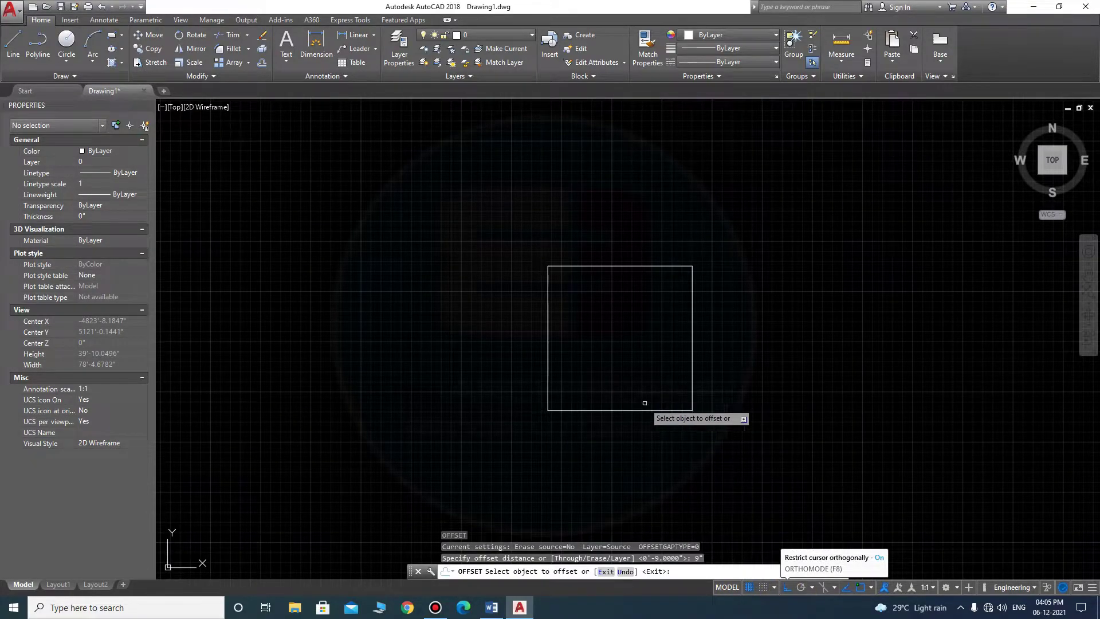
{"action": "left_click", "coordinate": [620, 410]}
{"action": "left_click", "coordinate": [626, 472]}
- Offset the left, top and right sides 9" outward as well
{"action": "left_click", "coordinate": [547, 372]}
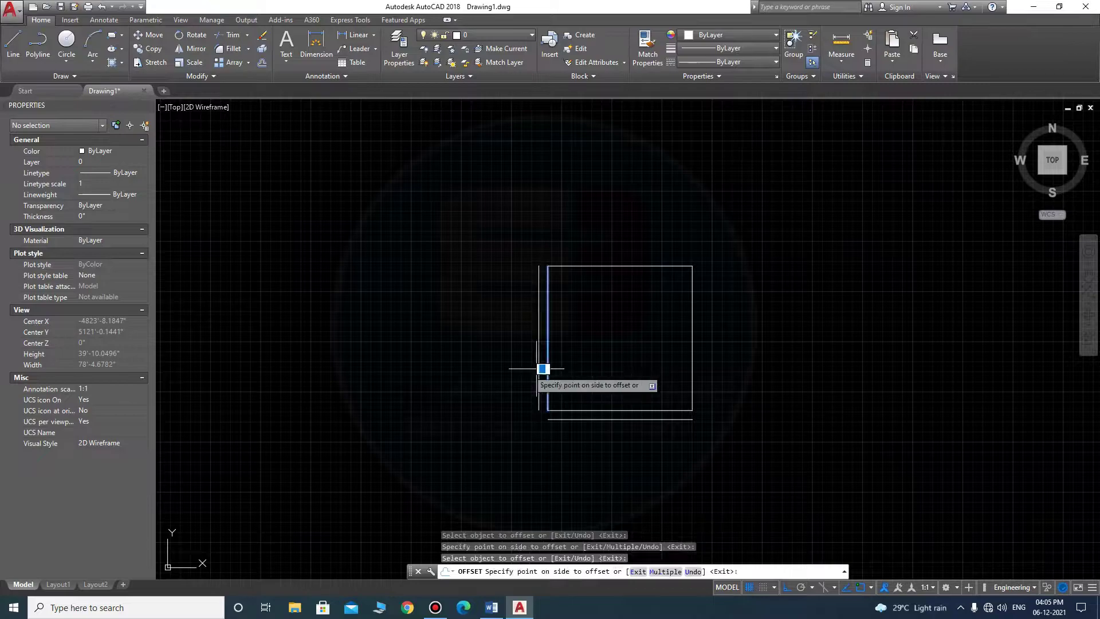
{"action": "left_click", "coordinate": [582, 266]}
{"action": "left_click", "coordinate": [582, 200]}
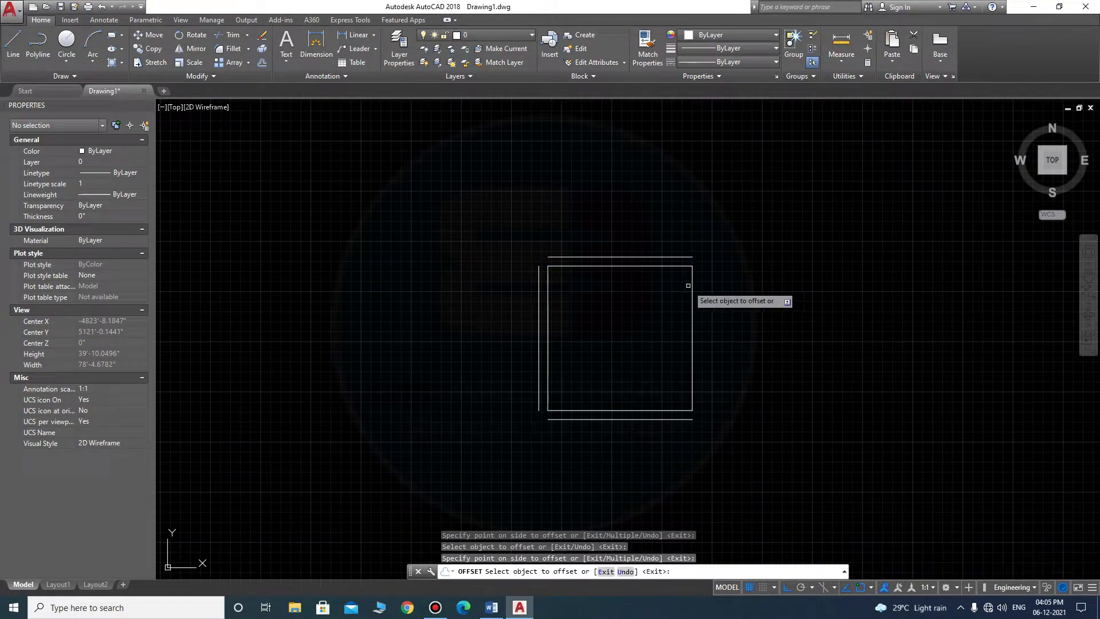
{"action": "left_click", "coordinate": [693, 286]}
{"action": "left_click", "coordinate": [858, 293]}
{"action": "key", "text": "Escape"}
- Recentre the walls in view and switch to the floor-plan PDF in Edge
{"action": "middle_click_drag", "start_coordinate": [836, 356], "coordinate": [653, 333]}
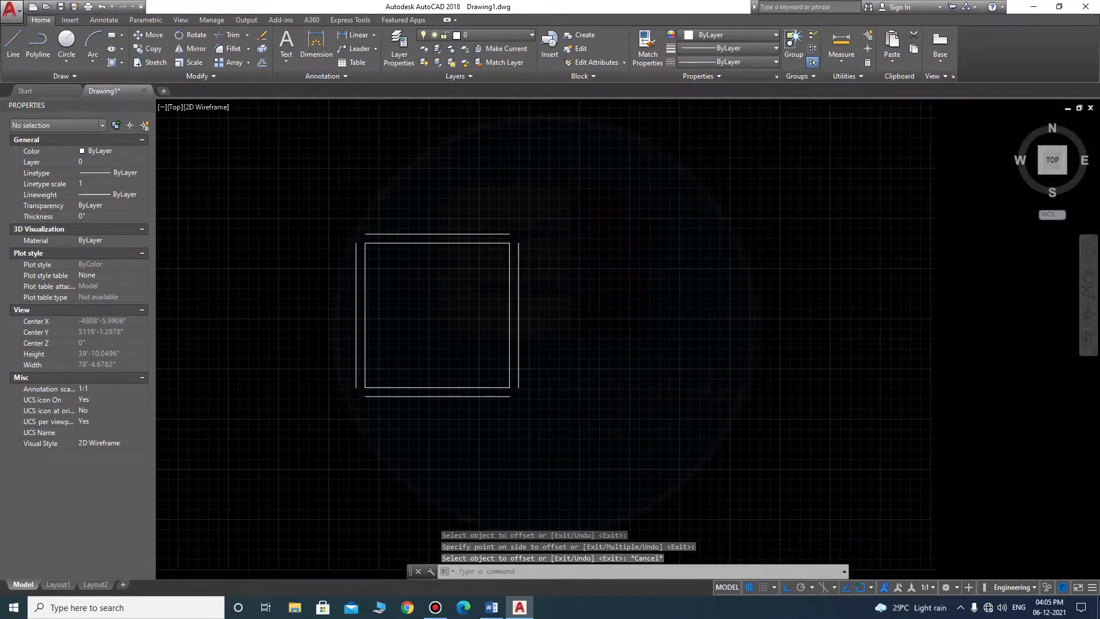
{"action": "key", "text": "Escape"}
{"action": "key", "text": "l"}
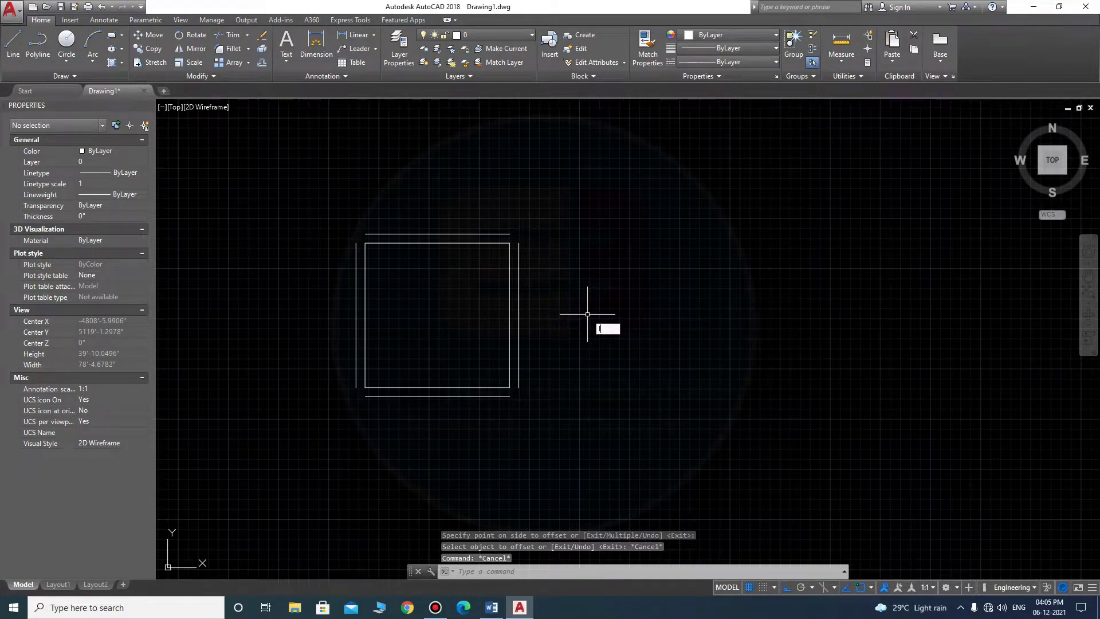
{"action": "key", "text": "Return"}
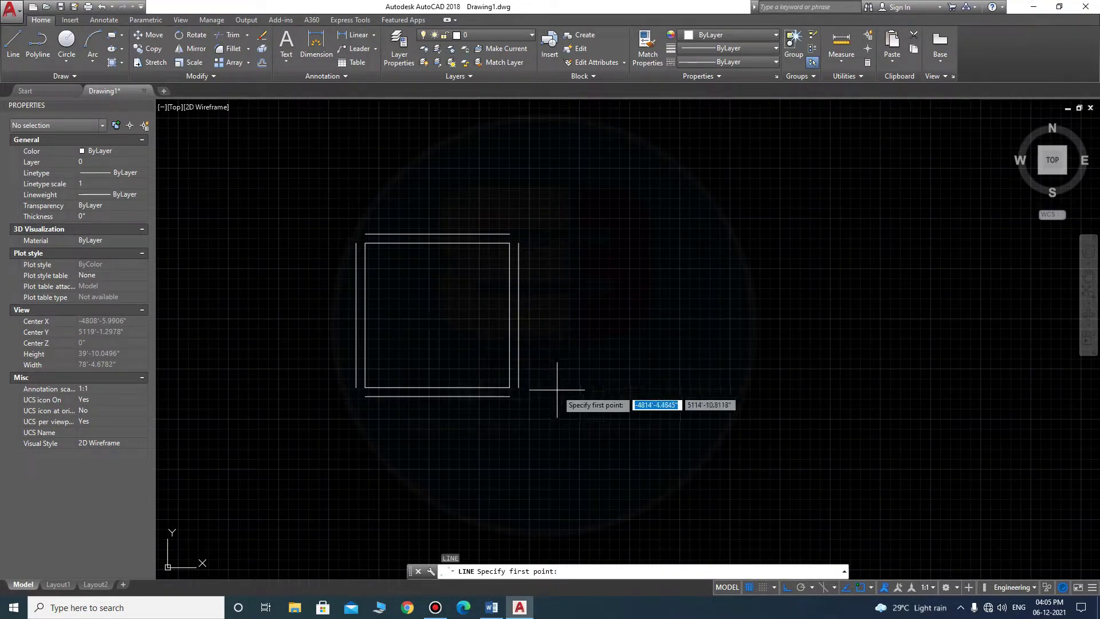
{"action": "middle_click_drag", "start_coordinate": [534, 384], "coordinate": [688, 415]}
{"action": "key", "text": "Escape"}
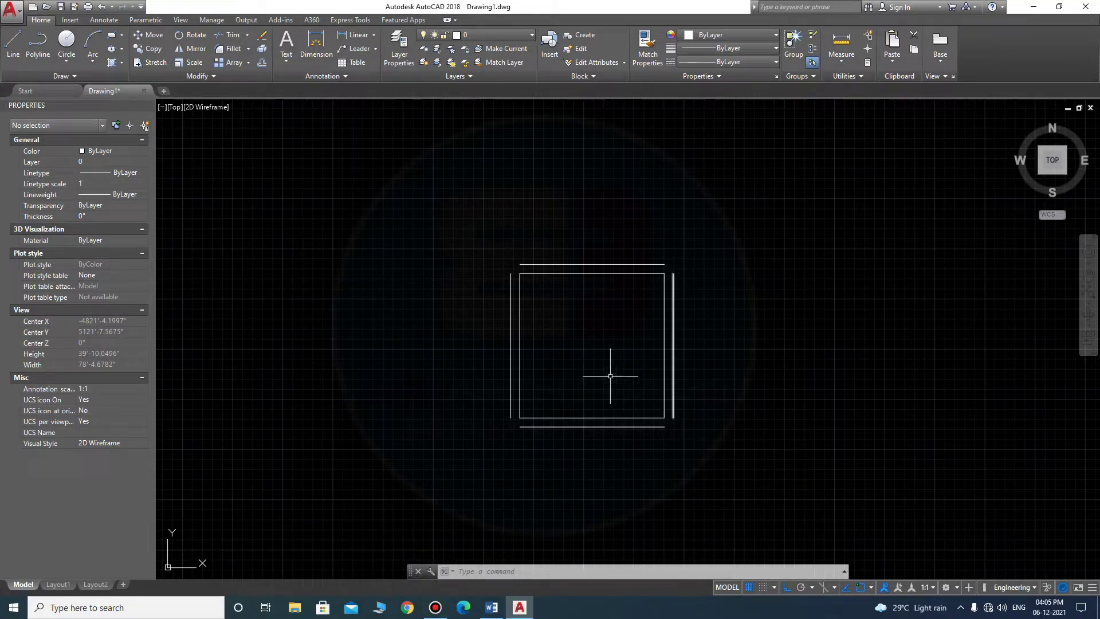
{"action": "left_click", "coordinate": [464, 607]}
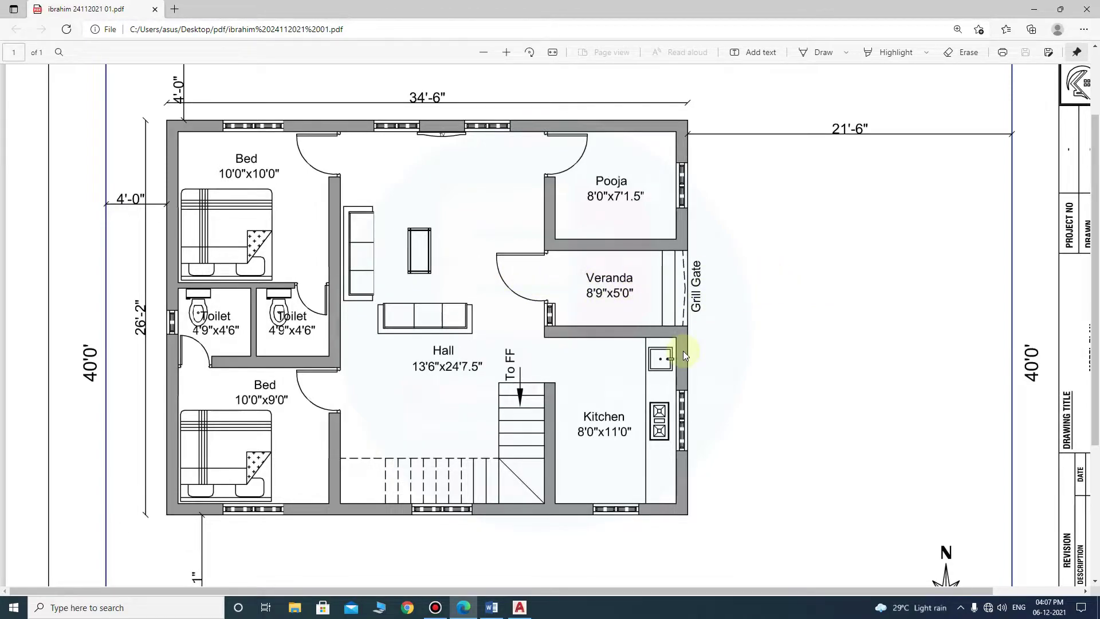
- Scroll through the floor-plan PDF to check its dimensions, then return to AutoCAD
{"action": "scroll", "coordinate": [683, 351], "scroll_direction": "down", "scroll_amount": 2}
{"action": "scroll", "coordinate": [683, 353], "scroll_direction": "down", "scroll_amount": 2}
{"action": "scroll", "coordinate": [1001, 470], "scroll_direction": "up", "scroll_amount": 2}
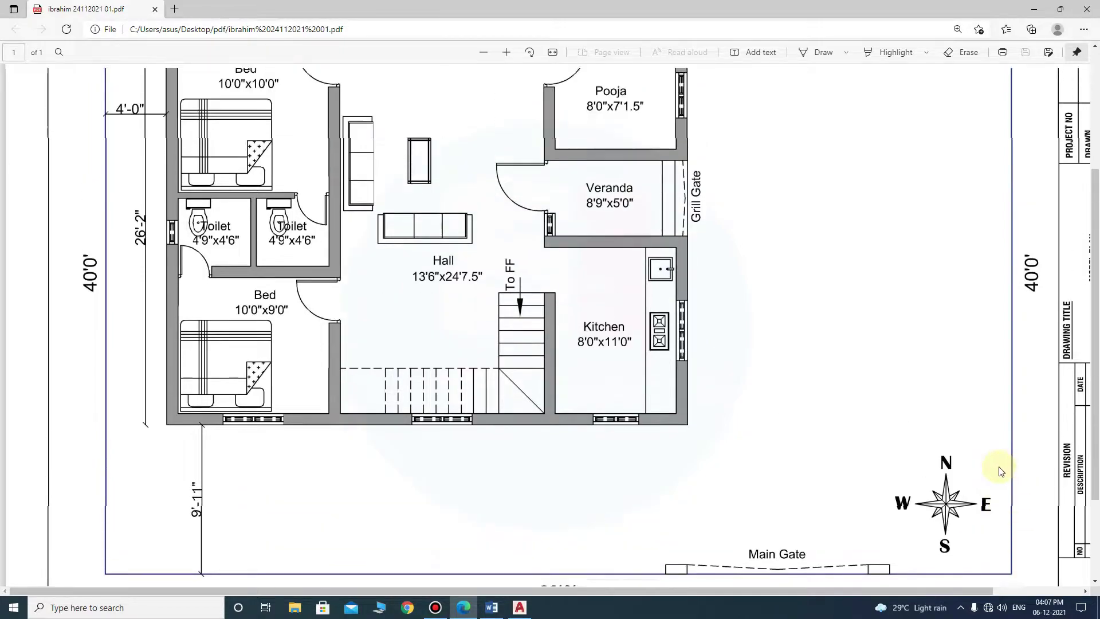
{"action": "scroll", "coordinate": [1000, 470], "scroll_direction": "up", "scroll_amount": 3}
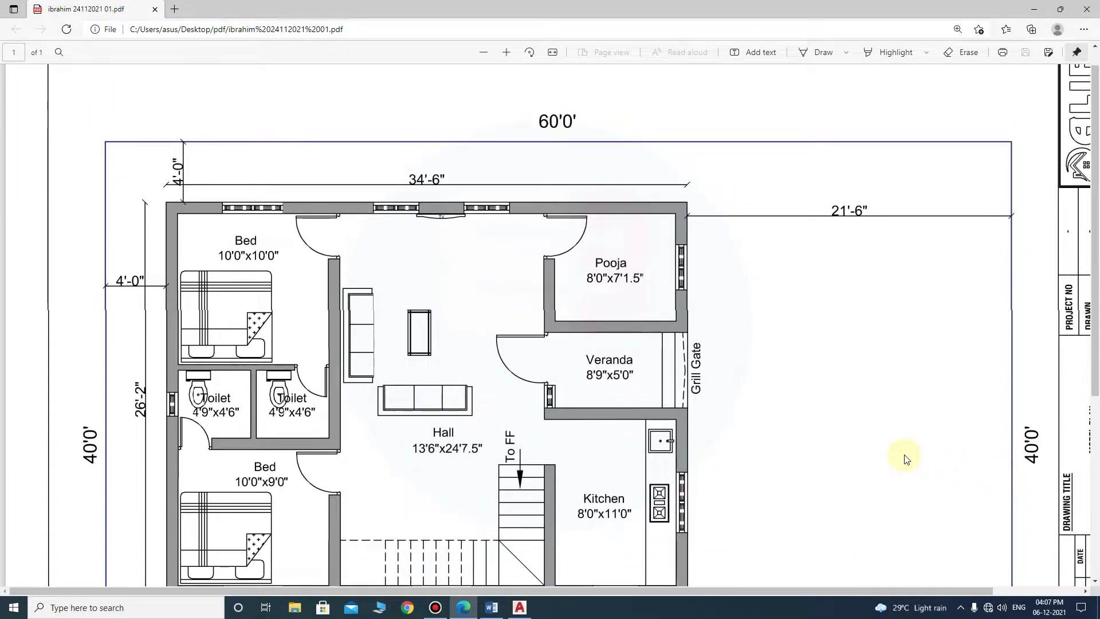
{"action": "scroll", "coordinate": [904, 459], "scroll_direction": "down", "scroll_amount": 1}
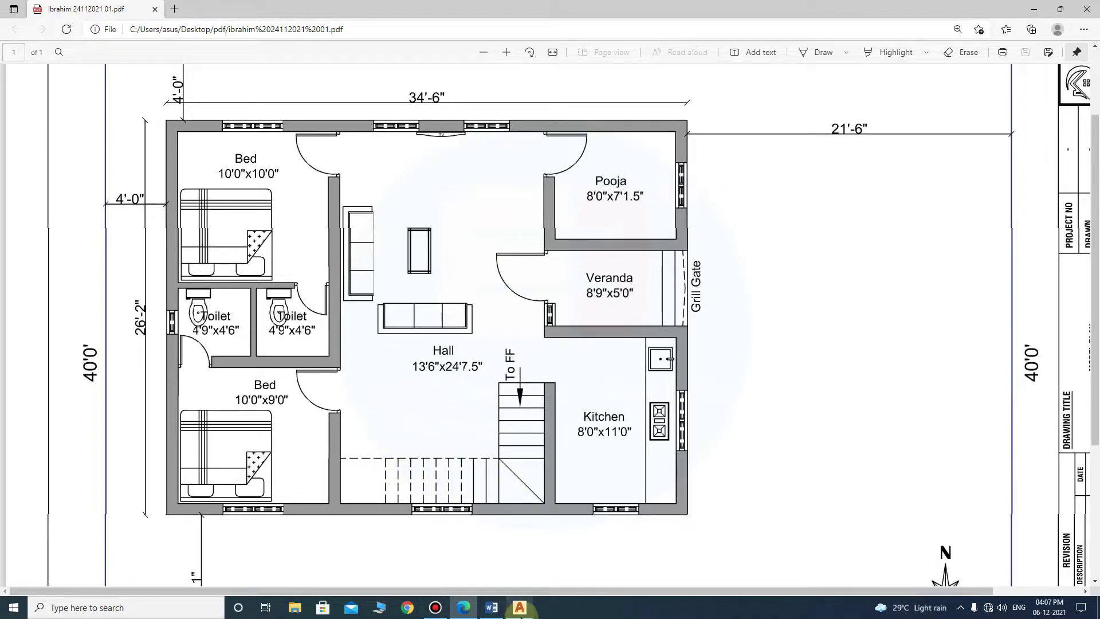
{"action": "left_click", "coordinate": [520, 607]}
{"action": "middle_click_drag", "start_coordinate": [553, 400], "coordinate": [521, 400]}
{"action": "key", "text": "Escape"}
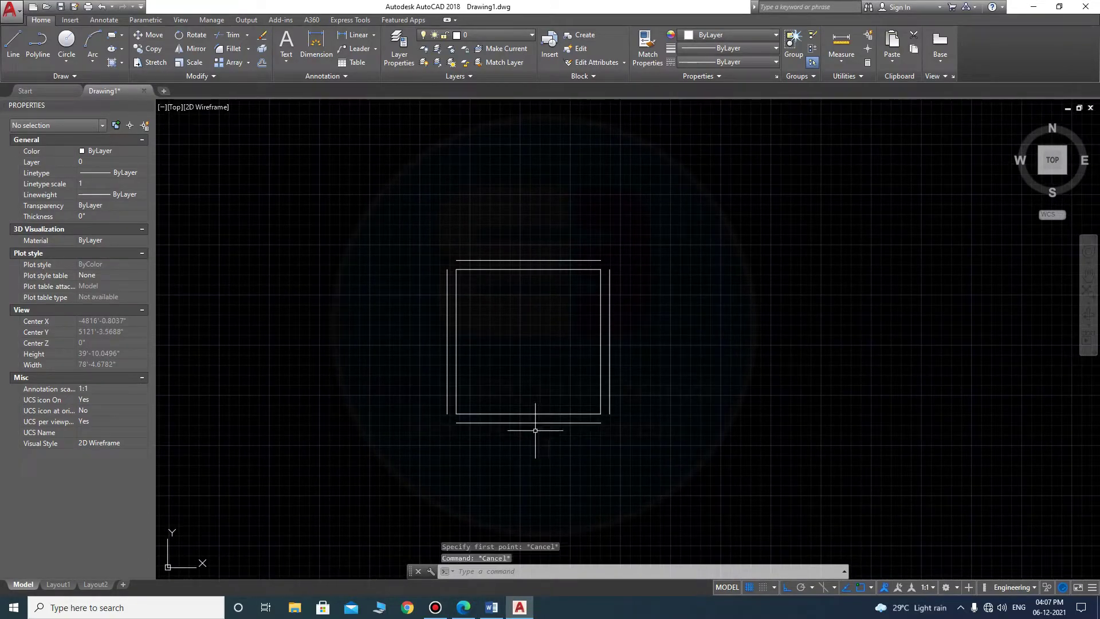
{"action": "type", "text": "i"}
{"action": "key", "text": "Return"}
{"action": "left_click", "coordinate": [456, 414]}
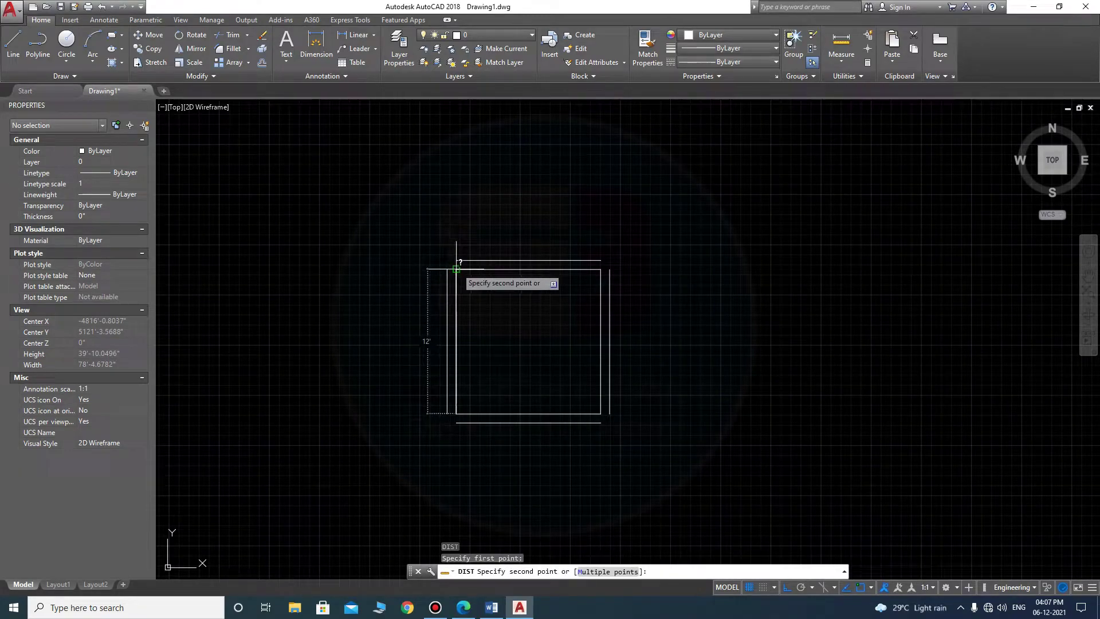
{"action": "left_click", "coordinate": [457, 271]}
{"action": "key", "text": "Return"}
{"action": "left_click", "coordinate": [456, 413]}
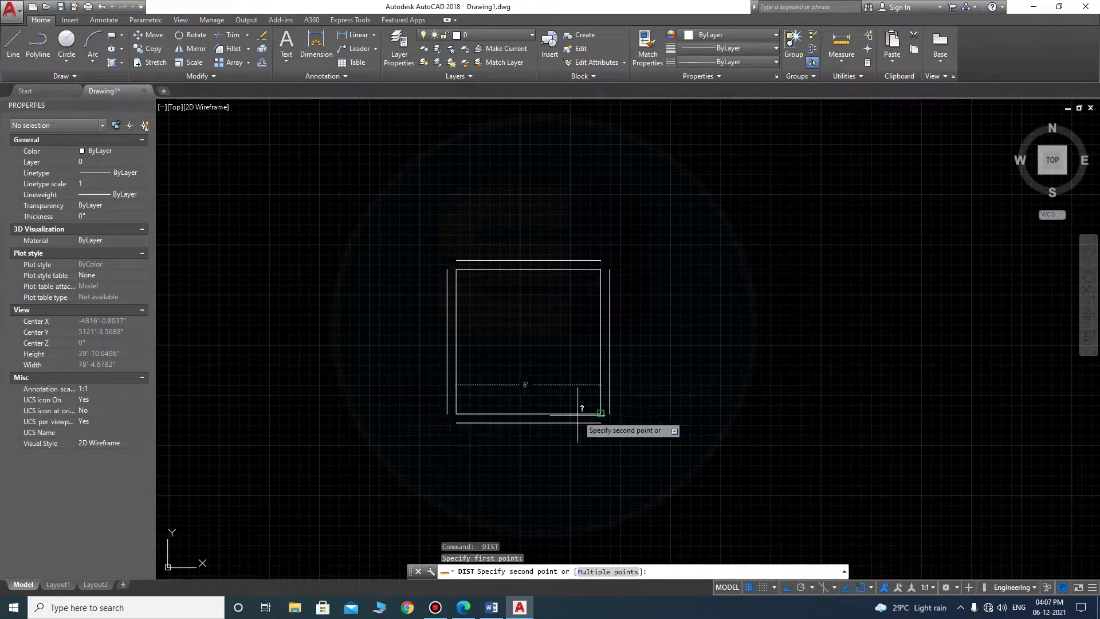
{"action": "left_click", "coordinate": [588, 413]}
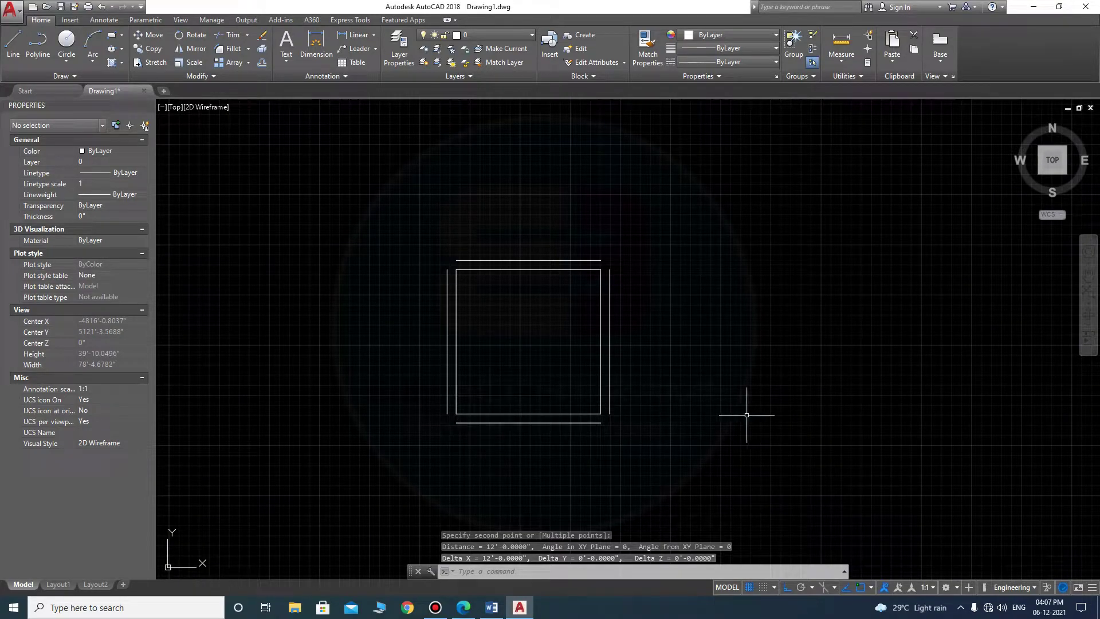
{"action": "key", "text": "s"}
{"action": "key", "text": "Return"}
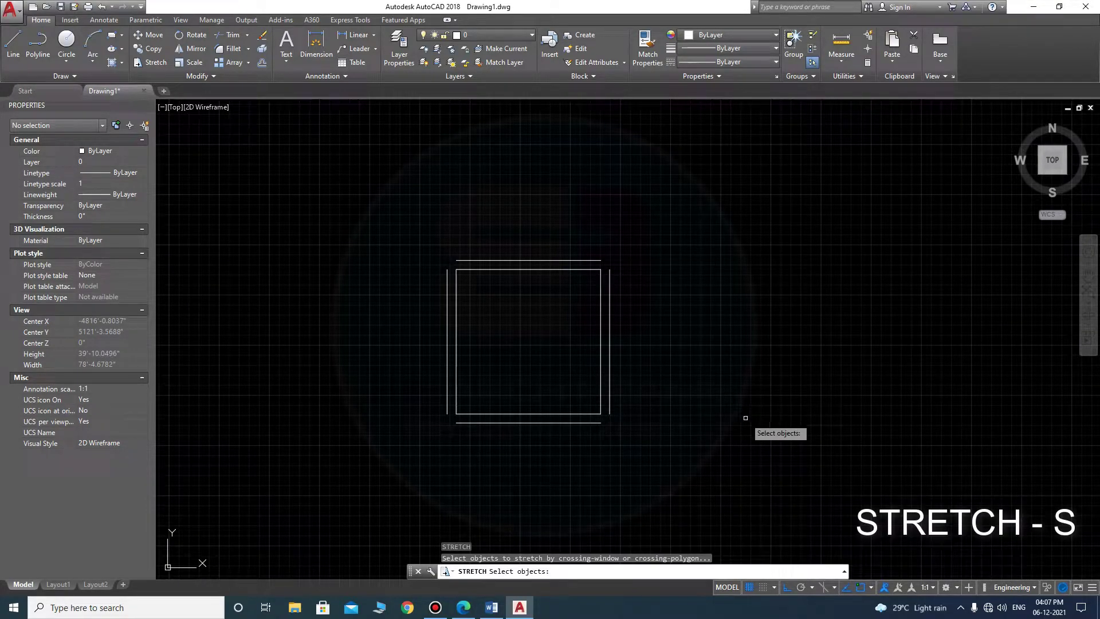
{"action": "left_click", "coordinate": [726, 423]}
{"action": "left_click", "coordinate": [597, 252]}
{"action": "key", "text": "Return"}
{"action": "left_click", "coordinate": [554, 211]}
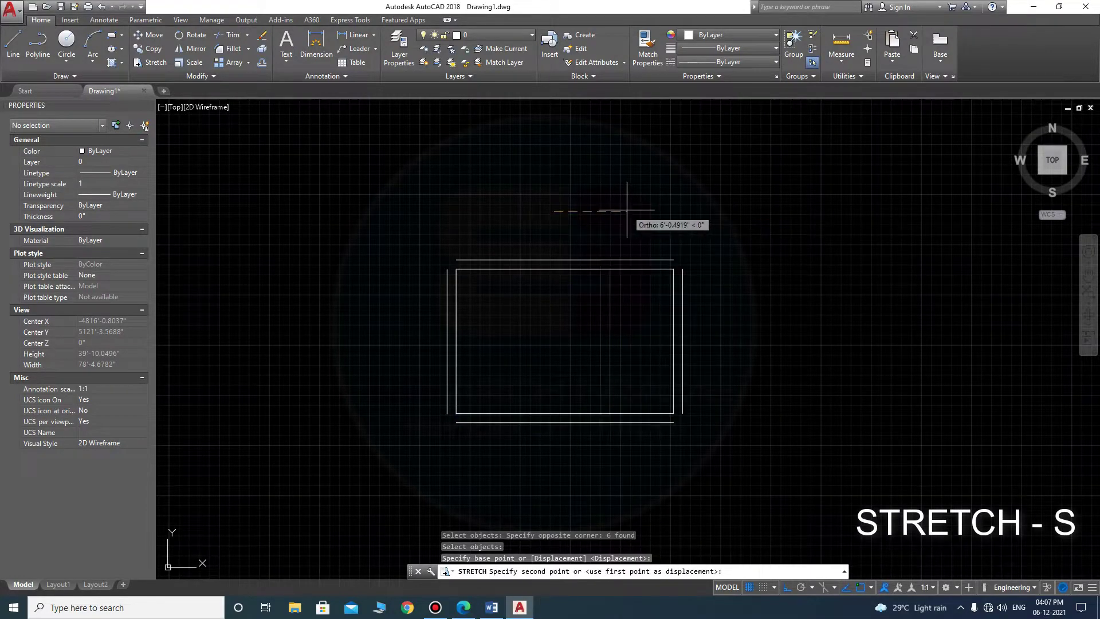
{"action": "type", "text": "8'"}
{"action": "key", "text": "Return"}
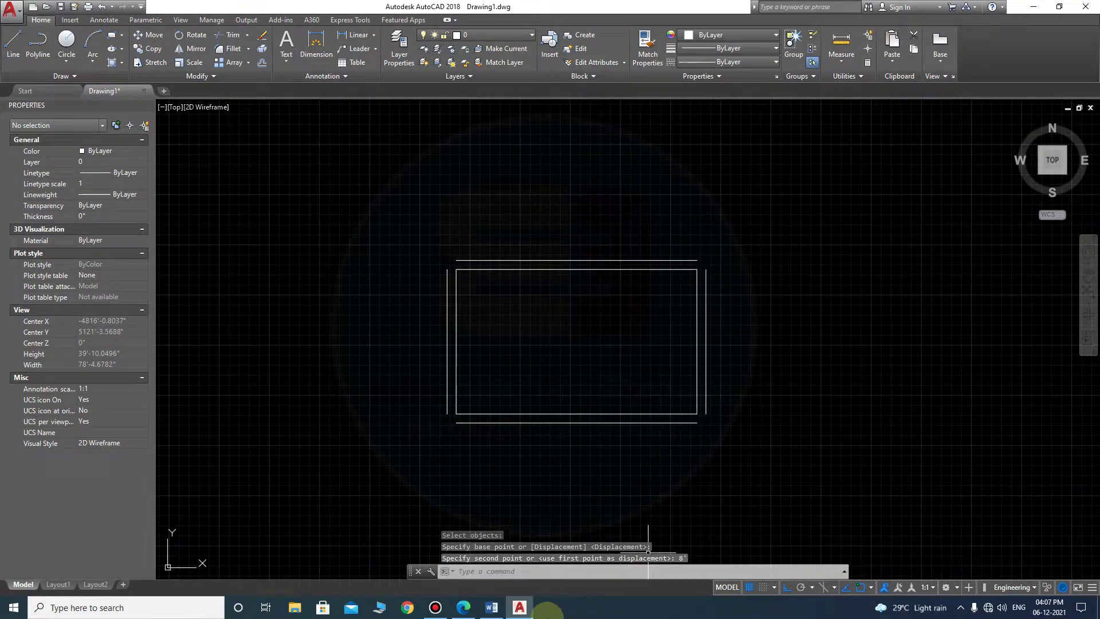
{"action": "key", "text": "Escape"}
{"action": "key", "text": "Escape"}
- Stretch the right-side walls 8' to the right with a crossing window
{"action": "key", "text": "Return"}
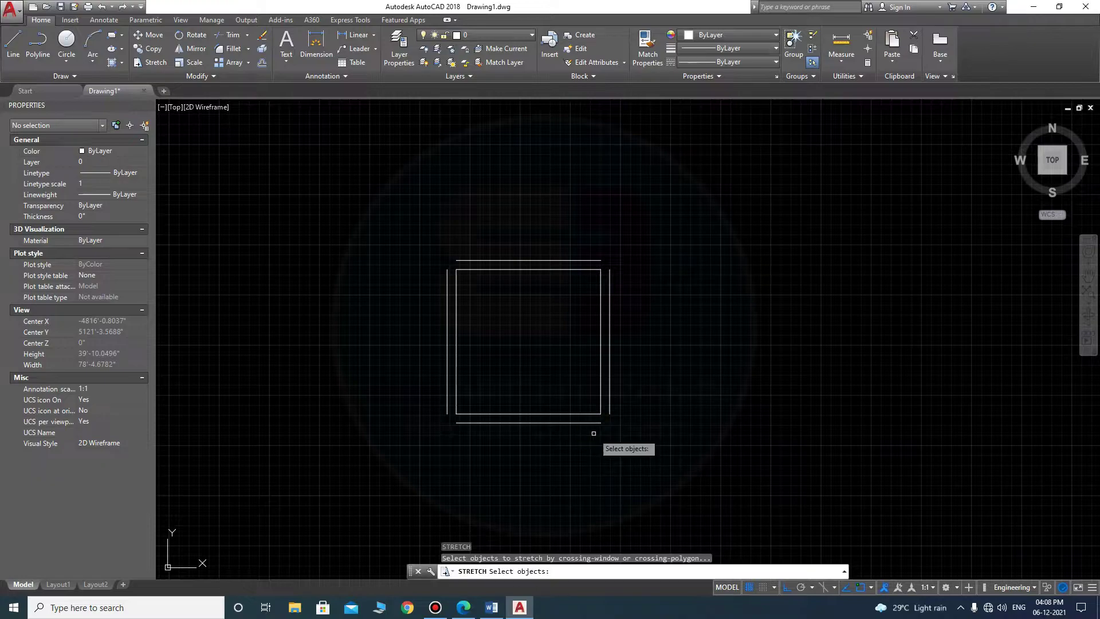
{"action": "left_click", "coordinate": [678, 461]}
{"action": "left_click", "coordinate": [581, 192]}
{"action": "key", "text": "Return"}
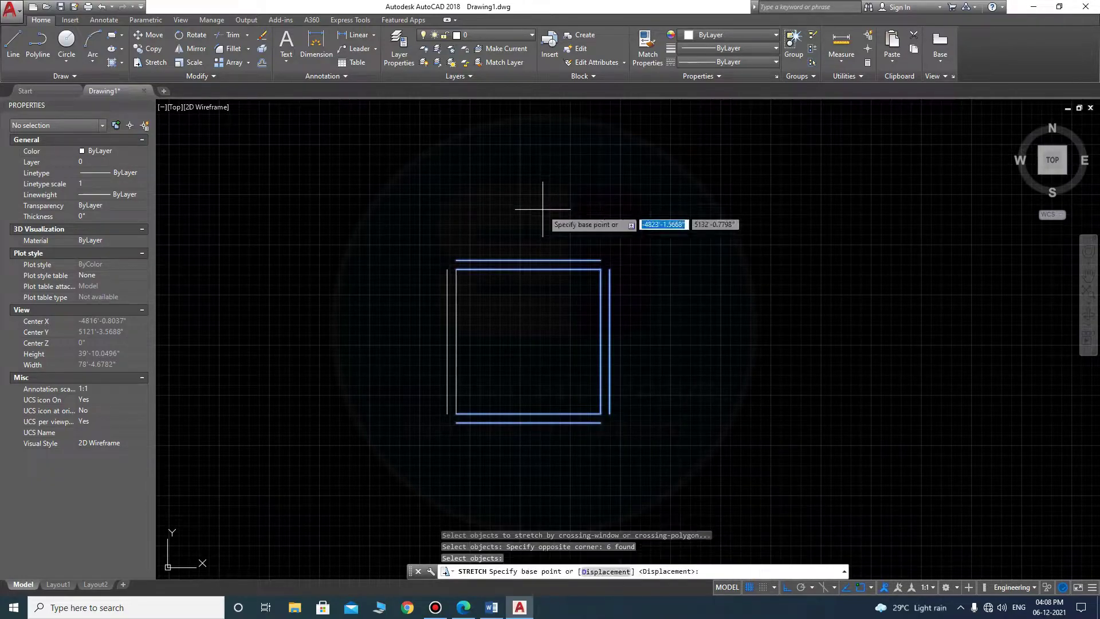
{"action": "left_click", "coordinate": [543, 209]}
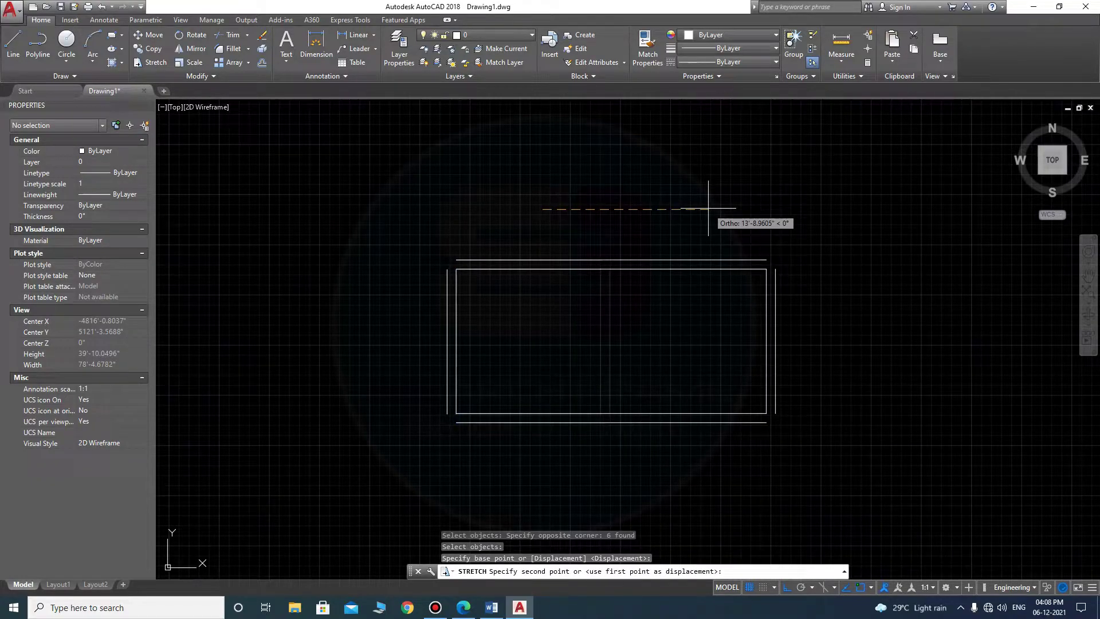
{"action": "type", "text": "8"}
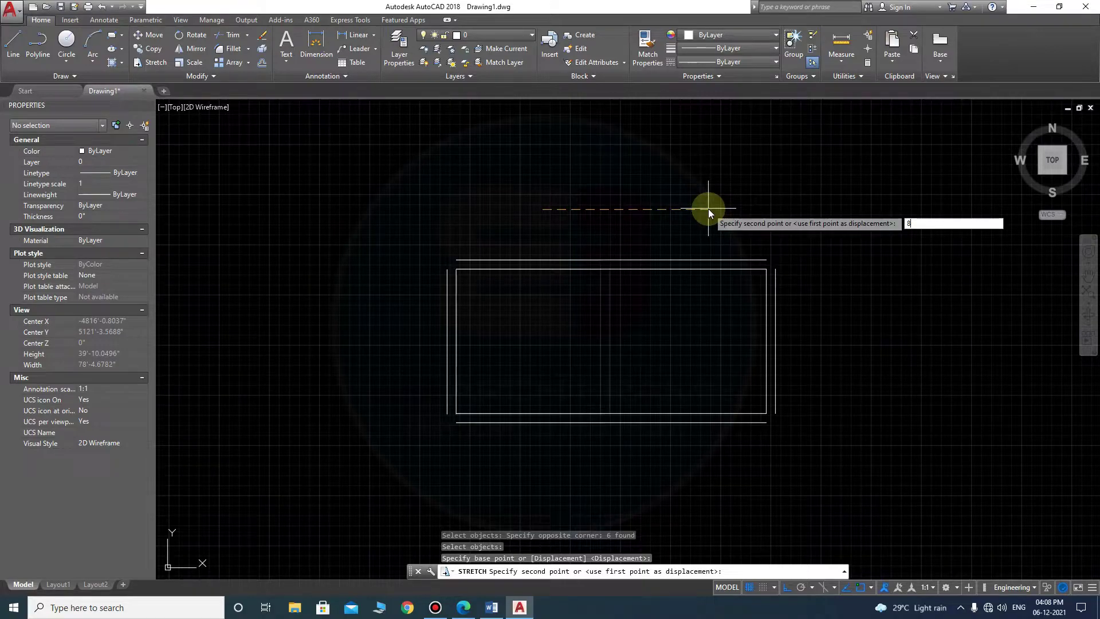
{"action": "type", "text": "'"}
{"action": "key", "text": "Return"}
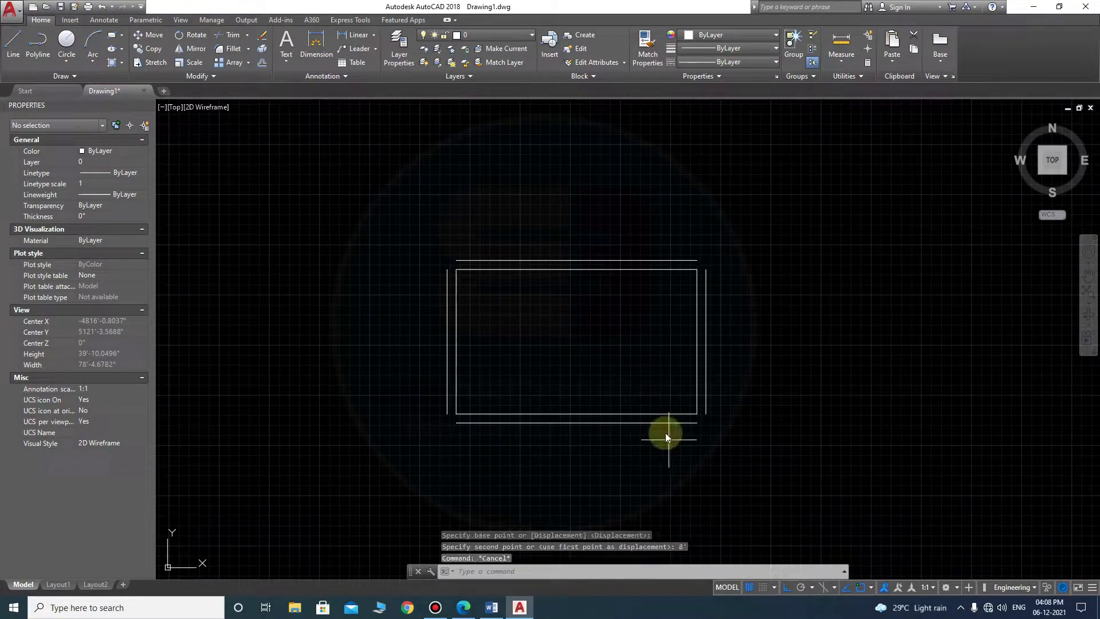
- Measure the room with DIST, checking its 12' height
{"action": "type", "text": "di"}
{"action": "key", "text": "Return"}
{"action": "left_click", "coordinate": [483, 413]}
{"action": "key", "text": "Escape"}
{"action": "key", "text": "Return"}
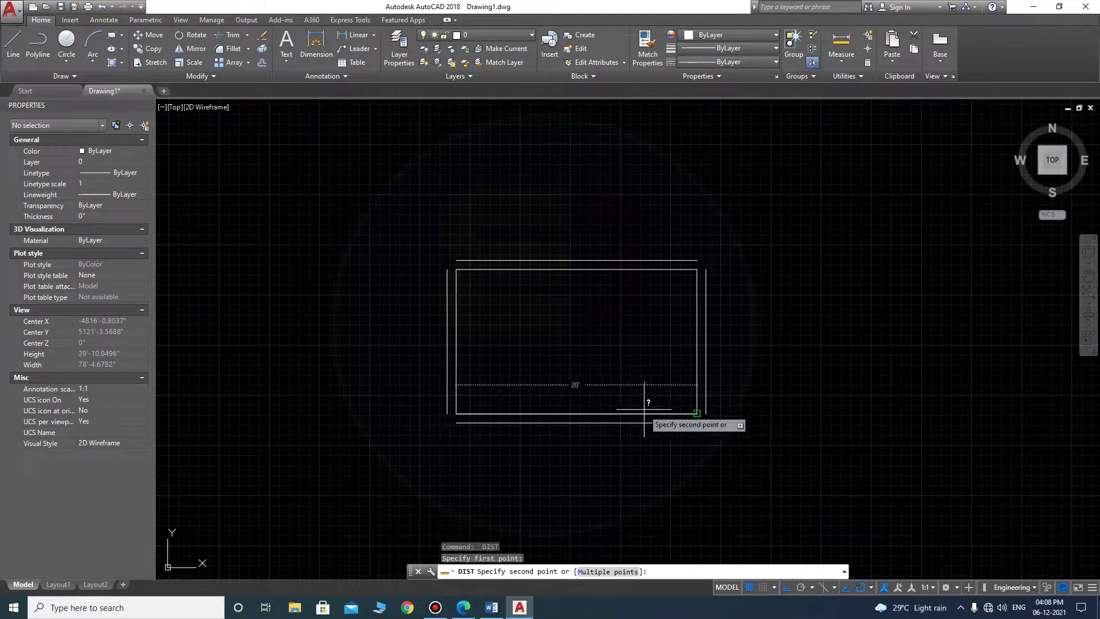
{"action": "left_click", "coordinate": [456, 269]}
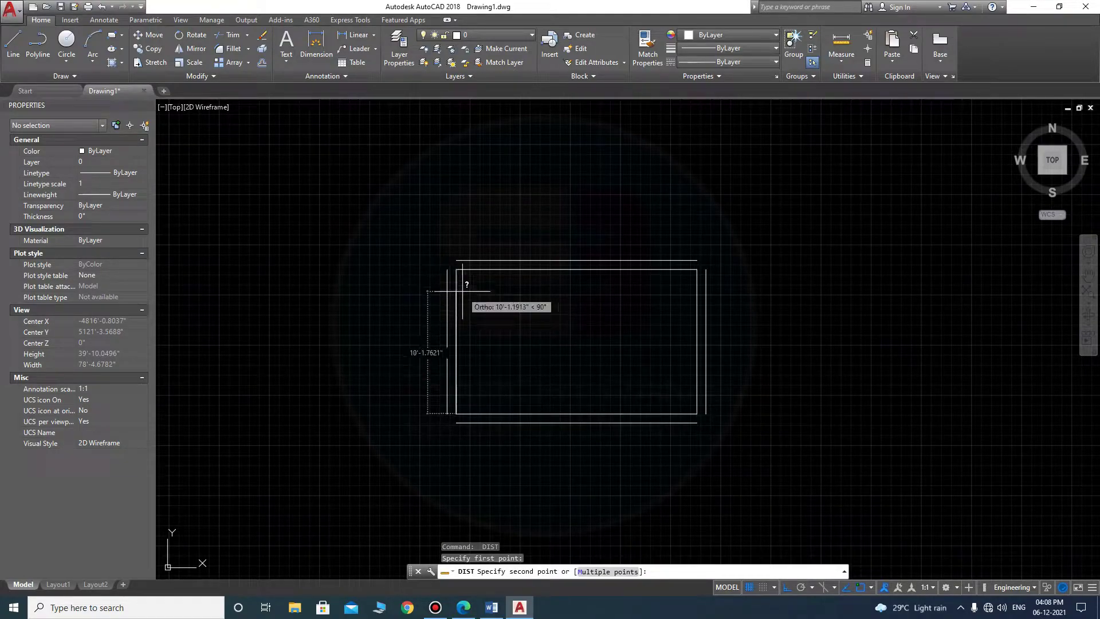
{"action": "left_click", "coordinate": [461, 291]}
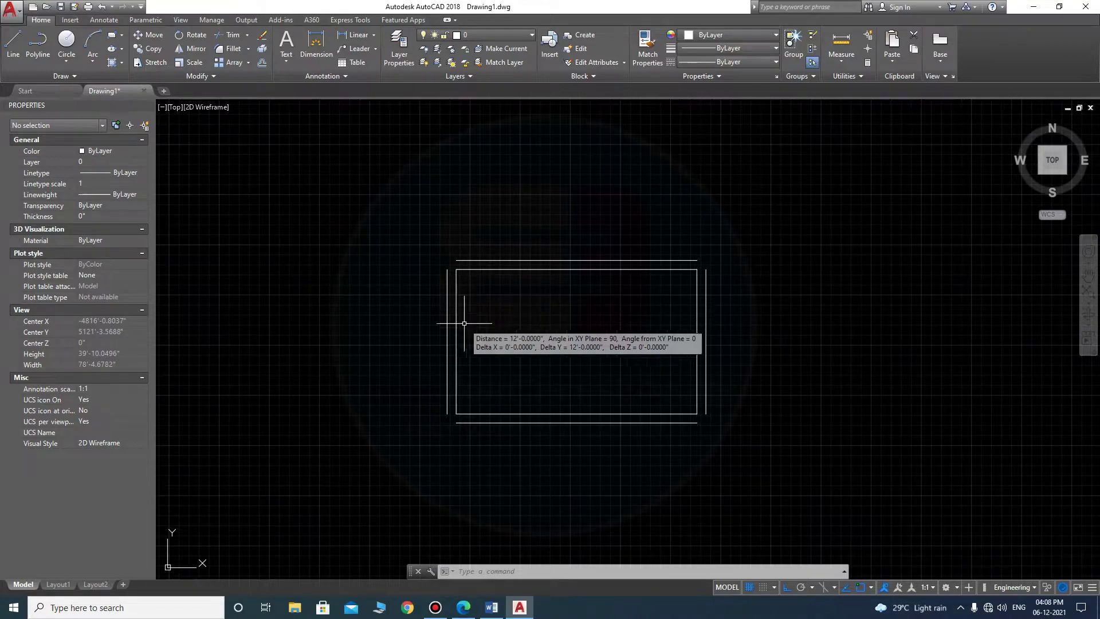
{"action": "left_click", "coordinate": [756, 450]}
- Erase all eight wall lines and redraw a closed 12' square
{"action": "left_click", "coordinate": [358, 192]}
{"action": "key", "text": "Delete"}
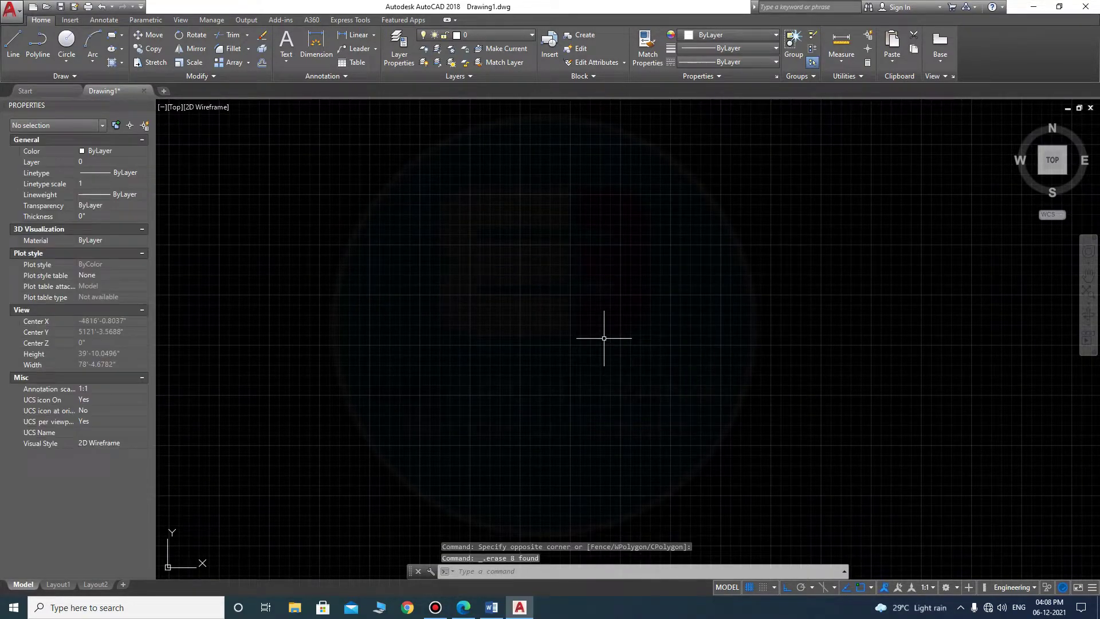
{"action": "type", "text": "l"}
{"action": "key", "text": "Return"}
{"action": "left_click", "coordinate": [443, 397]}
{"action": "type", "text": "12"}
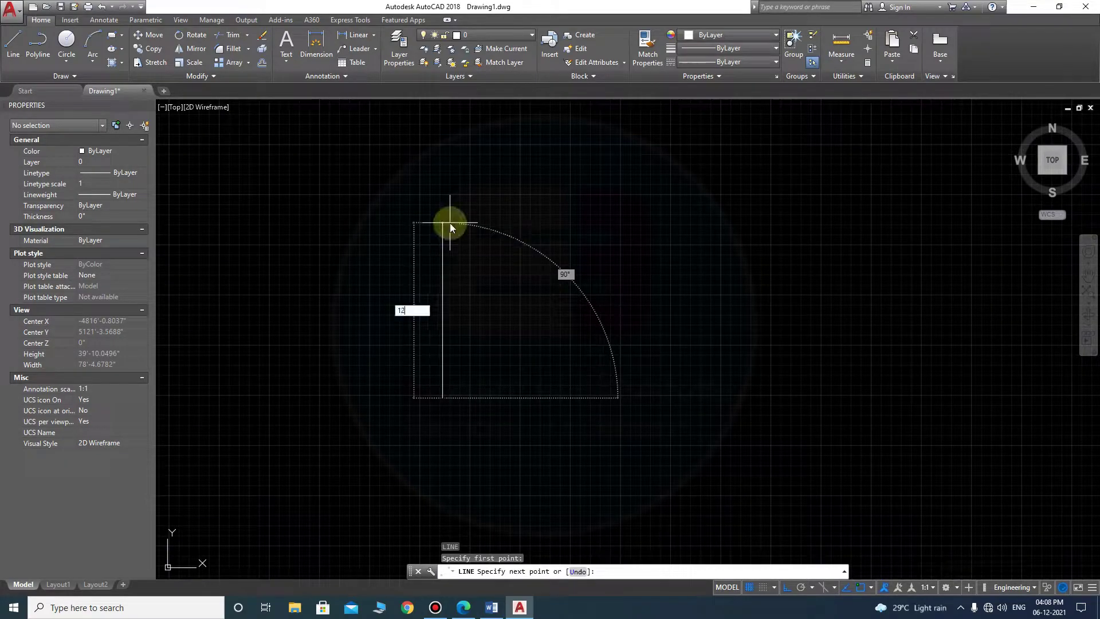
{"action": "key", "text": "Return"}
{"action": "type", "text": "12"}
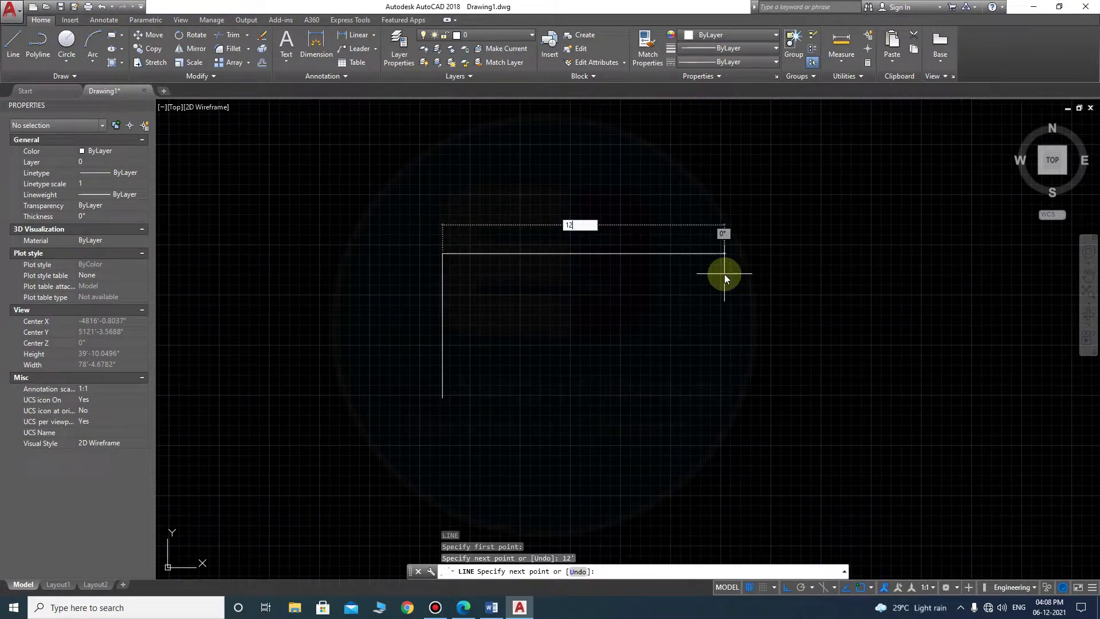
{"action": "key", "text": "Return"}
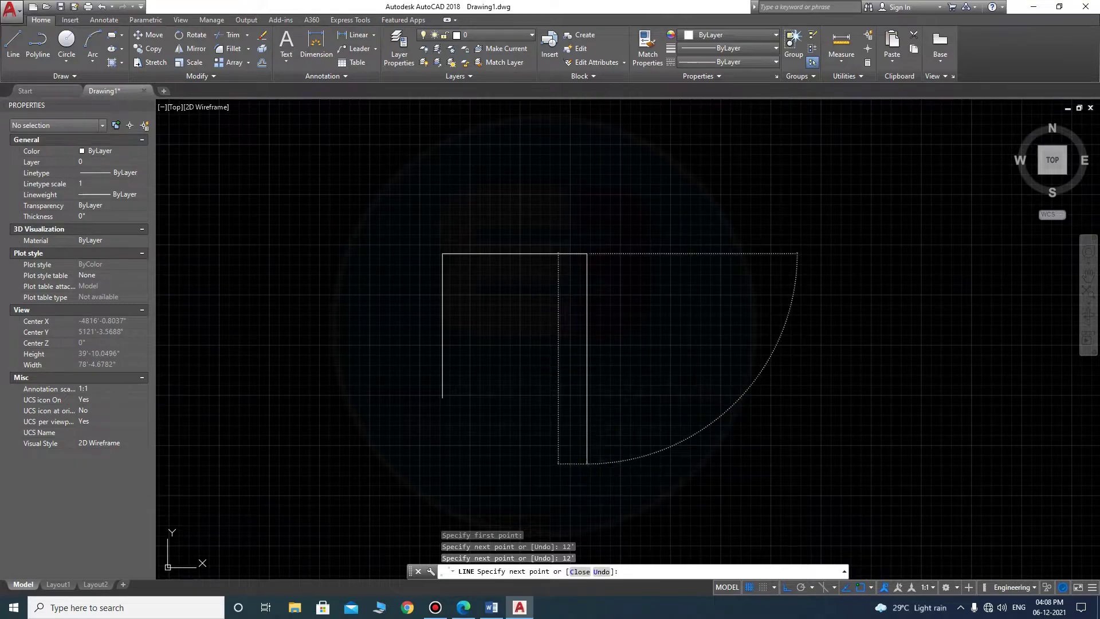
{"action": "type", "text": "12"}
{"action": "key", "text": "Return"}
{"action": "type", "text": "c"}
{"action": "key", "text": "Return"}
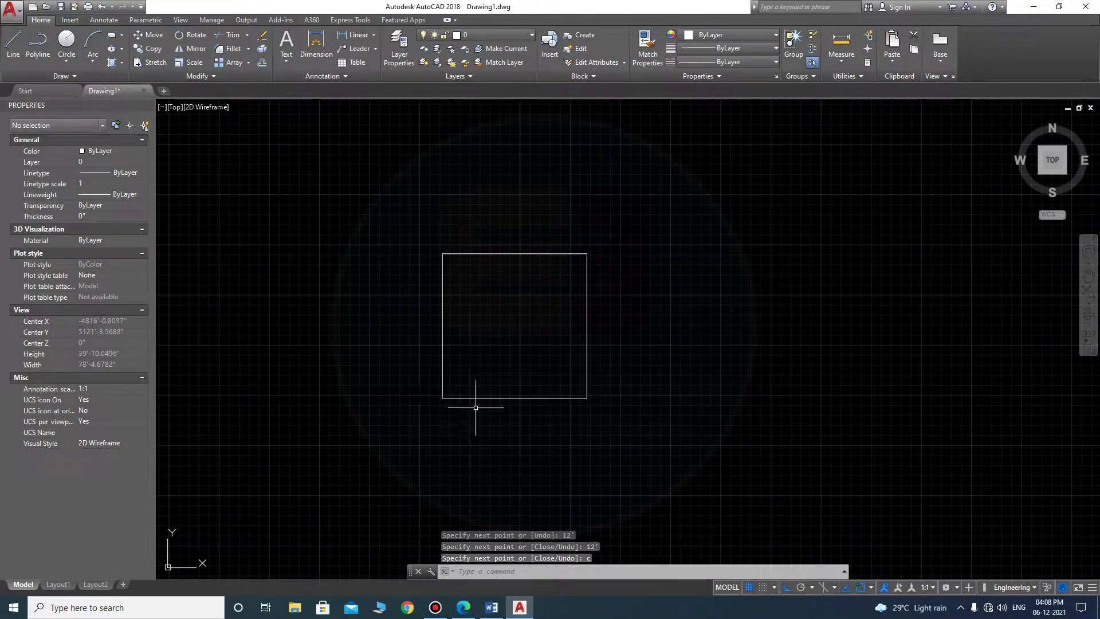
- Offset the square's sides 9" outward to form the outer wall lines
{"action": "type", "text": "o"}
{"action": "key", "text": "Return"}
{"action": "type", "text": "9"}
{"action": "key", "text": "Return"}
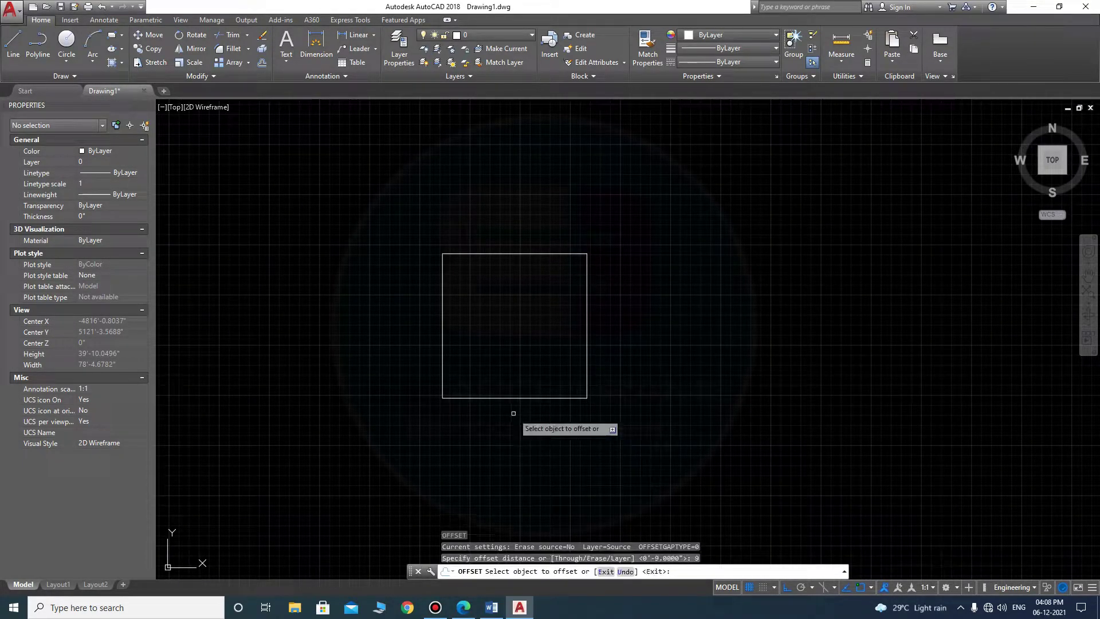
{"action": "left_click", "coordinate": [514, 398]}
{"action": "left_click", "coordinate": [443, 347]}
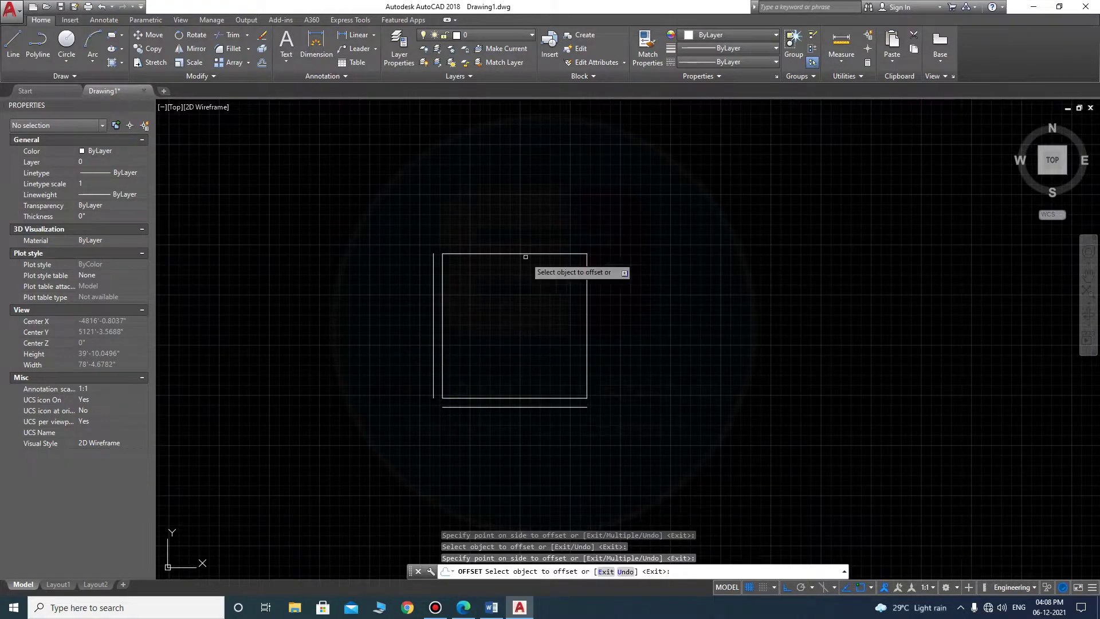
{"action": "left_click", "coordinate": [525, 254]}
{"action": "left_click", "coordinate": [515, 212]}
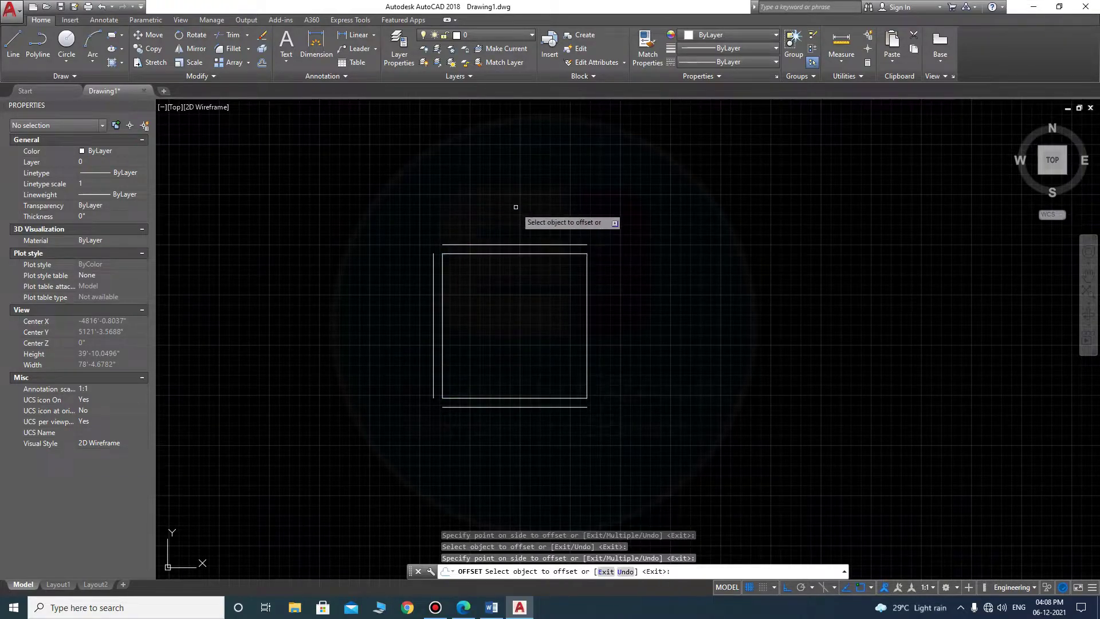
{"action": "left_click", "coordinate": [587, 259]}
{"action": "left_click", "coordinate": [630, 374]}
{"action": "key", "text": "Escape"}
{"action": "key", "text": "Escape"}
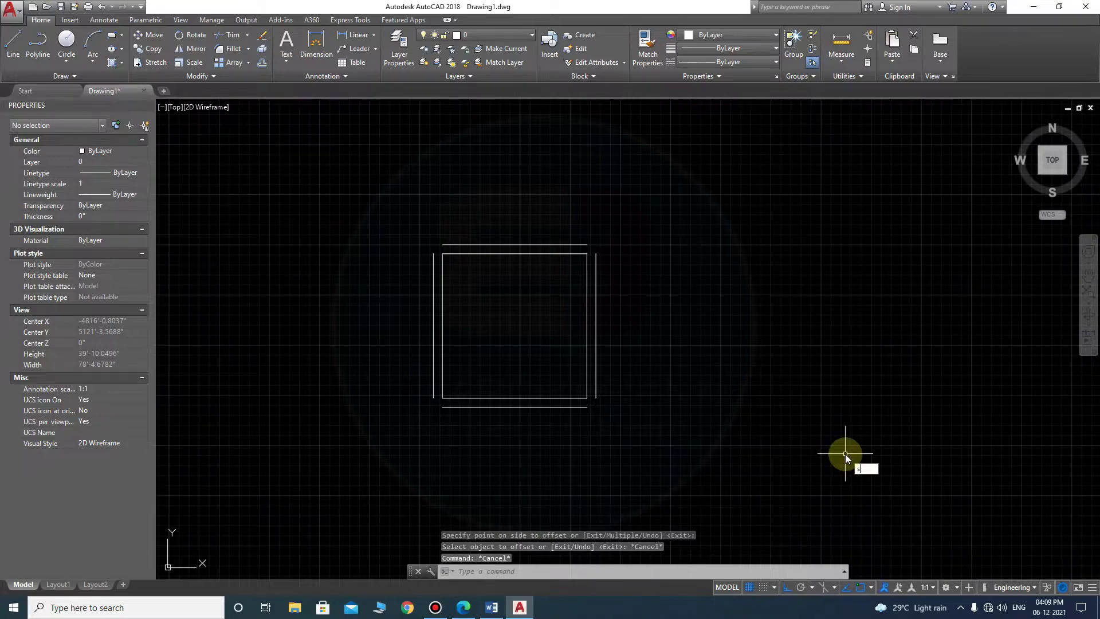
- Stretch the right-side walls 8' wider and pan the room higher in view
{"action": "key", "text": "Return"}
{"action": "left_click", "coordinate": [733, 468]}
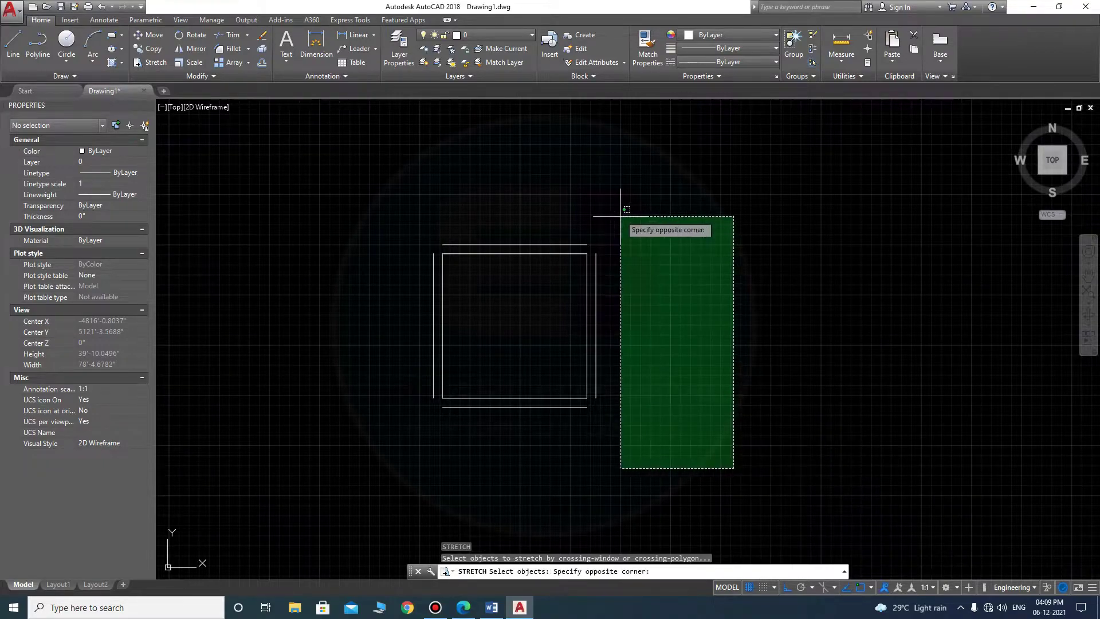
{"action": "left_click", "coordinate": [560, 157]}
{"action": "key", "text": "Return"}
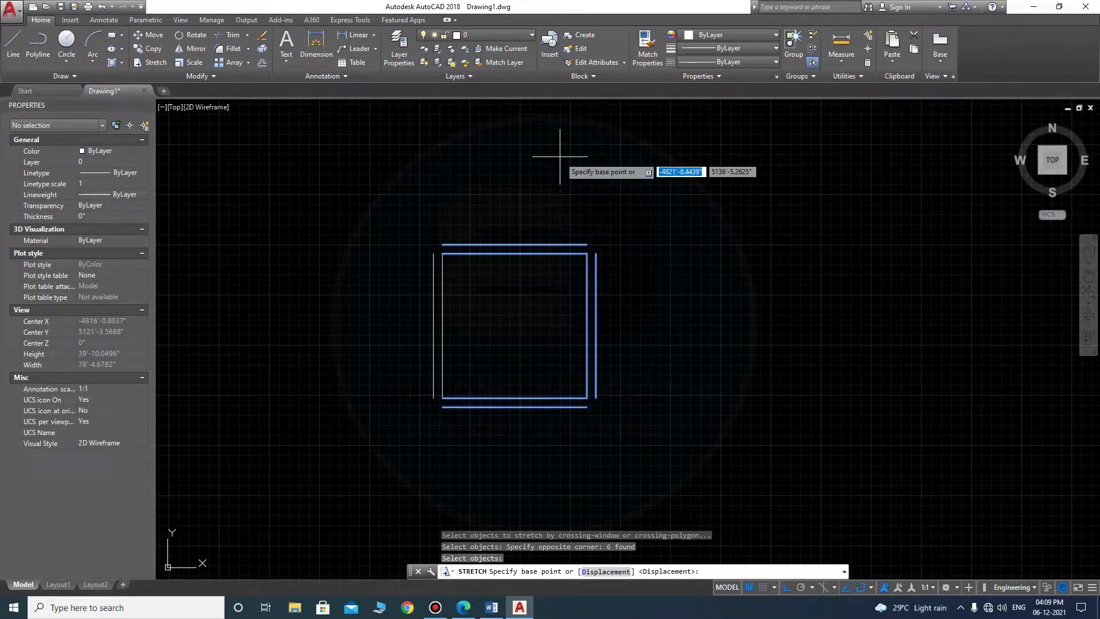
{"action": "left_click", "coordinate": [560, 171]}
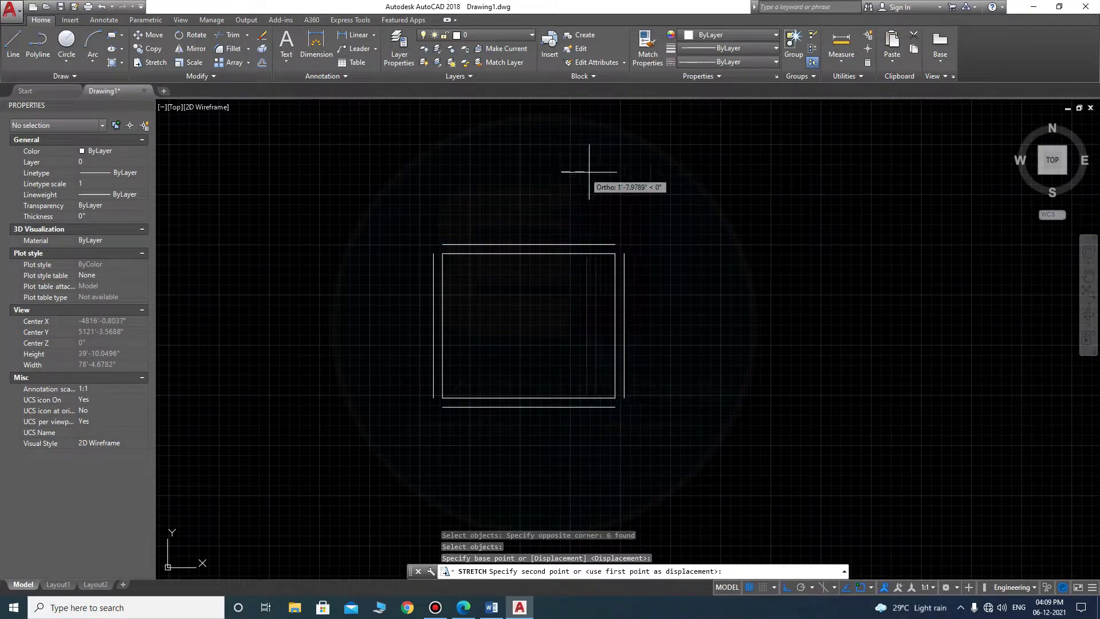
{"action": "type", "text": "8'"}
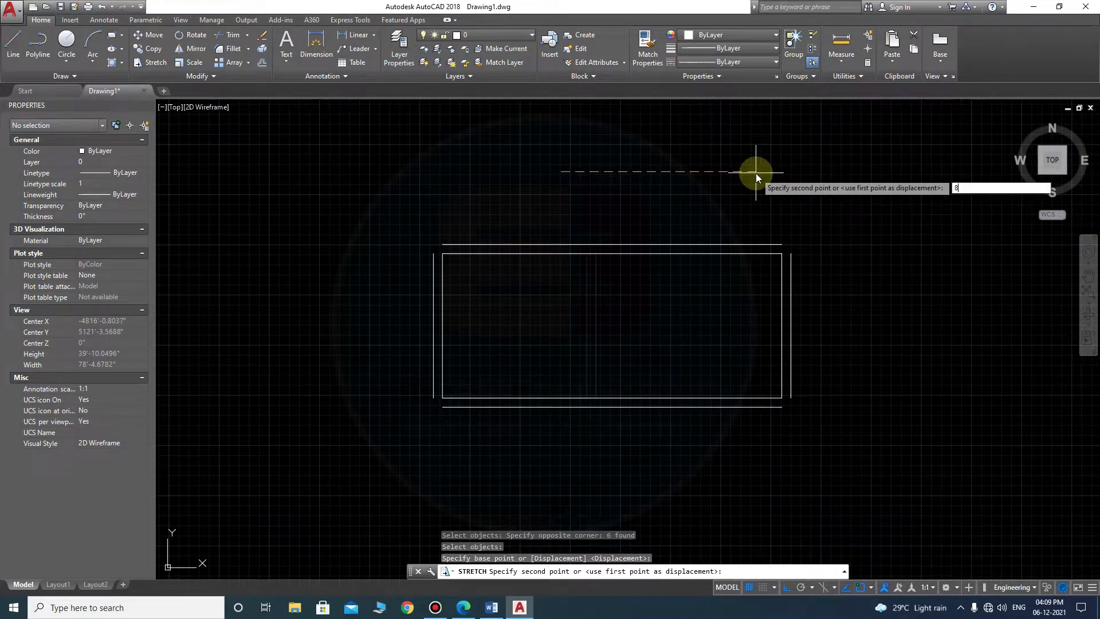
{"action": "key", "text": "Return"}
{"action": "key", "text": "Escape"}
{"action": "middle_click_drag", "start_coordinate": [718, 472], "coordinate": [731, 372]}
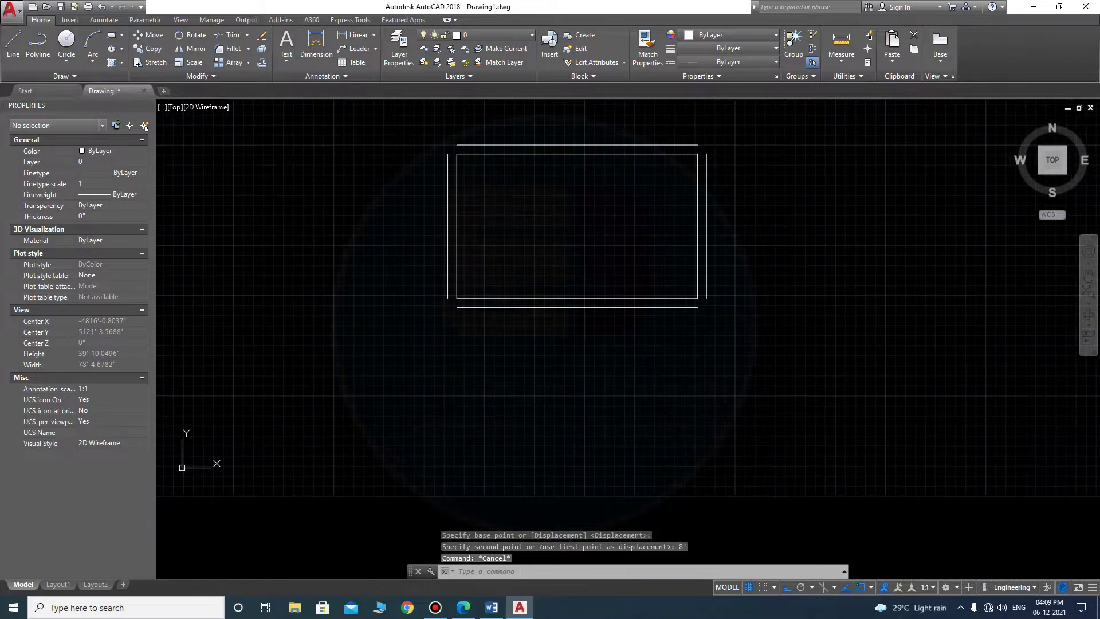
{"action": "key", "text": "Escape"}
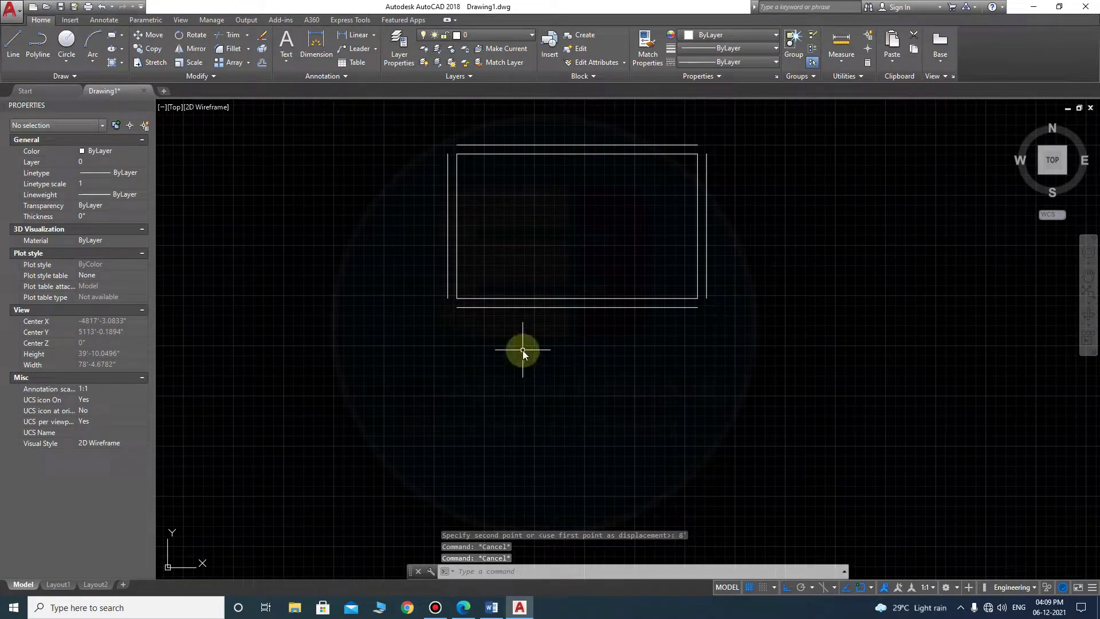
- Draw the small room's walls from the lower-left wall end: an 8' vertical line and a 10' horizontal line
{"action": "type", "text": "l"}
{"action": "key", "text": "Return"}
{"action": "left_click", "coordinate": [471, 310]}
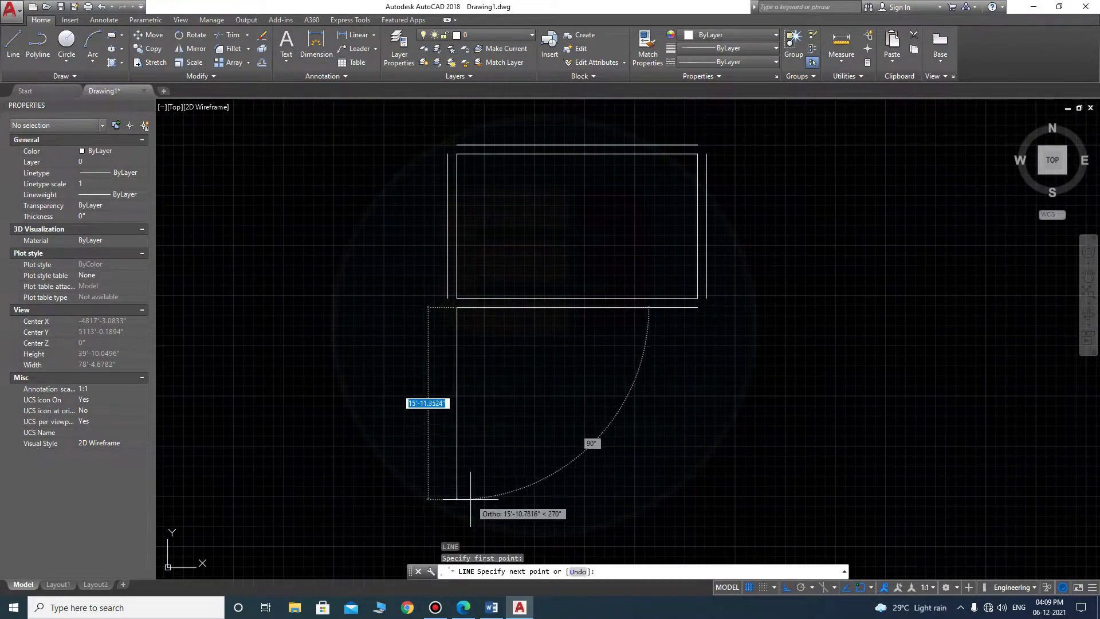
{"action": "type", "text": "8'"}
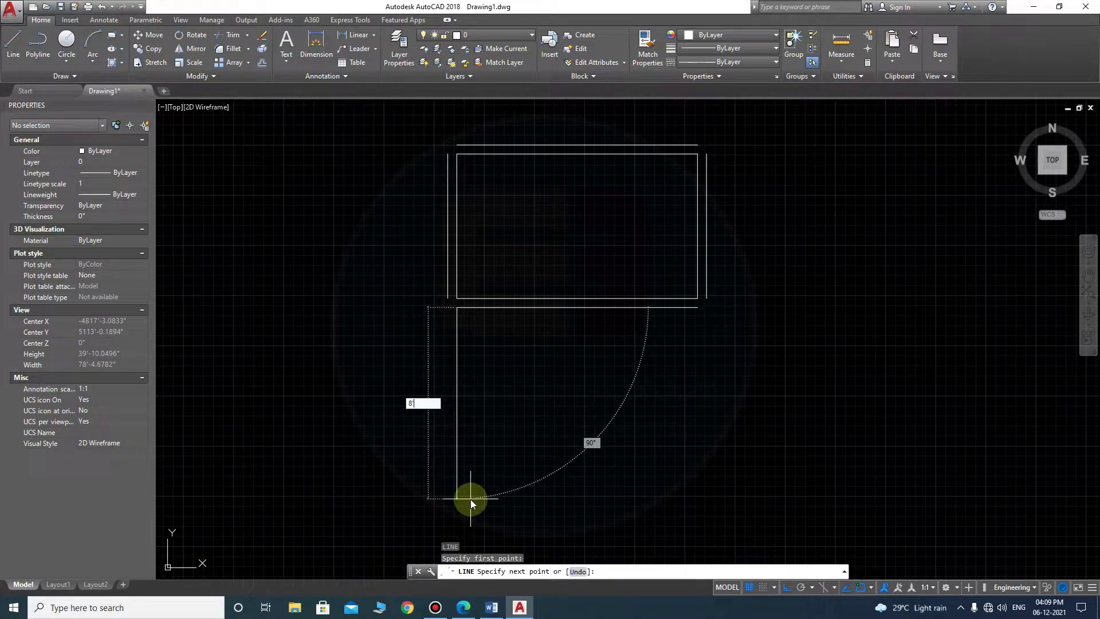
{"action": "key", "text": "Return"}
{"action": "type", "text": "10"}
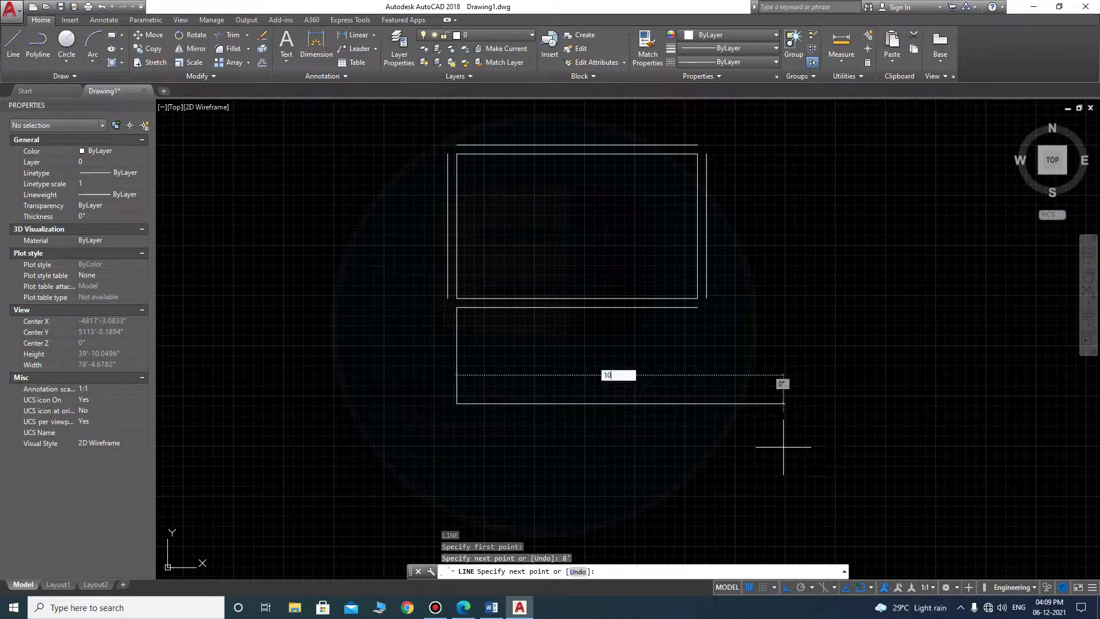
{"action": "key", "text": "Return"}
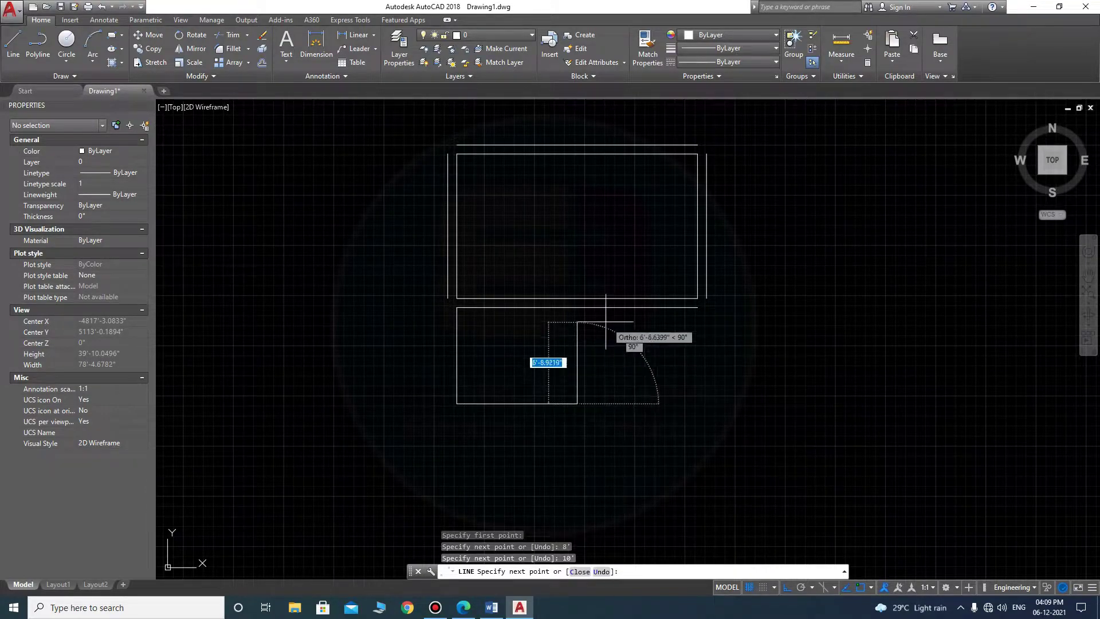
{"action": "key", "text": "Escape"}
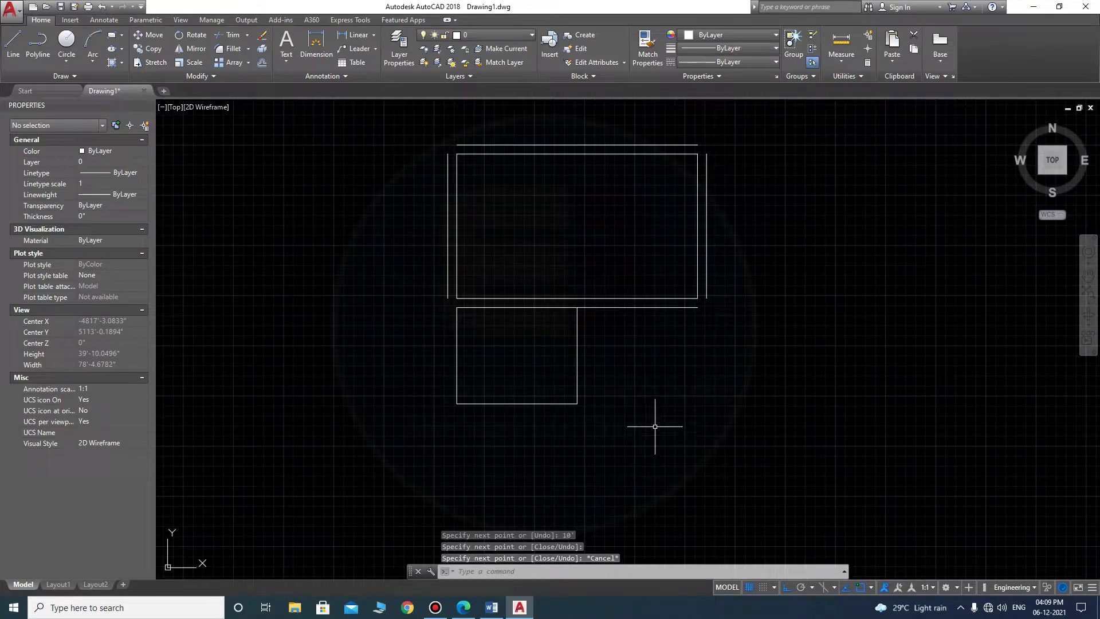
- Offset the small room's bottom, left and right edges outward by 9 inches
{"action": "type", "text": "o"}
{"action": "key", "text": "Return"}
{"action": "key", "text": "Return"}
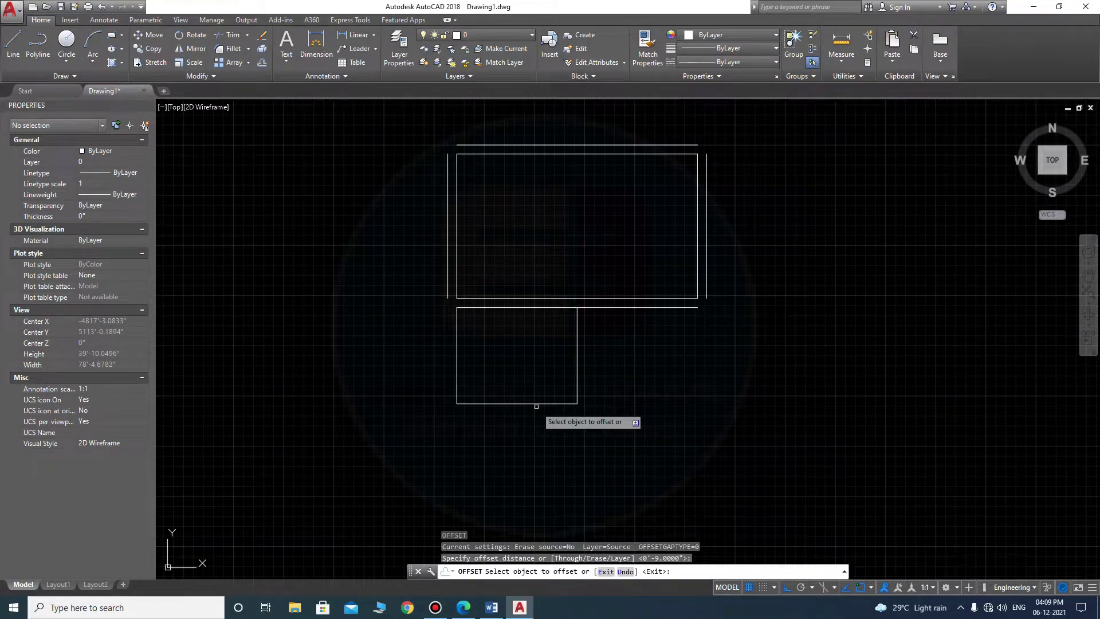
{"action": "left_click", "coordinate": [536, 404]}
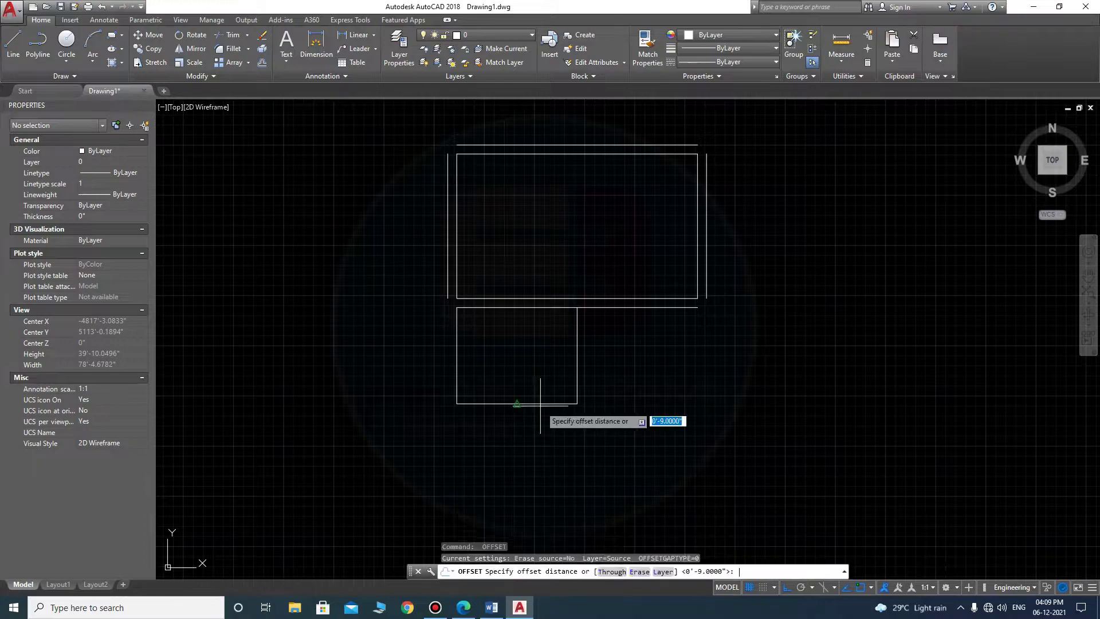
{"action": "left_click", "coordinate": [539, 418]}
{"action": "left_click", "coordinate": [457, 360]}
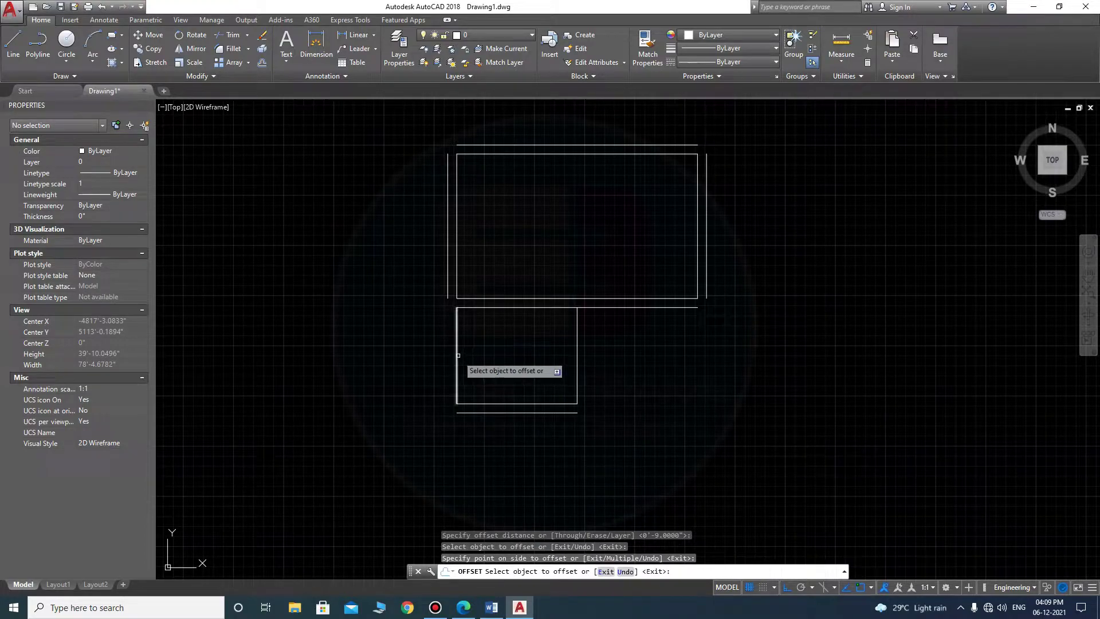
{"action": "left_click", "coordinate": [418, 366]}
{"action": "left_click", "coordinate": [577, 320]}
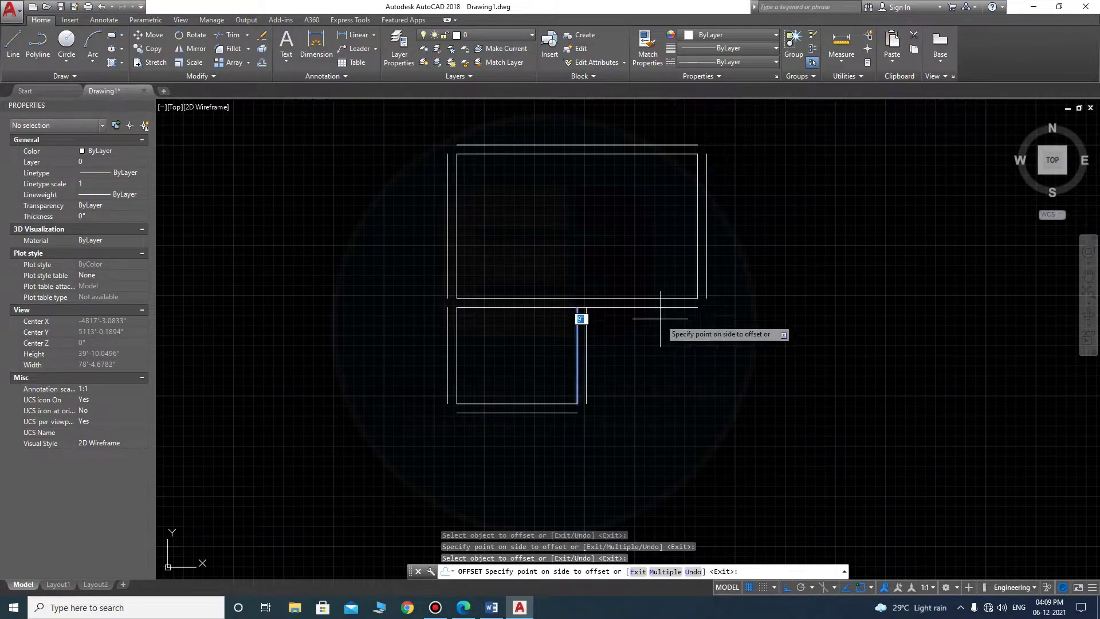
{"action": "left_click", "coordinate": [682, 330]}
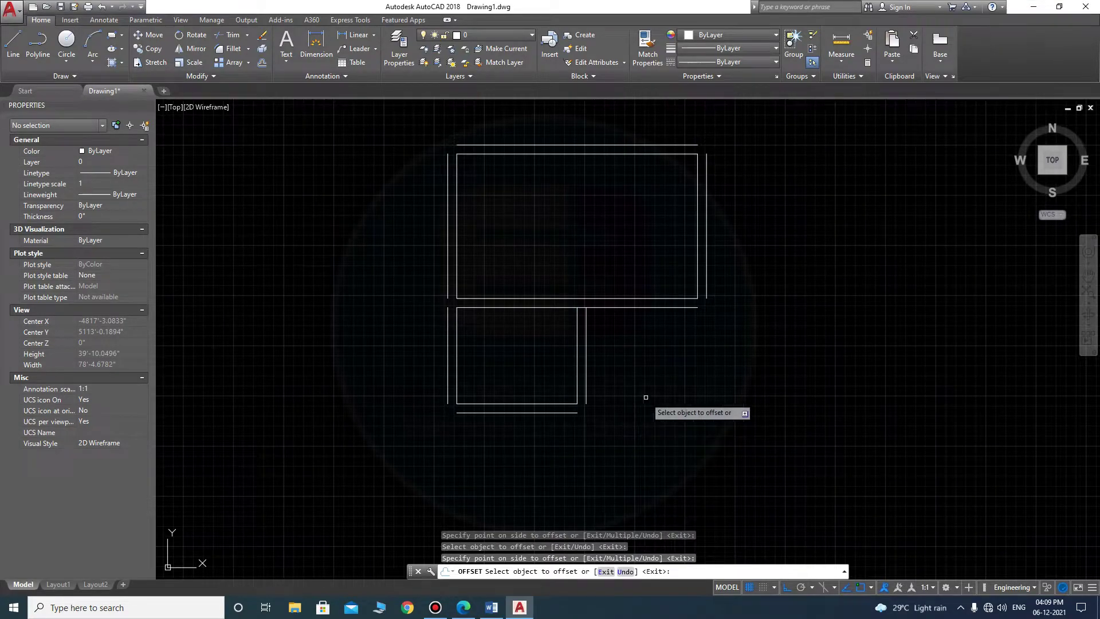
{"action": "key", "text": "Escape"}
{"action": "mouse_move", "coordinate": [769, 289]}
{"action": "middle_mouse_down"}
{"action": "mouse_move", "coordinate": [730, 396]}
{"action": "mouse_move", "coordinate": [744, 307]}
{"action": "middle_mouse_up"}
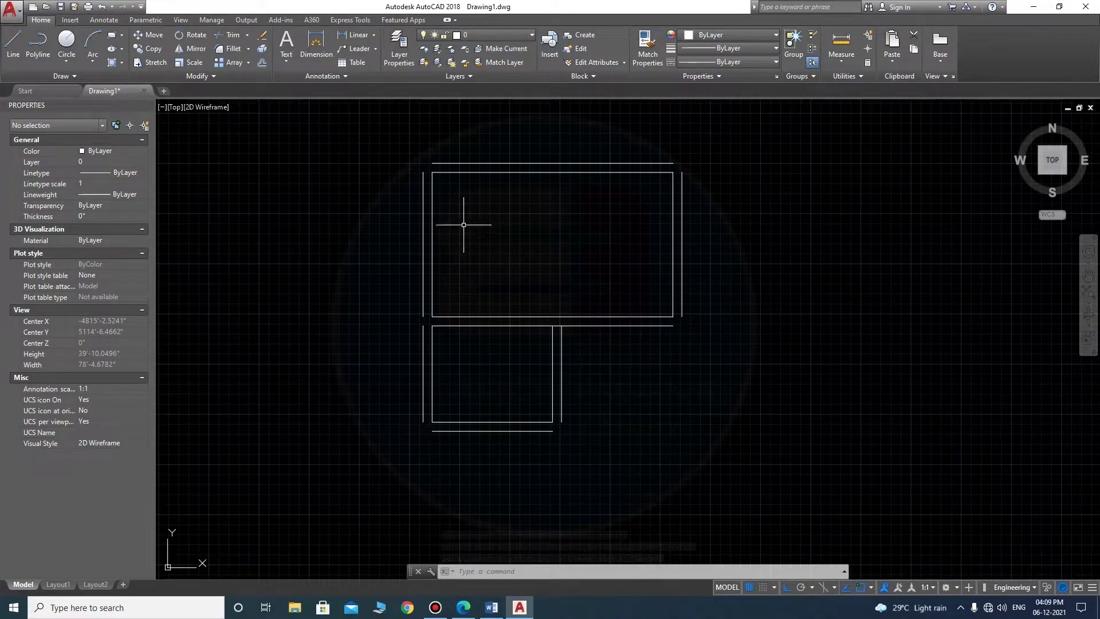
- Draw the new room's outline from the plan's top-left corner: 12' up, across, and down
{"action": "mouse_move", "coordinate": [571, 188]}
{"action": "middle_mouse_down"}
{"action": "mouse_move", "coordinate": [535, 326]}
{"action": "mouse_move", "coordinate": [543, 398]}
{"action": "middle_mouse_up"}
{"action": "type", "text": "l"}
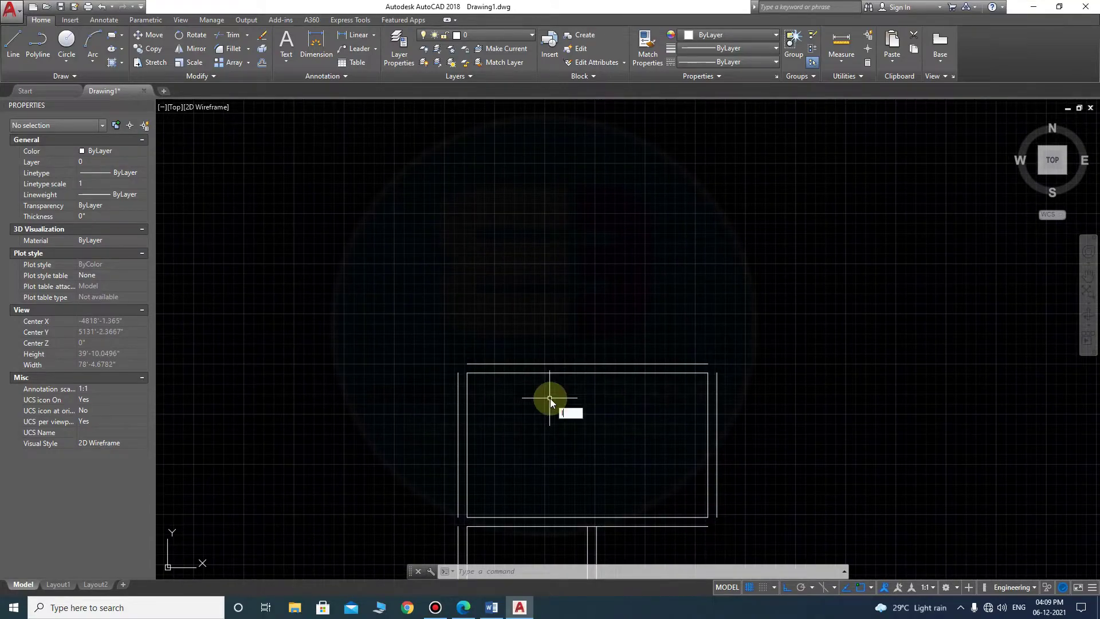
{"action": "key", "text": "Return"}
{"action": "left_click", "coordinate": [467, 363]}
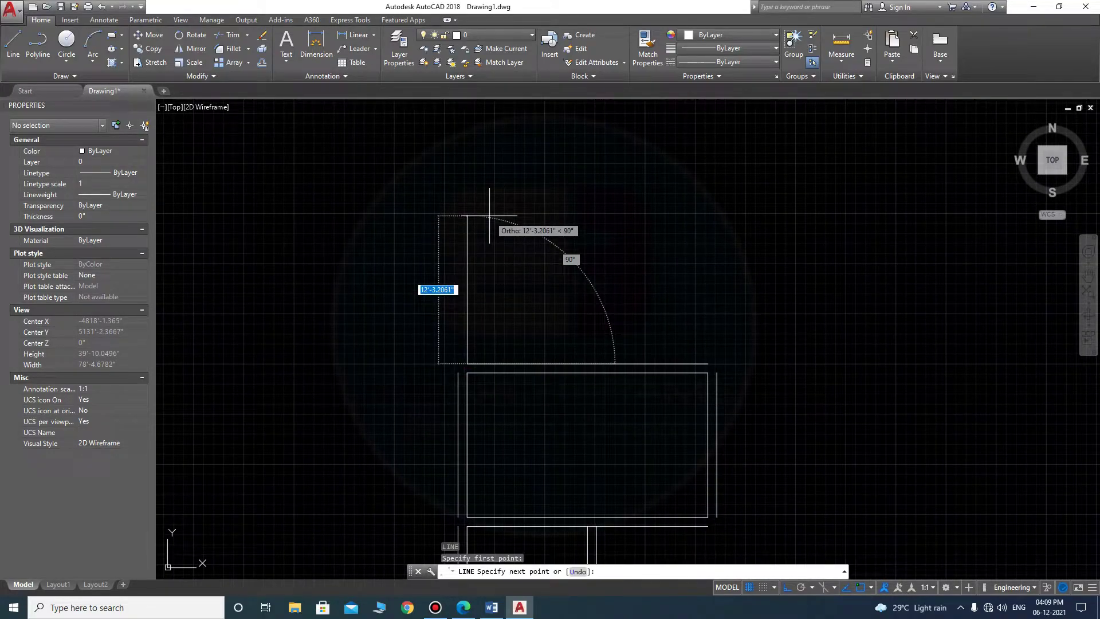
{"action": "type", "text": "12'"}
{"action": "key", "text": "Return"}
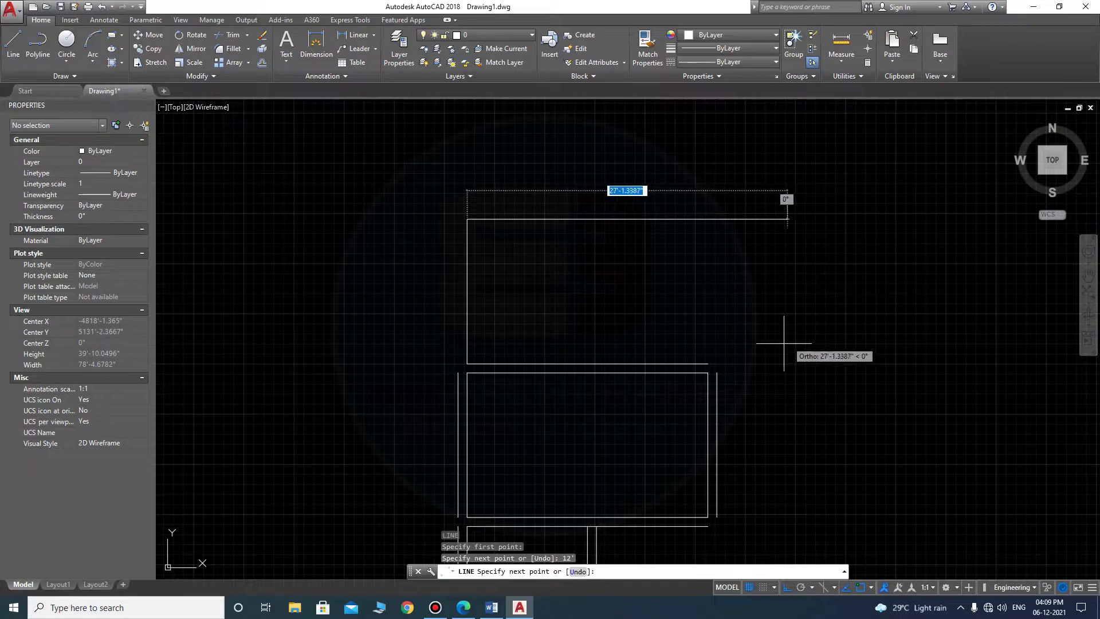
{"action": "left_click", "coordinate": [709, 355]}
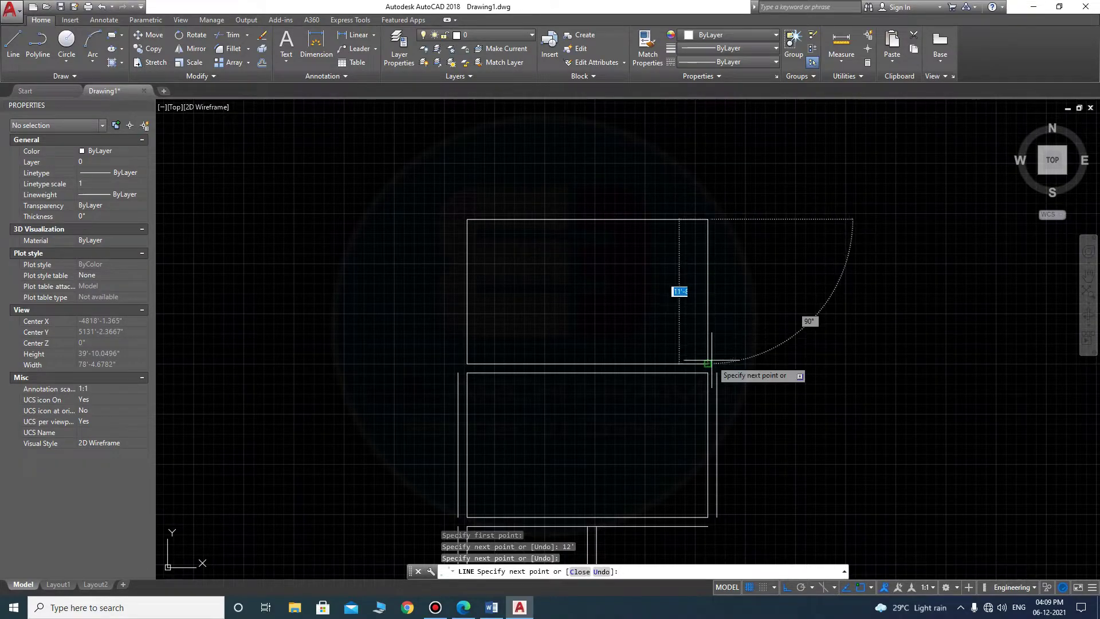
{"action": "left_click", "coordinate": [709, 365]}
{"action": "key", "text": "Escape"}
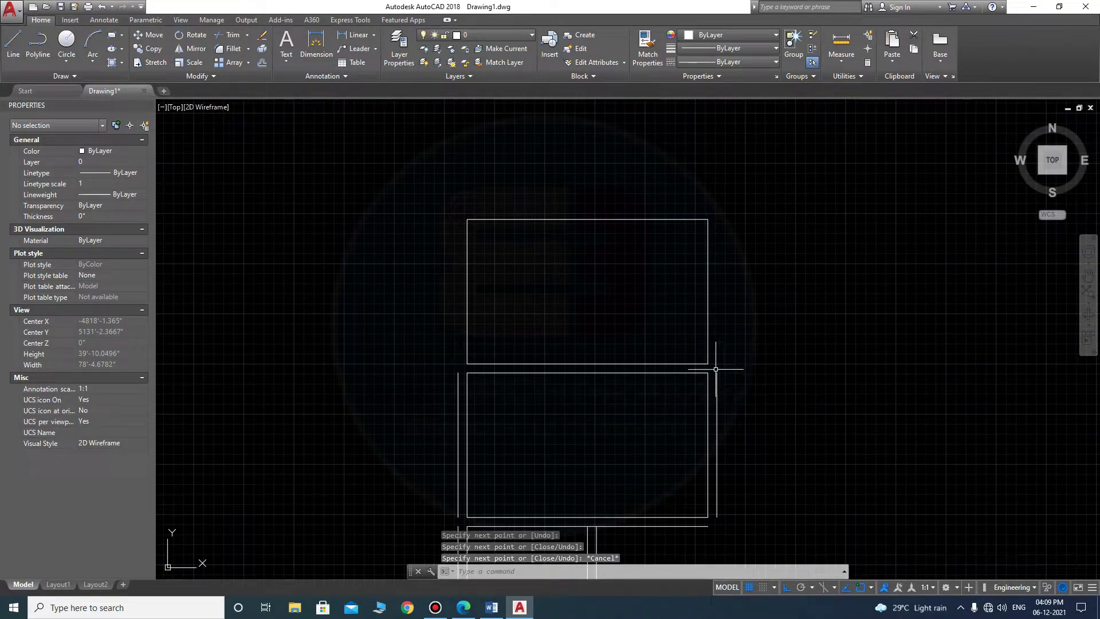
- Erase the new room's top and right edges
{"action": "type", "text": "o"}
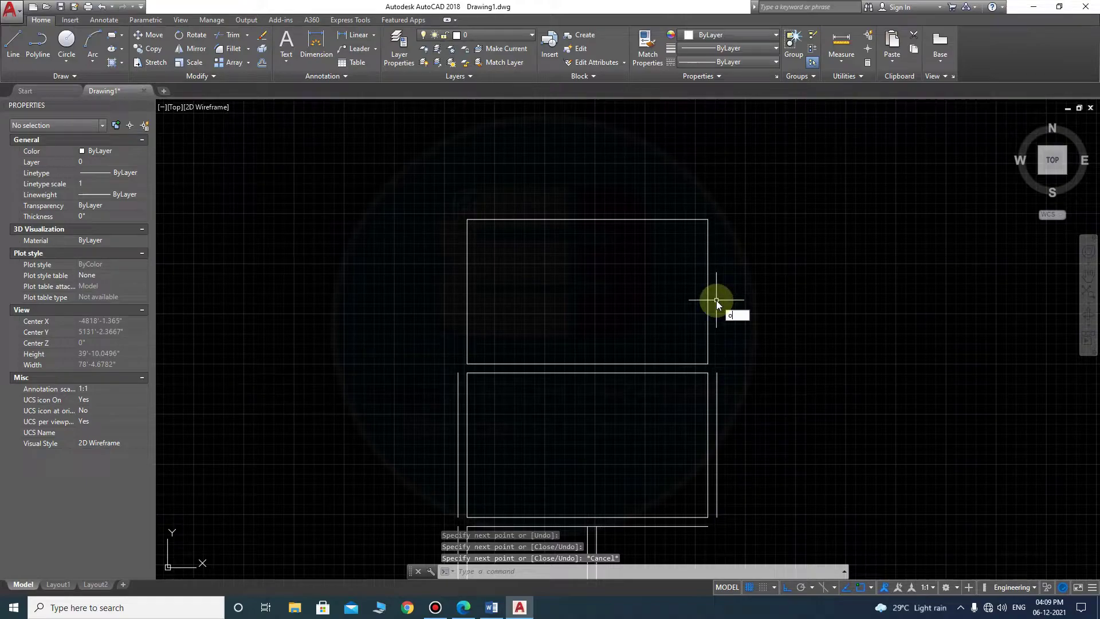
{"action": "key", "text": "Return"}
{"action": "key", "text": "Escape"}
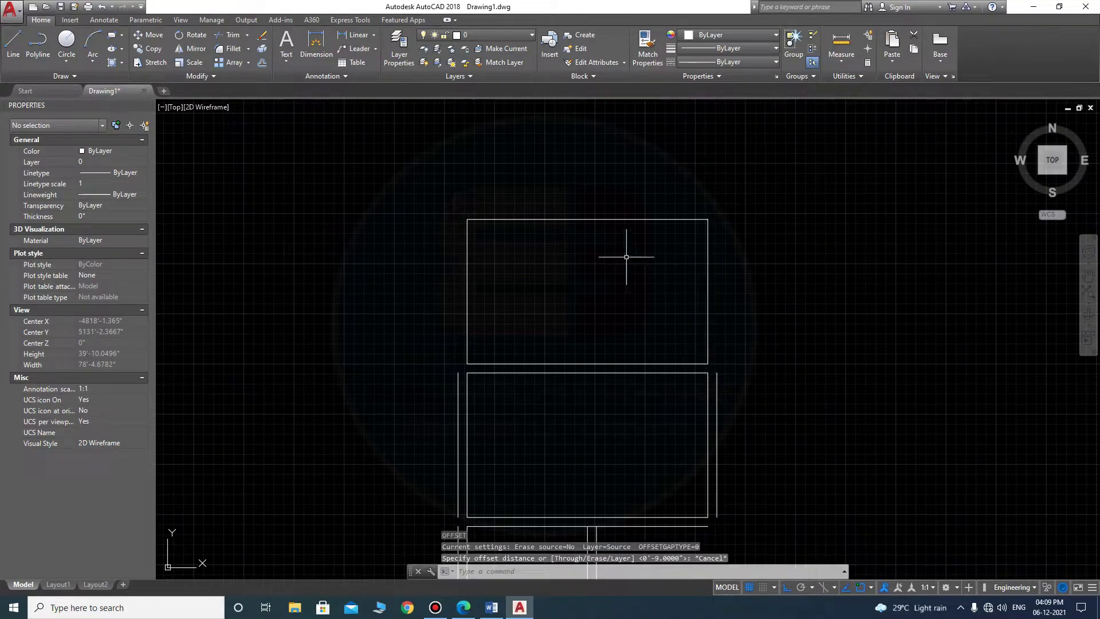
{"action": "left_click", "coordinate": [772, 277]}
{"action": "left_click", "coordinate": [643, 201]}
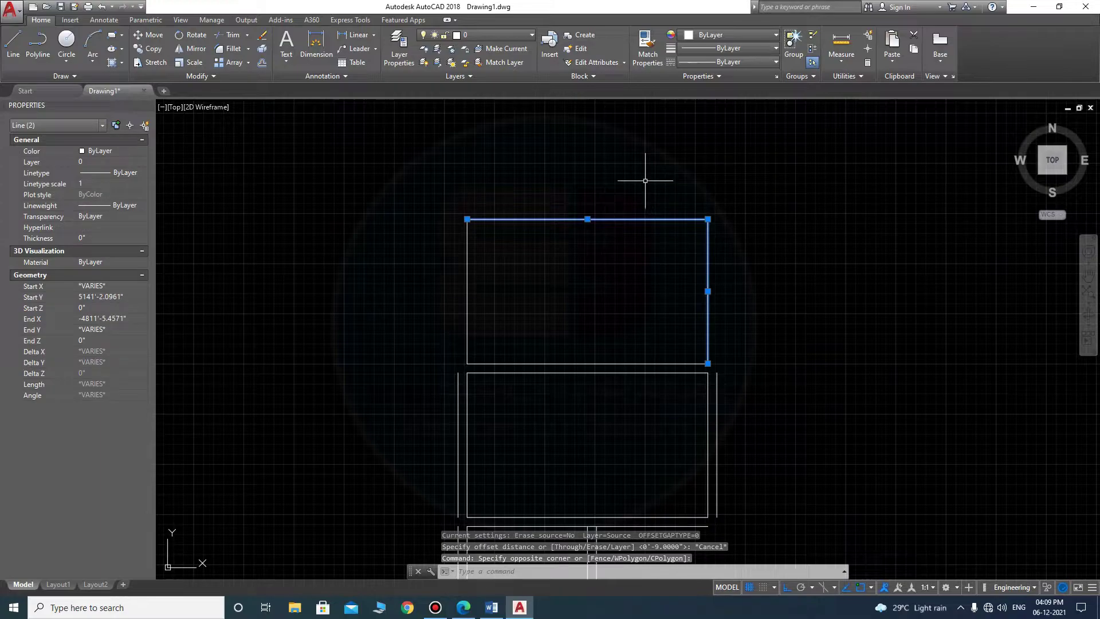
{"action": "key", "text": "Delete"}
- Redraw the top and right edges from the left edge's top down to the plan's corner
{"action": "type", "text": "l"}
{"action": "key", "text": "Return"}
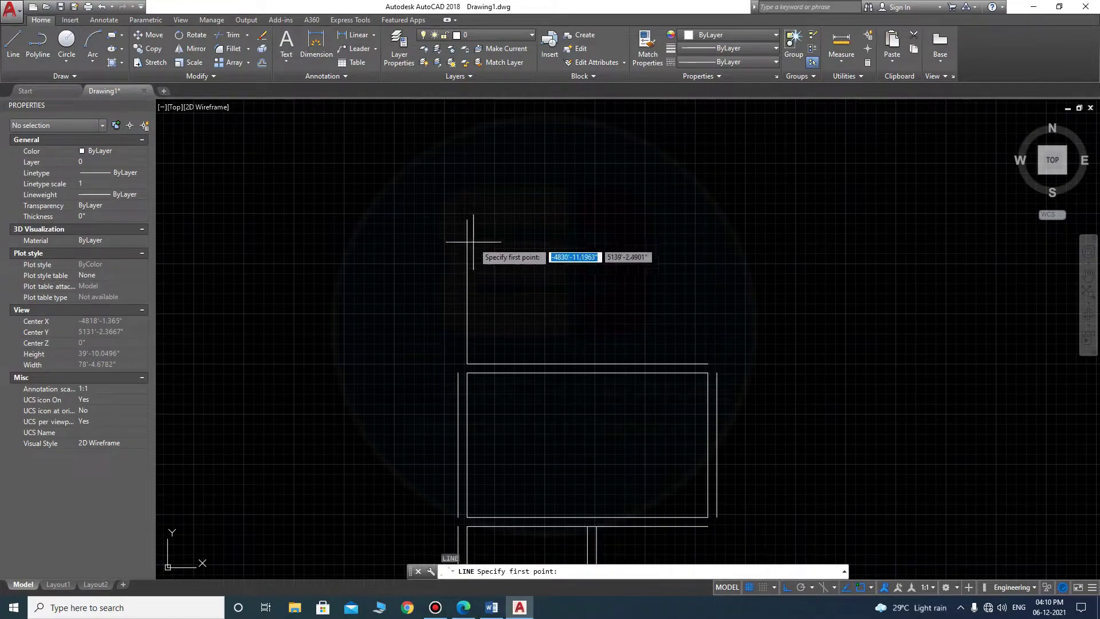
{"action": "left_click", "coordinate": [467, 218]}
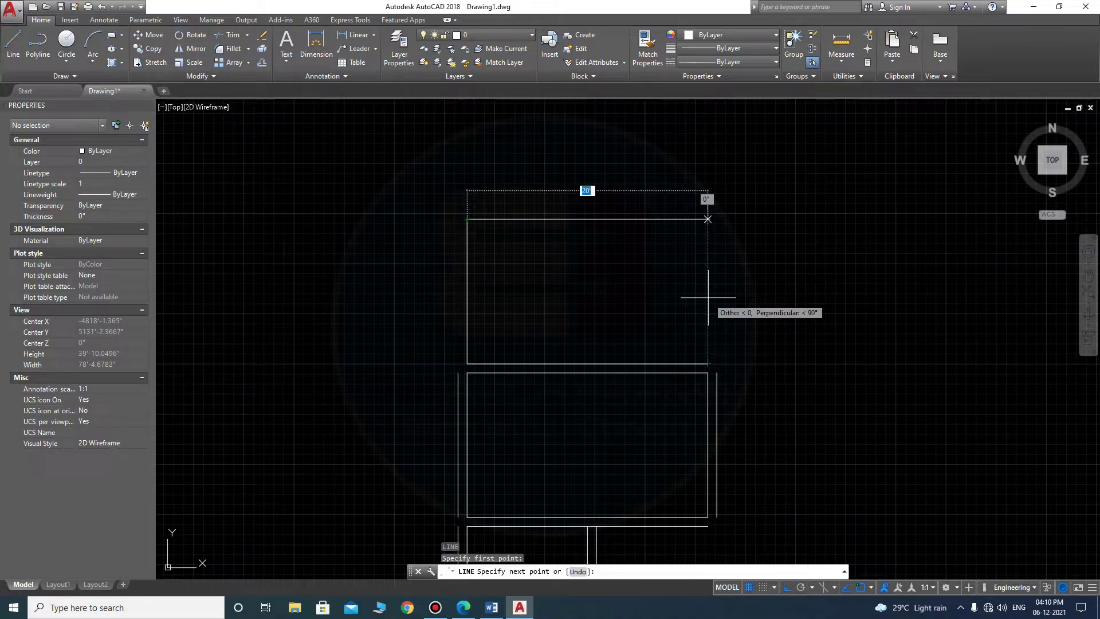
{"action": "left_click", "coordinate": [708, 297]}
{"action": "left_click", "coordinate": [708, 362]}
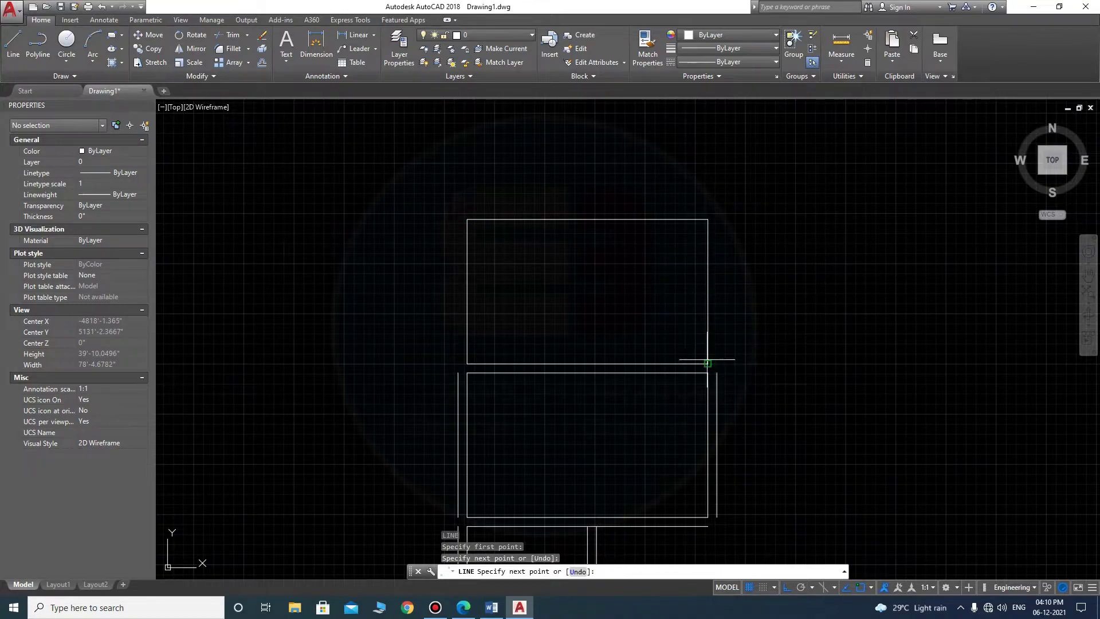
{"action": "key", "text": "Escape"}
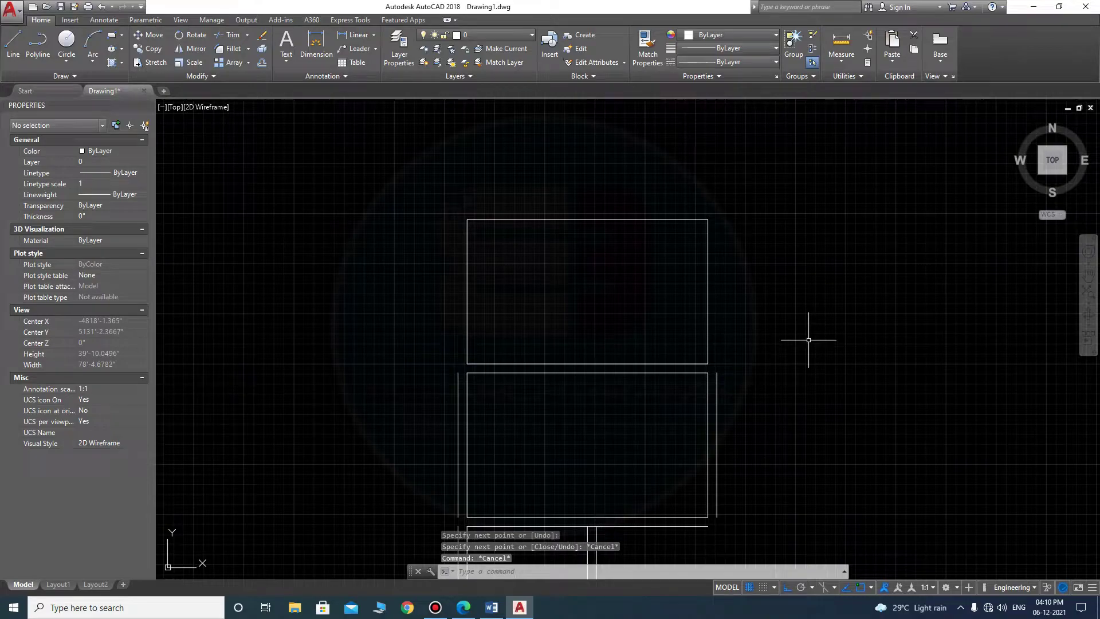
{"action": "type", "text": "o"}
{"action": "key", "text": "Return"}
{"action": "key", "text": "Return"}
- Offset the new room's top edge 9 inches upward as an outer wall line
{"action": "left_click", "coordinate": [608, 220]}
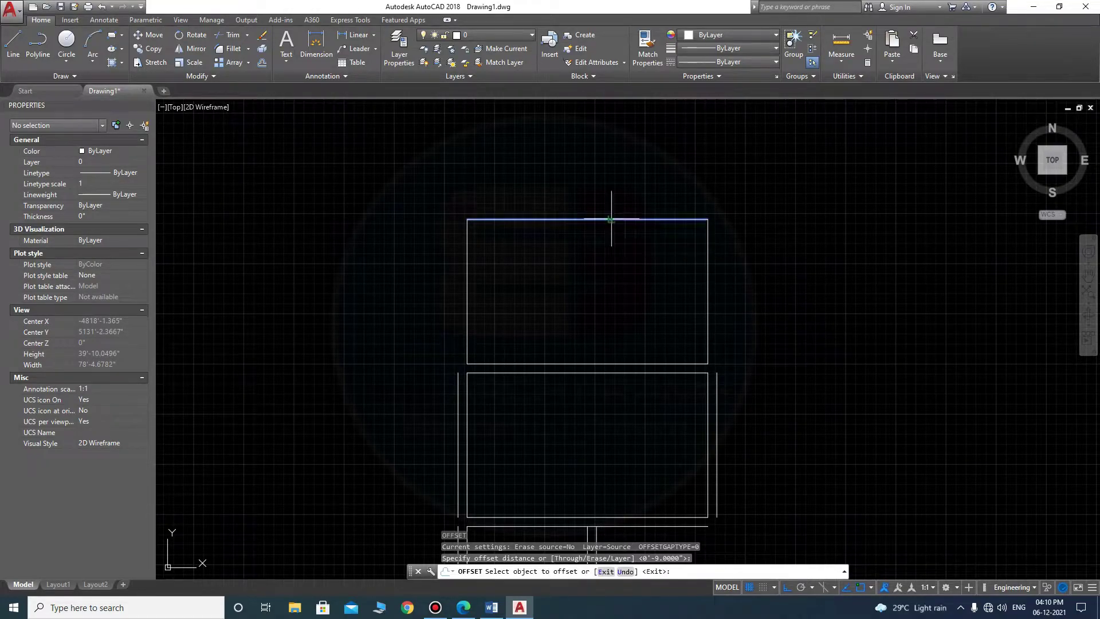
{"action": "left_click", "coordinate": [609, 183]}
{"action": "key", "text": "Escape"}
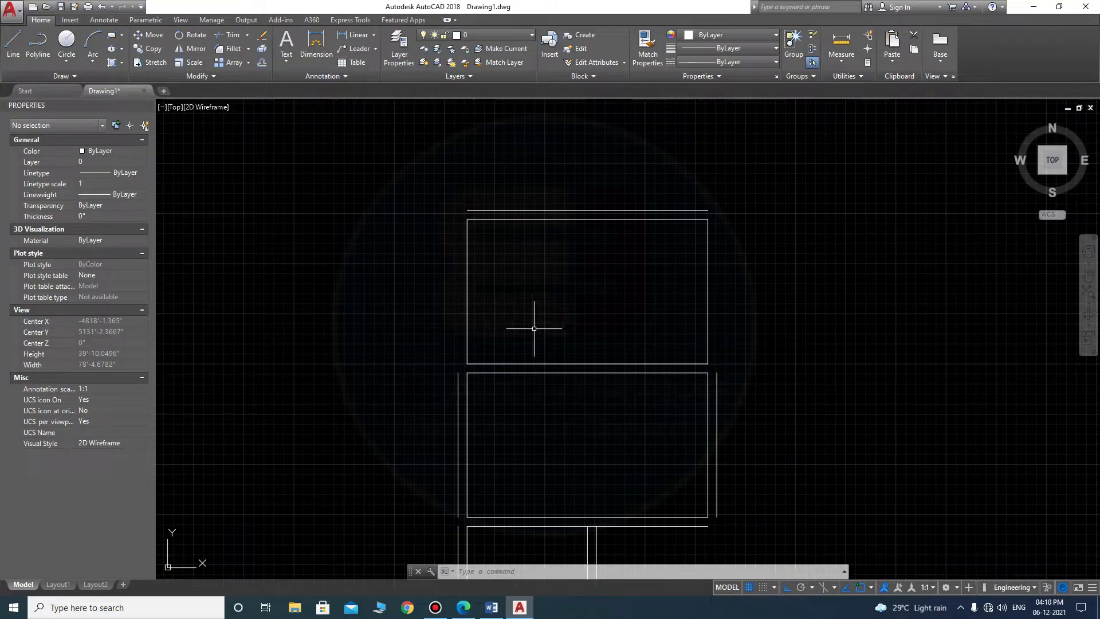
{"action": "type", "text": "l"}
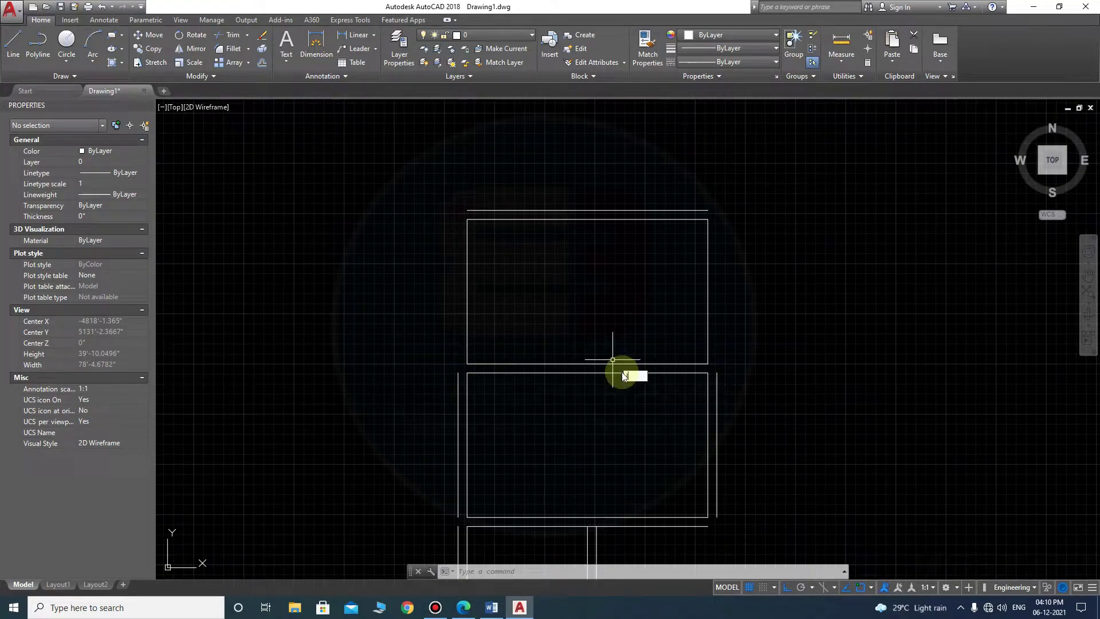
{"action": "key", "text": "Return"}
{"action": "key", "text": "Escape"}
- Copy the new room's left edge 10' to the right for a partition
{"action": "left_click", "coordinate": [467, 332]}
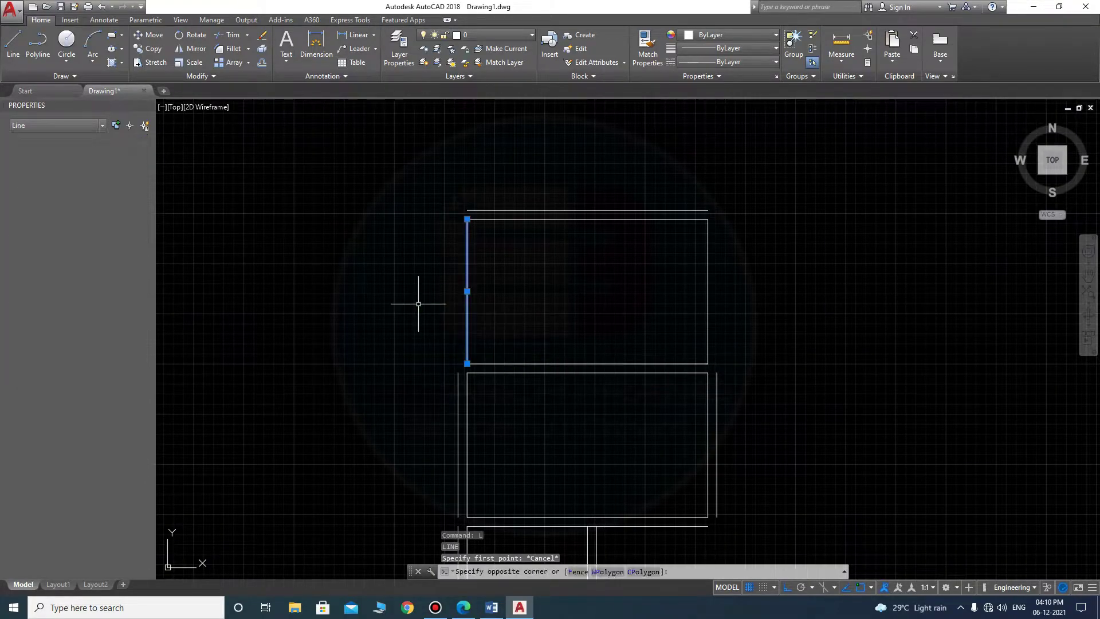
{"action": "type", "text": "co"}
{"action": "key", "text": "Return"}
{"action": "left_click", "coordinate": [539, 322]}
{"action": "type", "text": "10'"}
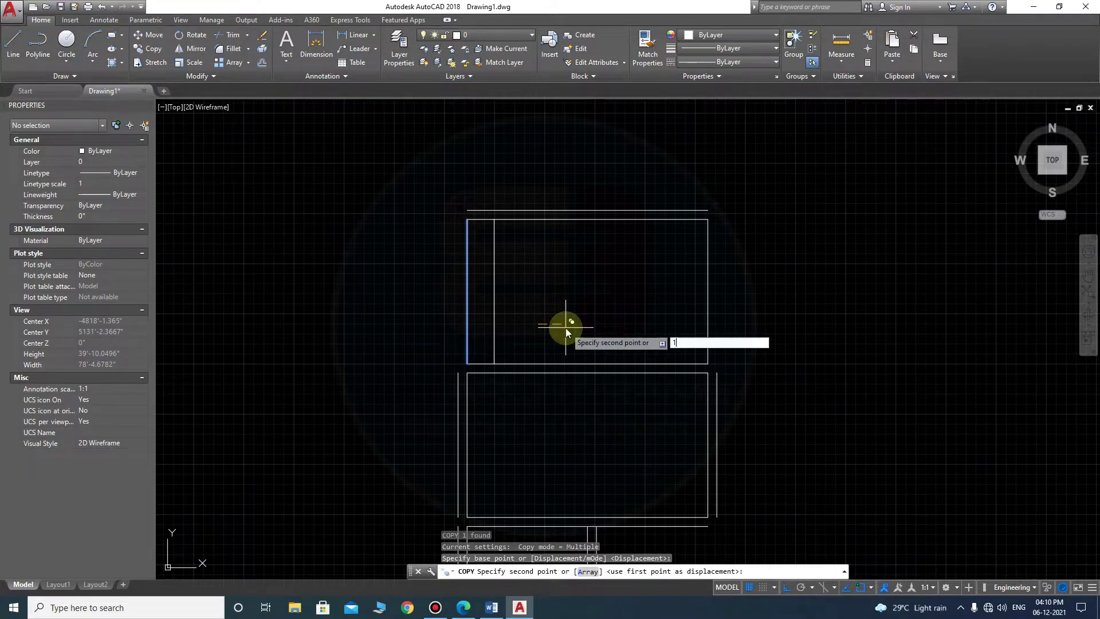
{"action": "key", "text": "Return"}
{"action": "key", "text": "Escape"}
- Offset the copied partition line 9 inches to its right
{"action": "type", "text": "o"}
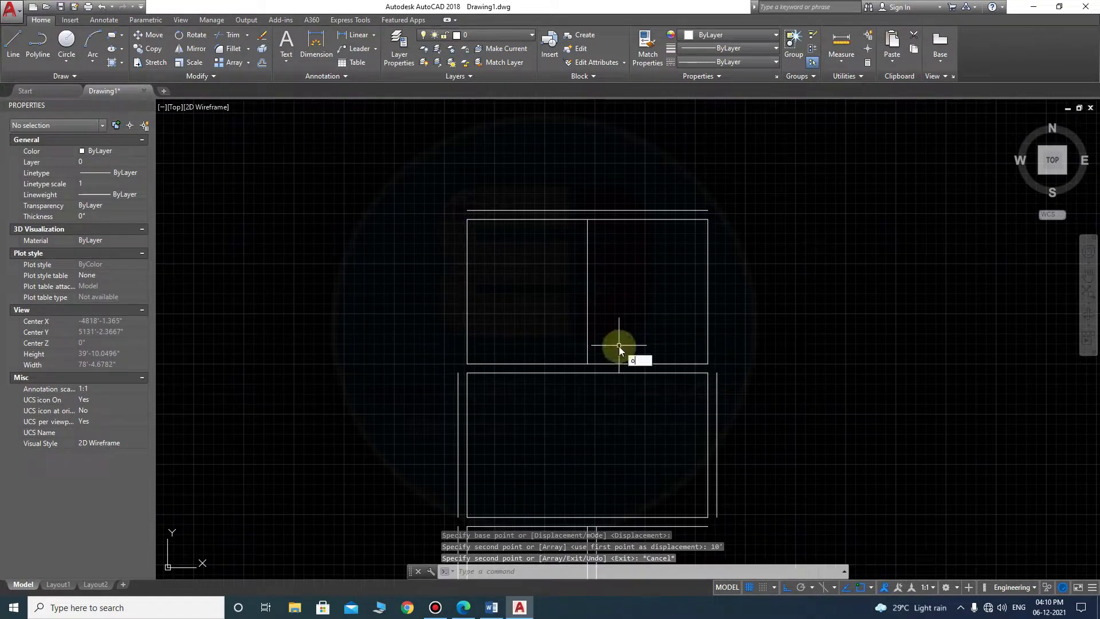
{"action": "key", "text": "Return"}
{"action": "key", "text": "Return"}
{"action": "left_click", "coordinate": [588, 316]}
{"action": "left_click", "coordinate": [622, 316]}
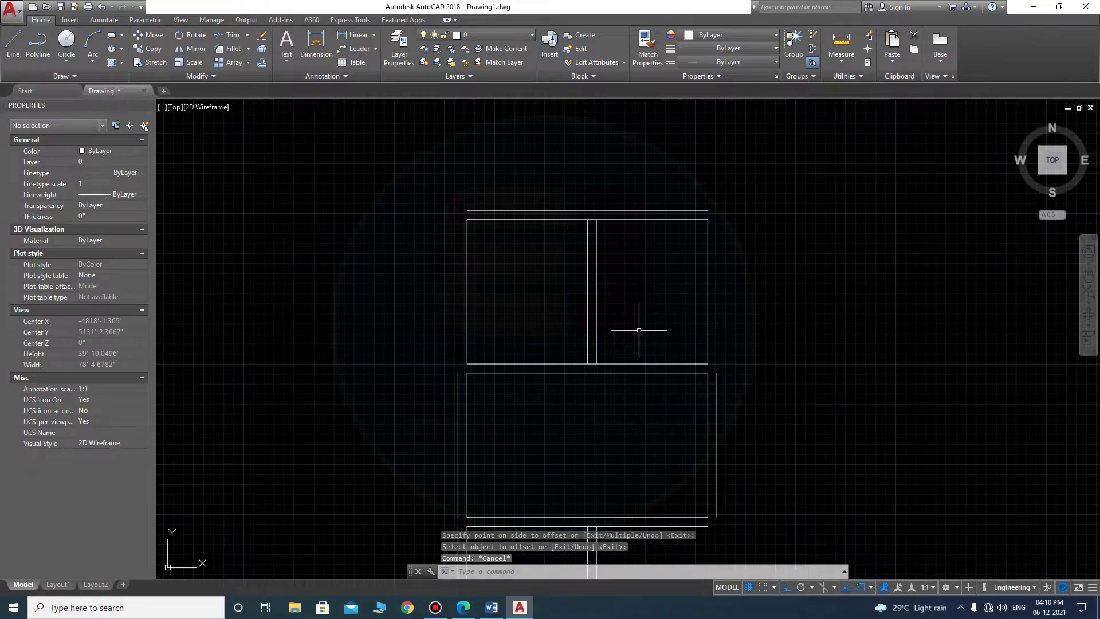
{"action": "key", "text": "Escape"}
{"action": "type", "text": "di"}
{"action": "key", "text": "Return"}
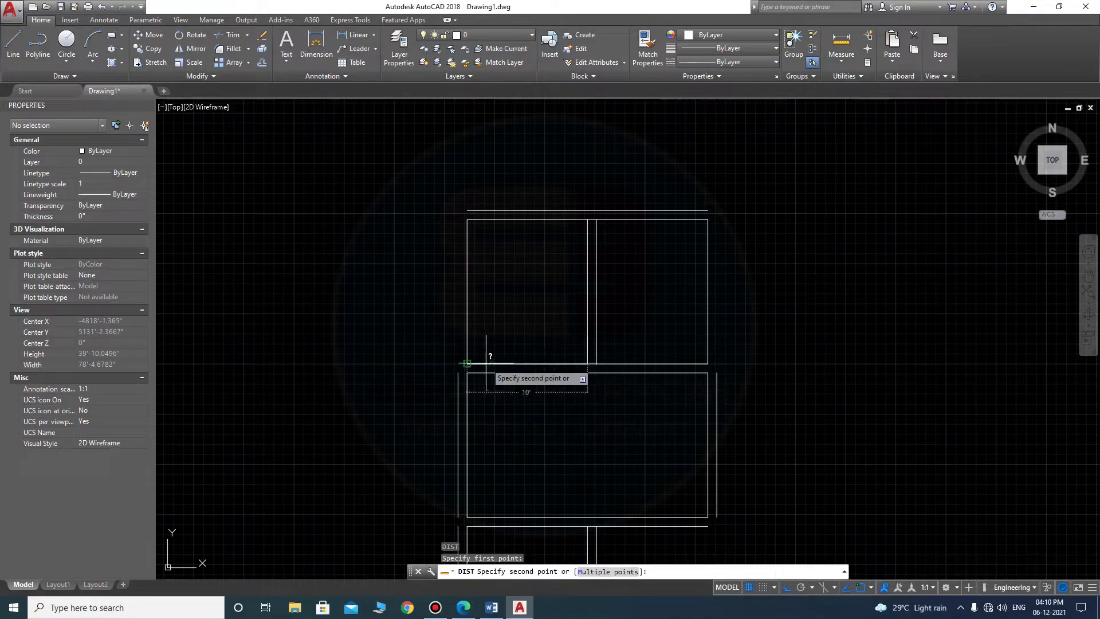
- Measure the 9'-3" distance from the partition to the right wall
{"action": "left_click", "coordinate": [597, 361]}
{"action": "left_click", "coordinate": [697, 359]}
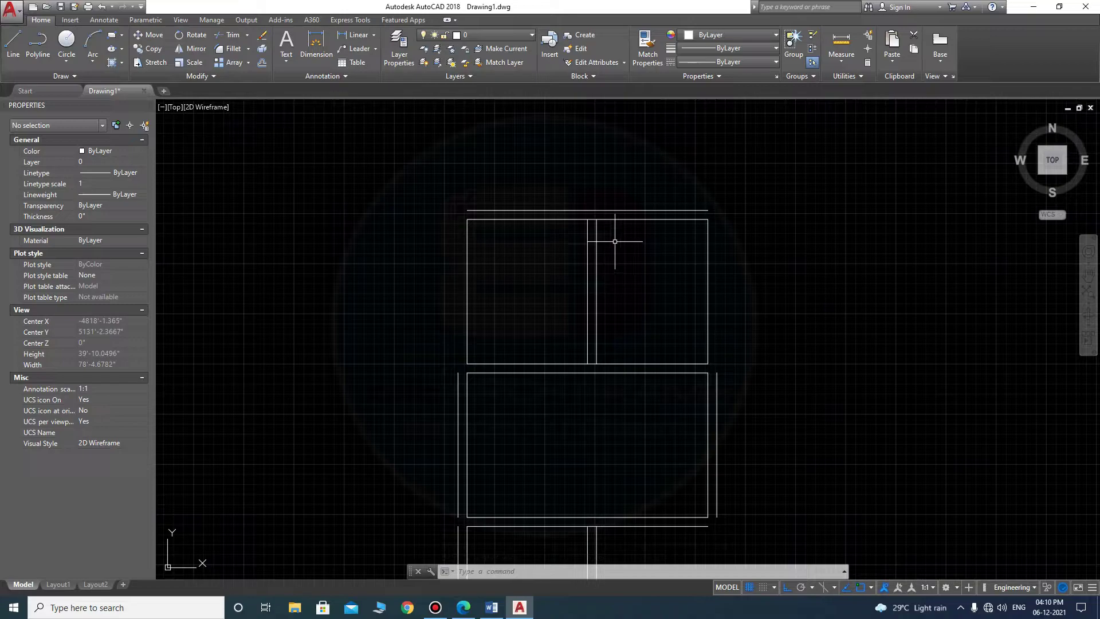
{"action": "left_click", "coordinate": [633, 218]}
{"action": "type", "text": "c"}
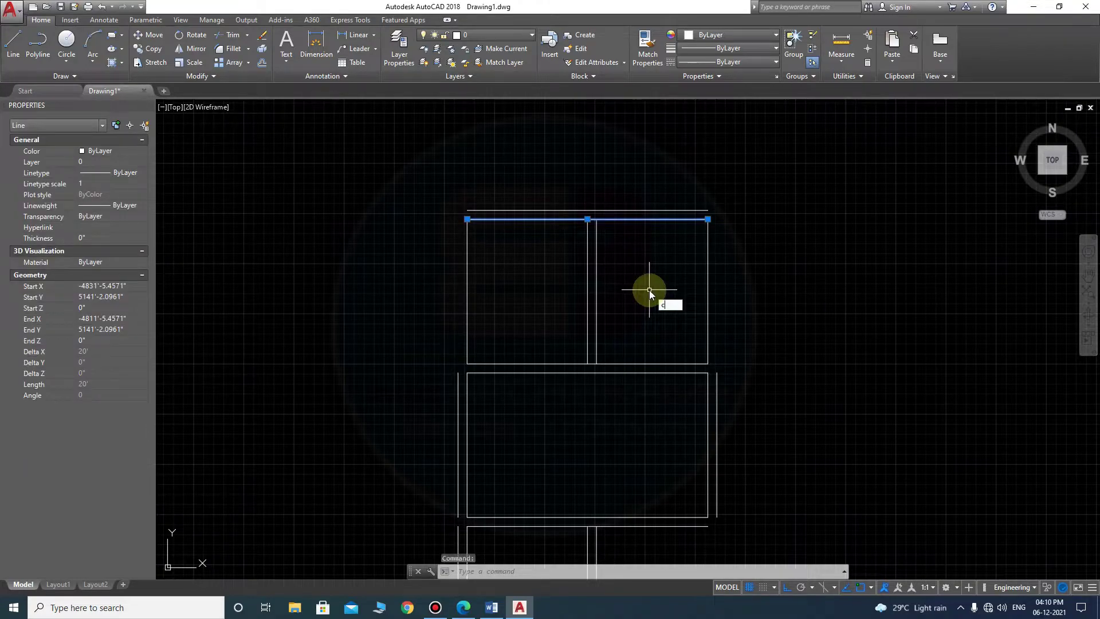
{"action": "key", "text": "Escape"}
{"action": "key", "text": "Escape"}
- Copy the top edge 4' downward as a cross wall line
{"action": "type", "text": "co"}
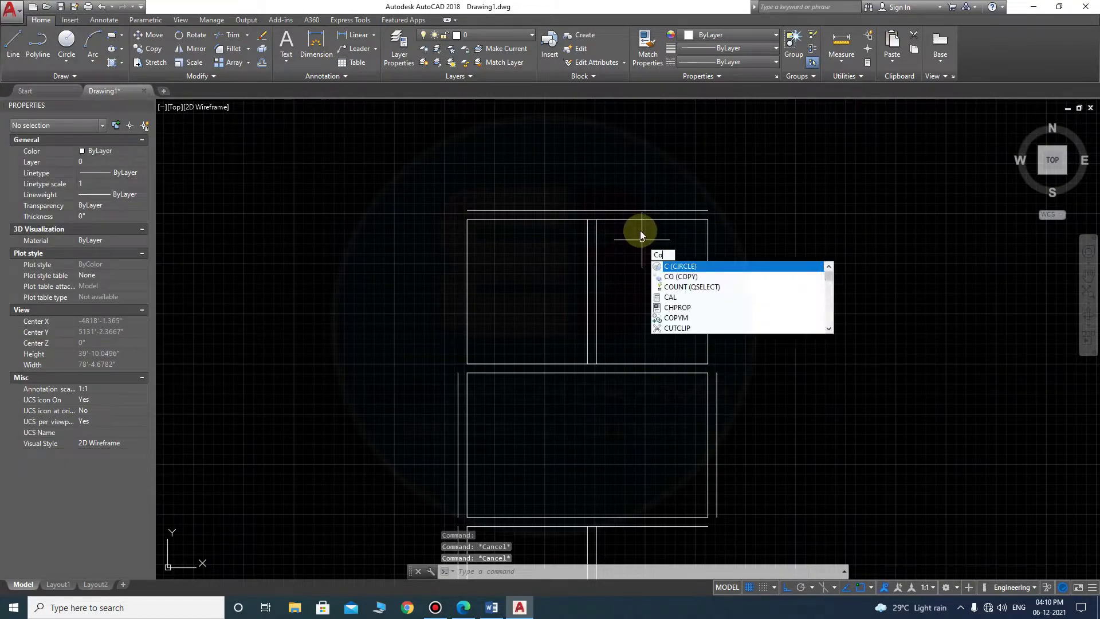
{"action": "key", "text": "Return"}
{"action": "left_click", "coordinate": [635, 219]}
{"action": "key", "text": "Return"}
{"action": "left_click", "coordinate": [634, 248]}
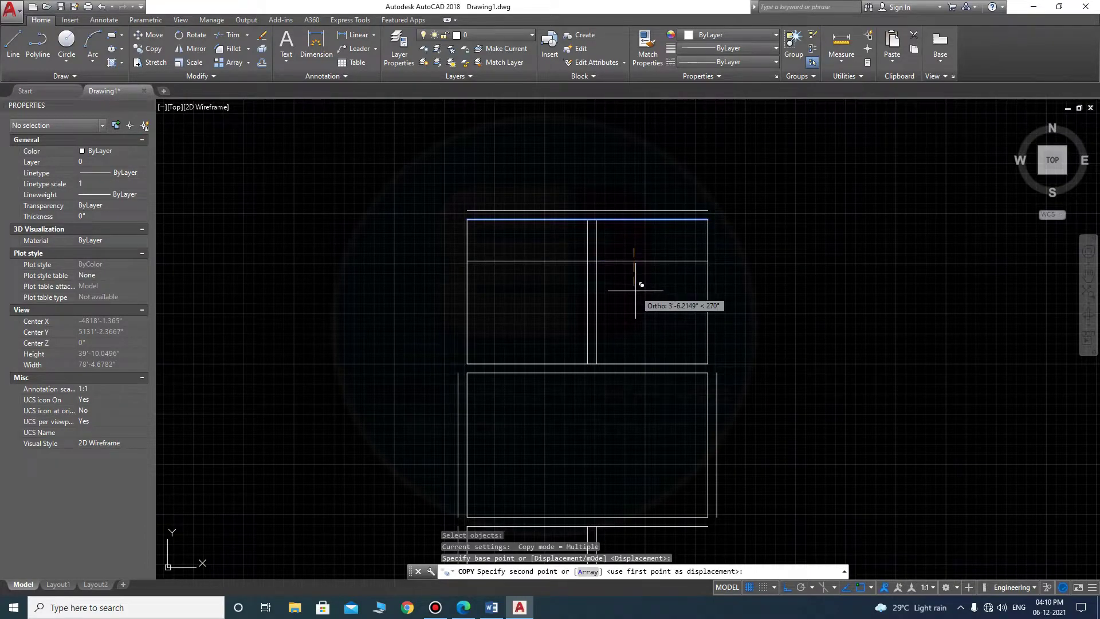
{"action": "type", "text": "4'"}
{"action": "key", "text": "Return"}
{"action": "key", "text": "Escape"}
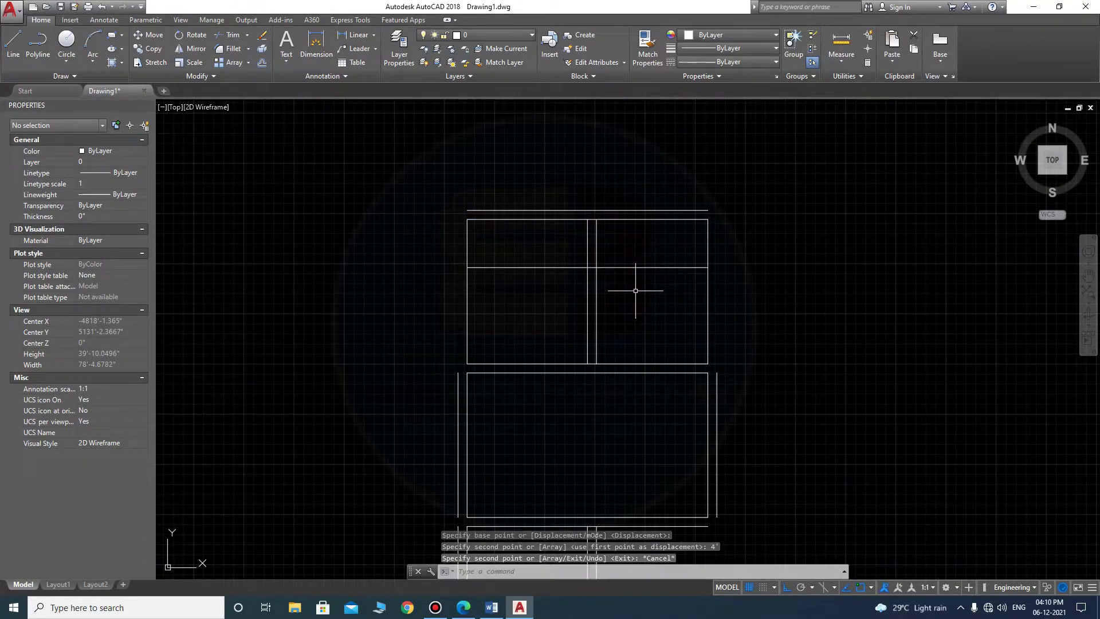
- Offset the new cross wall line 4.5 inches below it
{"action": "type", "text": "o"}
{"action": "key", "text": "Return"}
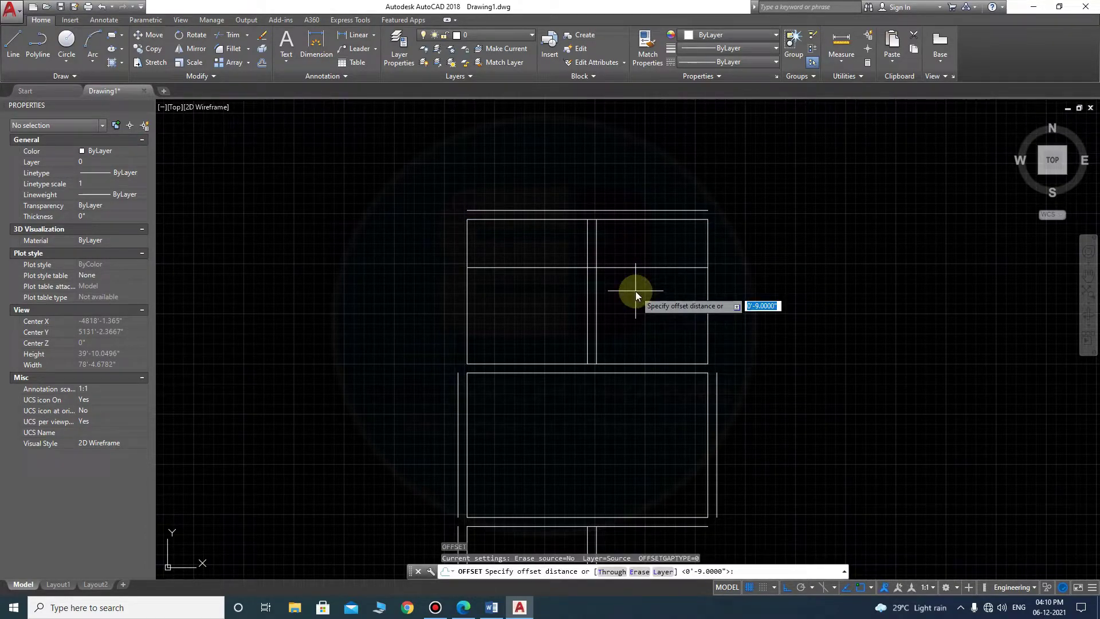
{"action": "type", "text": "4.5"}
{"action": "key", "text": "Return"}
{"action": "left_click", "coordinate": [622, 267]}
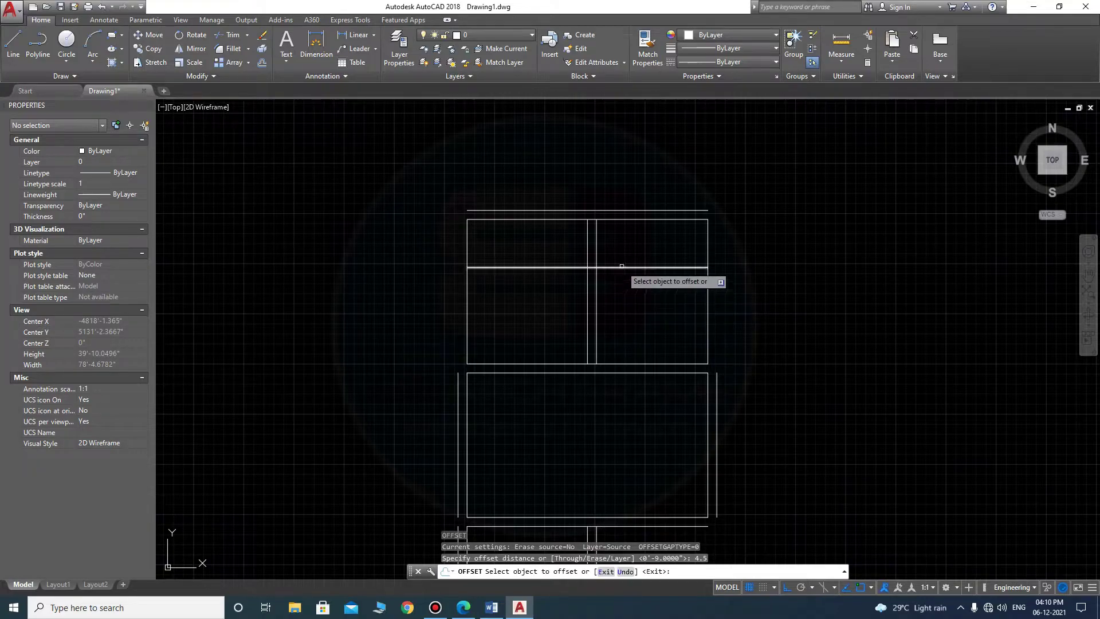
{"action": "left_click", "coordinate": [613, 312]}
{"action": "key", "text": "Escape"}
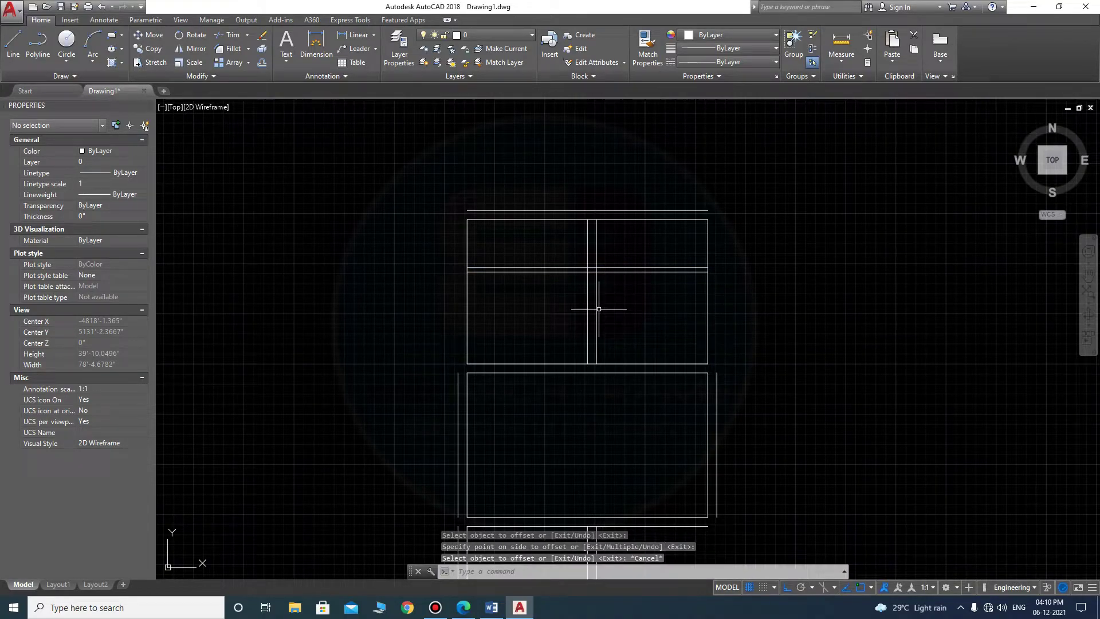
- Measure 7'-7.5" from the room's lower edge up to the cross wall
{"action": "type", "text": "di"}
{"action": "key", "text": "Return"}
{"action": "left_click", "coordinate": [588, 363]}
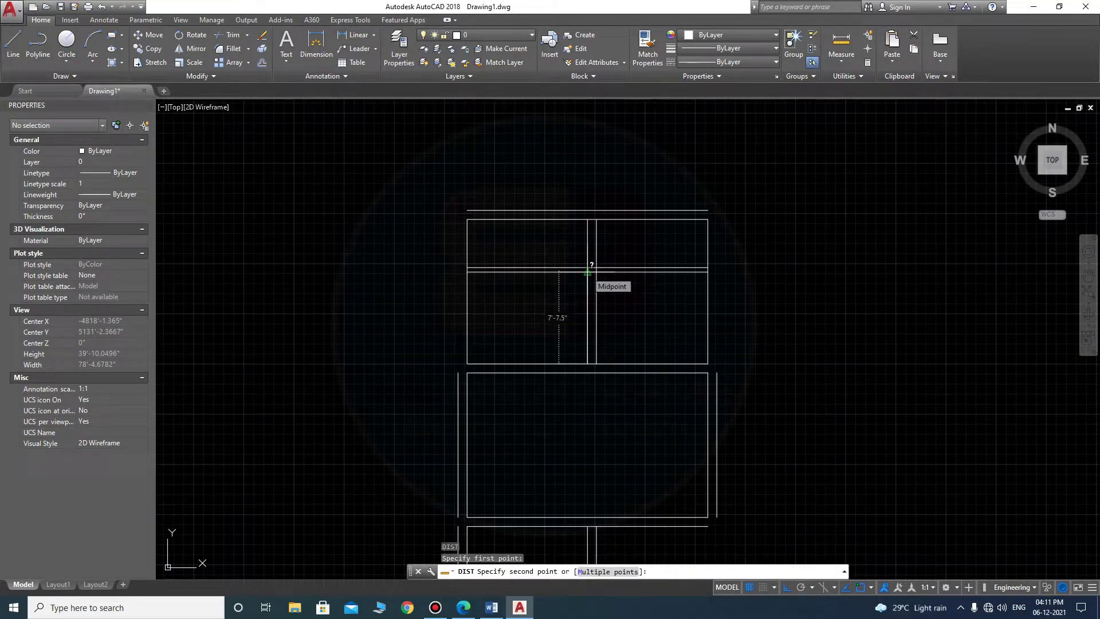
{"action": "left_click", "coordinate": [588, 271]}
{"action": "key", "text": "Escape"}
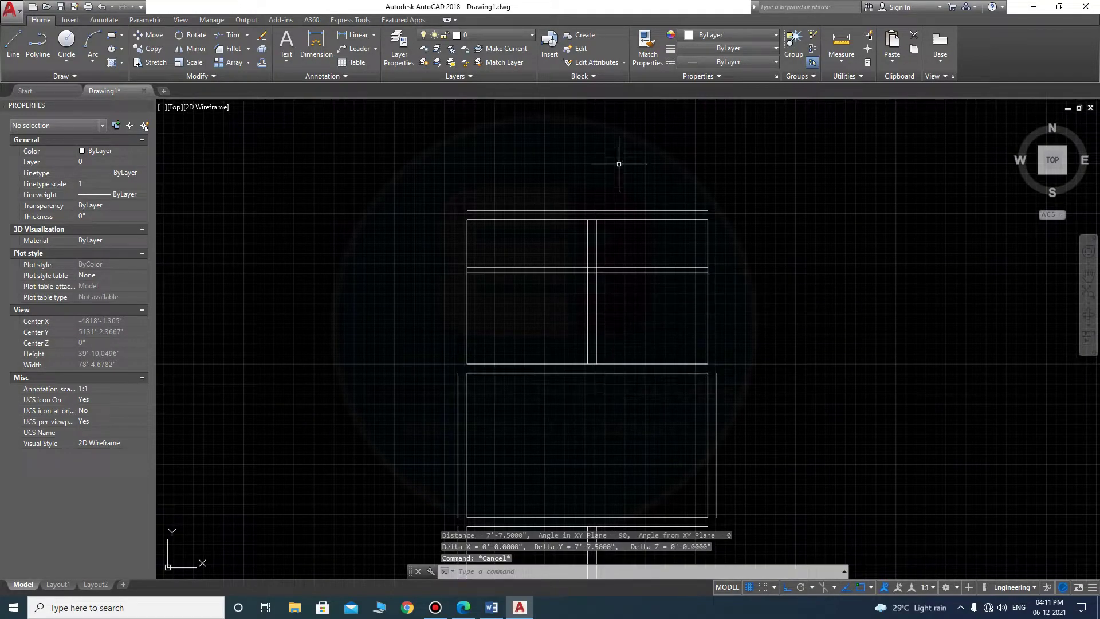
{"action": "key", "text": "Escape"}
- Stretch the upper rooms' top and cross walls 3' upward with a crossing selection
{"action": "type", "text": "s"}
{"action": "key", "text": "Return"}
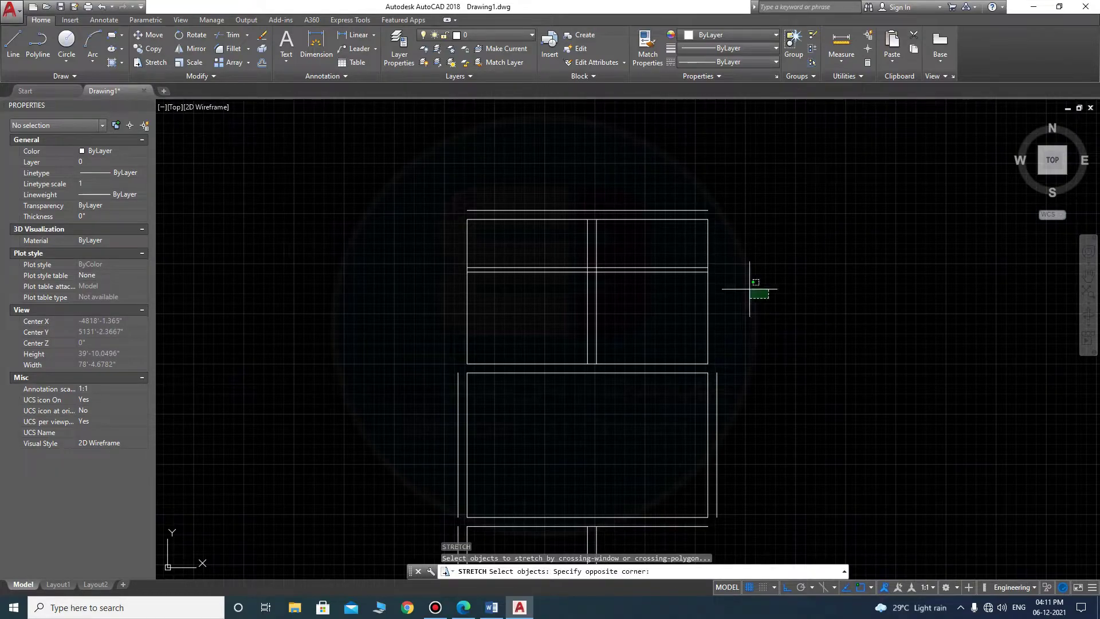
{"action": "left_click", "coordinate": [749, 297]}
{"action": "left_click", "coordinate": [393, 160]}
{"action": "key", "text": "Return"}
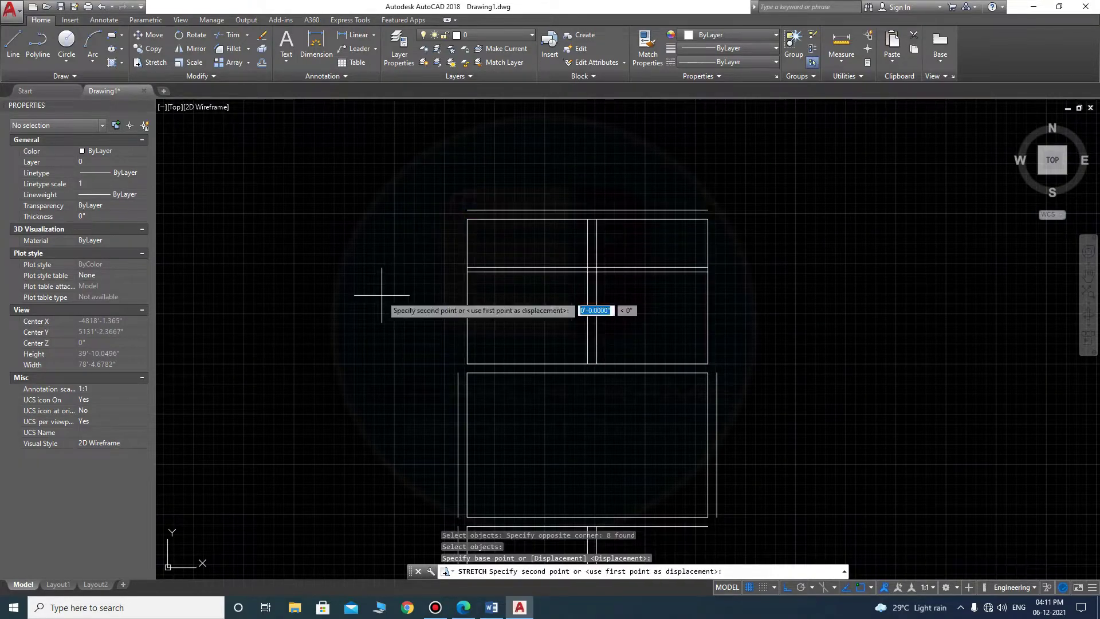
{"action": "left_click", "coordinate": [382, 294]}
{"action": "type", "text": "3'"}
{"action": "key", "text": "Return"}
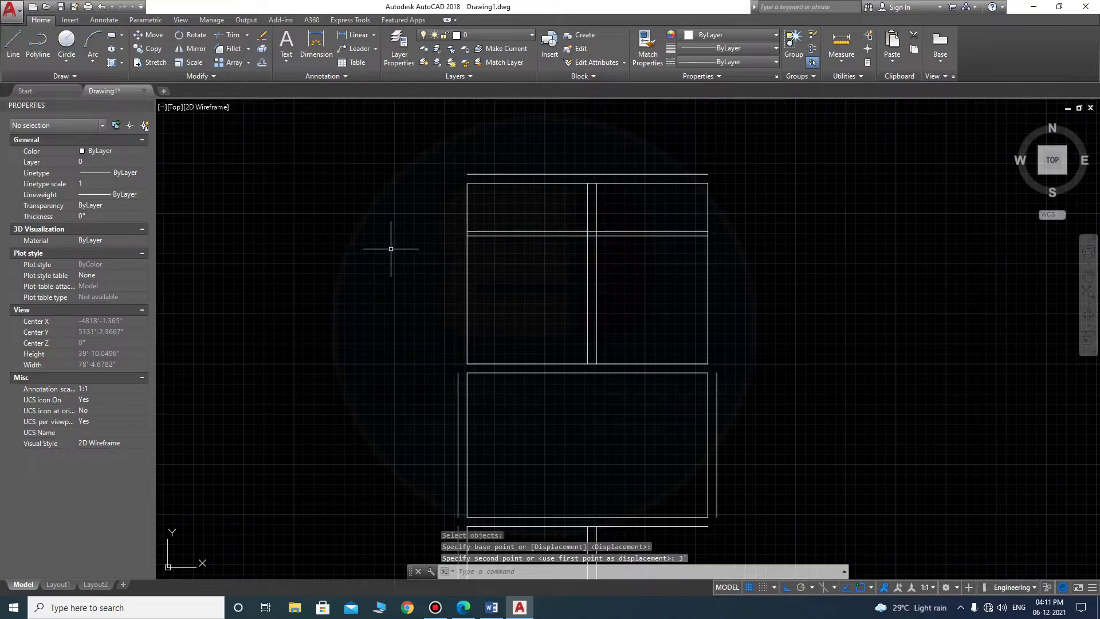
{"action": "key", "text": "Escape"}
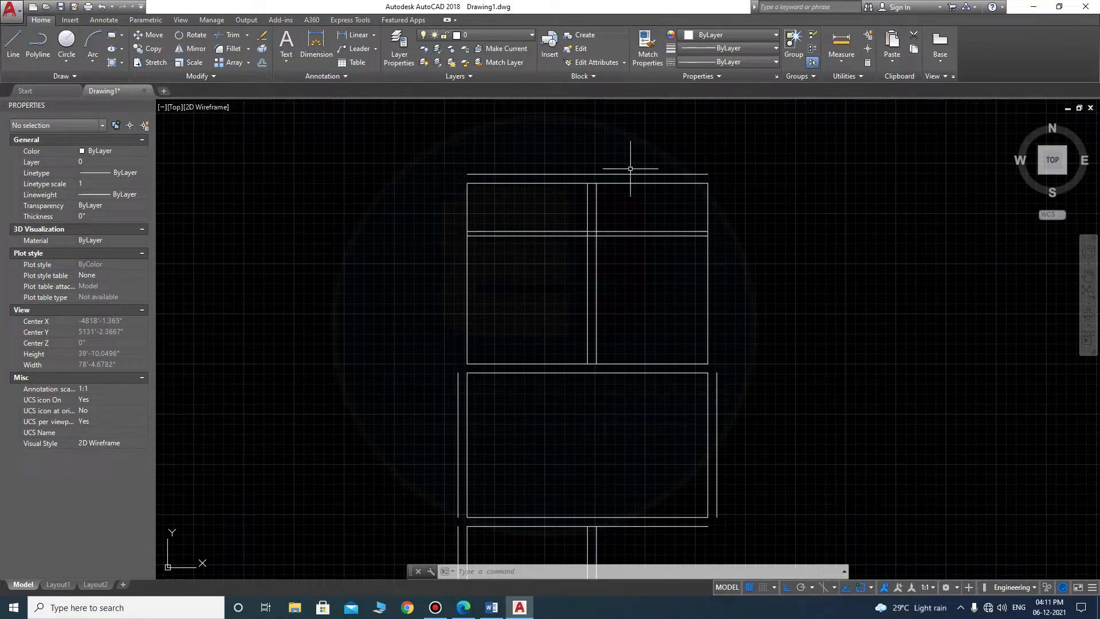
- Fillet the top-left and top-right outer wall corners into square corners
{"action": "type", "text": "f"}
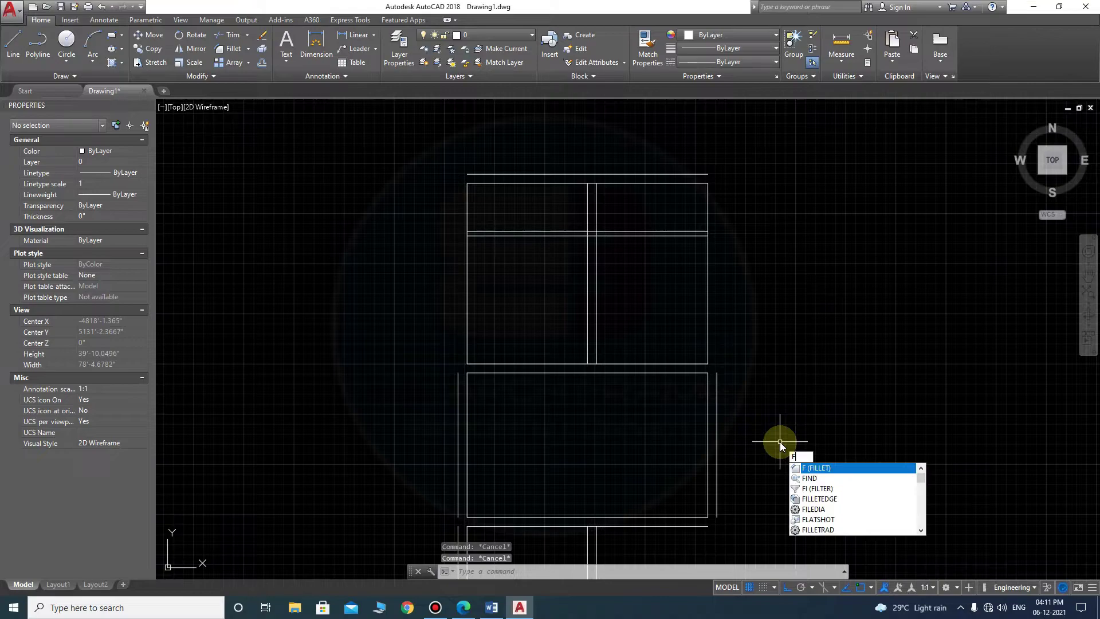
{"action": "key", "text": "Return"}
{"action": "left_click", "coordinate": [458, 381]}
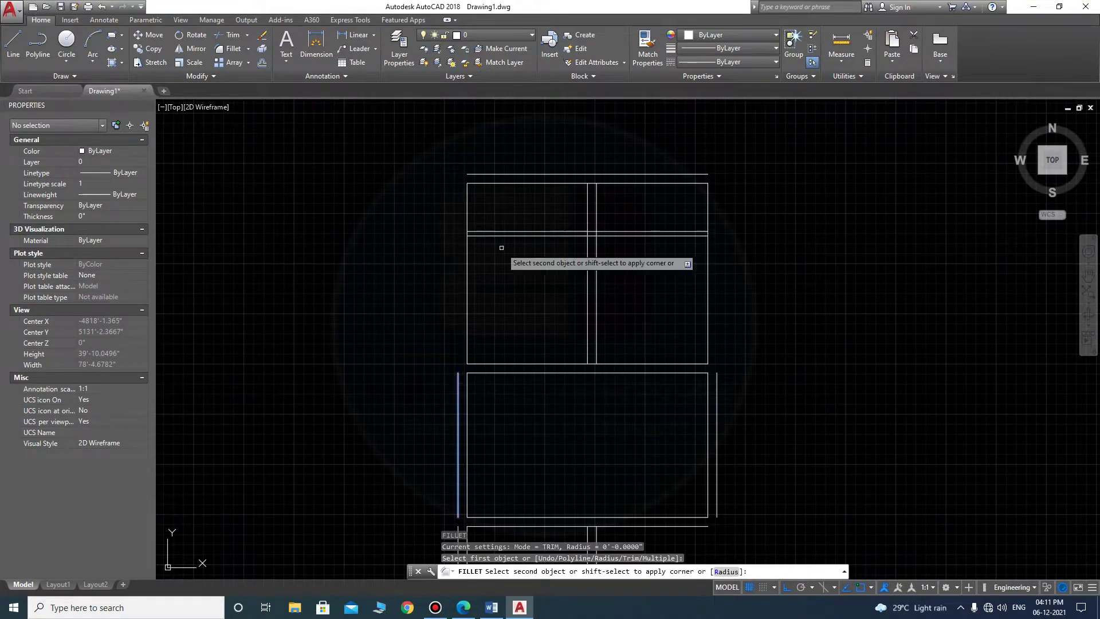
{"action": "left_click", "coordinate": [488, 173]}
{"action": "key", "text": "Return"}
{"action": "left_click", "coordinate": [573, 174]}
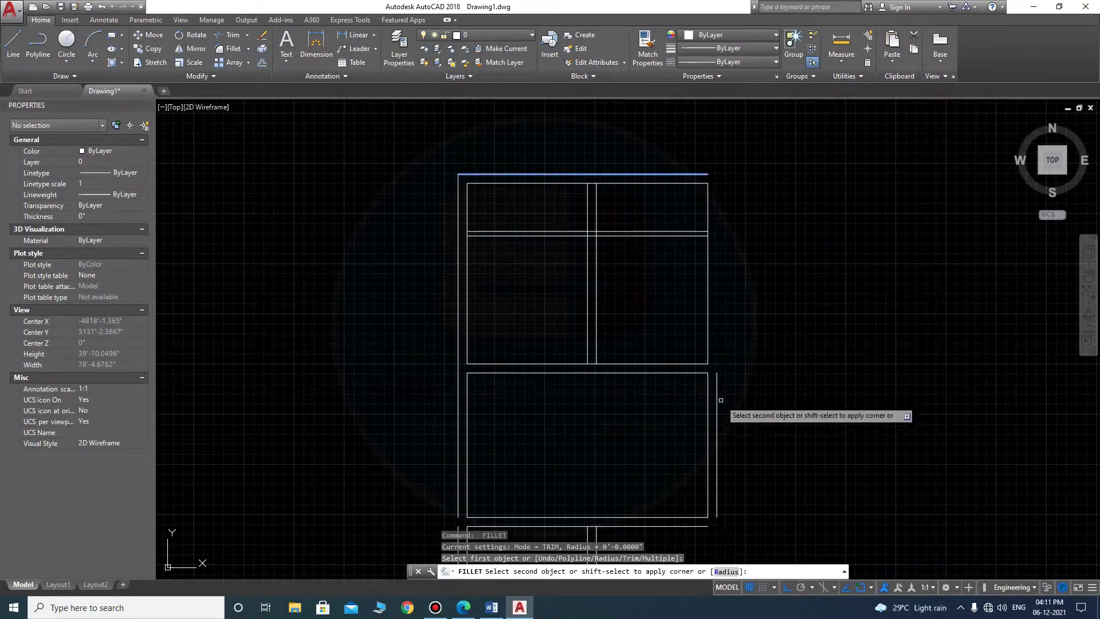
{"action": "left_click", "coordinate": [718, 395]}
- Erase the stray vertical line beside the lower room
{"action": "scroll", "coordinate": [718, 394], "scroll_direction": "down", "scroll_amount": 4}
{"action": "scroll", "coordinate": [572, 245], "scroll_direction": "up", "scroll_amount": 6}
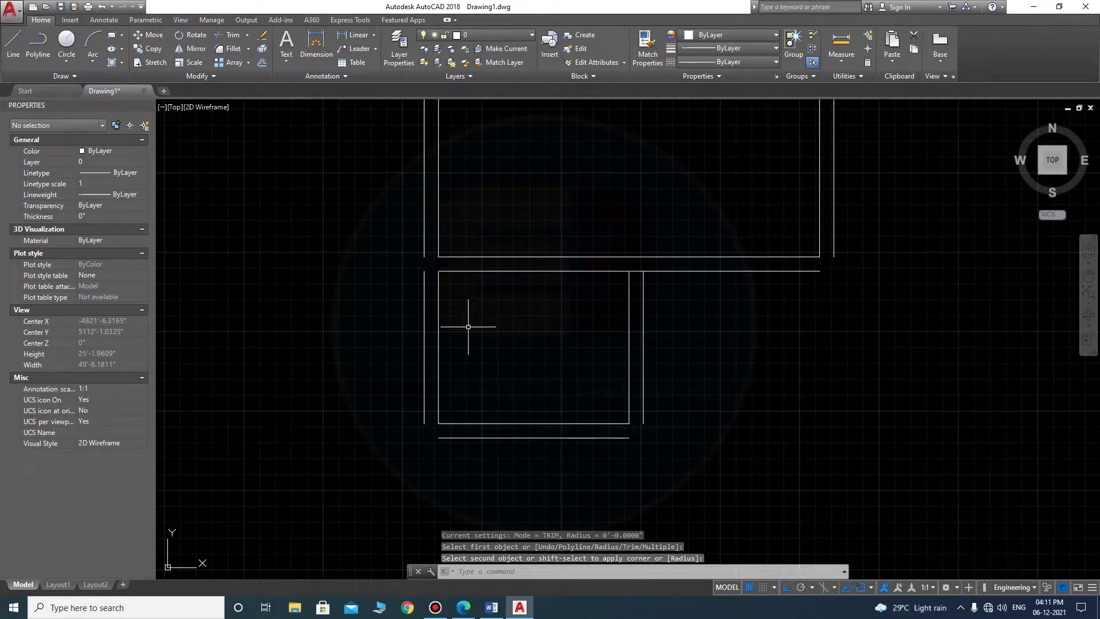
{"action": "left_click_drag", "start_coordinate": [431, 321], "coordinate": [393, 331]}
{"action": "key", "text": "Delete"}
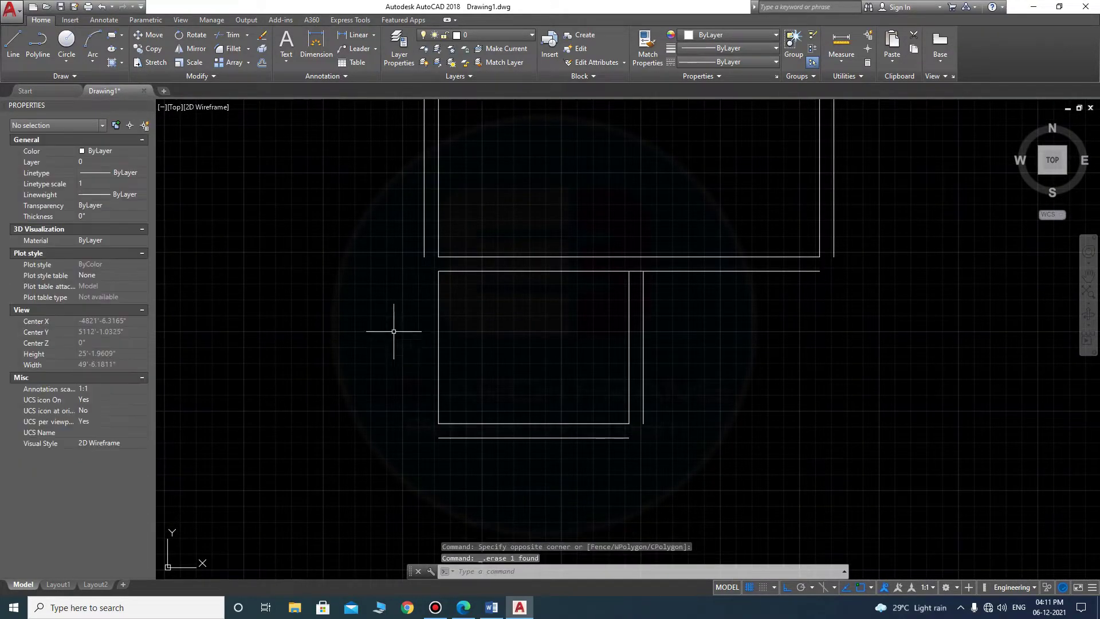
- Fillet the lower room's outer corners and join the wall above it to the right vertical line
{"action": "key", "text": "Return"}
{"action": "left_click", "coordinate": [425, 255]}
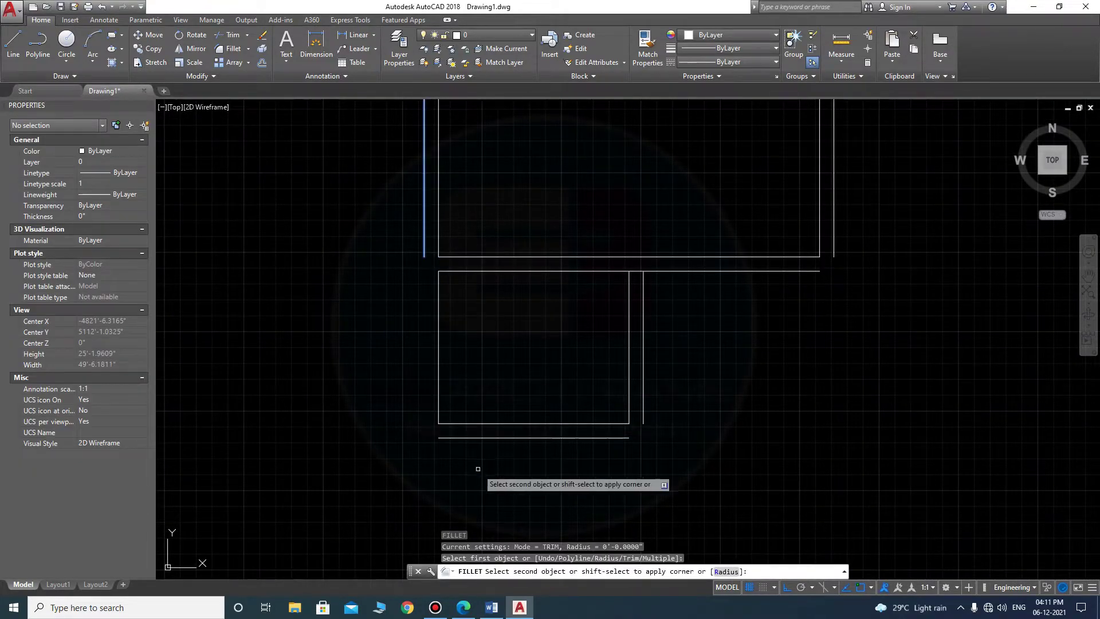
{"action": "left_click", "coordinate": [467, 437]}
{"action": "key", "text": "Return"}
{"action": "left_click", "coordinate": [516, 438]}
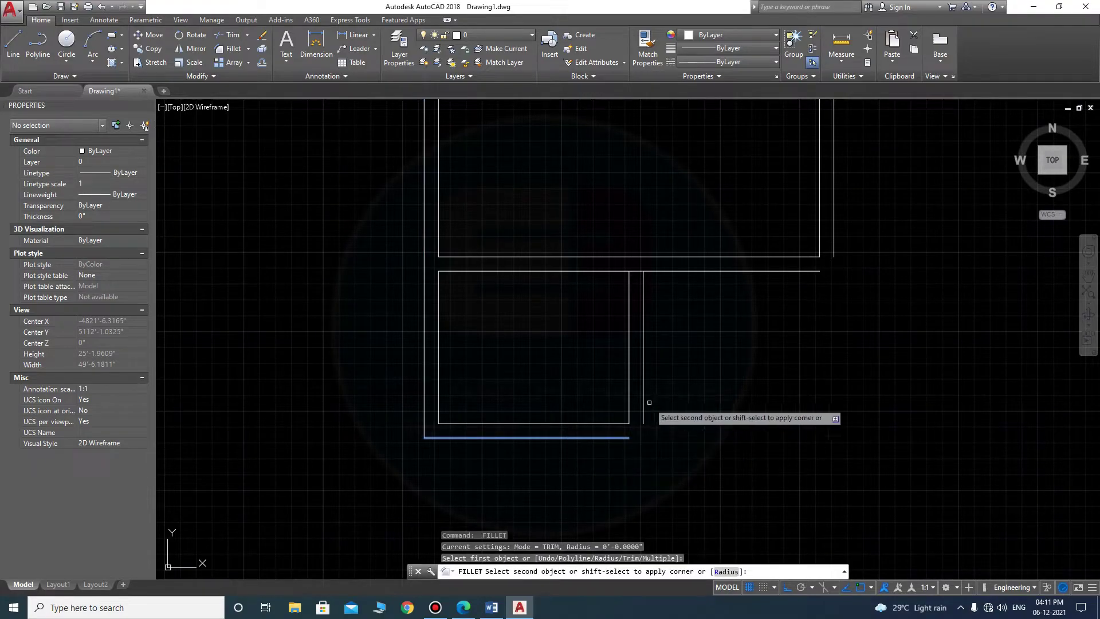
{"action": "left_click", "coordinate": [643, 401]}
{"action": "key", "text": "Return"}
{"action": "left_click", "coordinate": [810, 272]}
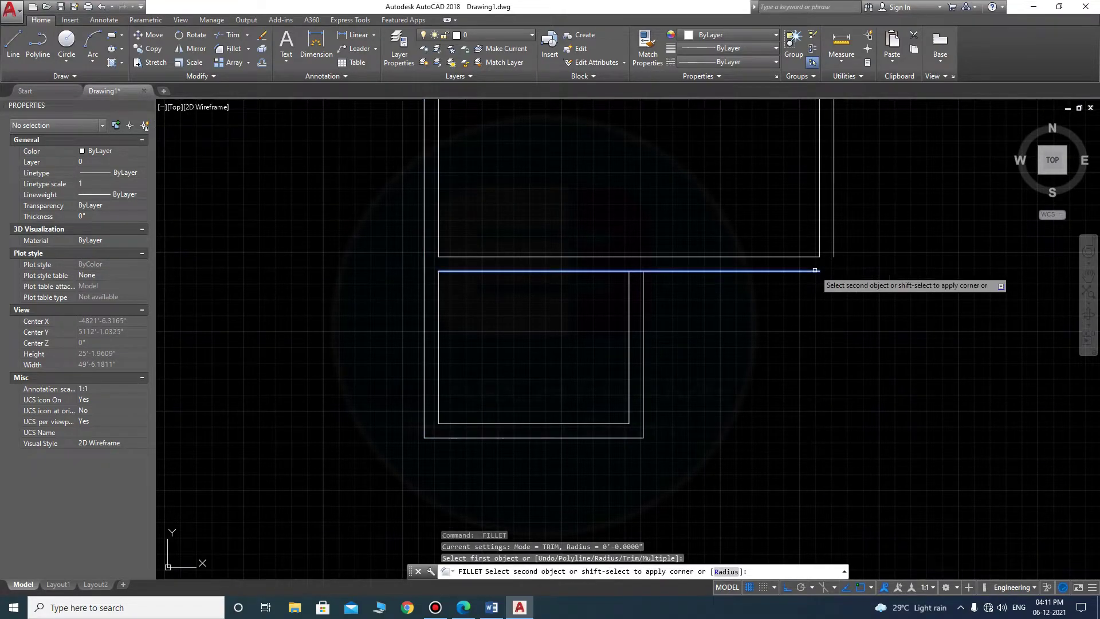
{"action": "left_click", "coordinate": [836, 240]}
- Pan to review the upper rooms, middle room and right-hand wall junction
{"action": "scroll", "coordinate": [611, 449], "scroll_direction": "down", "scroll_amount": 2}
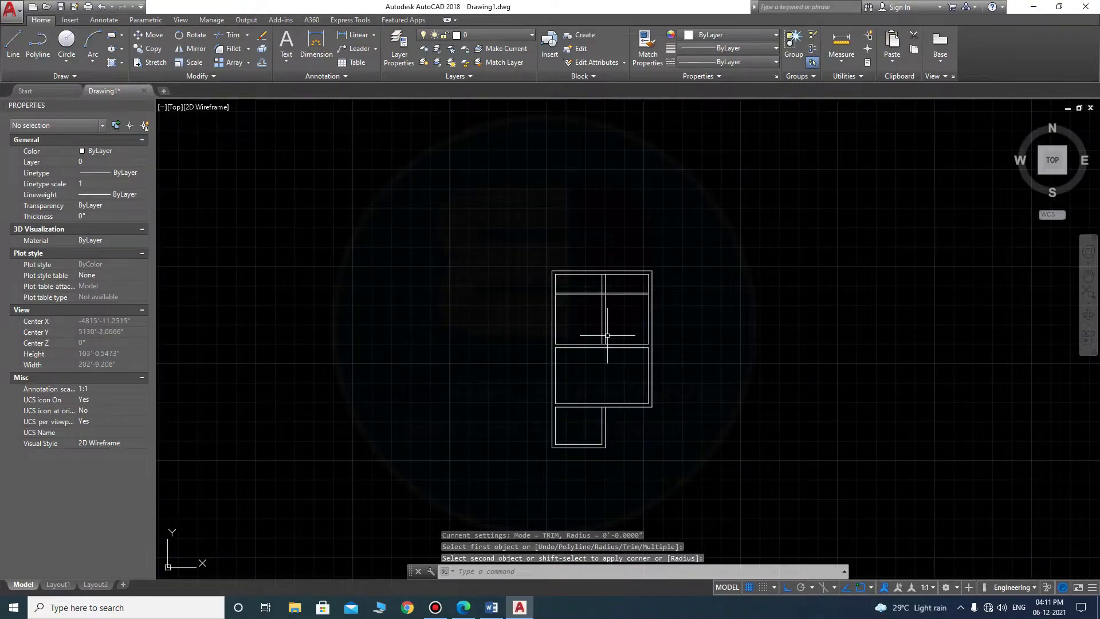
{"action": "scroll", "coordinate": [608, 335], "scroll_direction": "up", "scroll_amount": 3}
{"action": "mouse_move", "coordinate": [525, 401]}
{"action": "middle_mouse_down"}
{"action": "mouse_move", "coordinate": [587, 393]}
{"action": "mouse_move", "coordinate": [587, 351]}
{"action": "middle_mouse_up"}
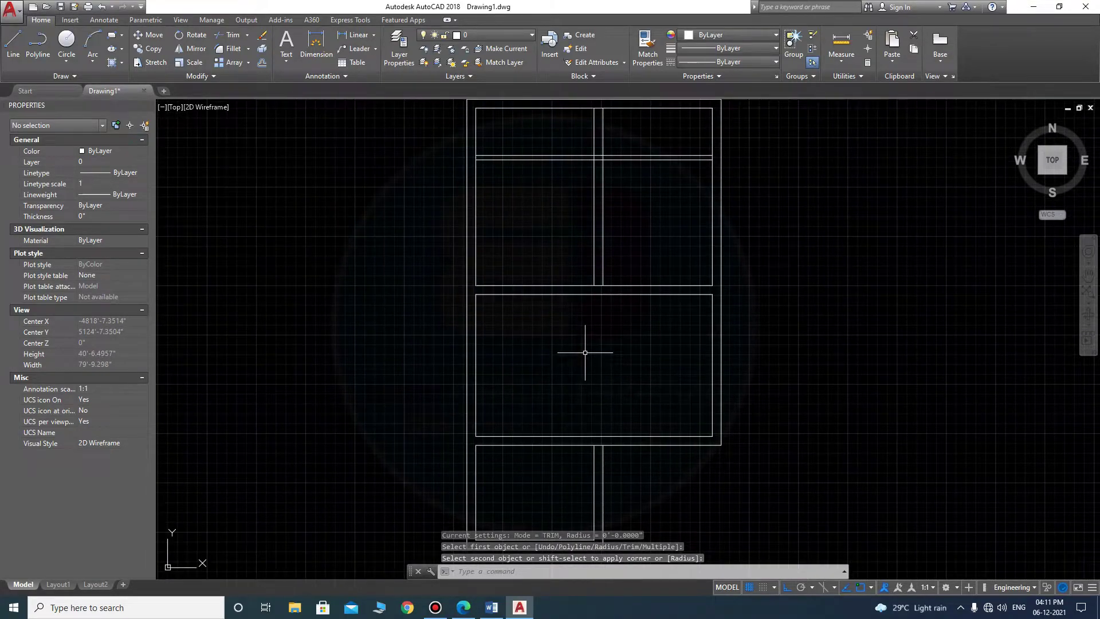
{"action": "middle_click_drag", "start_coordinate": [663, 393], "coordinate": [679, 341]}
{"action": "key", "text": "Escape"}
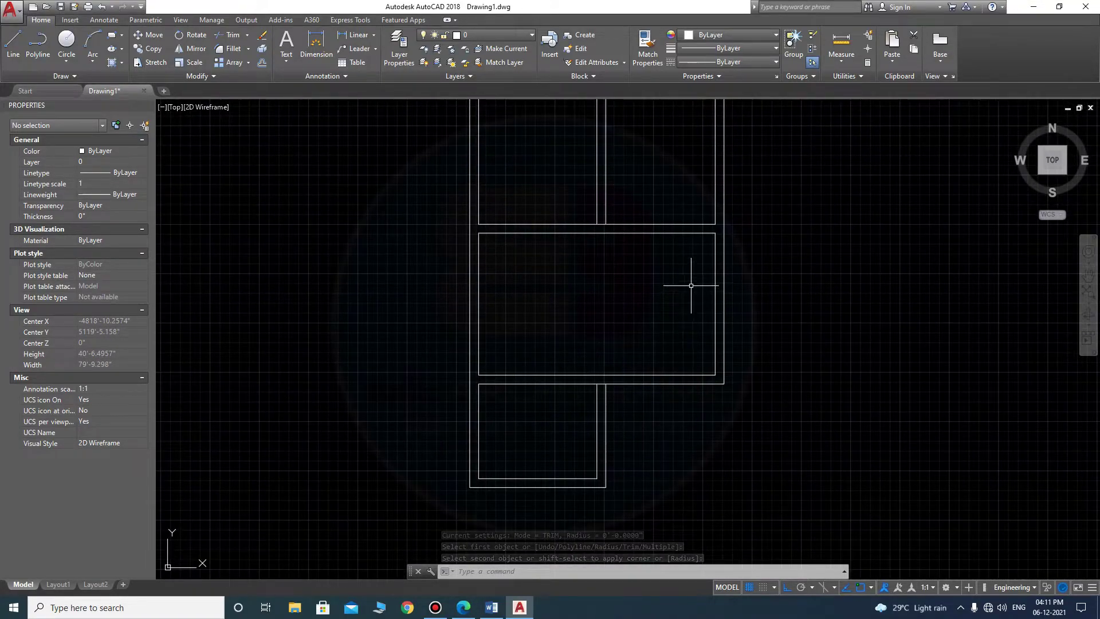
{"action": "middle_click_drag", "start_coordinate": [705, 250], "coordinate": [678, 320]}
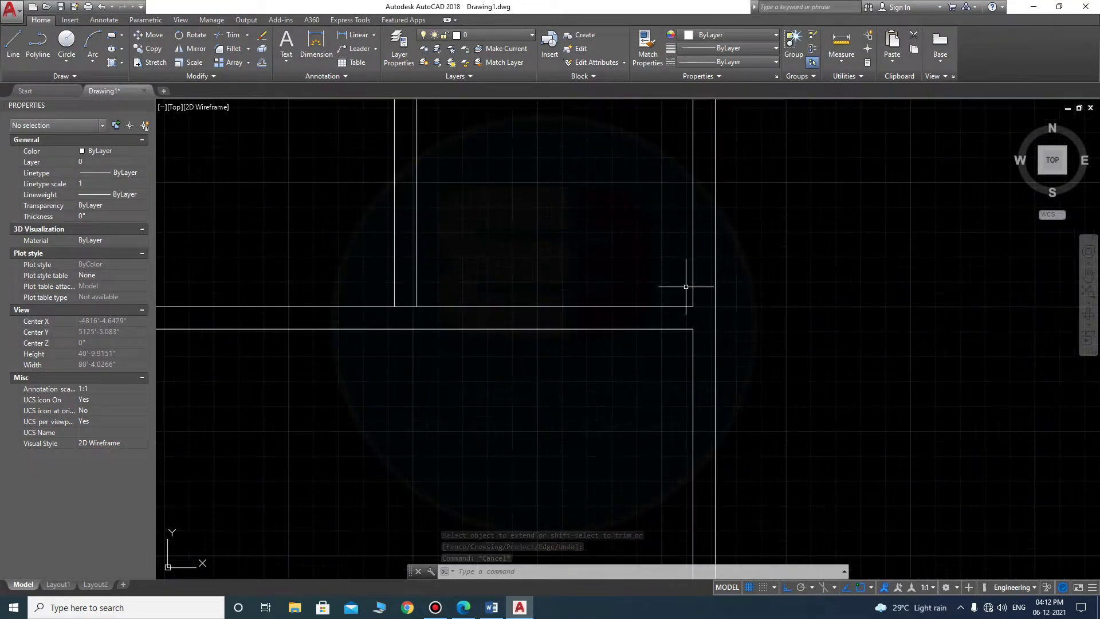
- Close the wall gap with a vertical line at the wall corner
{"action": "scroll", "coordinate": [692, 353], "scroll_direction": "up", "scroll_amount": 4}
{"action": "type", "text": "l"}
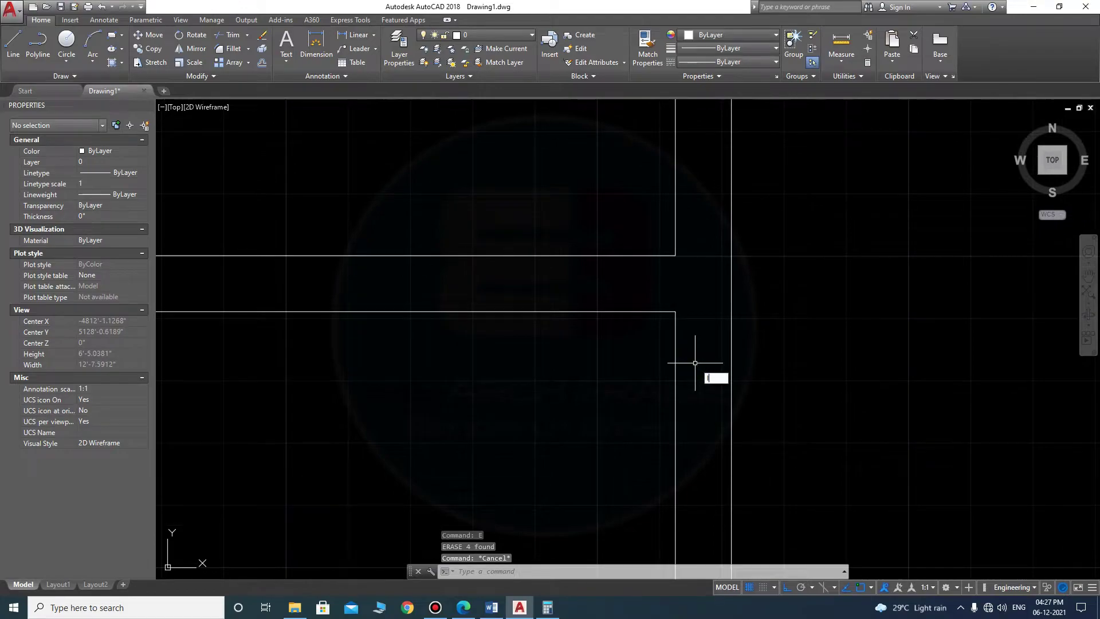
{"action": "key", "text": "Return"}
{"action": "left_click", "coordinate": [676, 311]}
{"action": "left_click", "coordinate": [676, 255]}
{"action": "key", "text": "Return"}
{"action": "scroll", "coordinate": [855, 361], "scroll_direction": "down", "scroll_amount": 5}
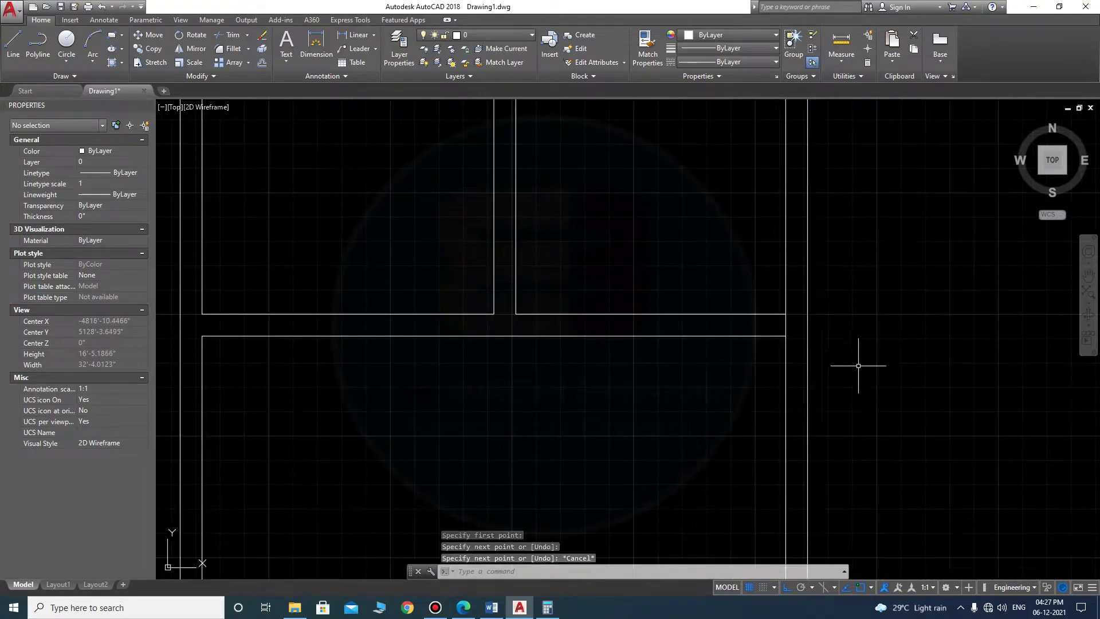
{"action": "key", "text": "Return"}
{"action": "left_click", "coordinate": [203, 335]}
{"action": "key", "text": "Escape"}
- Offset the left and right end lines 3' inward to mark the door jambs
{"action": "type", "text": "o"}
{"action": "key", "text": "Return"}
{"action": "type", "text": "3"}
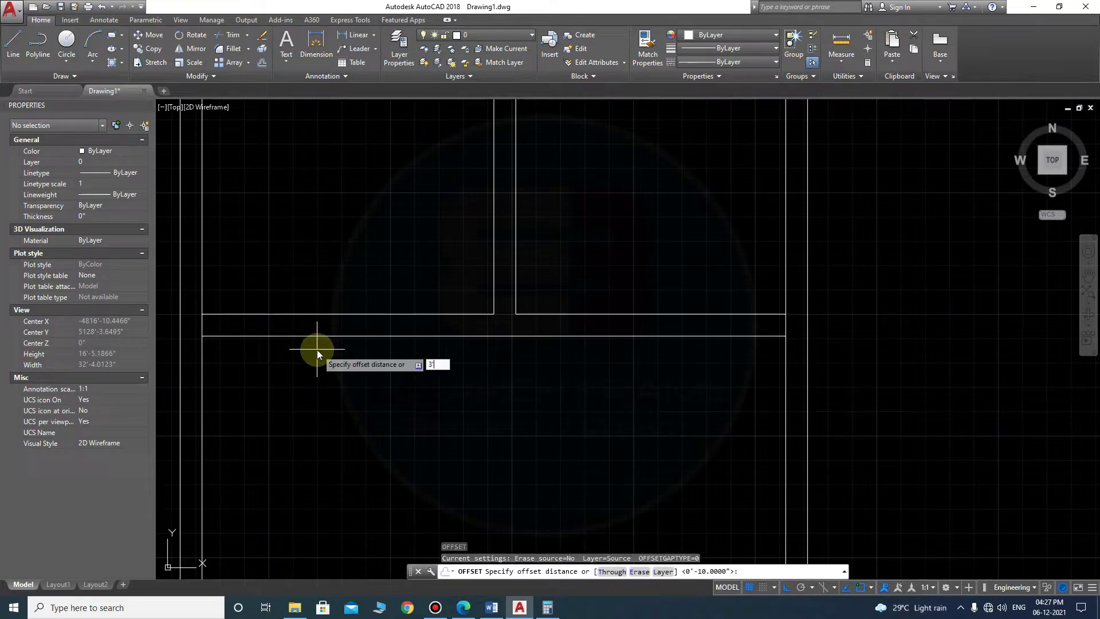
{"action": "key", "text": "Return"}
{"action": "left_click", "coordinate": [203, 325]}
{"action": "left_click", "coordinate": [321, 347]}
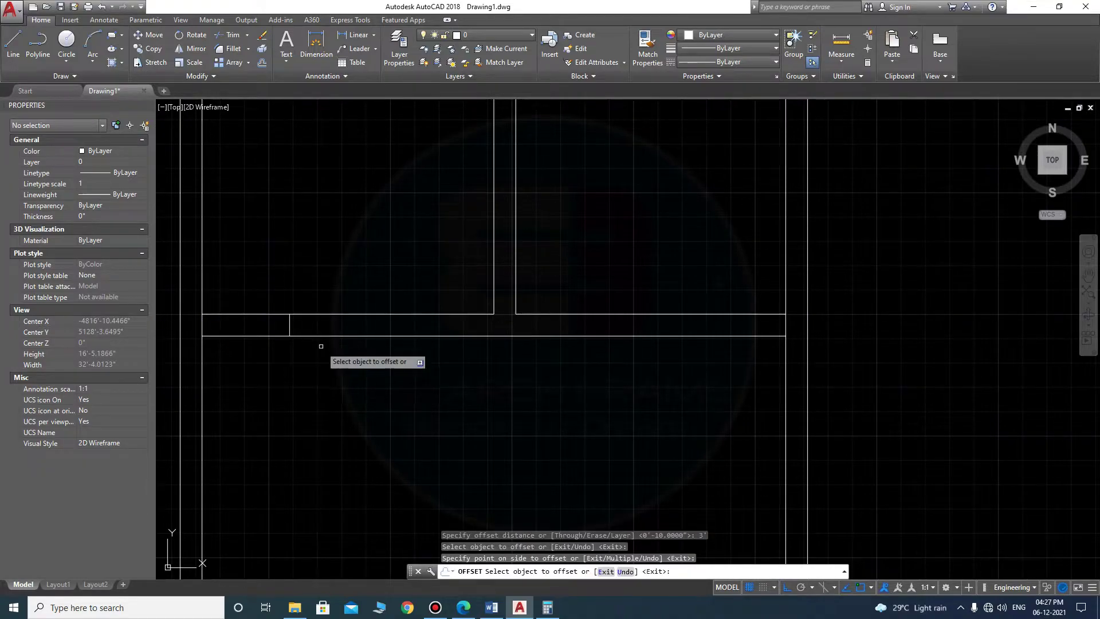
{"action": "left_click", "coordinate": [785, 325]}
{"action": "left_click", "coordinate": [701, 411]}
{"action": "key", "text": "Escape"}
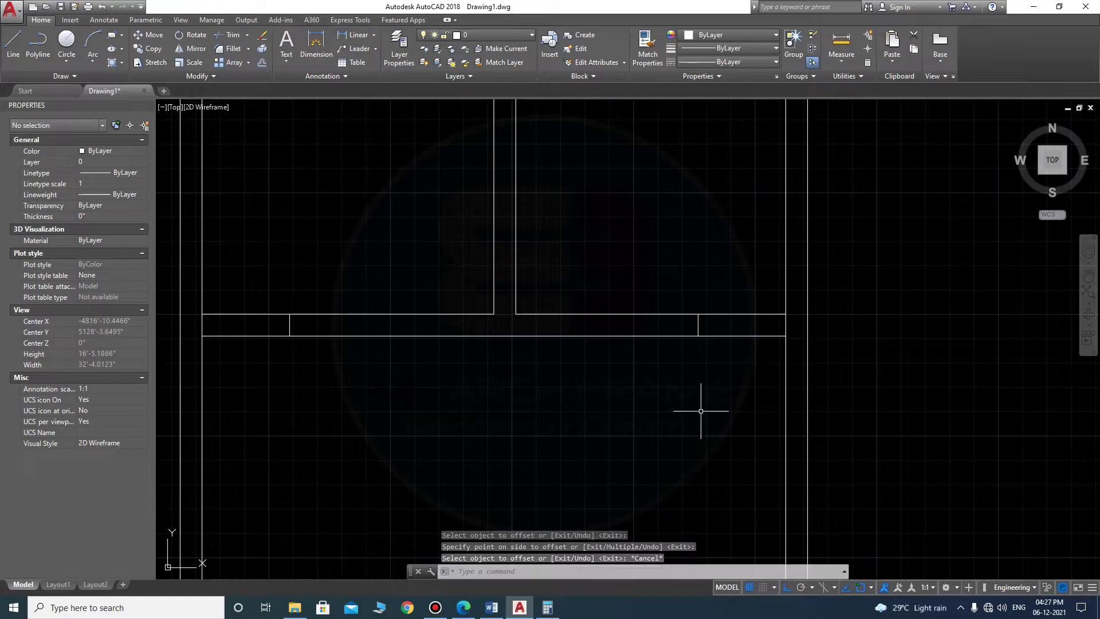
- Trim the wall lines between the jamb lines to open both doorways
{"action": "scroll", "coordinate": [701, 411], "scroll_direction": "down", "scroll_amount": 2}
{"action": "scroll", "coordinate": [606, 238], "scroll_direction": "down", "scroll_amount": 2}
{"action": "scroll", "coordinate": [565, 449], "scroll_direction": "up", "scroll_amount": 3}
{"action": "scroll", "coordinate": [557, 451], "scroll_direction": "up", "scroll_amount": 2}
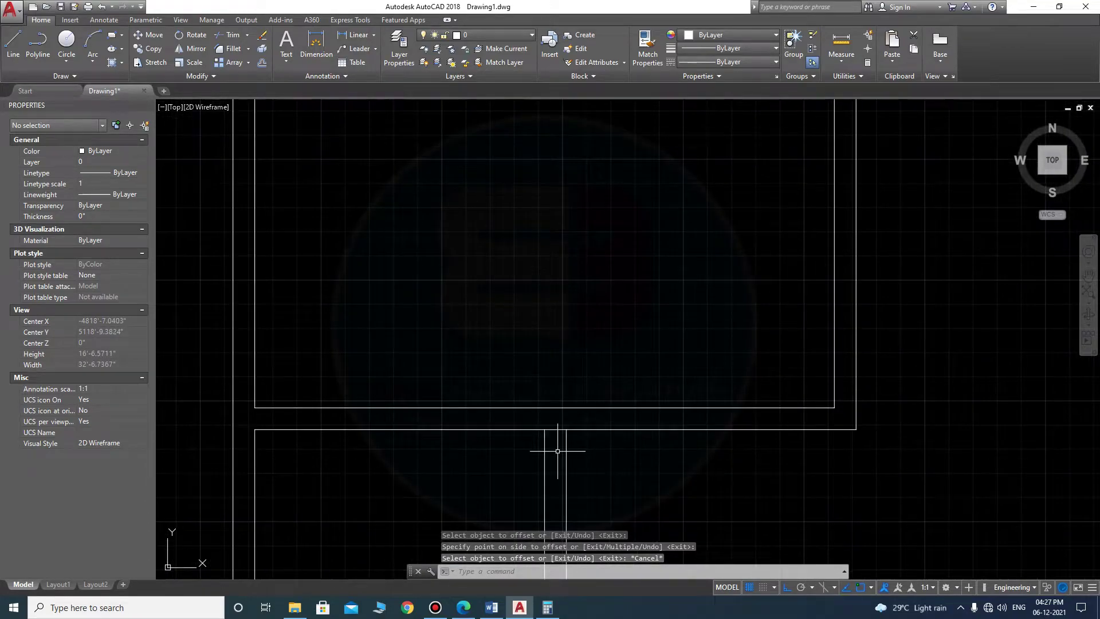
{"action": "scroll", "coordinate": [557, 451], "scroll_direction": "down", "scroll_amount": 2}
{"action": "type", "text": "tr"}
{"action": "key", "text": "Return"}
{"action": "key", "text": "Return"}
{"action": "left_click_drag", "start_coordinate": [415, 183], "coordinate": [393, 209]}
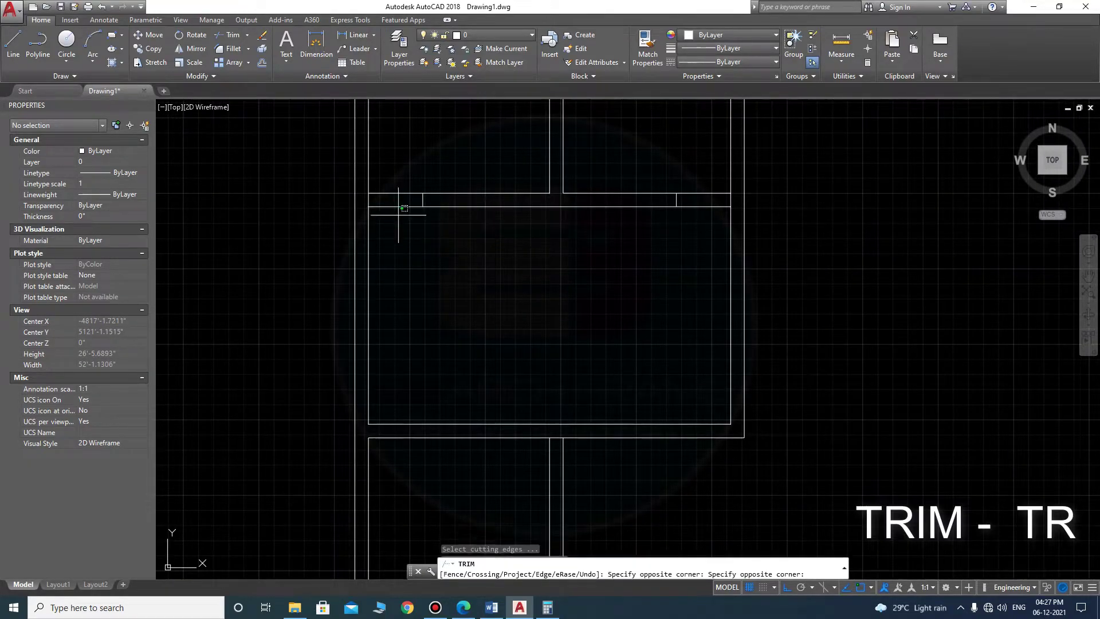
{"action": "left_click_drag", "start_coordinate": [651, 172], "coordinate": [713, 172]}
{"action": "key", "text": "Escape"}
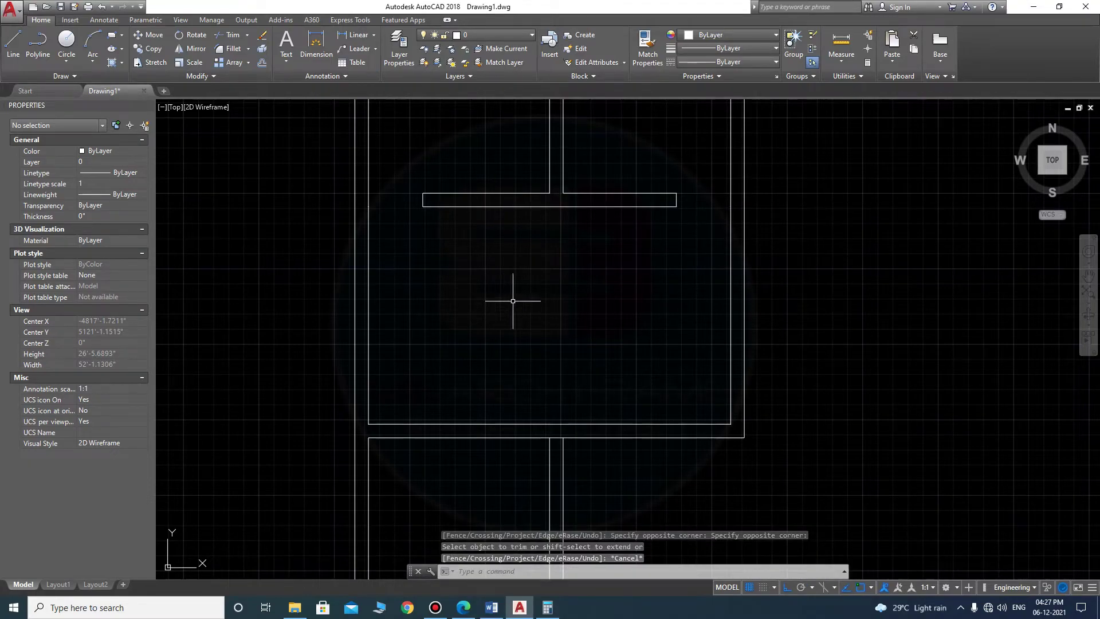
{"action": "scroll", "coordinate": [582, 373], "scroll_direction": "down", "scroll_amount": 3}
{"action": "scroll", "coordinate": [522, 298], "scroll_direction": "up", "scroll_amount": 3}
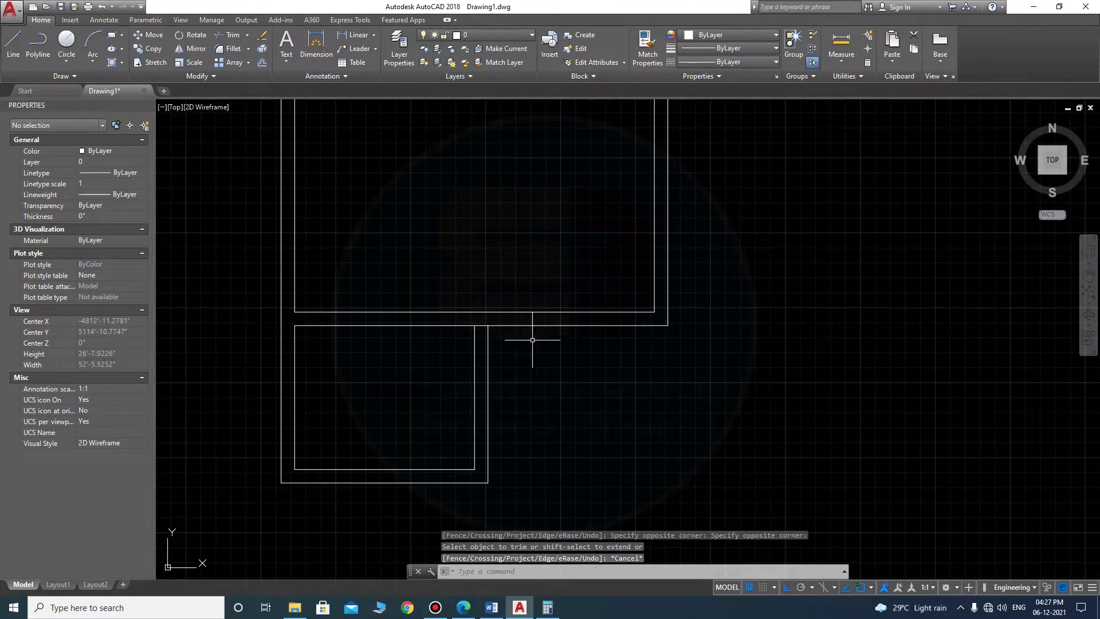
- Begin a new line at the lower room's corner
{"action": "type", "text": "l"}
{"action": "key", "text": "Return"}
{"action": "left_click", "coordinate": [488, 326]}
- Draw a vertical line up from the corner and move it further right
{"action": "left_click", "coordinate": [488, 263]}
{"action": "key", "text": "Escape"}
{"action": "scroll", "coordinate": [490, 317], "scroll_direction": "up", "scroll_amount": 2}
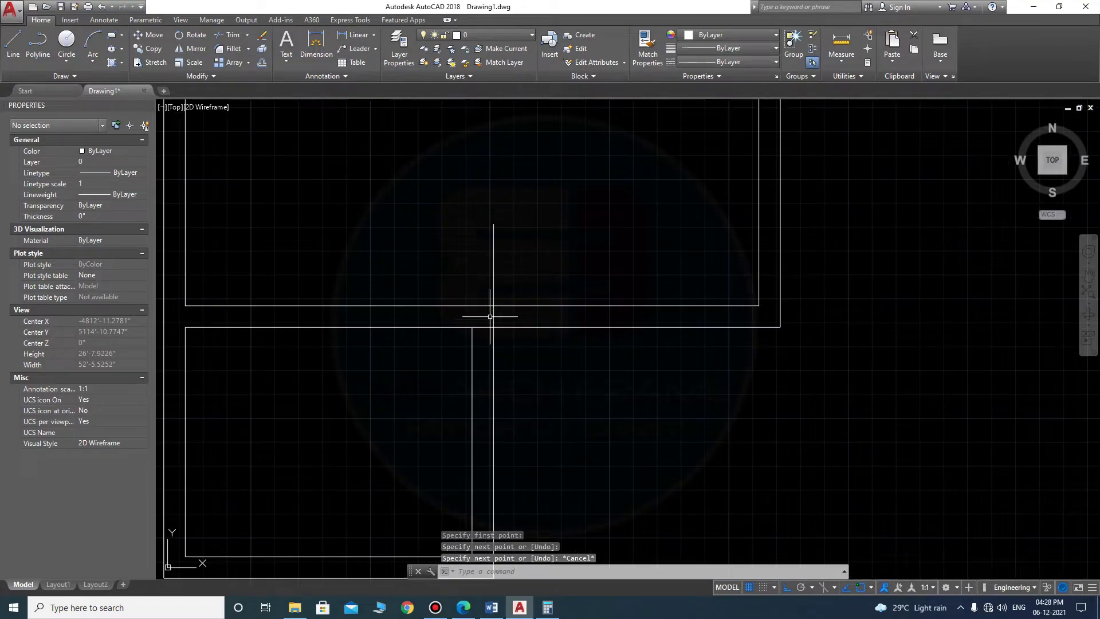
{"action": "scroll", "coordinate": [490, 316], "scroll_direction": "up", "scroll_amount": 4}
{"action": "left_click", "coordinate": [492, 247]}
{"action": "type", "text": "m"}
{"action": "key", "text": "Return"}
{"action": "left_click", "coordinate": [553, 257]}
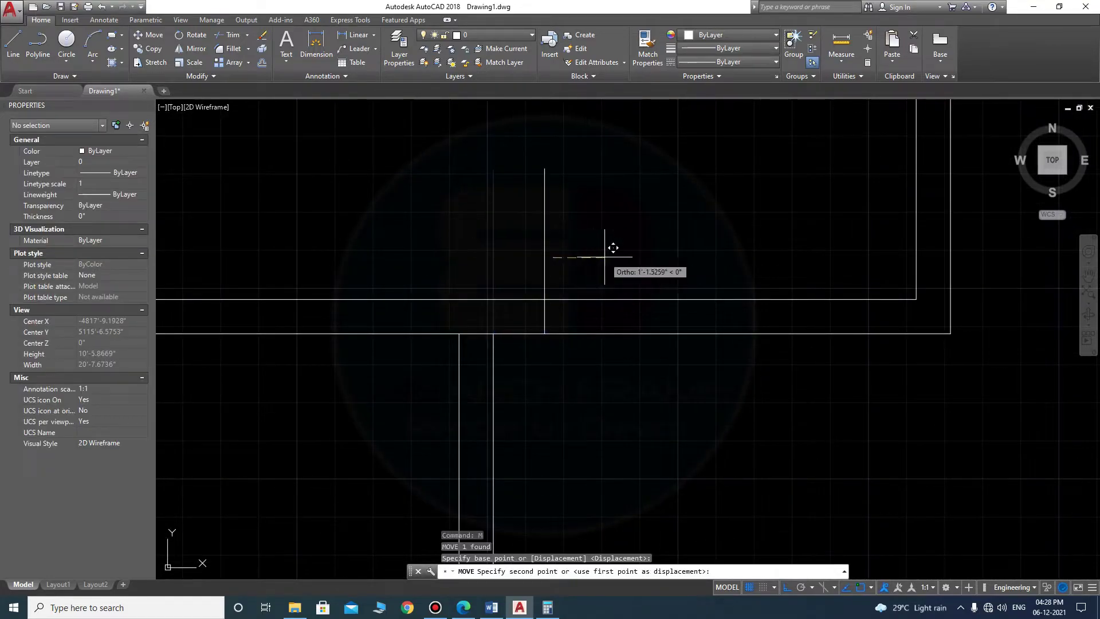
{"action": "left_click", "coordinate": [605, 257]}
- Offset the vertical line 3' to the right as the opening's second edge
{"action": "type", "text": "l"}
{"action": "key", "text": "Return"}
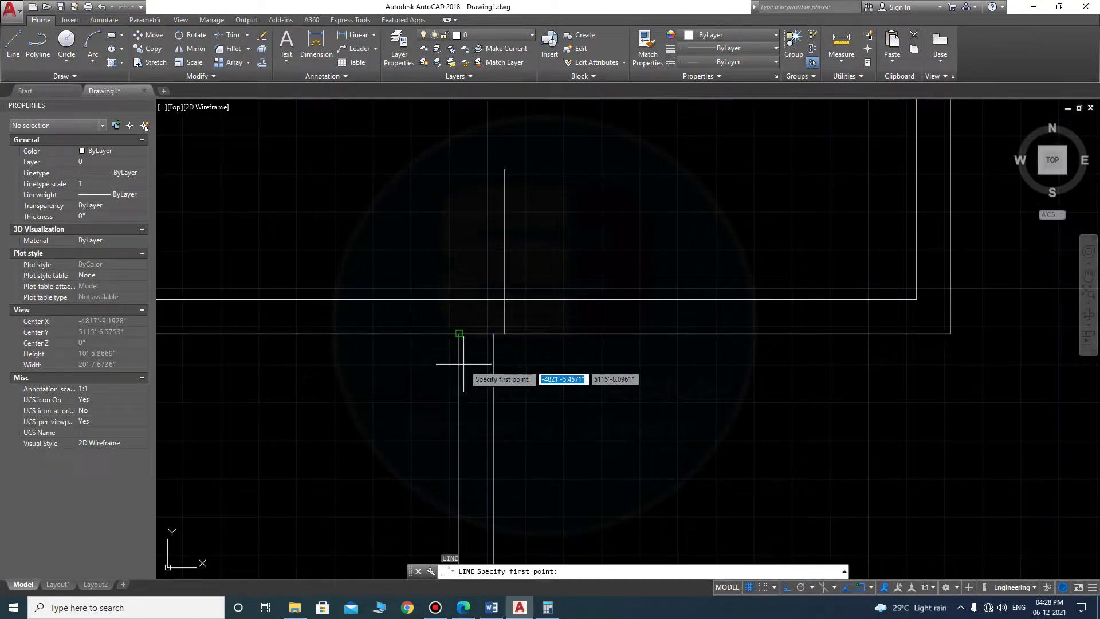
{"action": "key", "text": "Escape"}
{"action": "type", "text": "o"}
{"action": "key", "text": "Return"}
{"action": "type", "text": "3'3"}
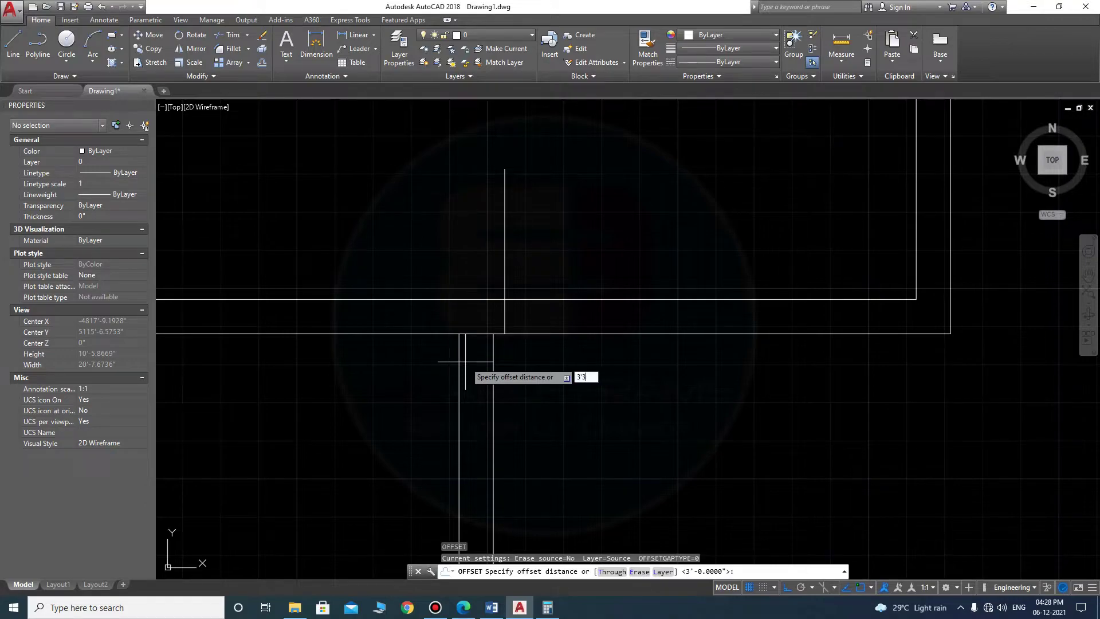
{"action": "key", "text": "Return"}
{"action": "left_click", "coordinate": [504, 260]}
{"action": "left_click", "coordinate": [612, 252]}
{"action": "key", "text": "Escape"}
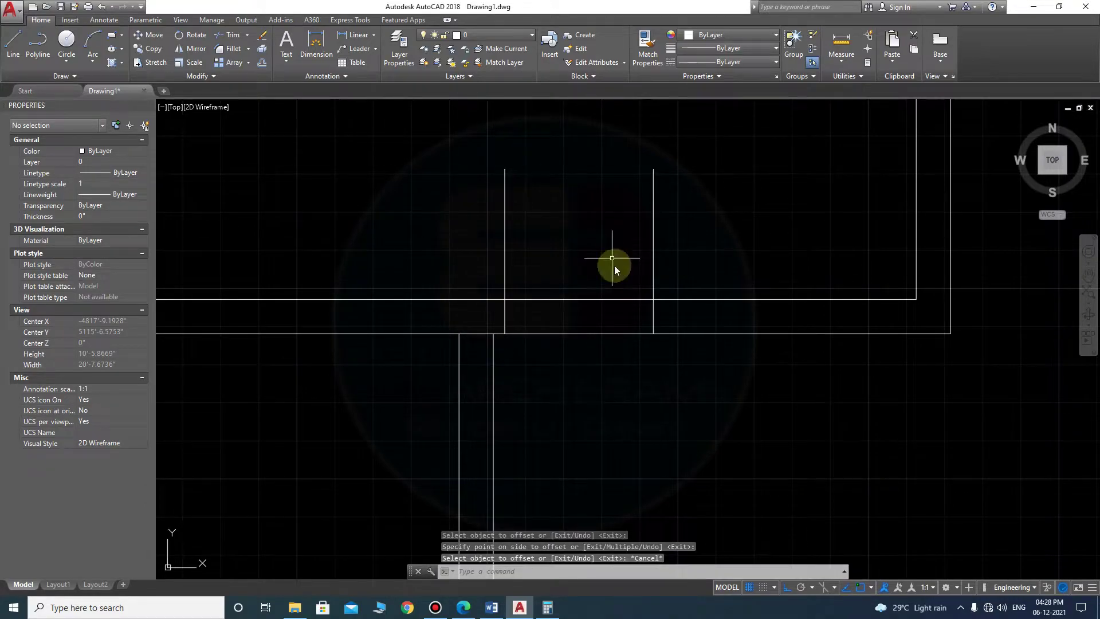
- Trim the wall lines between the opening edges and remove the bottom edge inside
{"action": "type", "text": "tr"}
{"action": "key", "text": "Return"}
{"action": "key", "text": "Return"}
{"action": "left_click_drag", "start_coordinate": [665, 361], "coordinate": [510, 246]}
{"action": "left_click_drag", "start_coordinate": [670, 243], "coordinate": [459, 246]}
{"action": "key", "text": "Escape"}
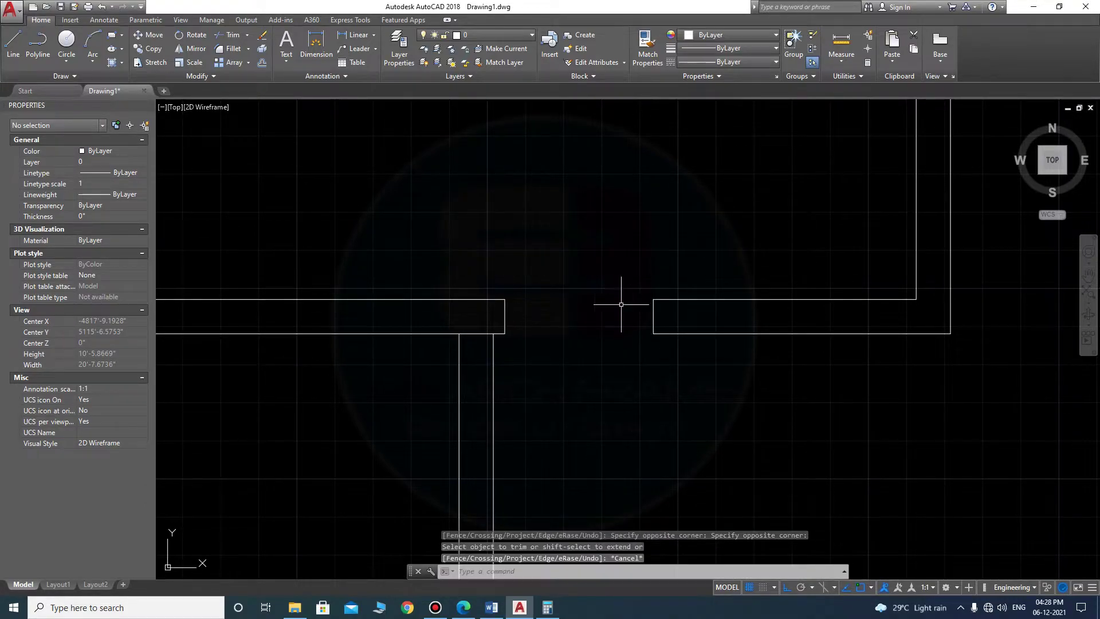
{"action": "middle_click_drag", "start_coordinate": [539, 359], "coordinate": [721, 359]}
{"action": "type", "text": "tr"}
- Draw a vertical line up from the wall corner and select it
{"action": "key", "text": "Return"}
{"action": "key", "text": "Return"}
{"action": "left_click", "coordinate": [659, 333]}
{"action": "key", "text": "Escape"}
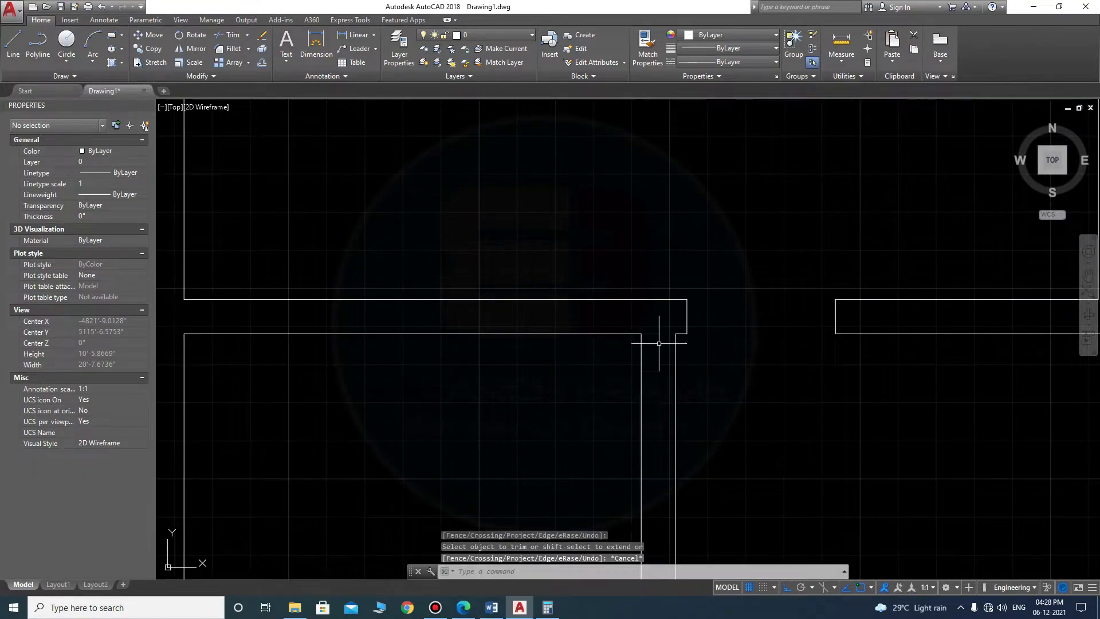
{"action": "middle_click_drag", "start_coordinate": [596, 370], "coordinate": [614, 389]}
{"action": "key", "text": "l"}
- Copy the selected vertical line 3" over
{"action": "key", "text": "Return"}
{"action": "left_click", "coordinate": [659, 352]}
{"action": "left_click", "coordinate": [659, 249]}
{"action": "key", "text": "Escape"}
{"action": "left_click", "coordinate": [681, 279]}
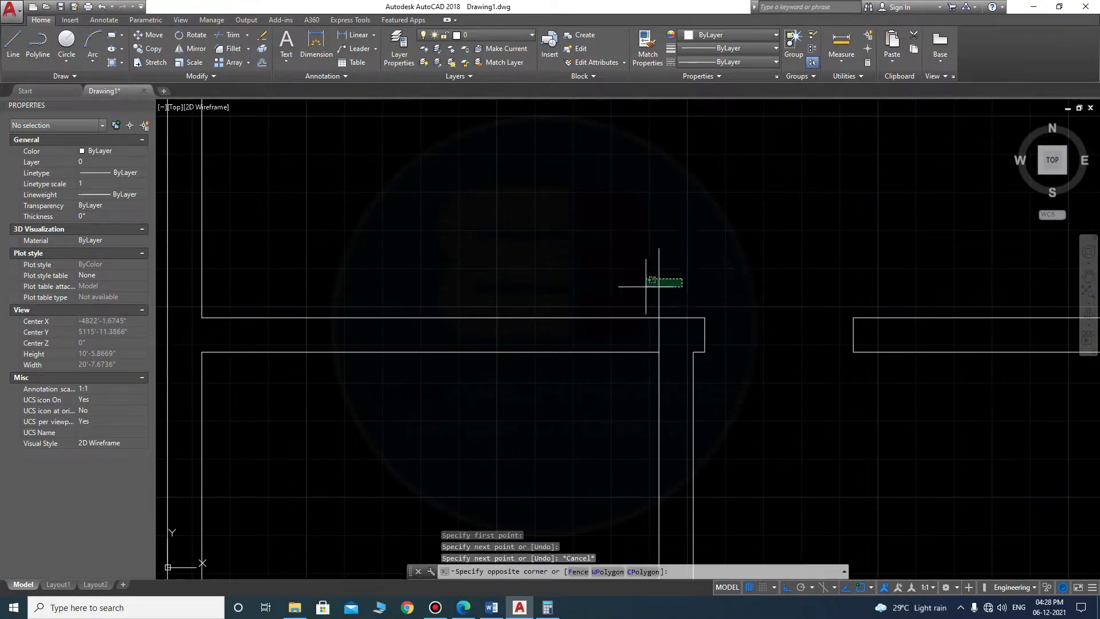
{"action": "left_click", "coordinate": [617, 281]}
{"action": "type", "text": "co"}
{"action": "key", "text": "Return"}
{"action": "left_click", "coordinate": [809, 229]}
{"action": "type", "text": "3"}
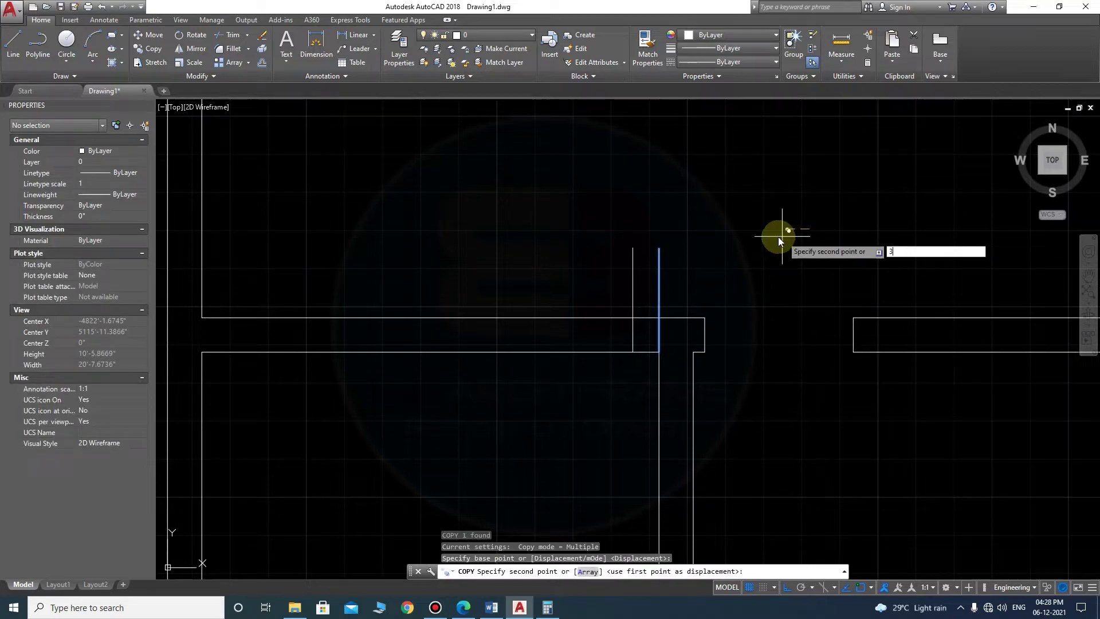
{"action": "key", "text": "Return"}
{"action": "key", "text": "Escape"}
{"action": "type", "text": "tr"}
{"action": "key", "text": "Return"}
{"action": "key", "text": "Return"}
- Trim the wall between the lines with a crossing window to open the doorway
{"action": "left_click", "coordinate": [678, 322]}
{"action": "left_click", "coordinate": [594, 372]}
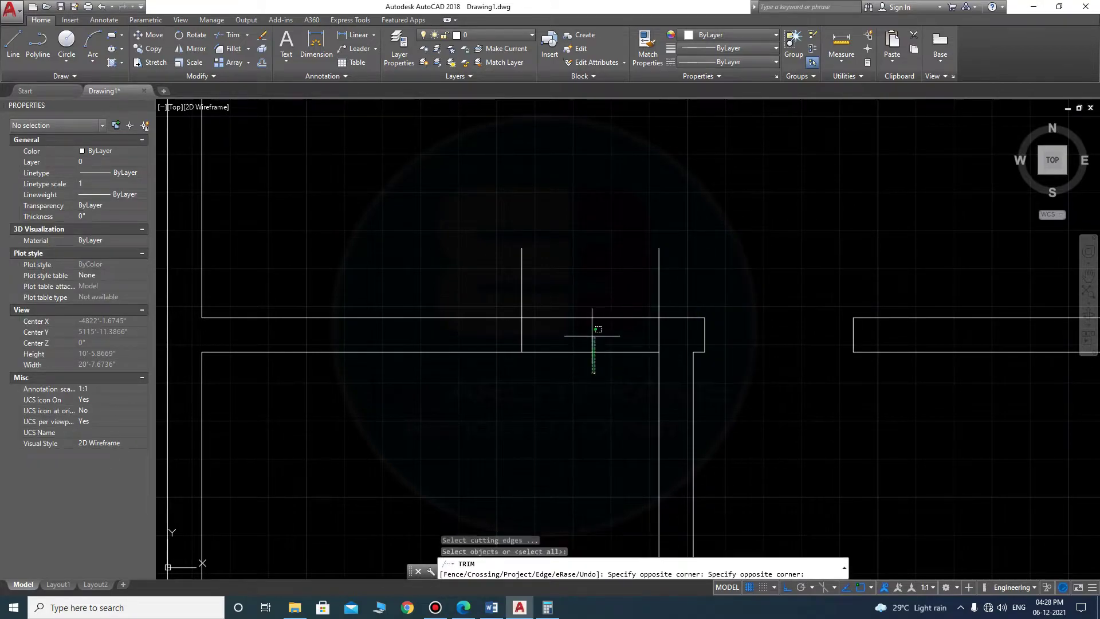
{"action": "left_click", "coordinate": [451, 301]}
{"action": "scroll", "coordinate": [451, 301], "scroll_direction": "down", "scroll_amount": 5}
{"action": "key", "text": "Escape"}
{"action": "scroll", "coordinate": [597, 294], "scroll_direction": "up", "scroll_amount": 3}
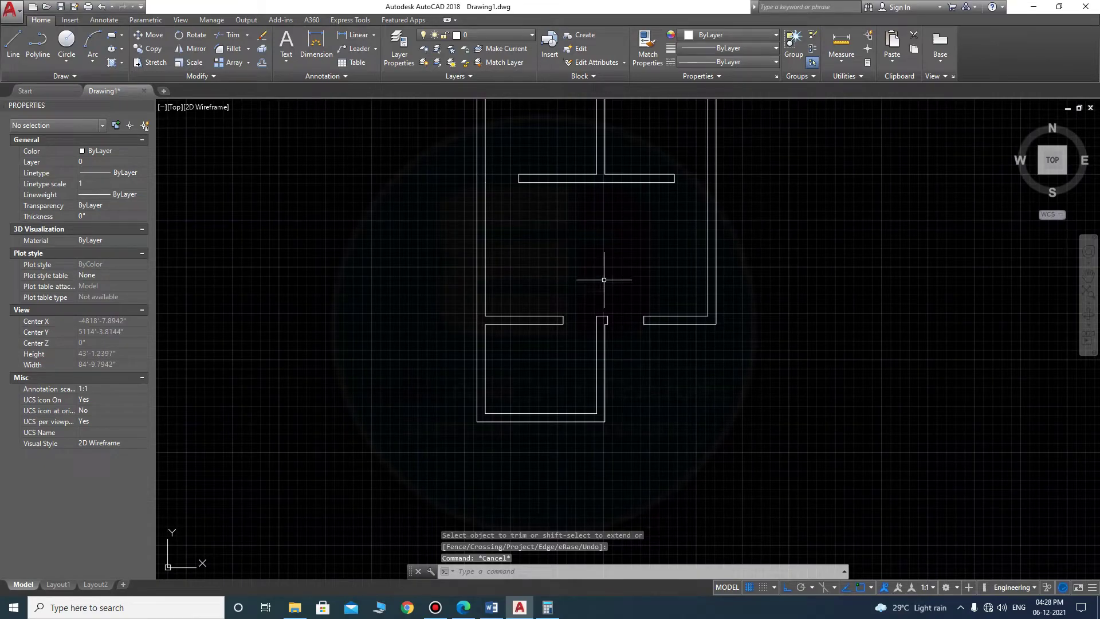
{"action": "scroll", "coordinate": [607, 298], "scroll_direction": "down", "scroll_amount": 2}
{"action": "scroll", "coordinate": [618, 326], "scroll_direction": "up", "scroll_amount": 1}
{"action": "scroll", "coordinate": [622, 337], "scroll_direction": "up", "scroll_amount": 1}
{"action": "scroll", "coordinate": [607, 337], "scroll_direction": "up", "scroll_amount": 1}
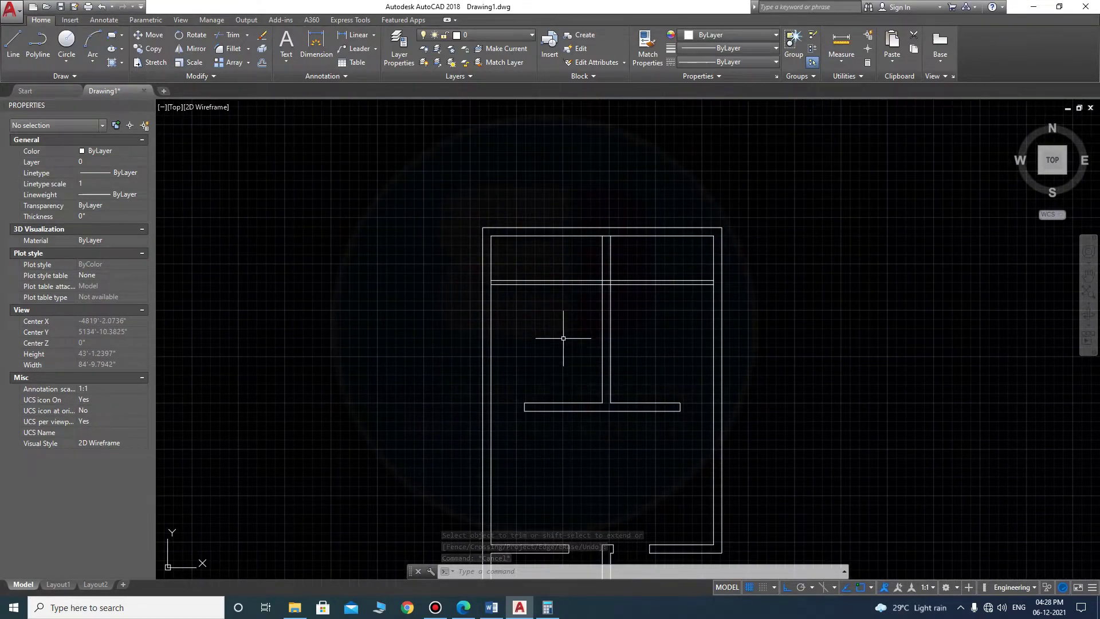
{"action": "scroll", "coordinate": [564, 338], "scroll_direction": "up", "scroll_amount": 2}
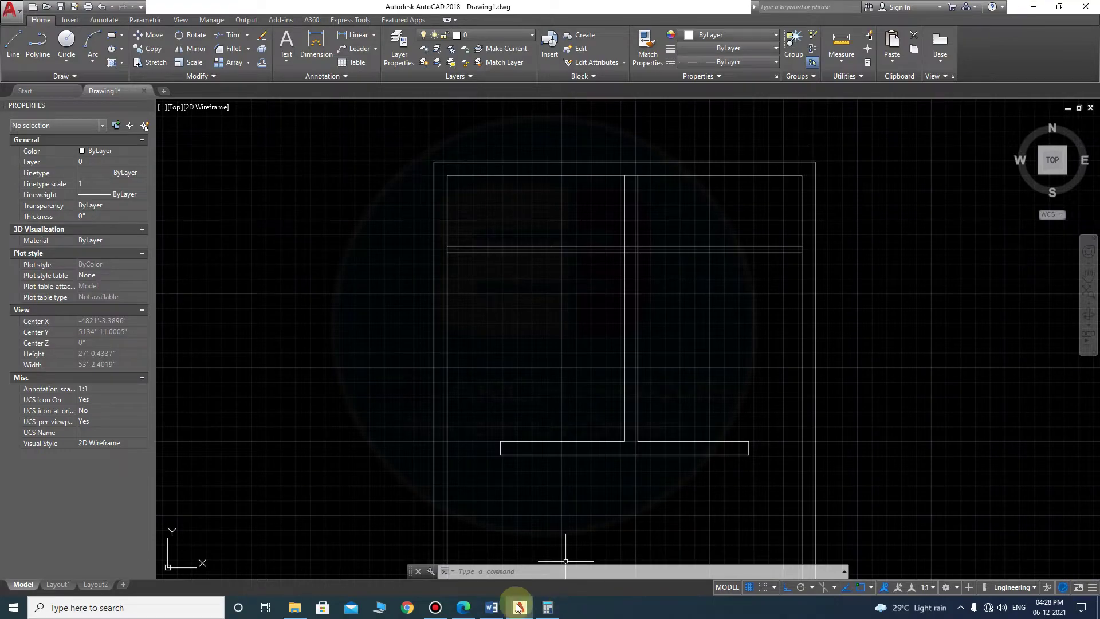
{"action": "left_click", "coordinate": [446, 612]}
{"action": "left_click", "coordinate": [446, 612]}
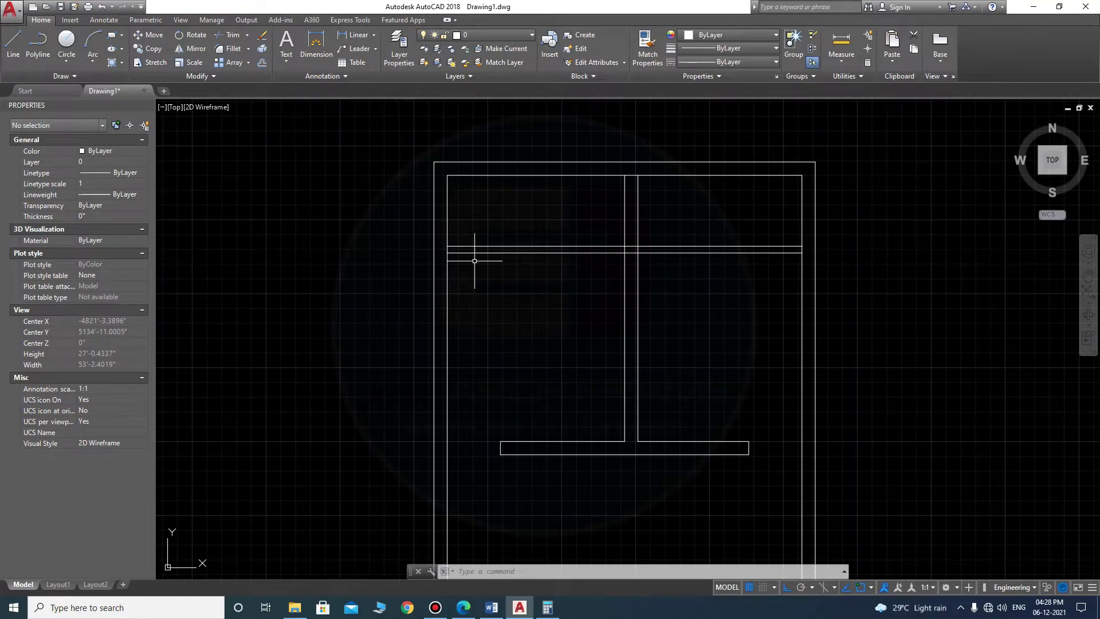
- Offset both inner side wall lines 2'6" into the room
{"action": "type", "text": "o"}
{"action": "key", "text": "Return"}
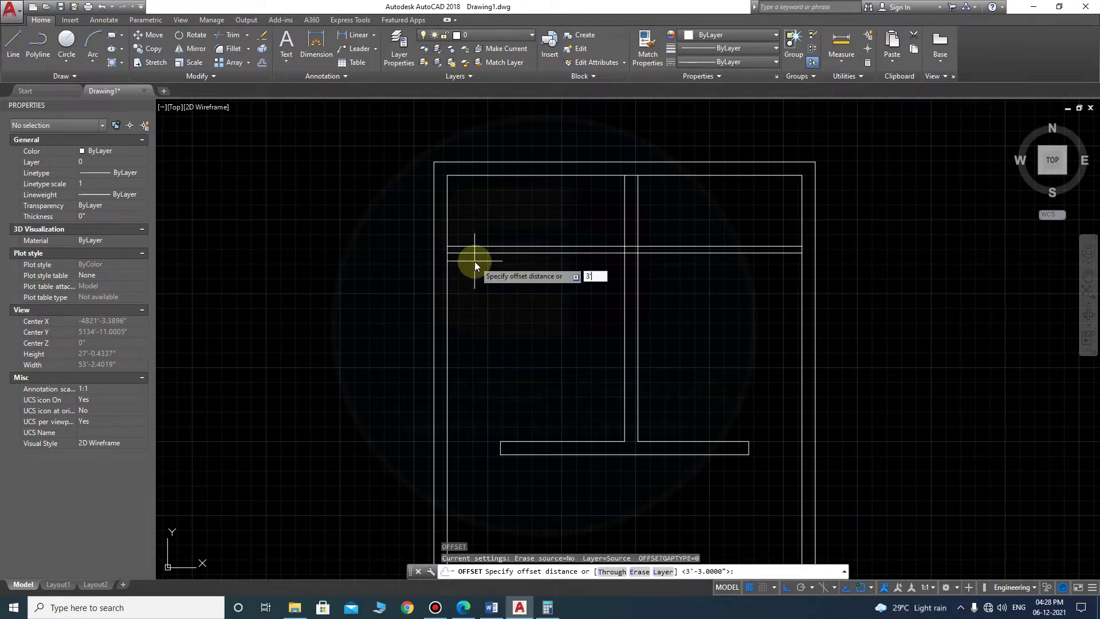
{"action": "key", "text": "Escape"}
{"action": "key", "text": "Return"}
{"action": "type", "text": "'6"}
{"action": "key", "text": "Return"}
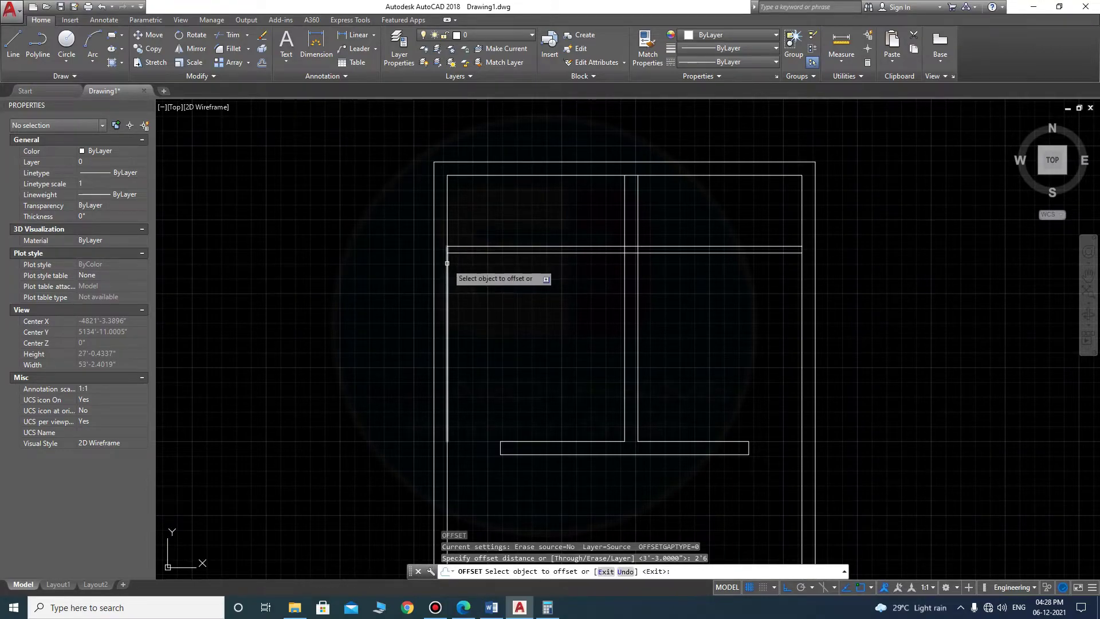
{"action": "left_click", "coordinate": [447, 263]}
{"action": "left_click", "coordinate": [493, 275]}
{"action": "left_click", "coordinate": [801, 260]}
{"action": "left_click", "coordinate": [779, 278]}
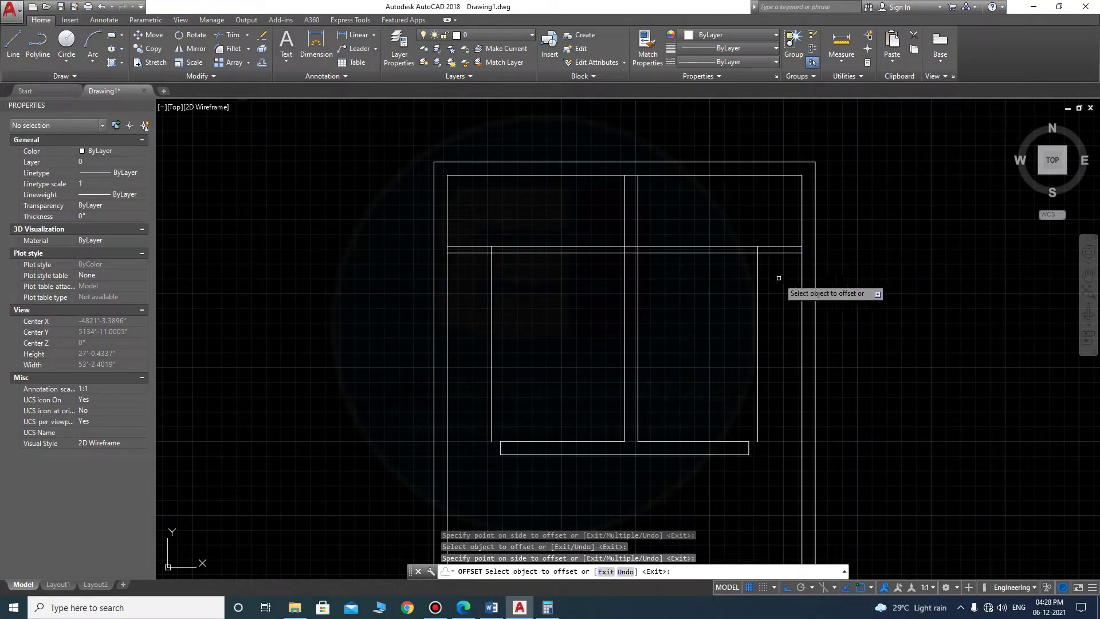
{"action": "key", "text": "Escape"}
- Trim both cross-wall ends at the helper lines and remove the helpers
{"action": "type", "text": "tr"}
{"action": "key", "text": "Return"}
{"action": "key", "text": "Return"}
{"action": "left_click_drag", "start_coordinate": [504, 264], "coordinate": [467, 236]}
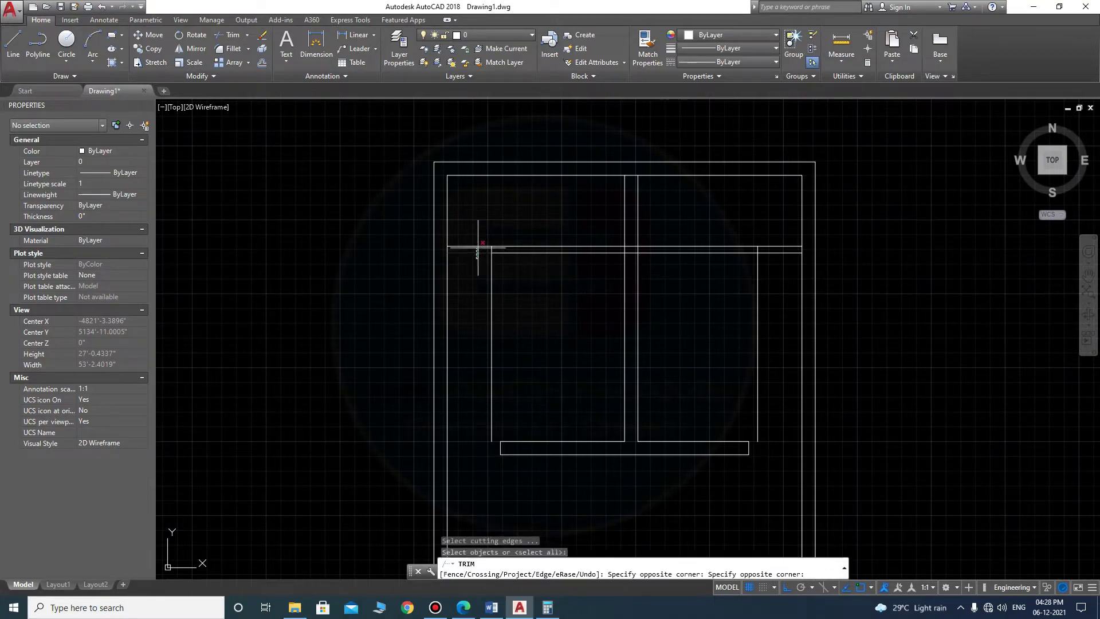
{"action": "left_click_drag", "start_coordinate": [516, 312], "coordinate": [484, 280]}
{"action": "left_click_drag", "start_coordinate": [785, 265], "coordinate": [763, 223]}
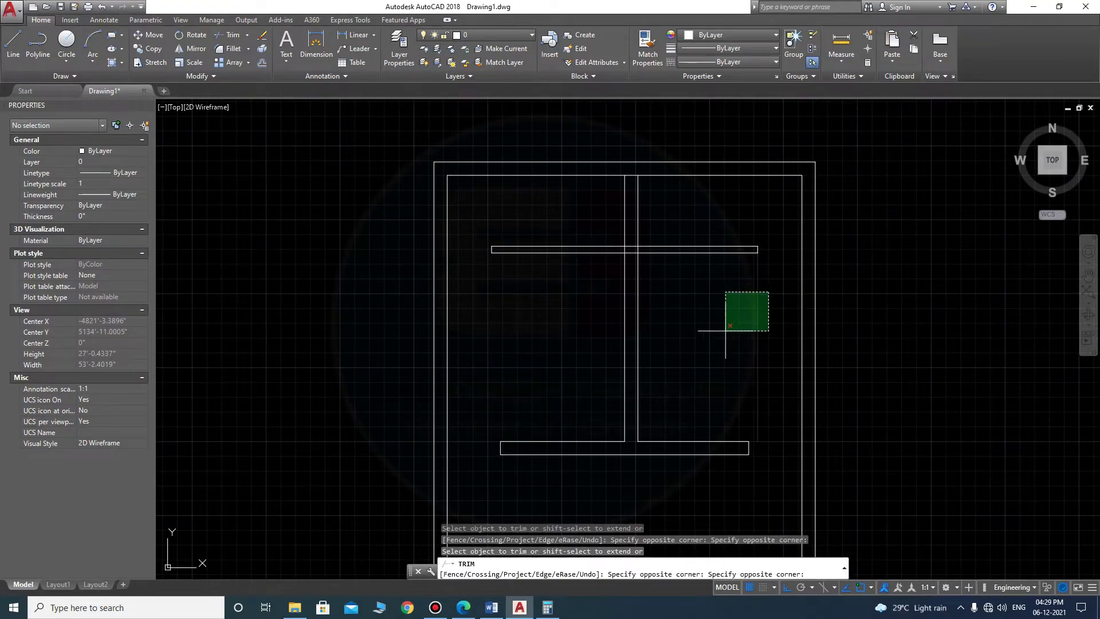
{"action": "left_click_drag", "start_coordinate": [766, 290], "coordinate": [728, 333]}
{"action": "key", "text": "Escape"}
- Trim the cross-wall line between the central wall lines
{"action": "scroll", "coordinate": [634, 245], "scroll_direction": "up", "scroll_amount": 5}
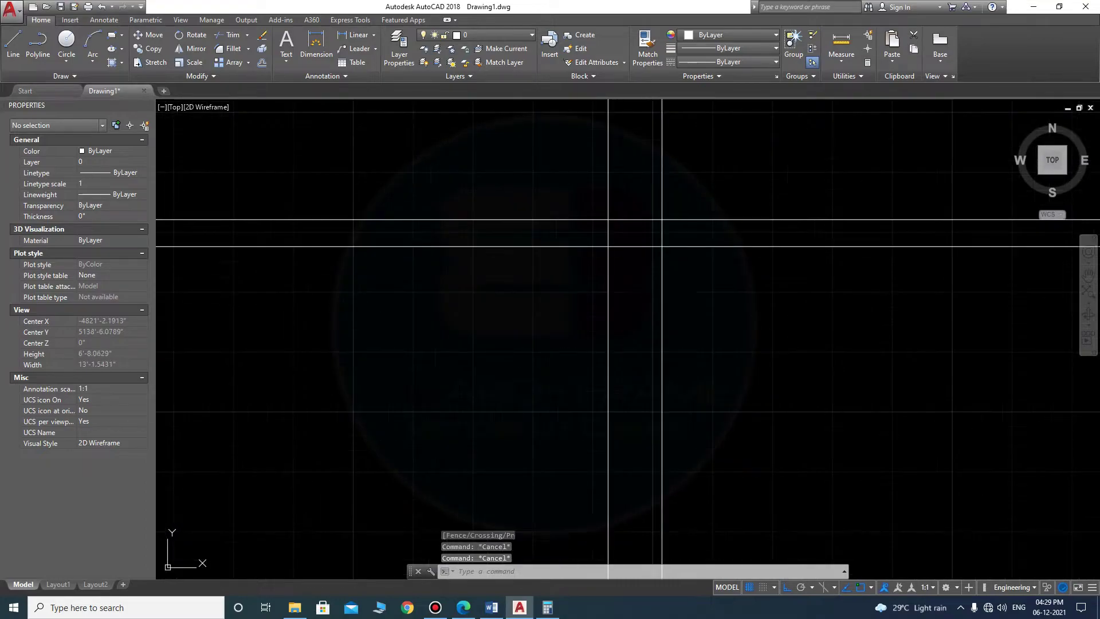
{"action": "key", "text": "Return"}
{"action": "key", "text": "Return"}
{"action": "left_click_drag", "start_coordinate": [642, 275], "coordinate": [601, 171]}
{"action": "key", "text": "Escape"}
{"action": "scroll", "coordinate": [589, 155], "scroll_direction": "down", "scroll_amount": 5}
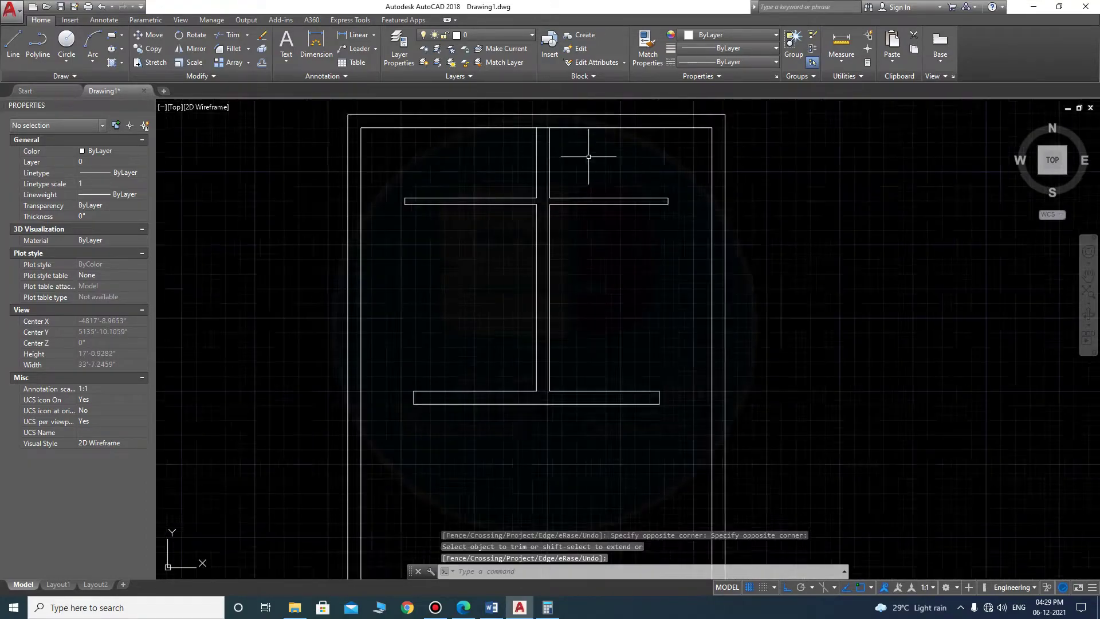
{"action": "scroll", "coordinate": [596, 163], "scroll_direction": "down", "scroll_amount": 2}
{"action": "key", "text": "Return"}
{"action": "key", "text": "Escape"}
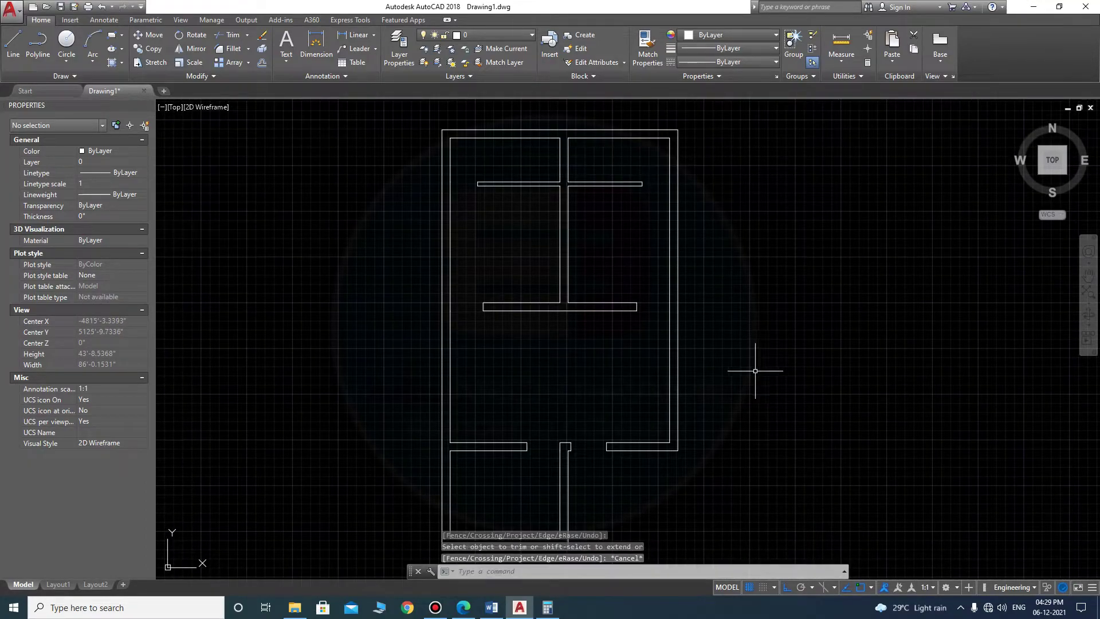
{"action": "scroll", "coordinate": [593, 278], "scroll_direction": "down", "scroll_amount": 2}
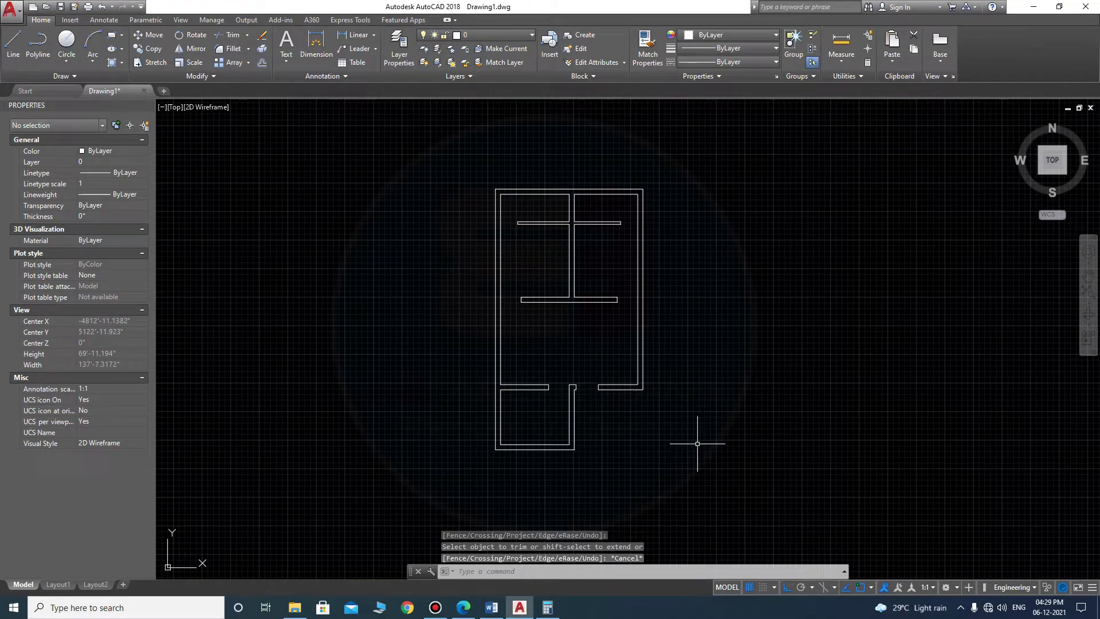
{"action": "middle_click_drag", "start_coordinate": [677, 450], "coordinate": [687, 393]}
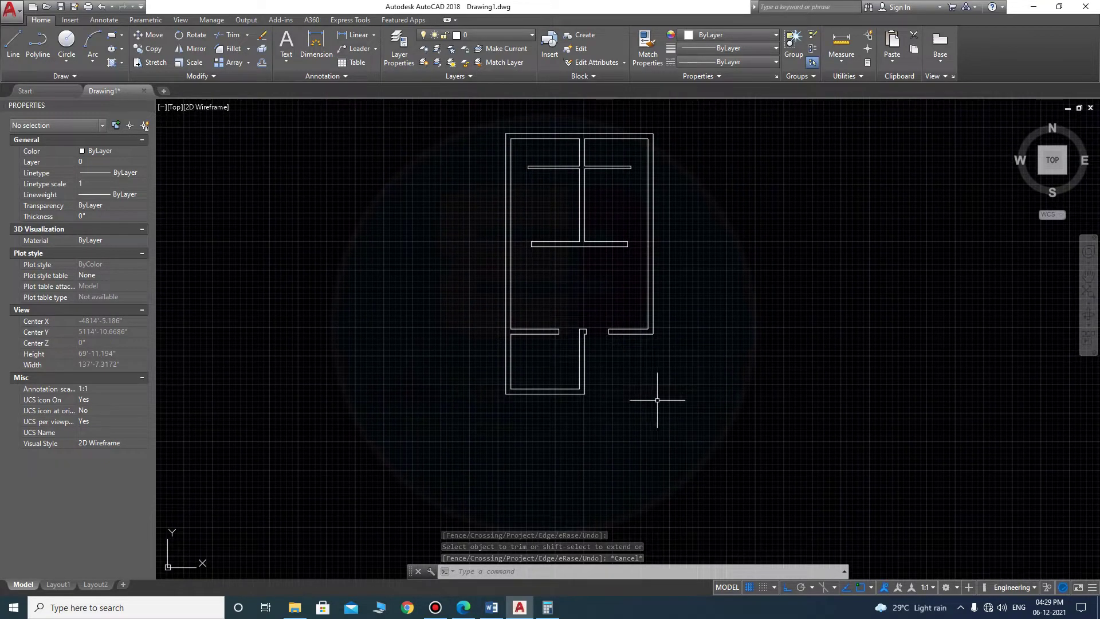
{"action": "scroll", "coordinate": [643, 396], "scroll_direction": "up", "scroll_amount": 2}
{"action": "middle_click_drag", "start_coordinate": [670, 436], "coordinate": [705, 407]}
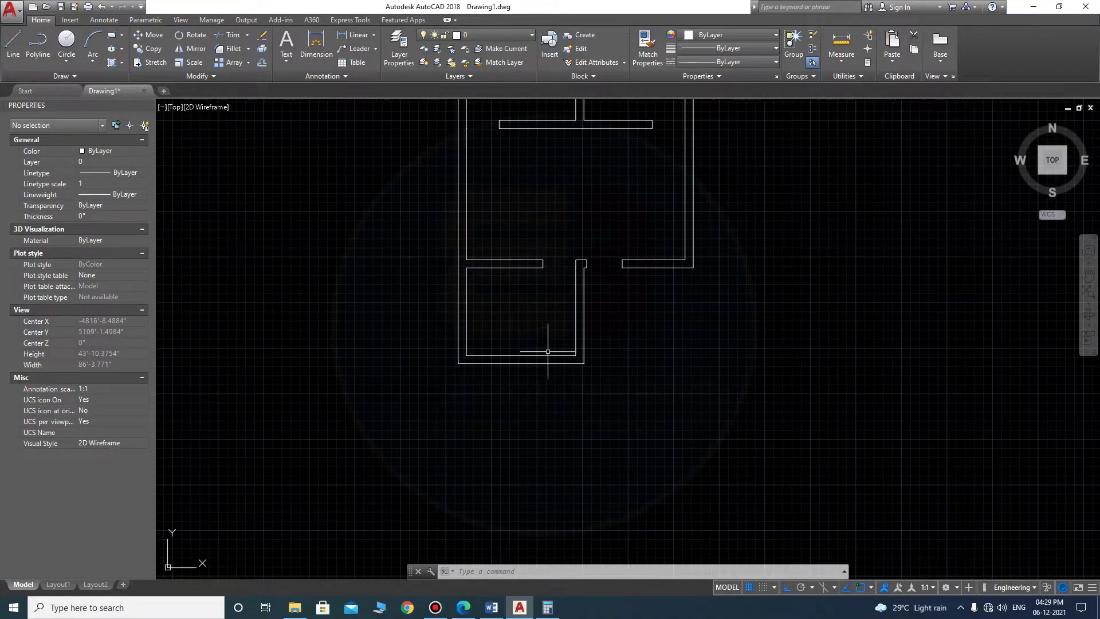
{"action": "middle_click_drag", "start_coordinate": [514, 456], "coordinate": [560, 435]}
{"action": "scroll", "coordinate": [562, 430], "scroll_direction": "up", "scroll_amount": 1}
{"action": "scroll", "coordinate": [565, 425], "scroll_direction": "up", "scroll_amount": 1}
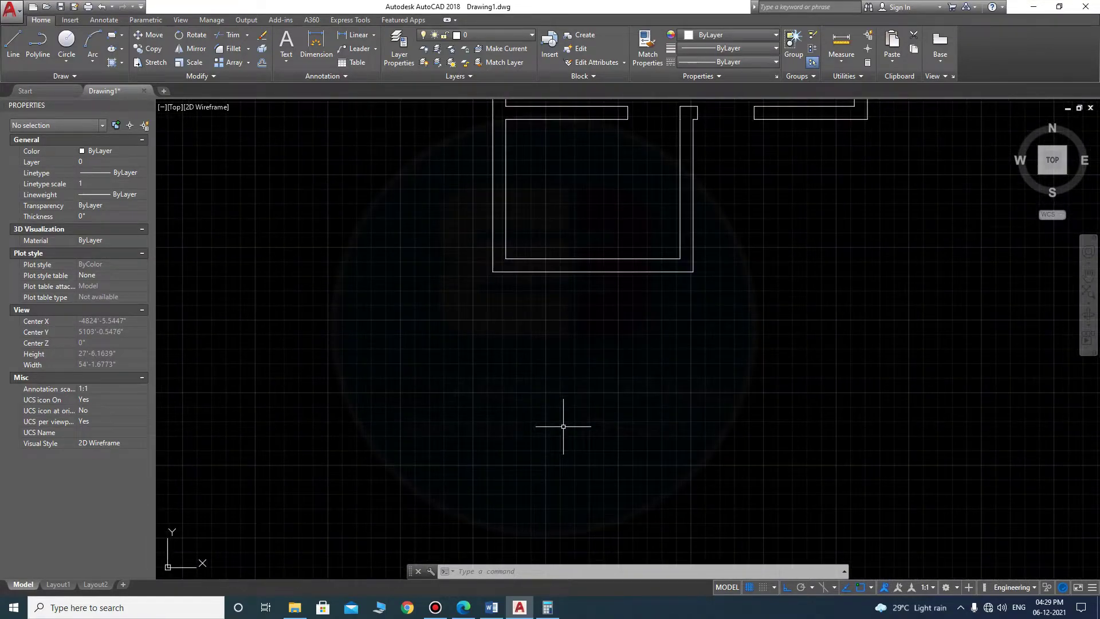
{"action": "scroll", "coordinate": [489, 440], "scroll_direction": "down", "scroll_amount": 2}
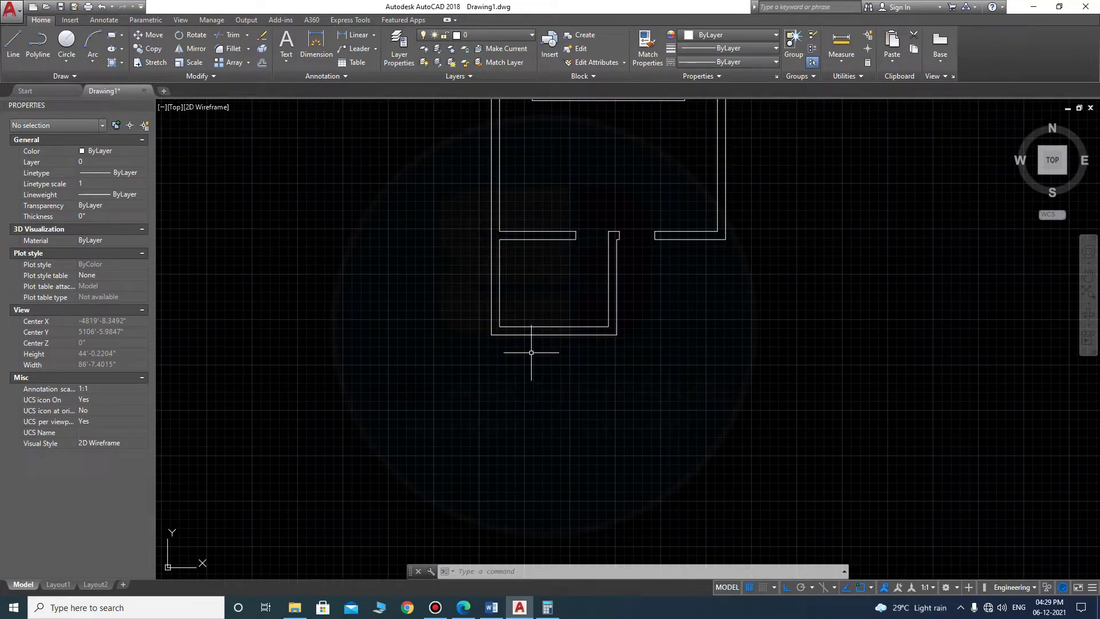
{"action": "middle_click_drag", "start_coordinate": [661, 289], "coordinate": [602, 419]}
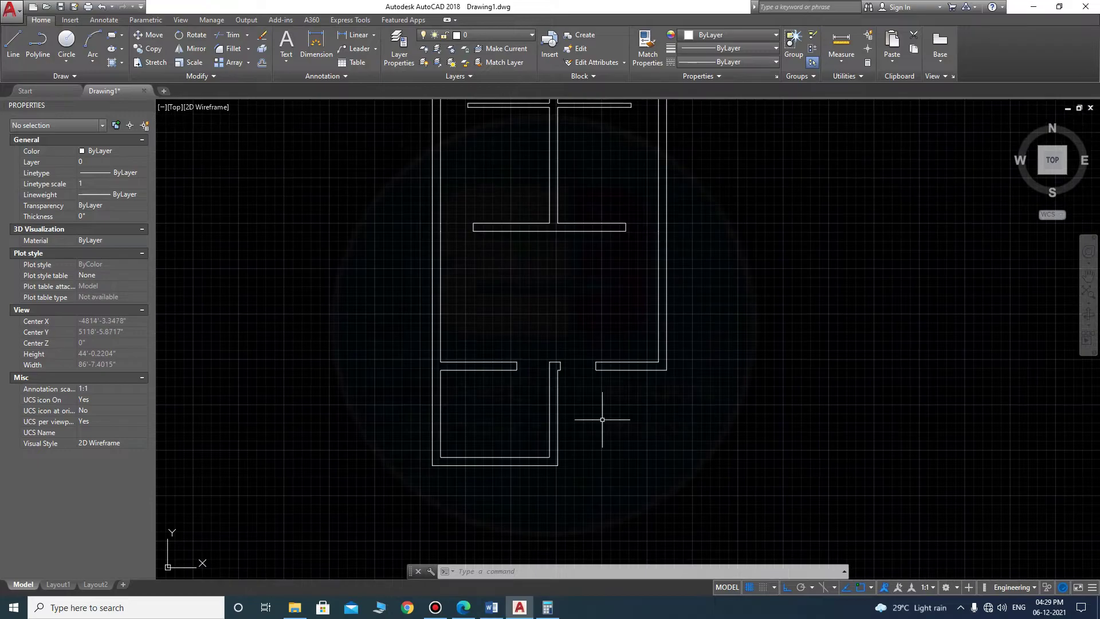
{"action": "scroll", "coordinate": [576, 385], "scroll_direction": "down", "scroll_amount": 3}
{"action": "scroll", "coordinate": [589, 369], "scroll_direction": "up", "scroll_amount": 1}
{"action": "scroll", "coordinate": [585, 458], "scroll_direction": "up", "scroll_amount": 2}
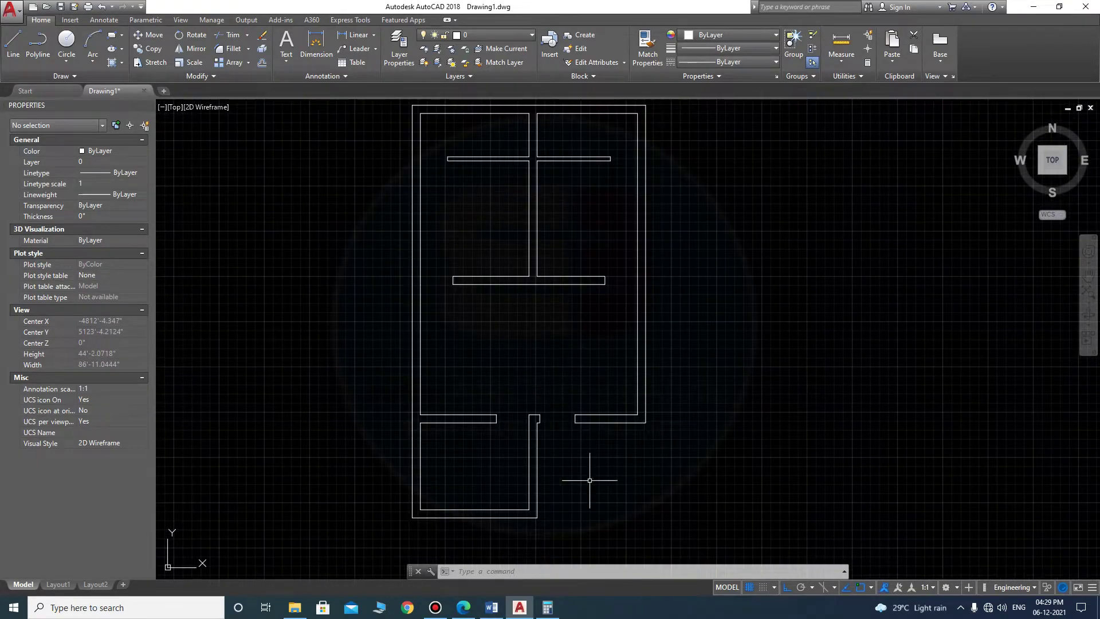
{"action": "middle_click_drag", "start_coordinate": [589, 479], "coordinate": [639, 342]}
{"action": "middle_click_drag", "start_coordinate": [465, 455], "coordinate": [526, 383]}
- Start a polyline below the plan: 4' across, 9" down, then a short 4" side
{"action": "scroll", "coordinate": [522, 390], "scroll_direction": "up", "scroll_amount": 2}
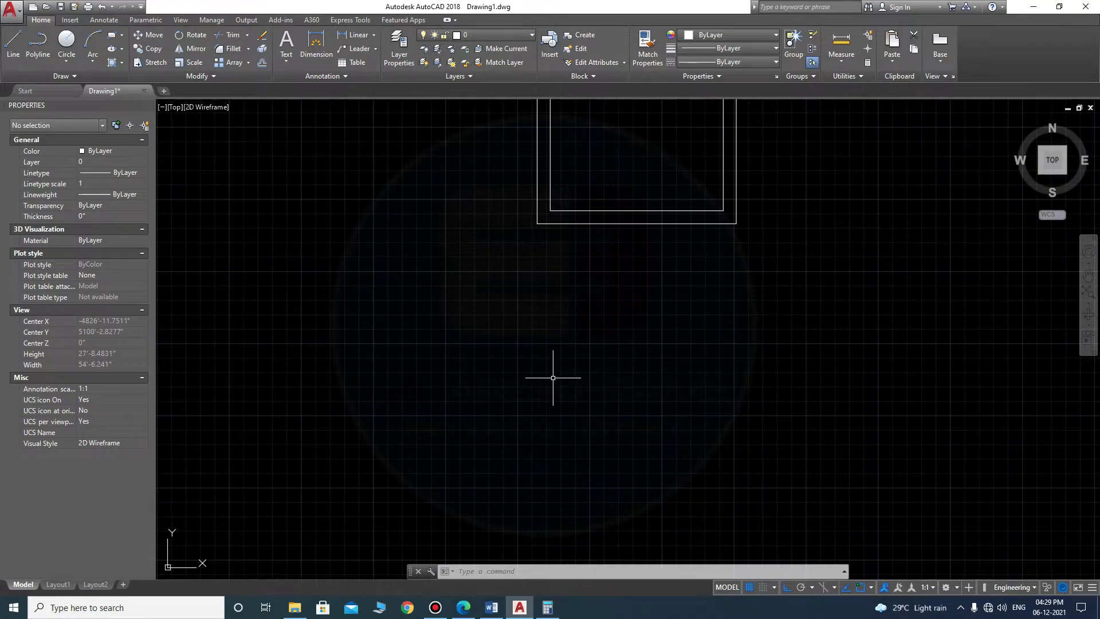
{"action": "type", "text": "P"}
{"action": "key", "text": "Return"}
{"action": "left_click", "coordinate": [438, 332]}
{"action": "type", "text": "4"}
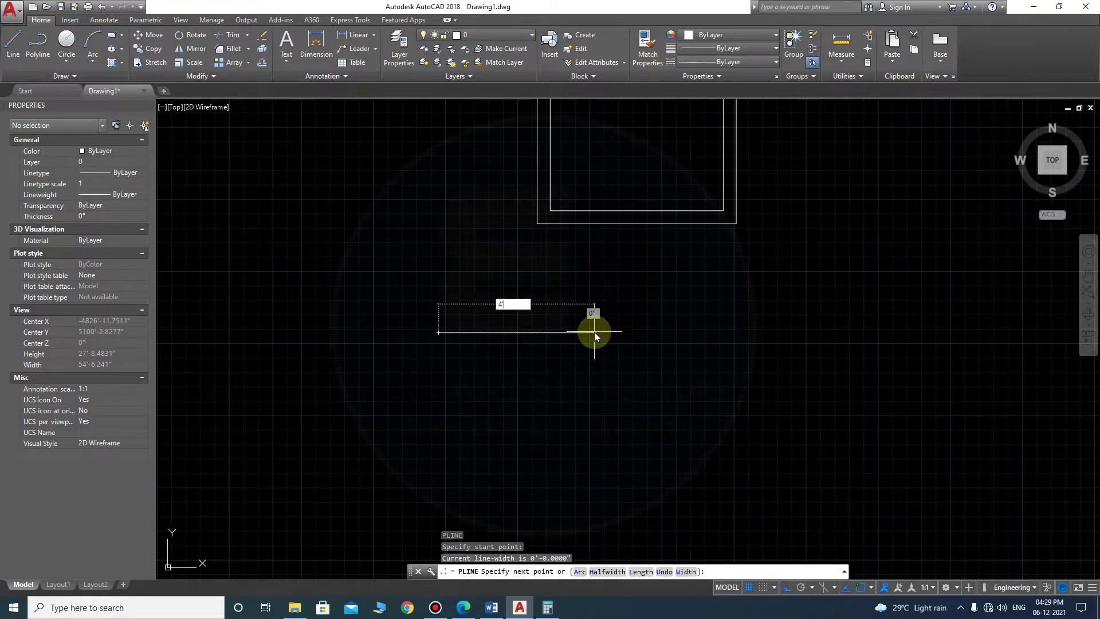
{"action": "key", "text": "Return"}
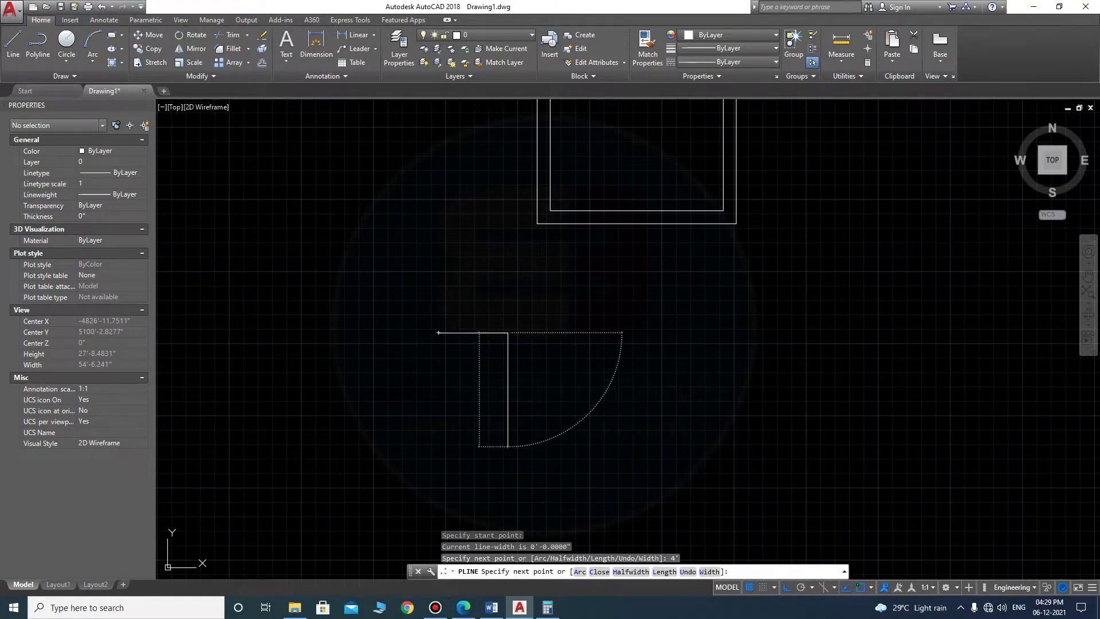
{"action": "type", "text": "9"}
{"action": "key", "text": "Return"}
{"action": "type", "text": "4"}
{"action": "key", "text": "Return"}
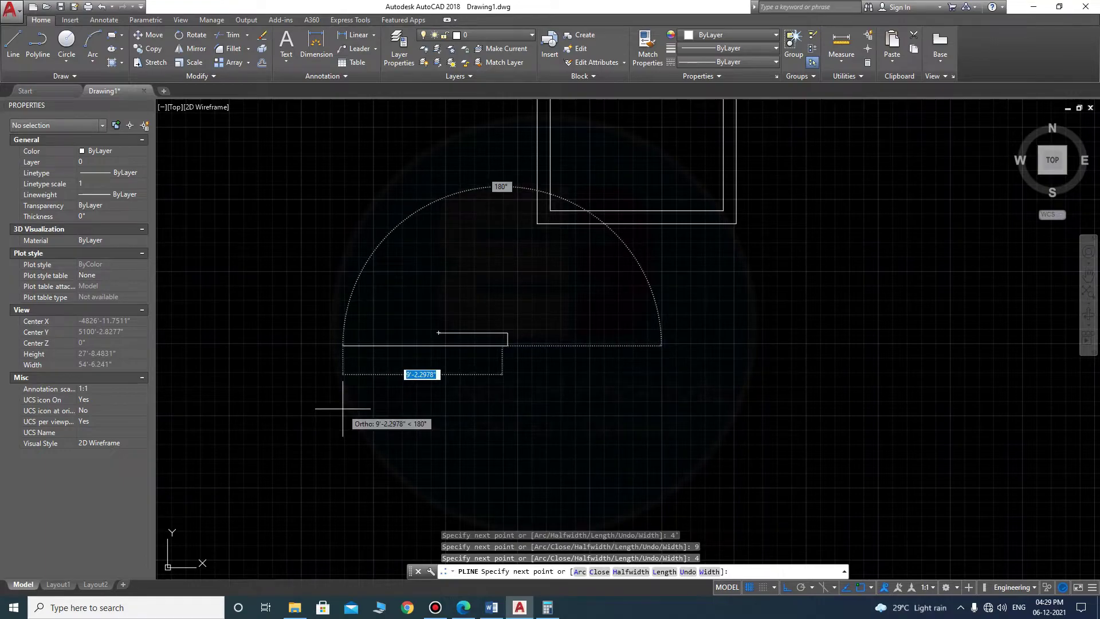
- Undo the 4" side, draw 4' leftward and close the polyline
{"action": "type", "text": "u"}
{"action": "key", "text": "Return"}
{"action": "type", "text": "4'"}
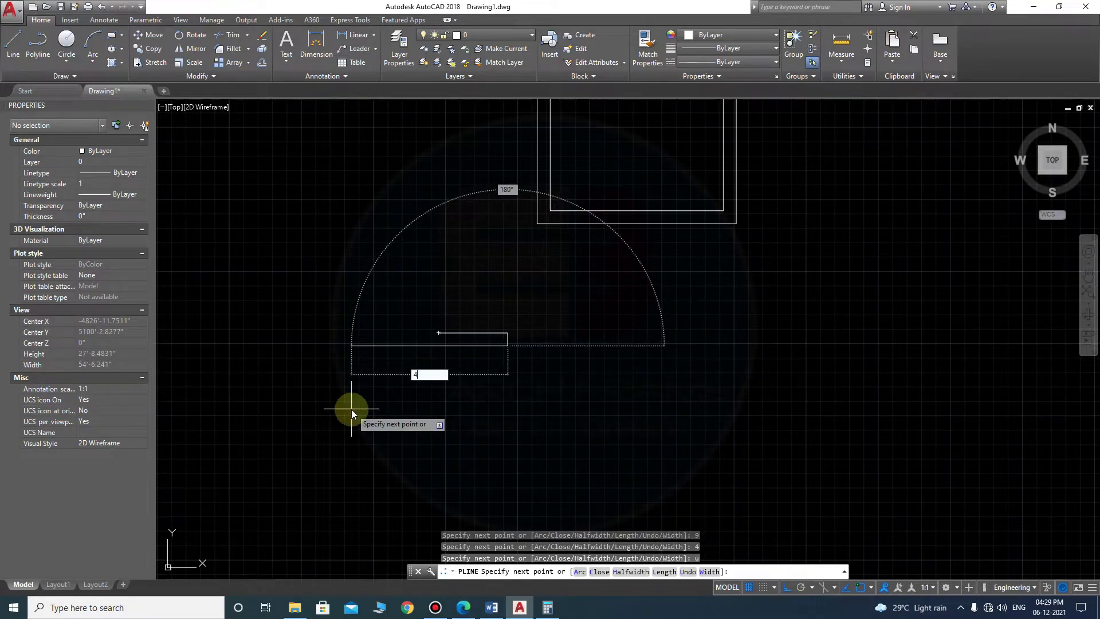
{"action": "key", "text": "Return"}
{"action": "type", "text": "c"}
{"action": "key", "text": "Return"}
{"action": "key", "text": "Escape"}
{"action": "scroll", "coordinate": [460, 350], "scroll_direction": "up", "scroll_amount": 5}
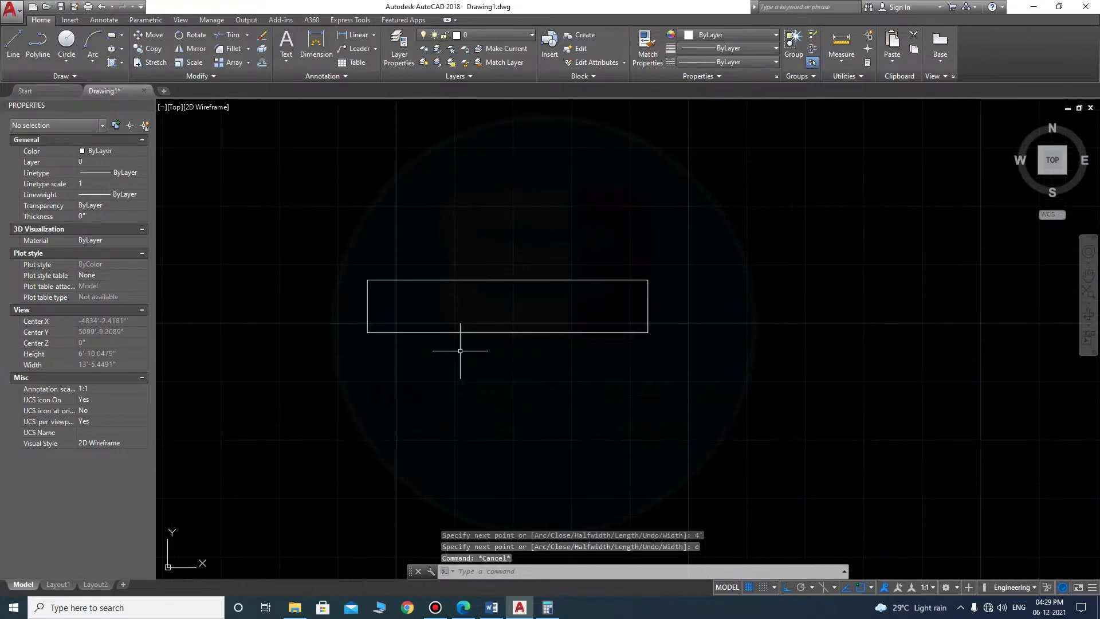
- Draw a centre line between the rectangle's left and right edge midpoints
{"action": "type", "text": "l"}
{"action": "key", "text": "Return"}
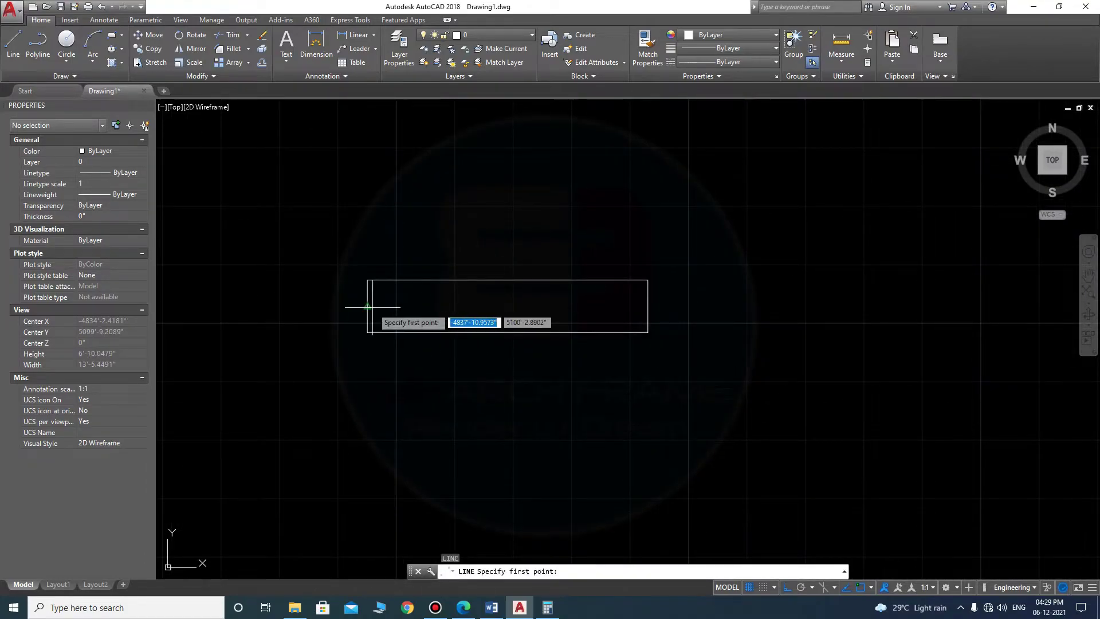
{"action": "left_click", "coordinate": [368, 307]}
{"action": "left_click", "coordinate": [649, 306]}
{"action": "key", "text": "Escape"}
- Copy the rectangle and its centre line into the wall opening above
{"action": "left_click", "coordinate": [755, 388]}
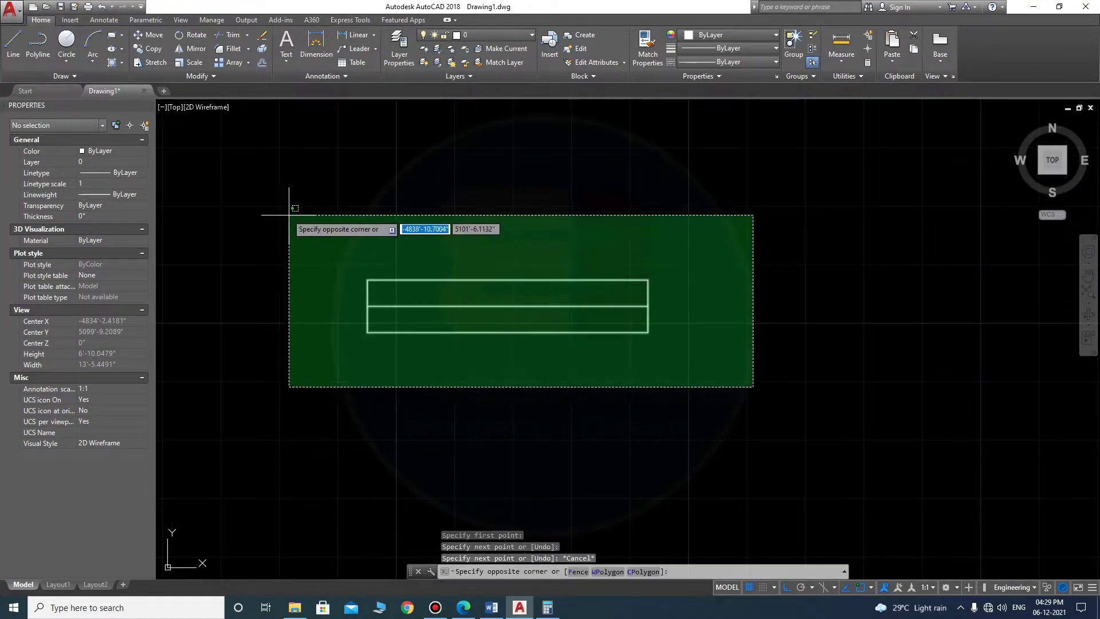
{"action": "left_click", "coordinate": [282, 196]}
{"action": "type", "text": "Co"}
{"action": "key", "text": "Return"}
{"action": "left_click", "coordinate": [507, 279]}
{"action": "scroll", "coordinate": [487, 344], "scroll_direction": "down", "scroll_amount": 5}
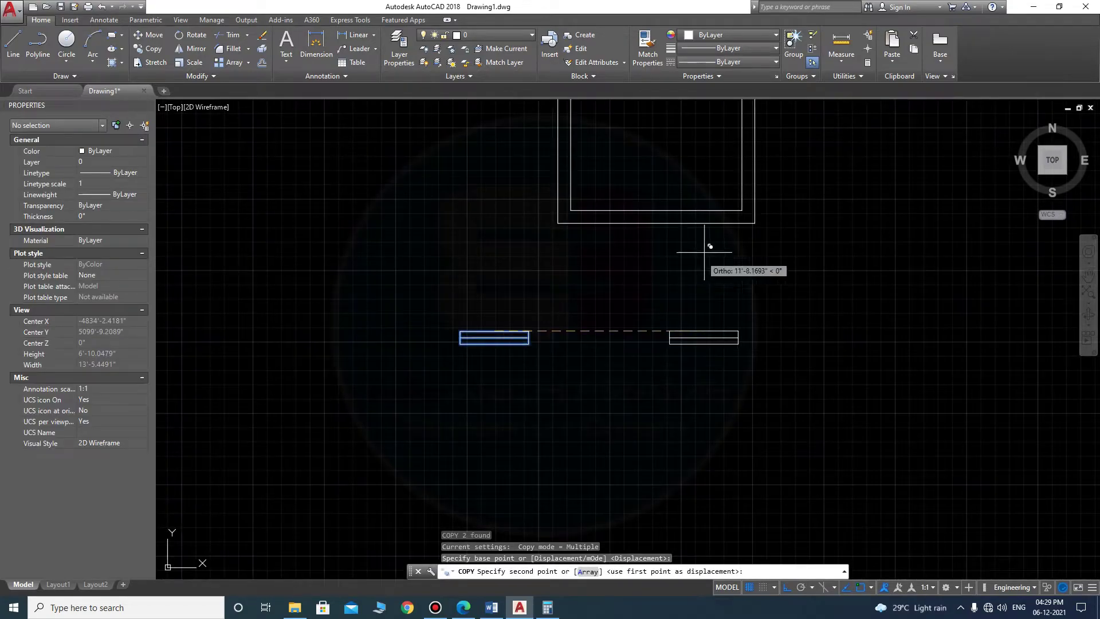
{"action": "left_click", "coordinate": [656, 210]}
{"action": "key", "text": "Escape"}
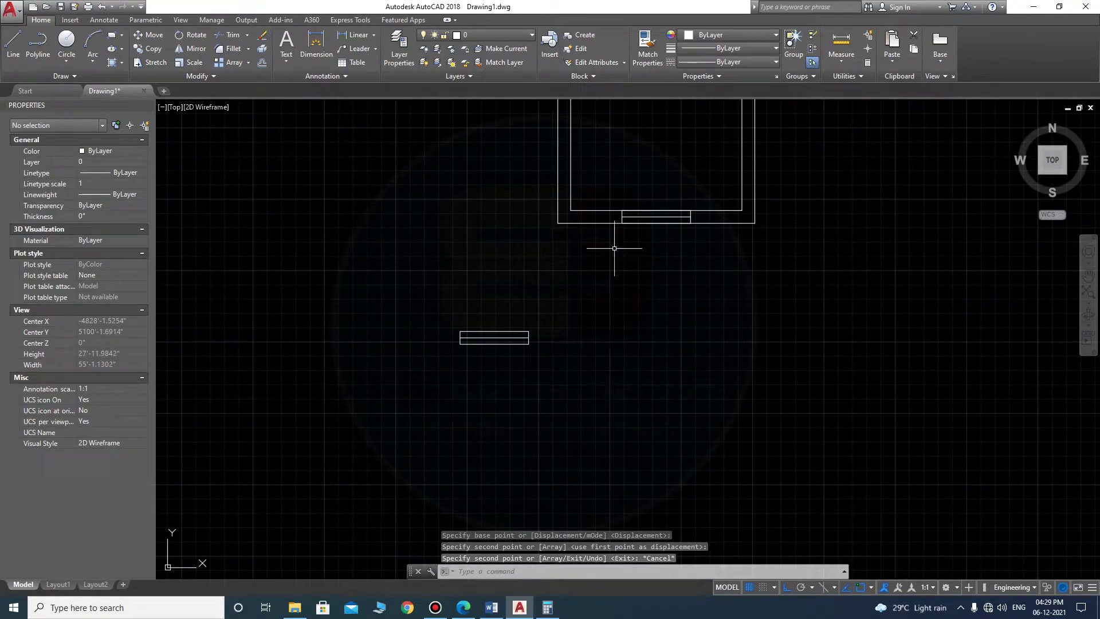
{"action": "scroll", "coordinate": [533, 342], "scroll_direction": "up", "scroll_amount": 5}
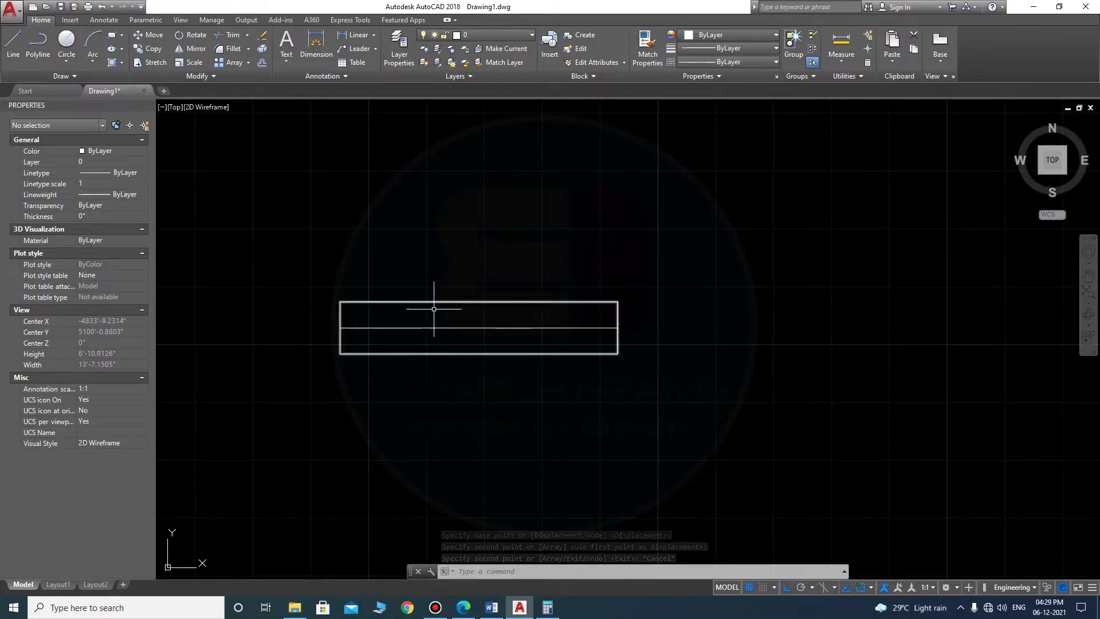
{"action": "left_click", "coordinate": [476, 332]}
{"action": "key", "text": "Escape"}
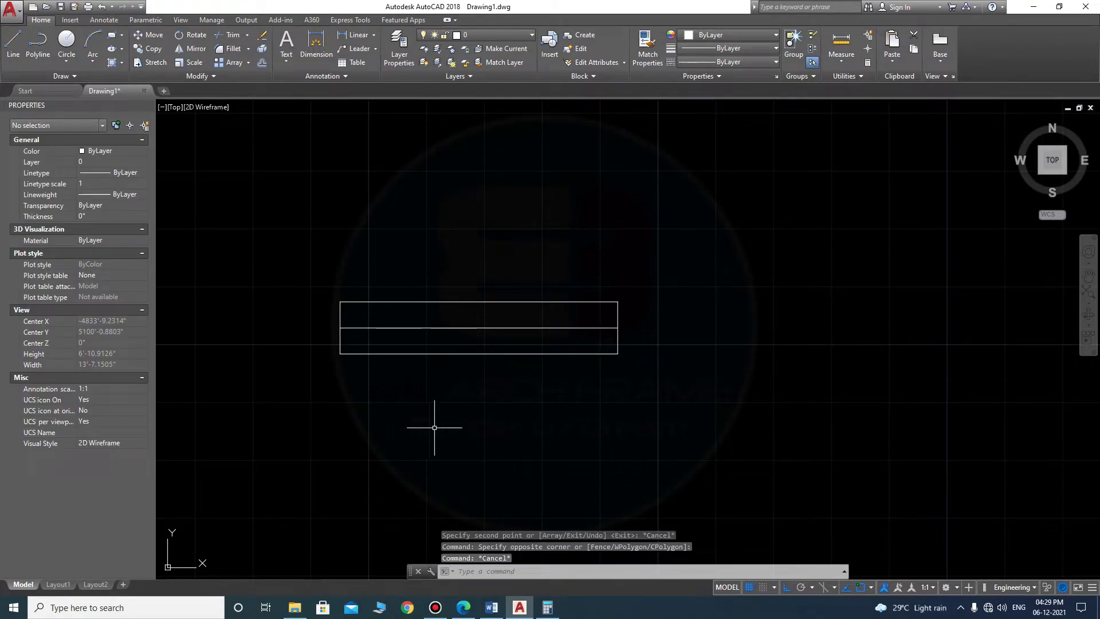
- Draw a small post polyline and move it into the middle of the window
{"action": "type", "text": "pl"}
{"action": "key", "text": "Return"}
{"action": "scroll", "coordinate": [384, 398], "scroll_direction": "up", "scroll_amount": 2}
{"action": "left_click", "coordinate": [372, 393]}
{"action": "key", "text": "Return"}
{"action": "scroll", "coordinate": [366, 401], "scroll_direction": "up", "scroll_amount": 2}
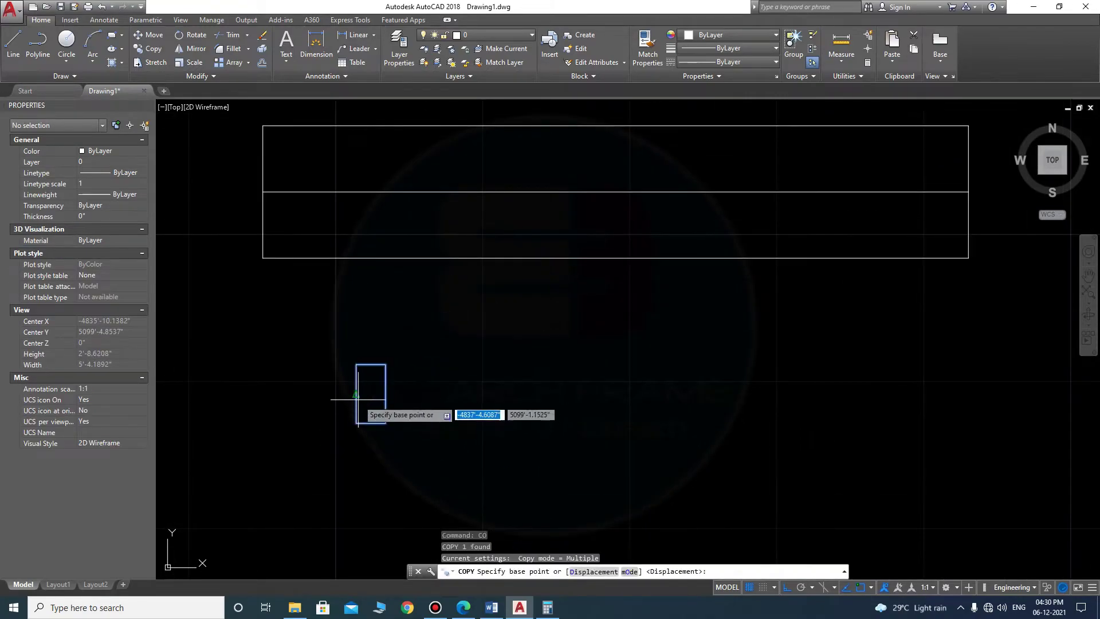
{"action": "left_click", "coordinate": [421, 258]}
{"action": "type", "text": "m"}
{"action": "key", "text": "Return"}
{"action": "left_click", "coordinate": [520, 281]}
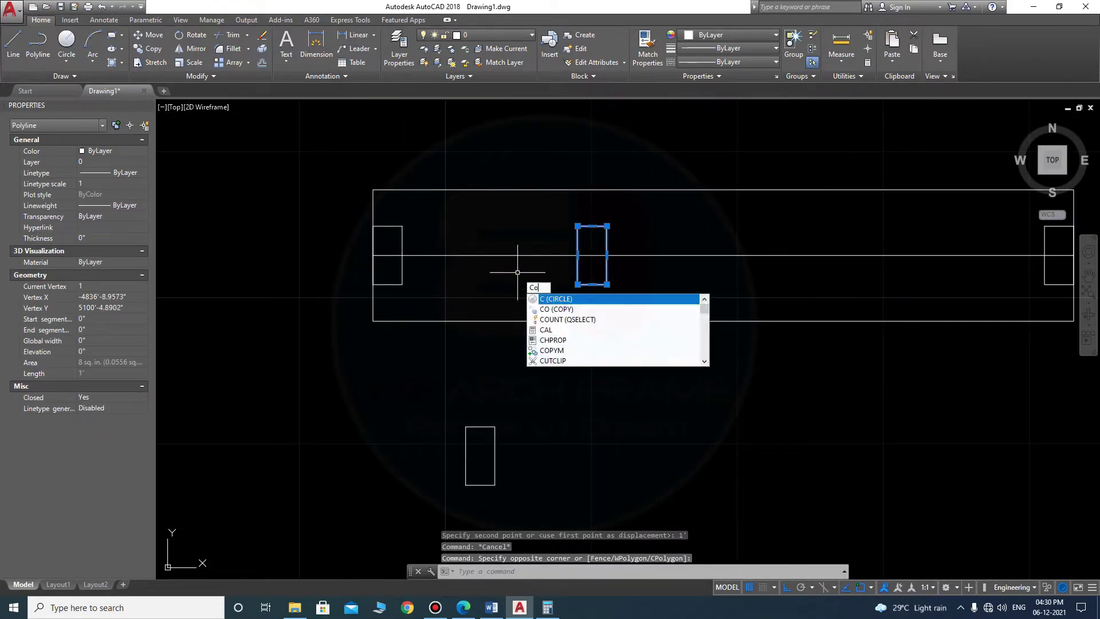
{"action": "left_click", "coordinate": [634, 288]}
- Shift the middle posts to space them along the window
{"action": "left_click", "coordinate": [363, 209]}
{"action": "left_click", "coordinate": [712, 369]}
{"action": "key", "text": "Return"}
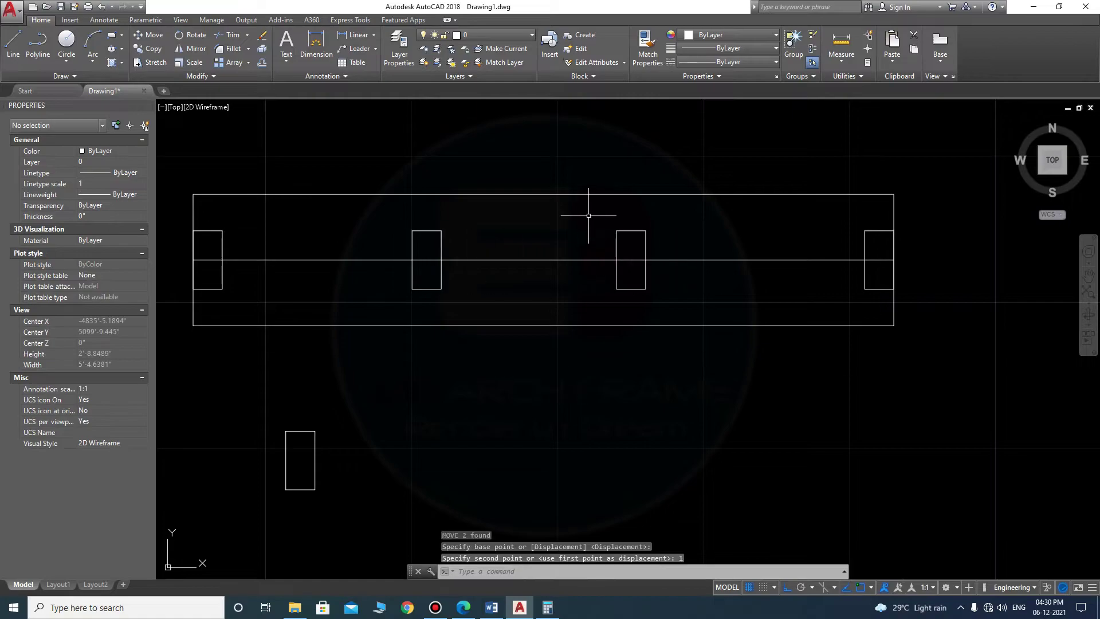
{"action": "left_click", "coordinate": [587, 216]}
{"action": "left_click", "coordinate": [737, 278]}
- Draw a thin pane rectangle and copy it into the gaps between the posts
{"action": "type", "text": "rec"}
{"action": "key", "text": "Return"}
{"action": "left_click", "coordinate": [369, 407]}
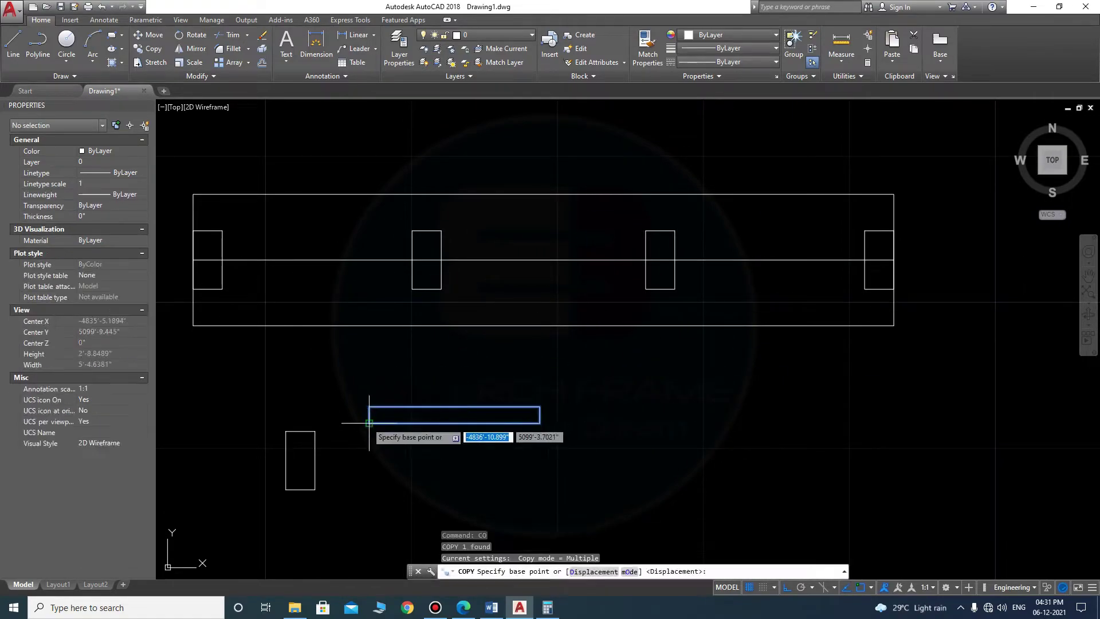
{"action": "left_click", "coordinate": [541, 423]}
{"action": "left_click", "coordinate": [442, 410]}
{"action": "type", "text": "co"}
{"action": "key", "text": "Return"}
{"action": "scroll", "coordinate": [407, 294], "scroll_direction": "up", "scroll_amount": 3}
{"action": "left_click", "coordinate": [195, 245]}
{"action": "scroll", "coordinate": [614, 361], "scroll_direction": "down", "scroll_amount": 3}
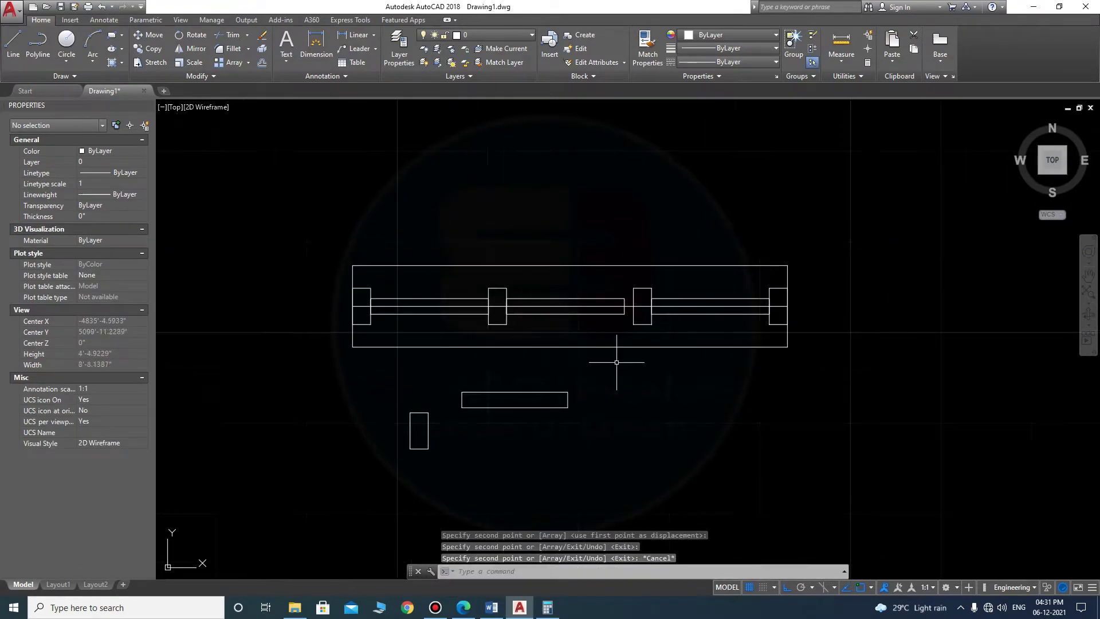
{"action": "scroll", "coordinate": [615, 247], "scroll_direction": "up", "scroll_amount": 3}
{"action": "left_click", "coordinate": [614, 246]}
{"action": "scroll", "coordinate": [614, 246], "scroll_direction": "down", "scroll_amount": 3}
{"action": "key", "text": "Escape"}
- Stretch the middle pane's end so it spans its gap
{"action": "type", "text": "s"}
{"action": "key", "text": "Return"}
{"action": "left_click", "coordinate": [517, 245]}
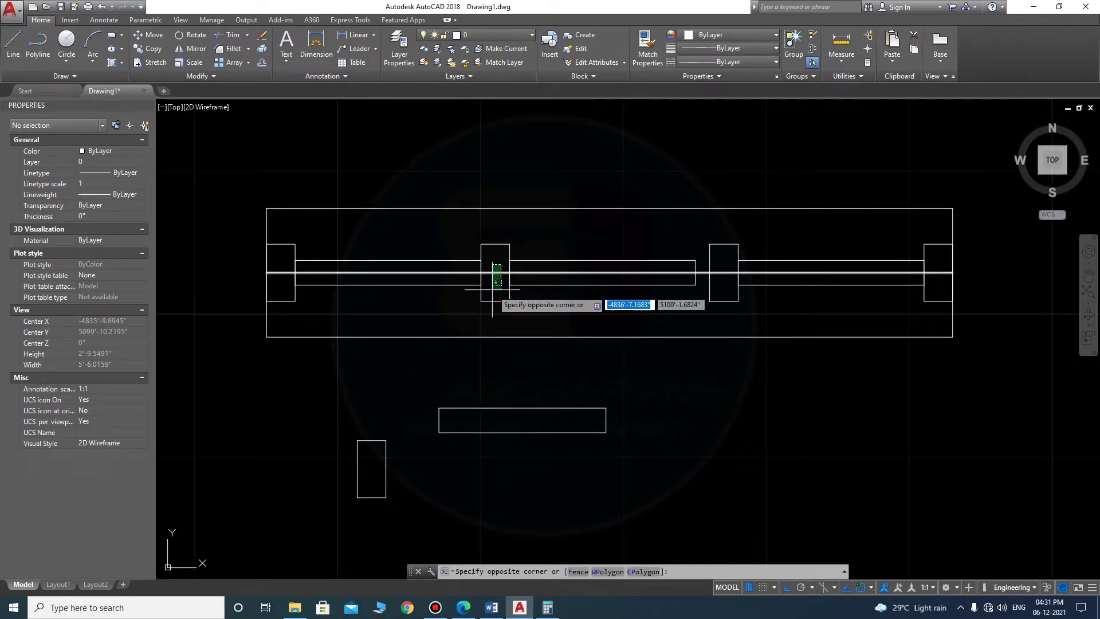
{"action": "left_click", "coordinate": [479, 306]}
{"action": "key", "text": "Return"}
{"action": "left_click", "coordinate": [564, 229]}
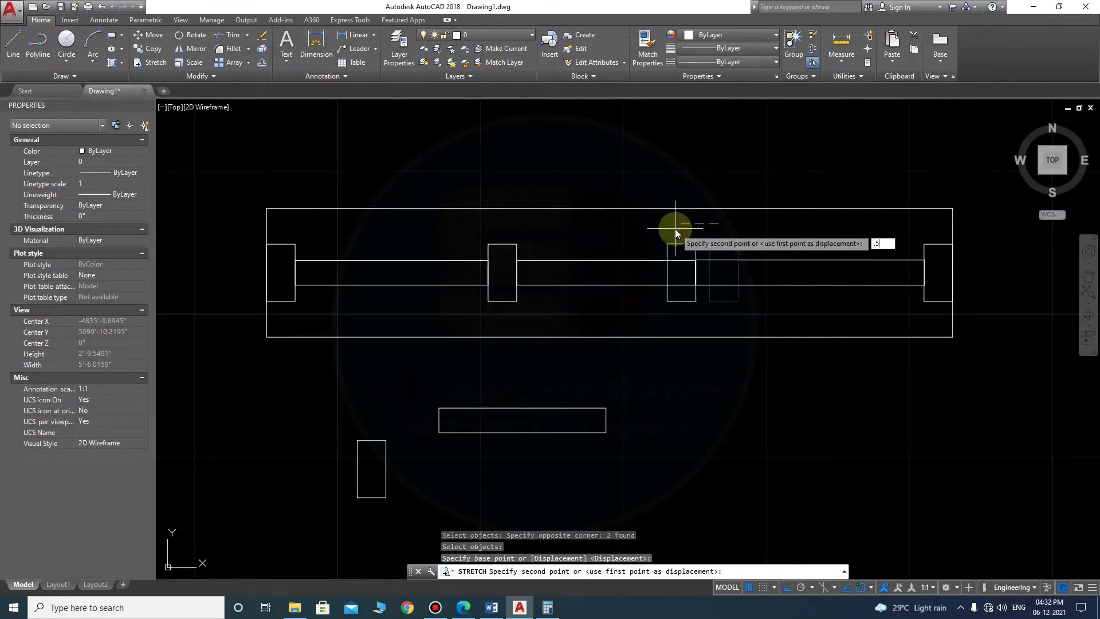
{"action": "key", "text": "Escape"}
- Measure the distance from the right post's corner with DIST
{"action": "type", "text": "dist"}
{"action": "key", "text": "Return"}
{"action": "scroll", "coordinate": [573, 258], "scroll_direction": "up", "scroll_amount": 3}
{"action": "scroll", "coordinate": [573, 258], "scroll_direction": "down", "scroll_amount": 3}
{"action": "left_click", "coordinate": [620, 332]}
{"action": "left_click", "coordinate": [435, 333]}
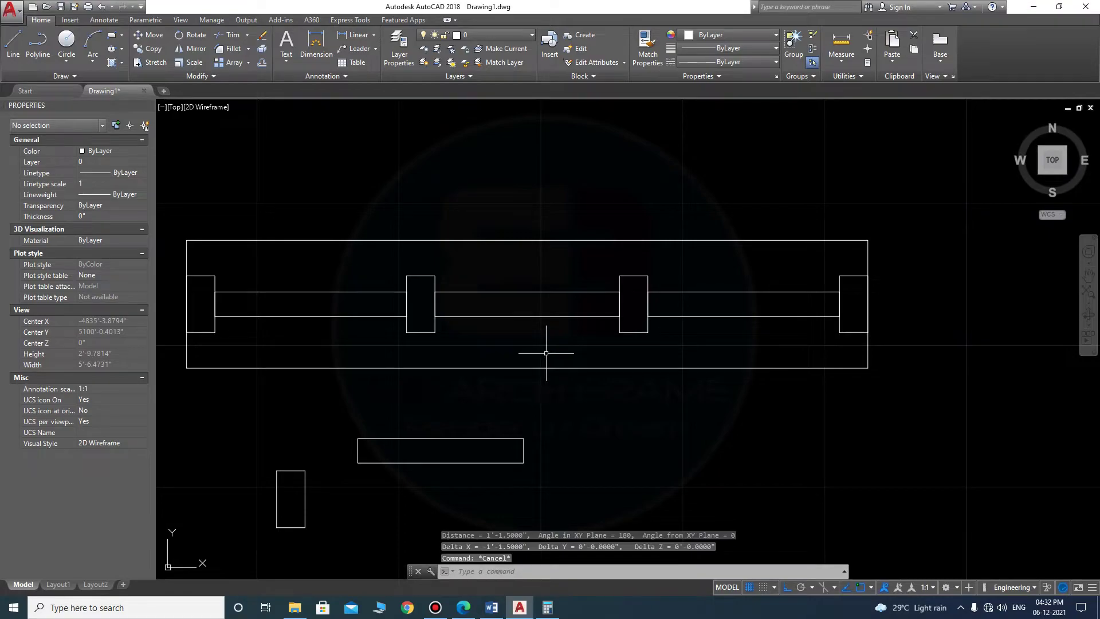
{"action": "scroll", "coordinate": [546, 351], "scroll_direction": "down", "scroll_amount": 3}
- Erase the two spare rectangles below the window
{"action": "left_click_drag", "start_coordinate": [504, 367], "coordinate": [393, 405]}
{"action": "type", "text": "e"}
{"action": "key", "text": "Return"}
{"action": "scroll", "coordinate": [755, 329], "scroll_direction": "up", "scroll_amount": 2}
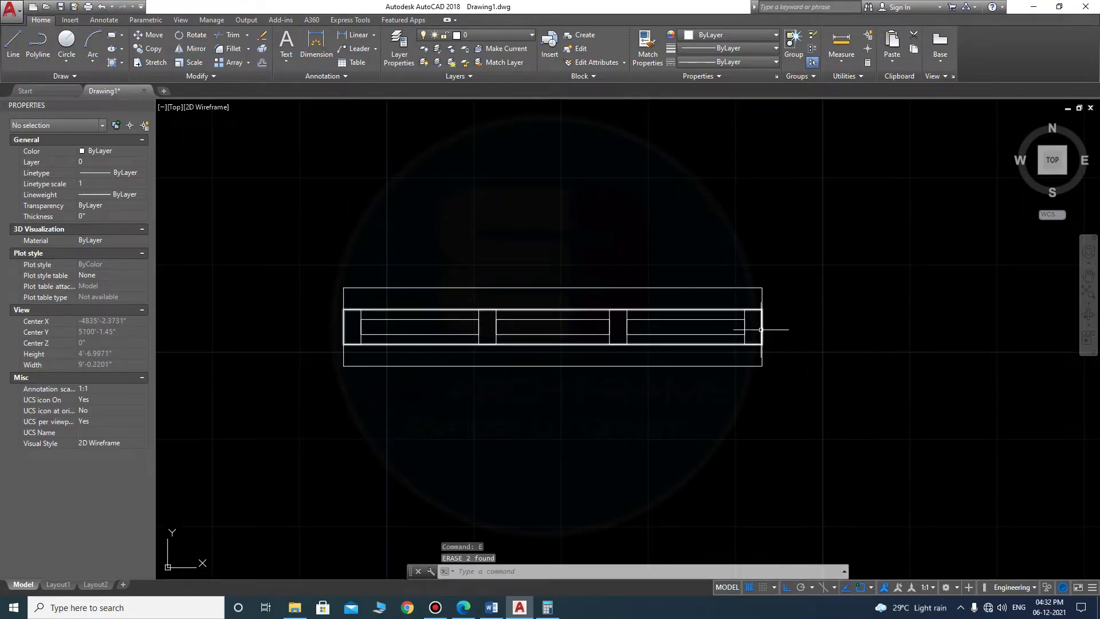
- Colour the eight inner posts and panes Red, then select the whole window unit
{"action": "scroll", "coordinate": [428, 332], "scroll_direction": "down", "scroll_amount": 3}
{"action": "left_click", "coordinate": [364, 293]}
{"action": "key", "text": "Escape"}
{"action": "scroll", "coordinate": [402, 324], "scroll_direction": "up", "scroll_amount": 2}
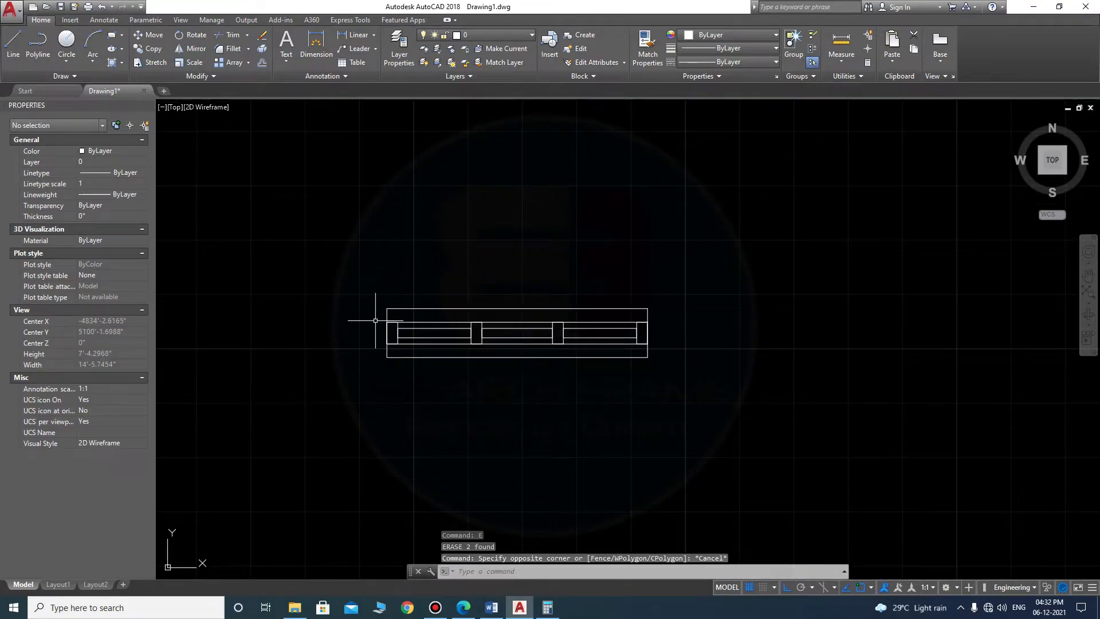
{"action": "left_click", "coordinate": [381, 310]}
{"action": "left_click", "coordinate": [665, 345]}
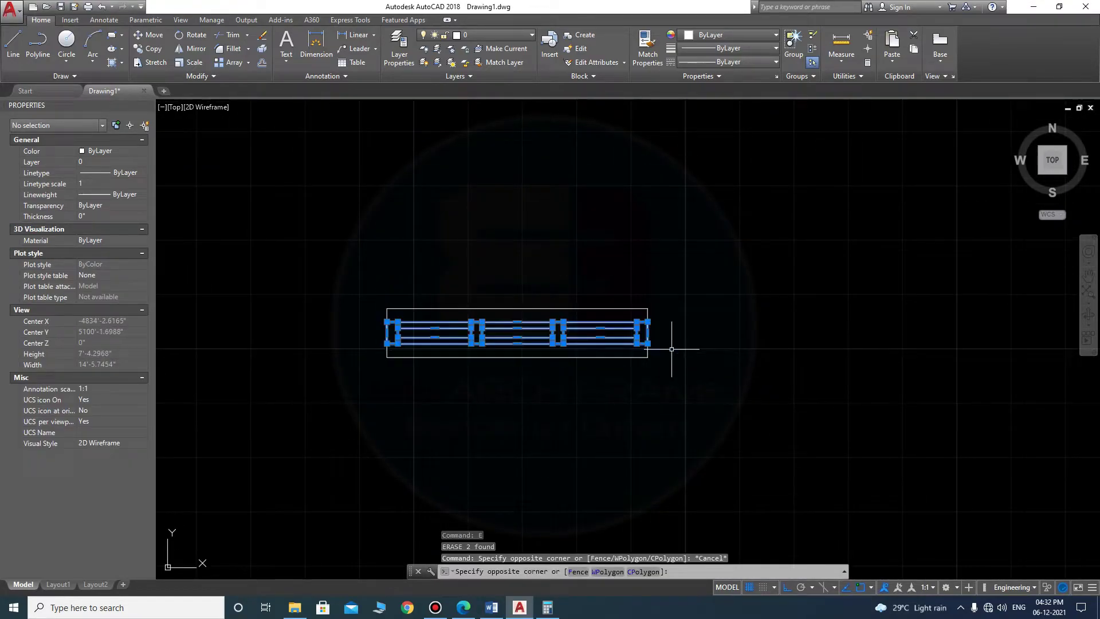
{"action": "left_click", "coordinate": [720, 40]}
{"action": "left_click", "coordinate": [720, 99]}
{"action": "key", "text": "Escape"}
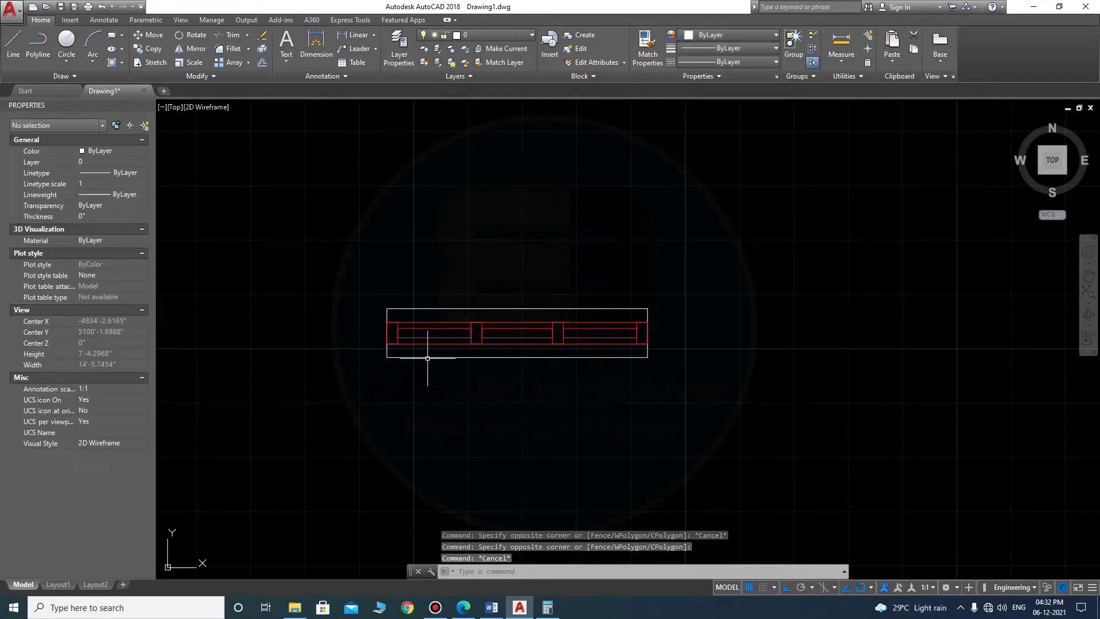
{"action": "left_click", "coordinate": [349, 258]}
{"action": "left_click", "coordinate": [724, 412]}
- Copy the red window unit to the right of the original
{"action": "type", "text": "co"}
{"action": "key", "text": "Return"}
{"action": "left_click", "coordinate": [454, 433]}
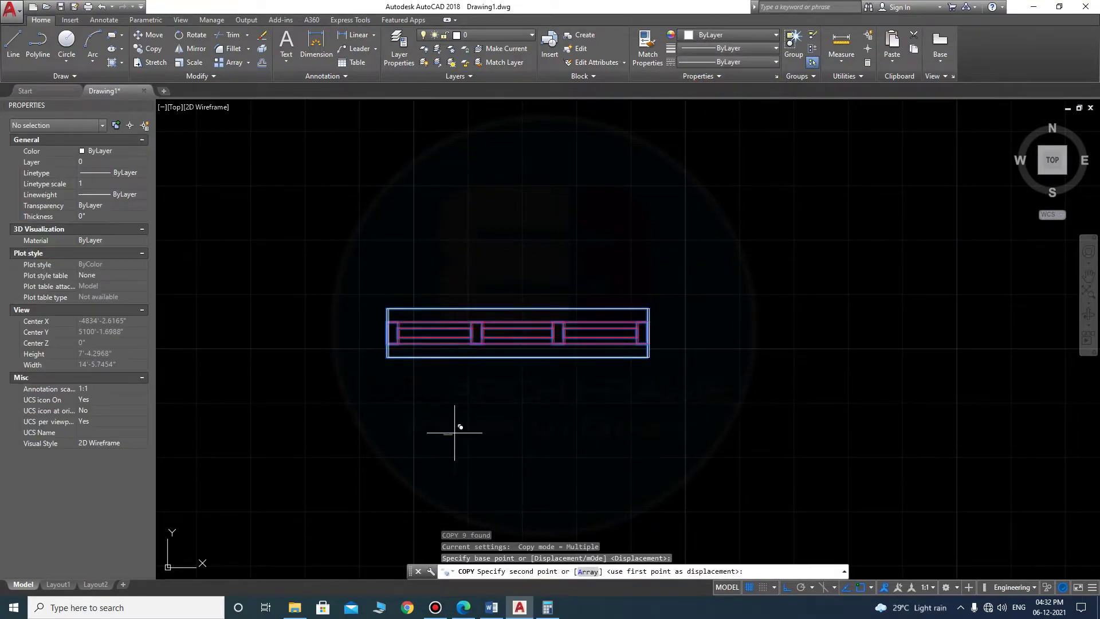
{"action": "left_click", "coordinate": [774, 440]}
{"action": "key", "text": "Escape"}
{"action": "scroll", "coordinate": [859, 332], "scroll_direction": "up", "scroll_amount": 5}
{"action": "left_click", "coordinate": [779, 329]}
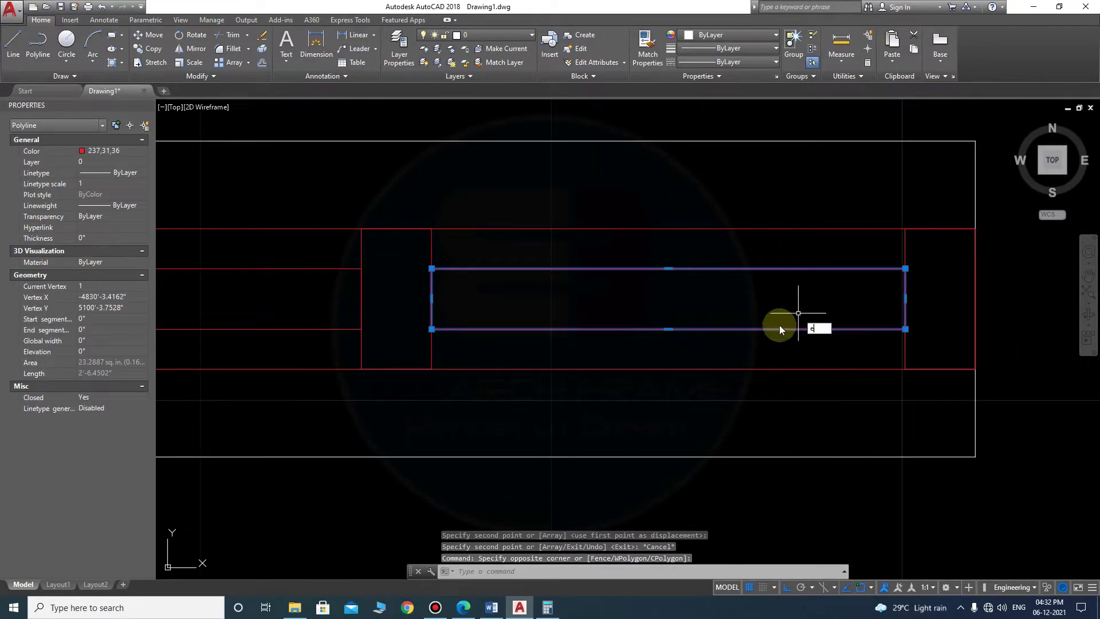
{"action": "key", "text": "Return"}
{"action": "scroll", "coordinate": [779, 329], "scroll_direction": "down", "scroll_amount": 5}
- Stretch the right end of the window copy to shorten it
{"action": "type", "text": "s"}
{"action": "key", "text": "Return"}
{"action": "left_click", "coordinate": [861, 433]}
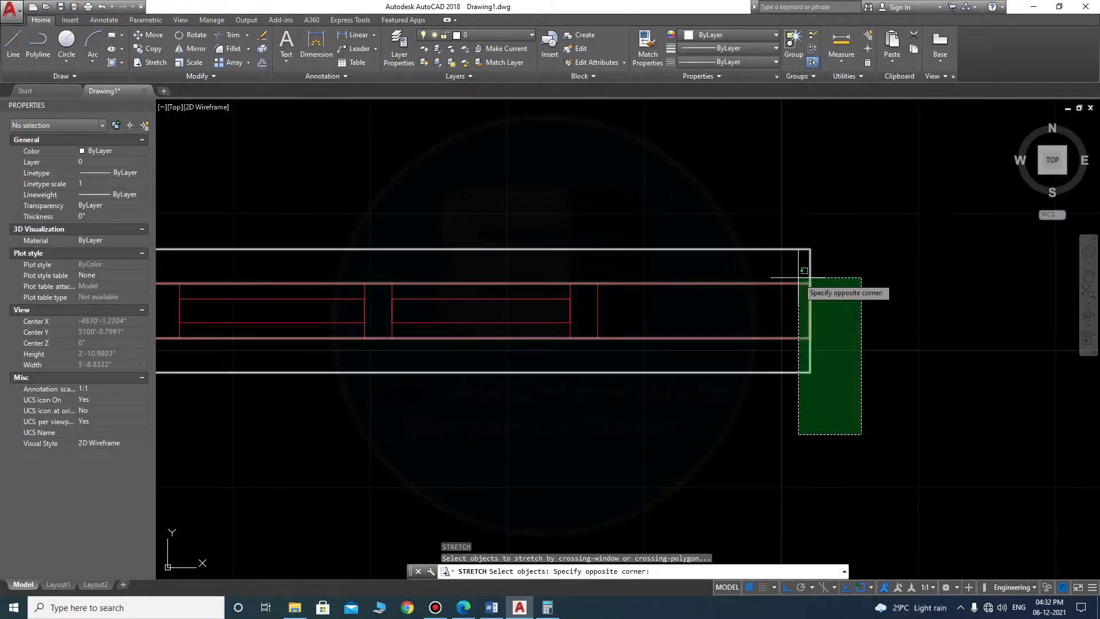
{"action": "left_click", "coordinate": [805, 271]}
{"action": "key", "text": "Return"}
{"action": "left_click", "coordinate": [808, 338]}
{"action": "left_click", "coordinate": [597, 338]}
{"action": "key", "text": "Escape"}
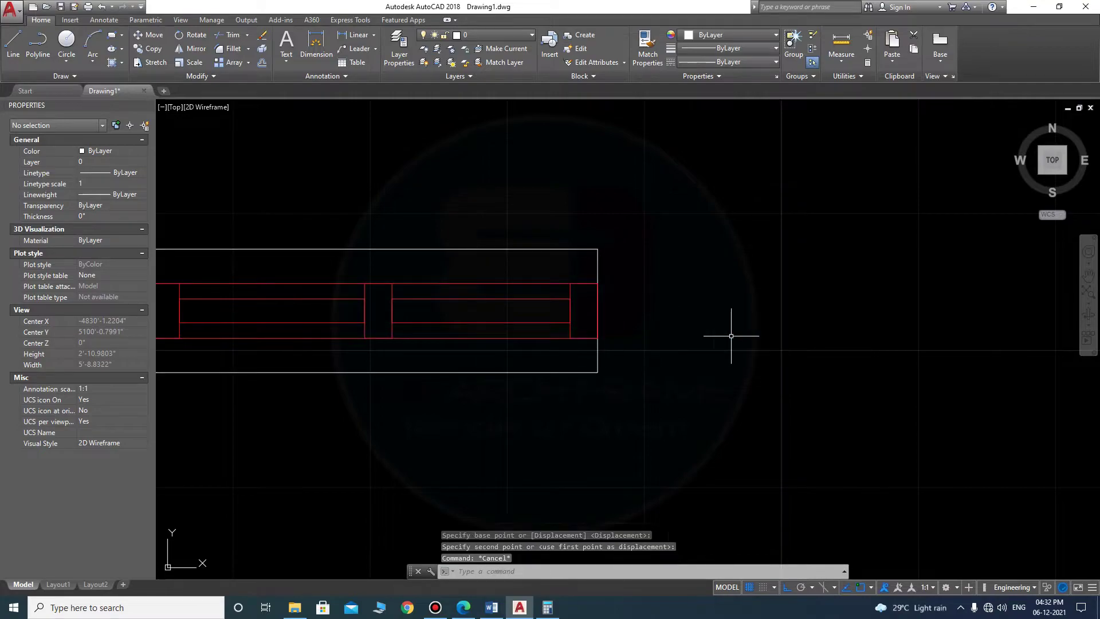
{"action": "middle_click_drag", "start_coordinate": [731, 336], "coordinate": [814, 317]}
- Measure the window frame's overall width with DIST
{"action": "type", "text": "dist"}
{"action": "key", "text": "Return"}
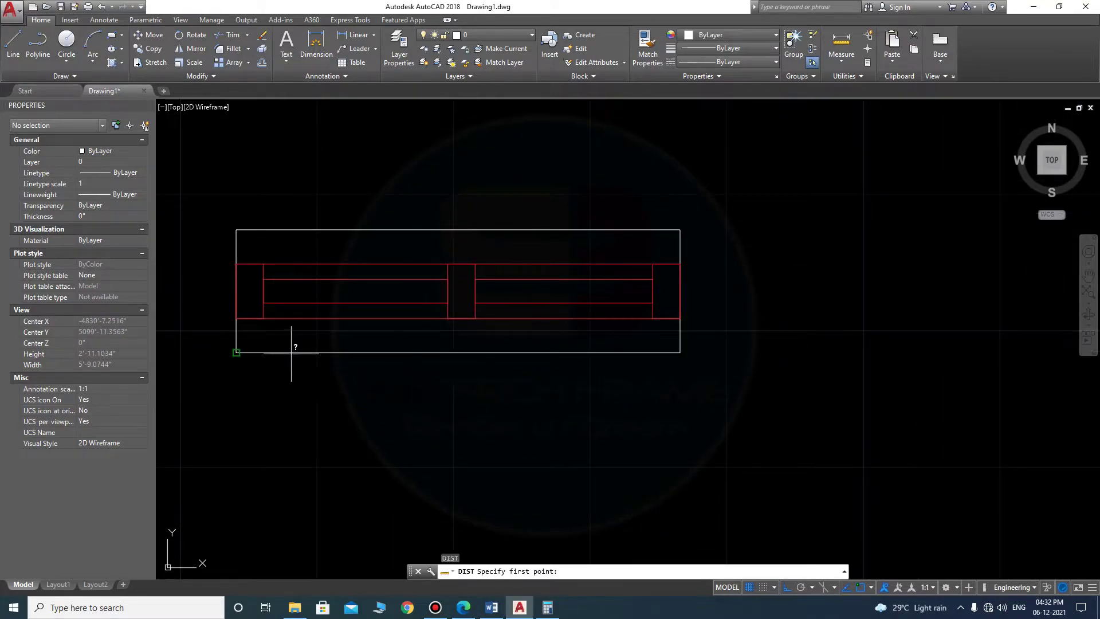
{"action": "left_click", "coordinate": [236, 352]}
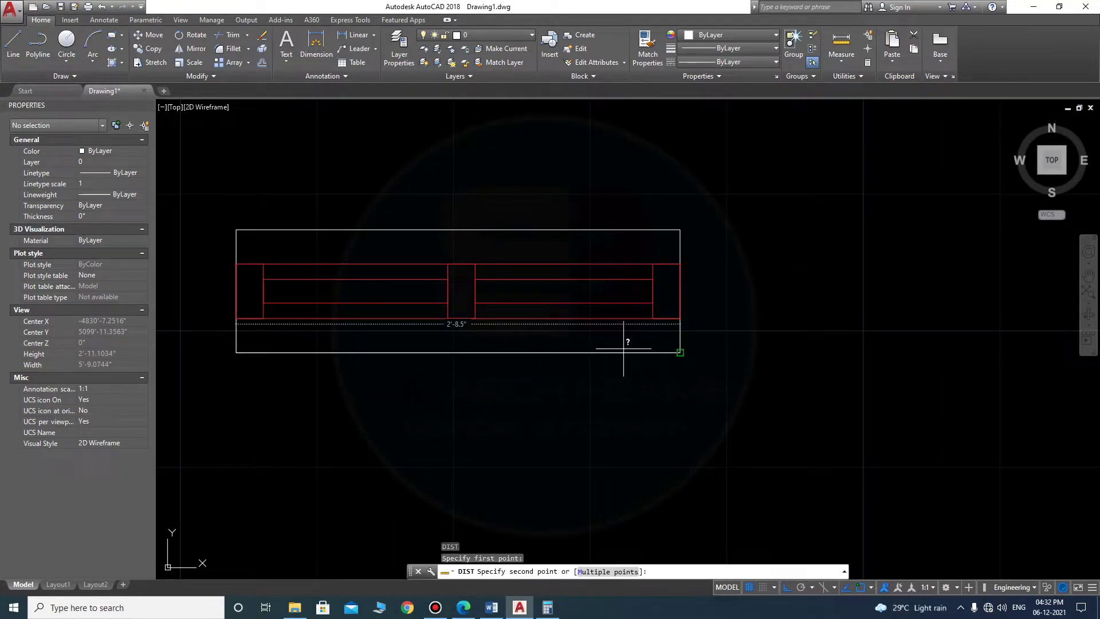
{"action": "left_click", "coordinate": [624, 348]}
{"action": "key", "text": "Escape"}
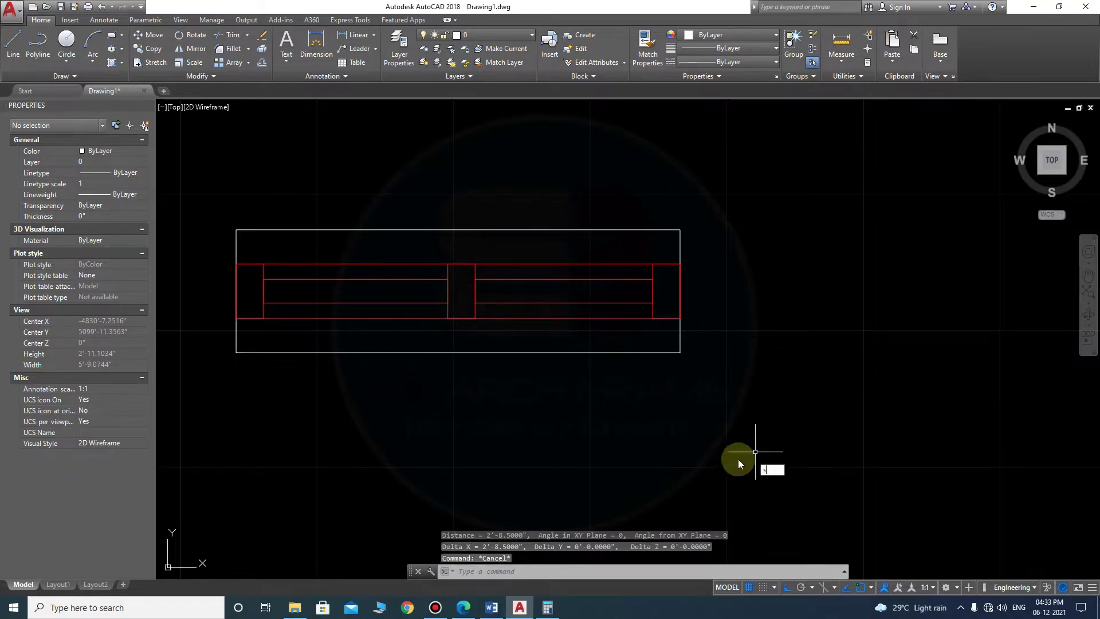
- Stretch the window's right end 0.5 longer
{"action": "key", "text": "Return"}
{"action": "left_click", "coordinate": [775, 431]}
{"action": "left_click", "coordinate": [659, 178]}
{"action": "key", "text": "Return"}
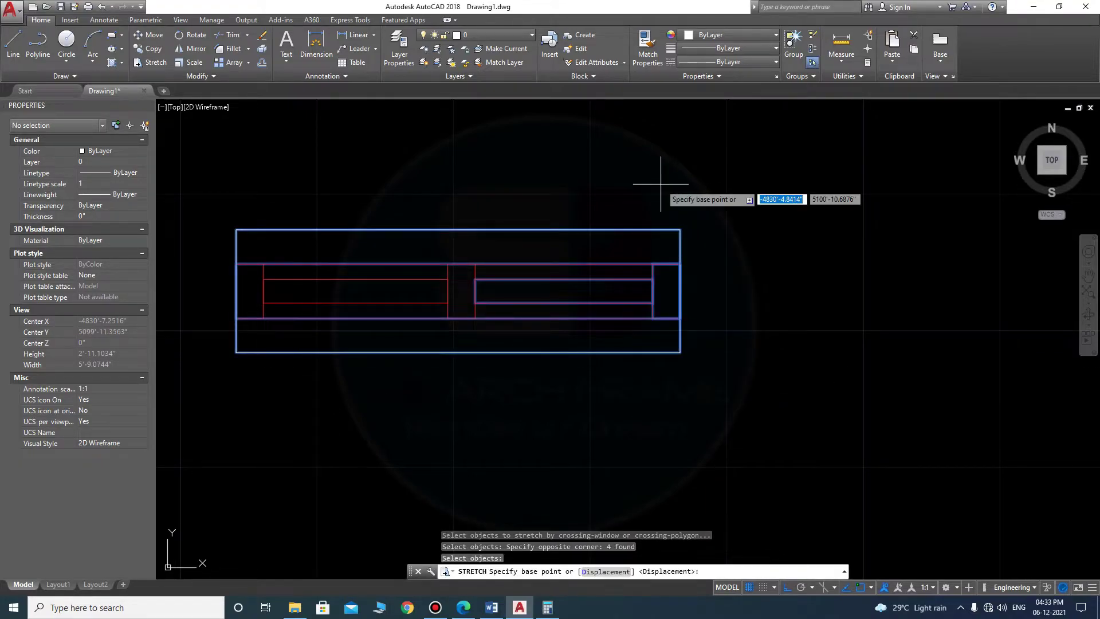
{"action": "left_click", "coordinate": [661, 184]}
{"action": "type", "text": ".5"}
{"action": "key", "text": "Return"}
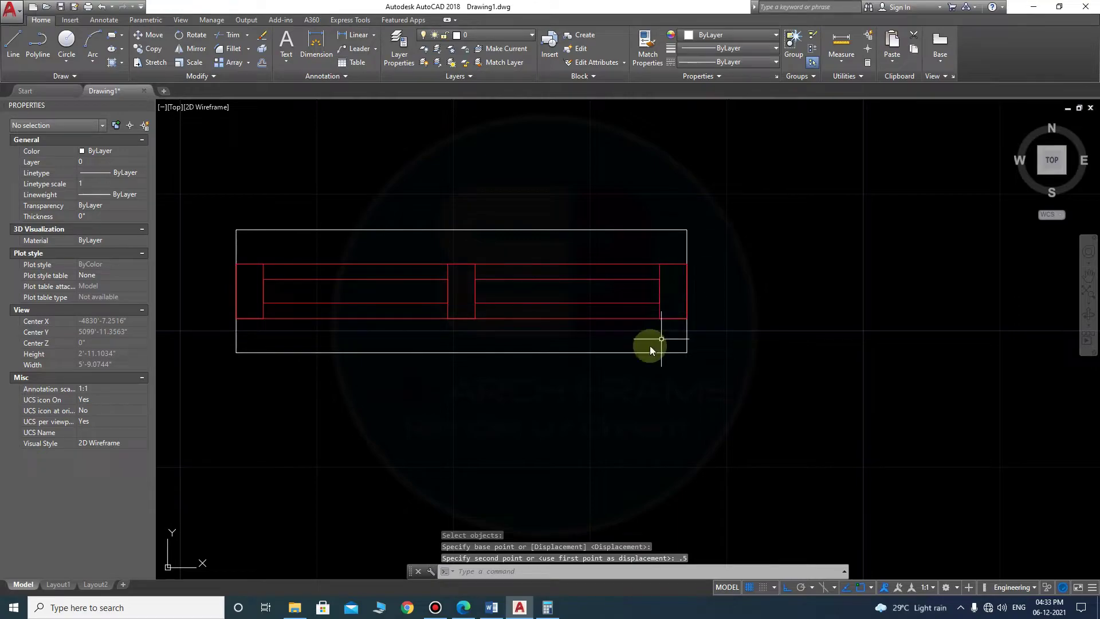
{"action": "type", "text": "d"}
- Measure the pane lengths and the gap between panes
{"action": "key", "text": "Return"}
{"action": "left_click", "coordinate": [264, 318]}
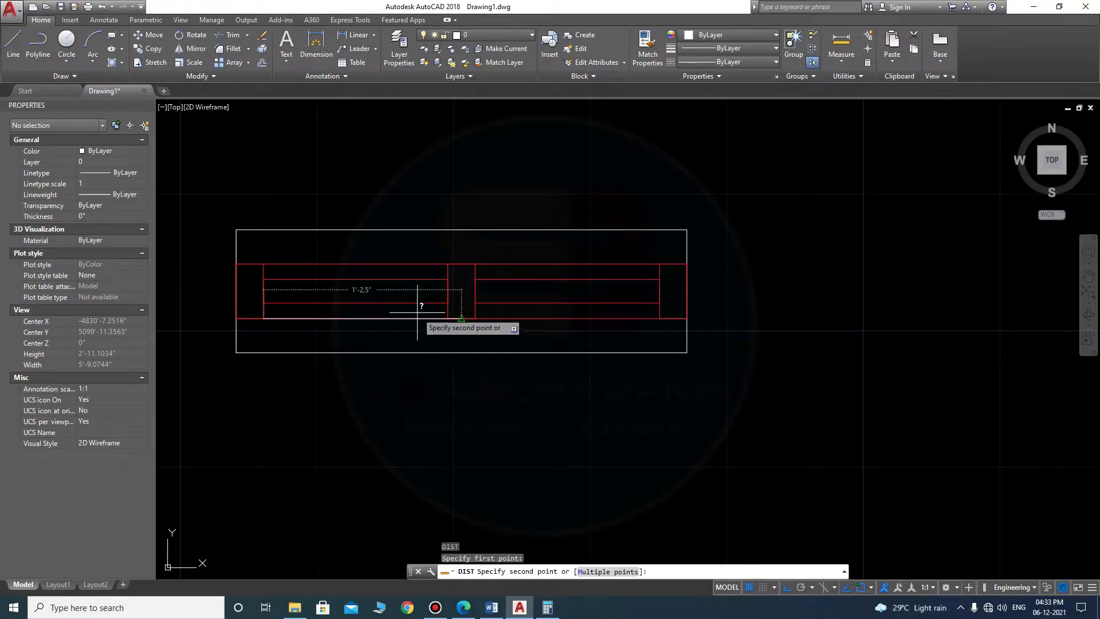
{"action": "left_click", "coordinate": [447, 318]}
{"action": "key", "text": "Return"}
{"action": "left_click", "coordinate": [475, 318]}
{"action": "left_click", "coordinate": [656, 318]}
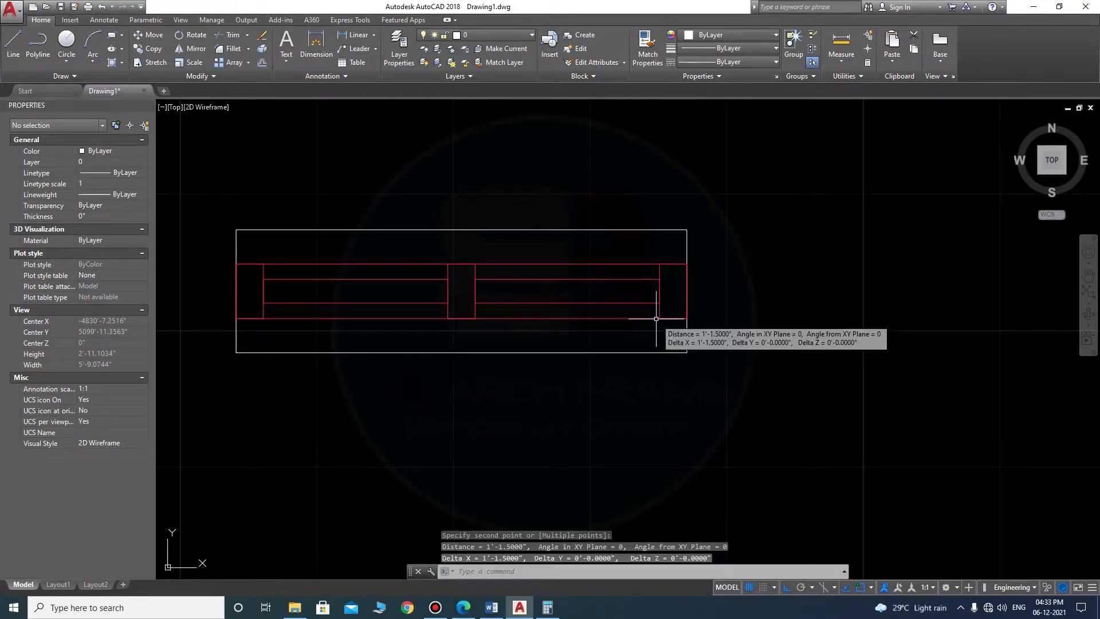
- Stretch the right panel of the window by 1
{"action": "type", "text": "s"}
{"action": "key", "text": "Return"}
{"action": "left_click", "coordinate": [826, 452]}
{"action": "left_click", "coordinate": [645, 190]}
{"action": "key", "text": "Return"}
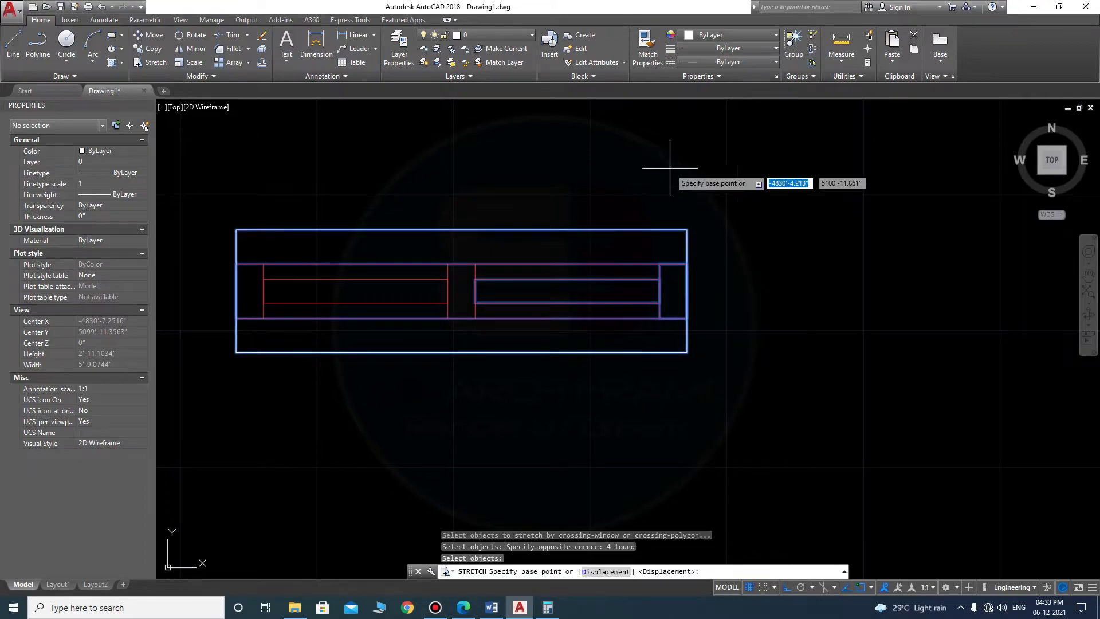
{"action": "left_click", "coordinate": [670, 168]}
{"action": "type", "text": "1"}
{"action": "key", "text": "Return"}
- Stretch the window's right side by another 1 inch and recheck its width
{"action": "key", "text": "Return"}
{"action": "left_click", "coordinate": [845, 168]}
{"action": "left_click", "coordinate": [431, 440]}
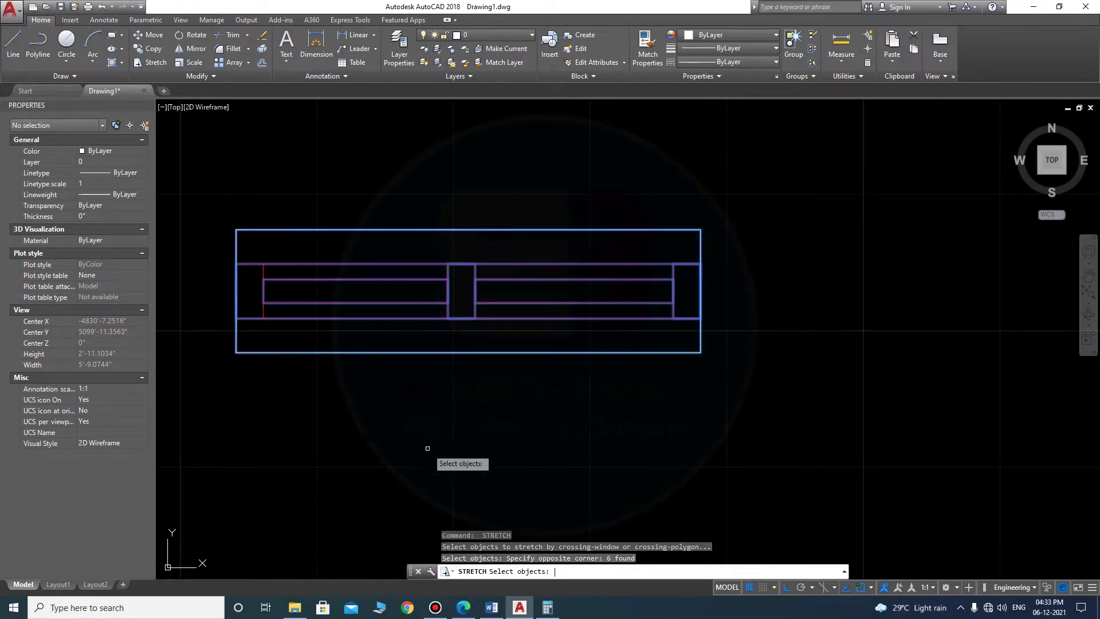
{"action": "key", "text": "Return"}
{"action": "left_click", "coordinate": [556, 465]}
{"action": "type", "text": "1"}
{"action": "key", "text": "Return"}
{"action": "key", "text": "Escape"}
{"action": "type", "text": "i"}
{"action": "key", "text": "Return"}
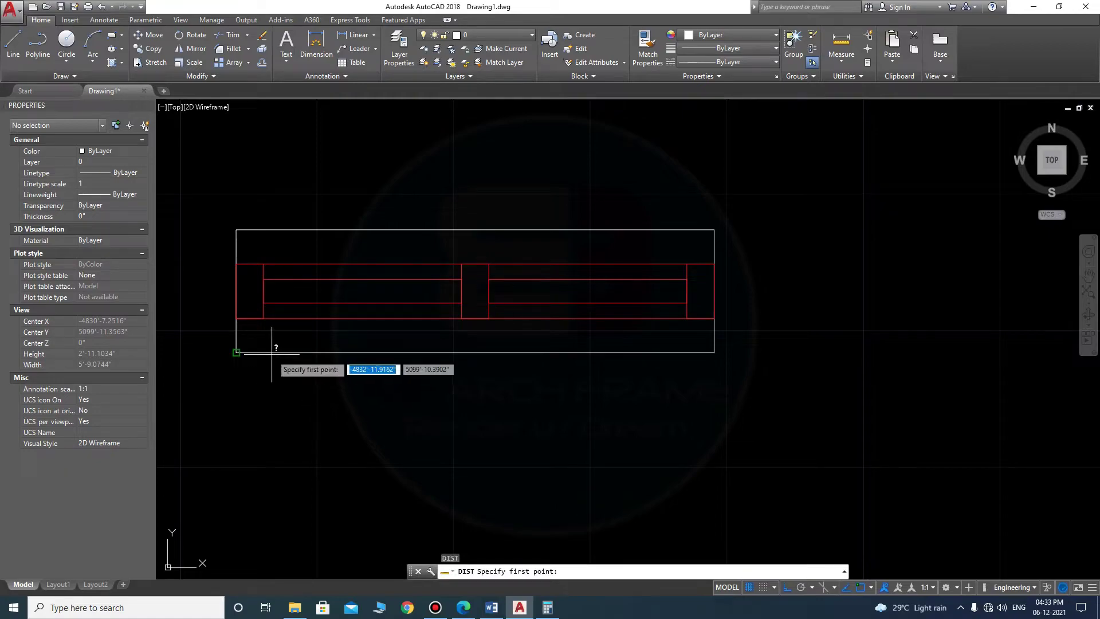
{"action": "left_click", "coordinate": [236, 324]}
{"action": "left_click", "coordinate": [643, 353]}
- Stretch the window's right side a further 0.5 inch
{"action": "type", "text": "s"}
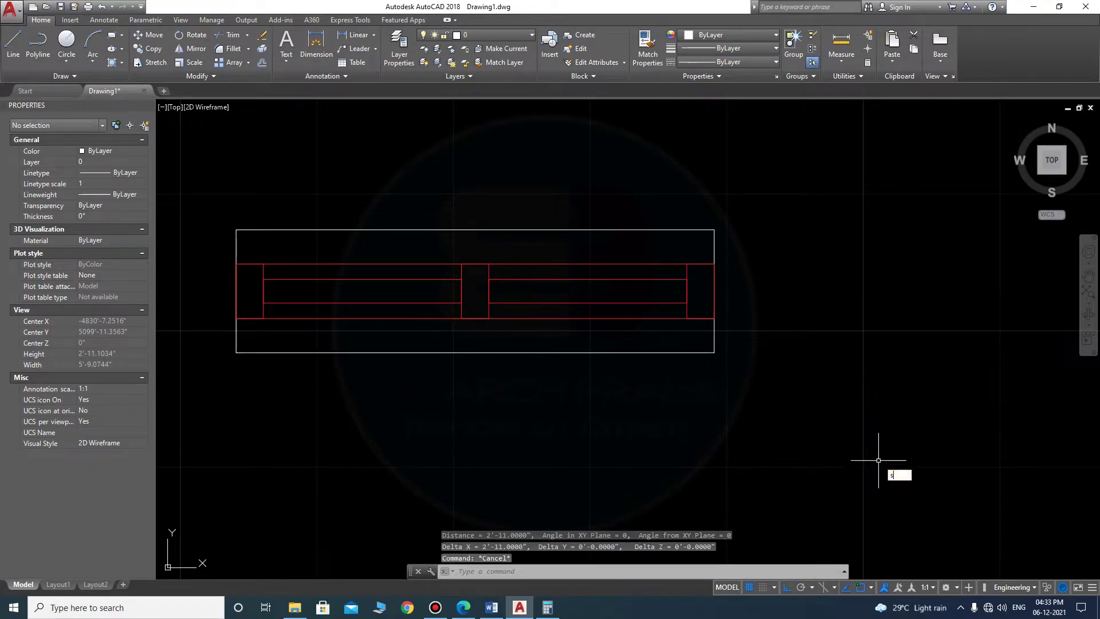
{"action": "key", "text": "Return"}
{"action": "left_click", "coordinate": [913, 455]}
{"action": "left_click", "coordinate": [459, 196]}
{"action": "left_click", "coordinate": [447, 168]}
{"action": "left_click", "coordinate": [458, 168]}
{"action": "type", "text": ".5"}
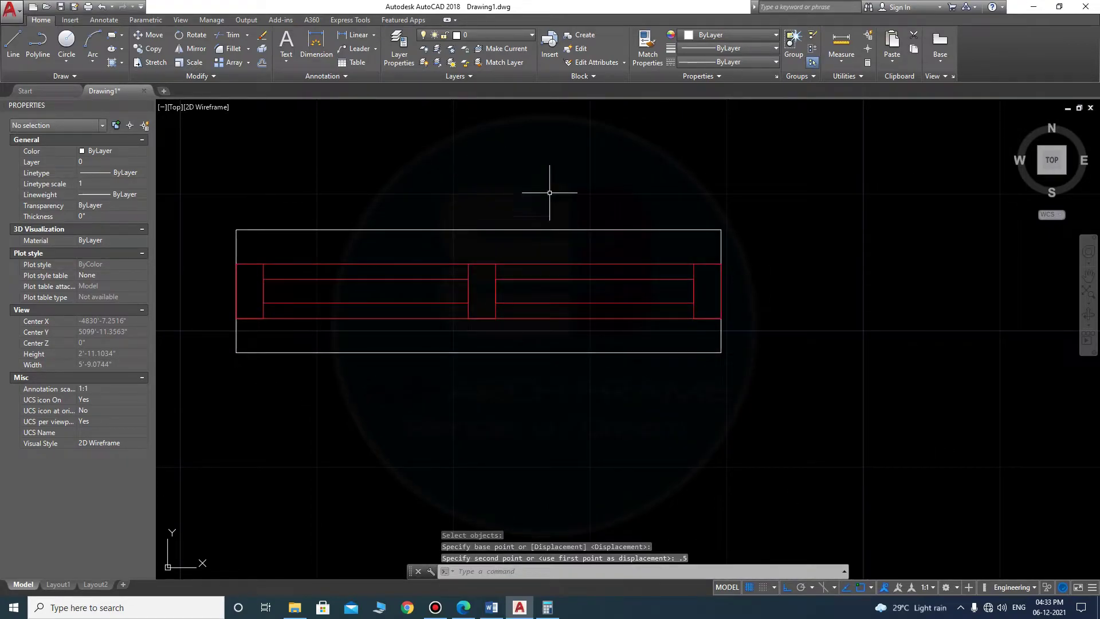
{"action": "key", "text": "Return"}
{"action": "left_click", "coordinate": [808, 437]}
{"action": "left_click", "coordinate": [651, 177]}
{"action": "key", "text": "Return"}
{"action": "type", "text": ".5"}
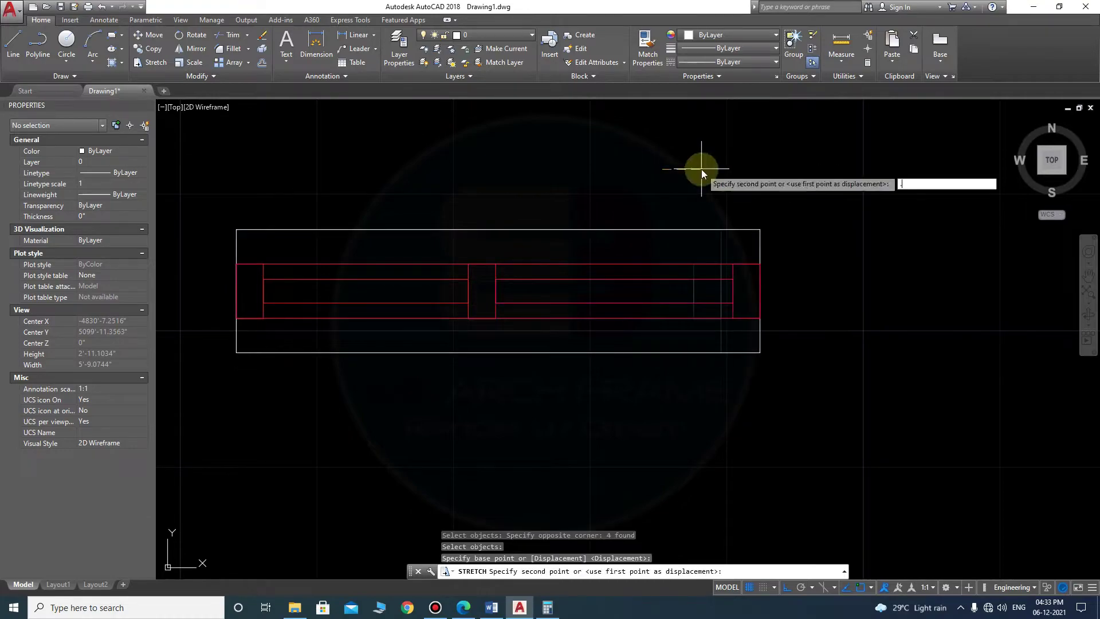
{"action": "key", "text": "Return"}
{"action": "key", "text": "Return"}
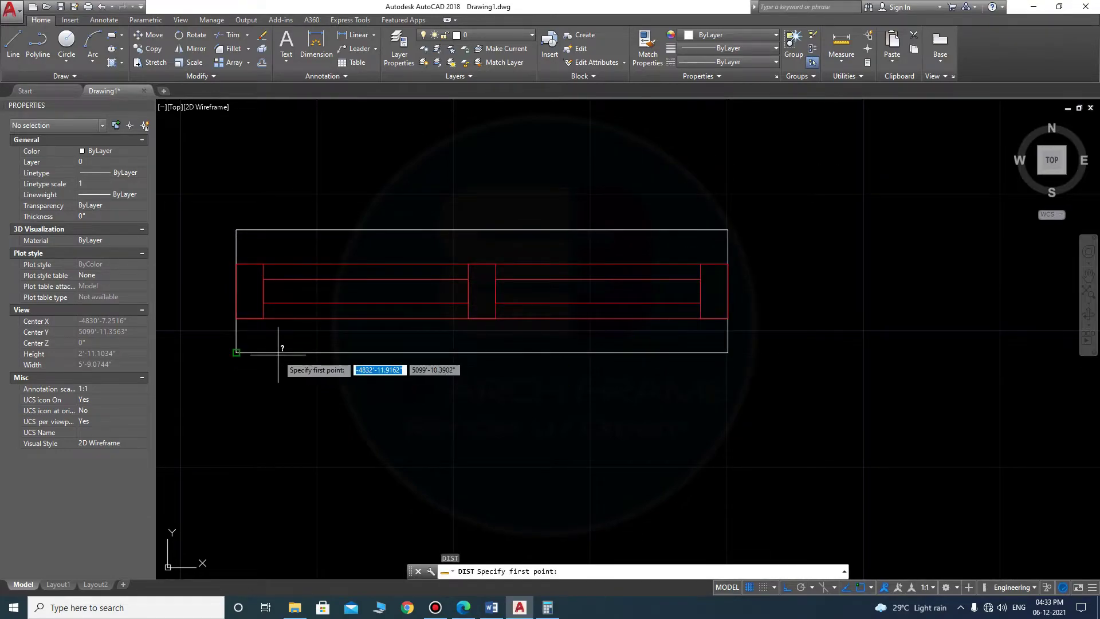
- Measure the window to confirm it is 3'-0" wide
{"action": "left_click", "coordinate": [236, 352]}
{"action": "left_click", "coordinate": [727, 352]}
{"action": "key", "text": "Escape"}
{"action": "scroll", "coordinate": [622, 381], "scroll_direction": "down", "scroll_amount": 5}
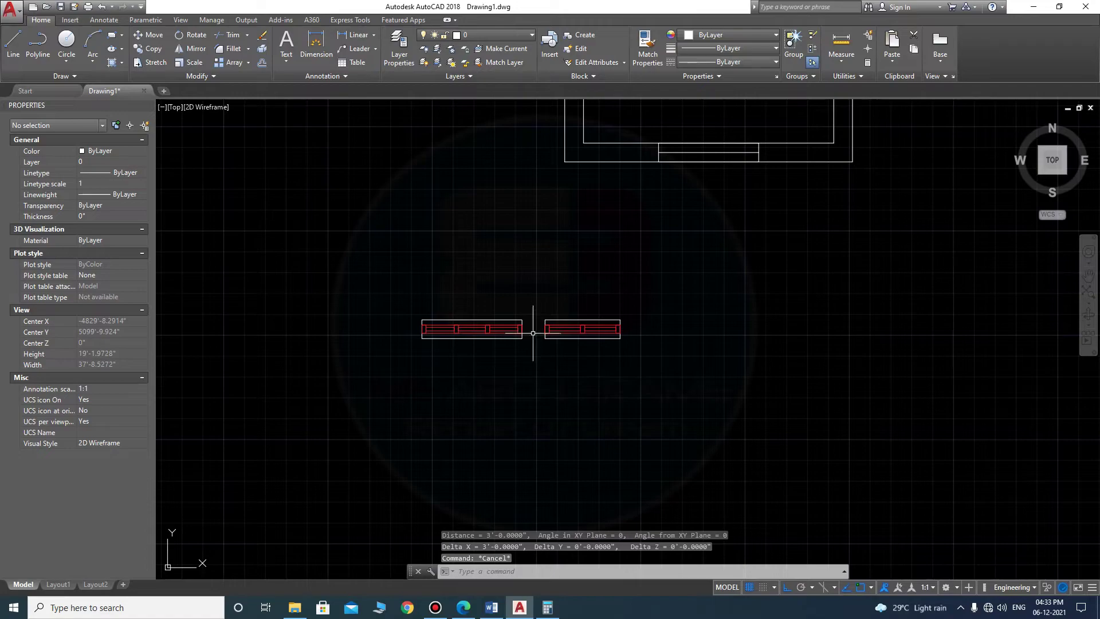
- Erase the small leftover rectangle in the bottom wall opening, then zoom in on the windows
{"action": "scroll", "coordinate": [533, 333], "scroll_direction": "up", "scroll_amount": 2}
{"action": "left_click", "coordinate": [550, 253]}
{"action": "left_click", "coordinate": [825, 381]}
{"action": "type", "text": "e"}
{"action": "key", "text": "Return"}
{"action": "scroll", "coordinate": [646, 253], "scroll_direction": "down", "scroll_amount": 2}
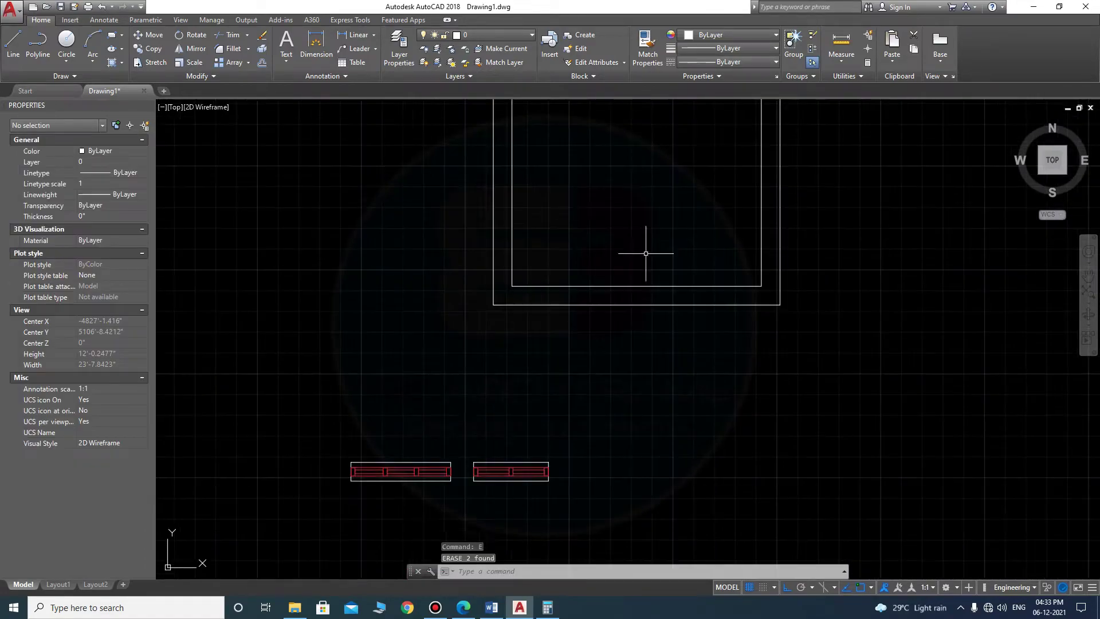
{"action": "scroll", "coordinate": [372, 497], "scroll_direction": "up", "scroll_amount": 2}
{"action": "scroll", "coordinate": [367, 494], "scroll_direction": "up", "scroll_amount": 2}
{"action": "scroll", "coordinate": [382, 498], "scroll_direction": "up", "scroll_amount": 2}
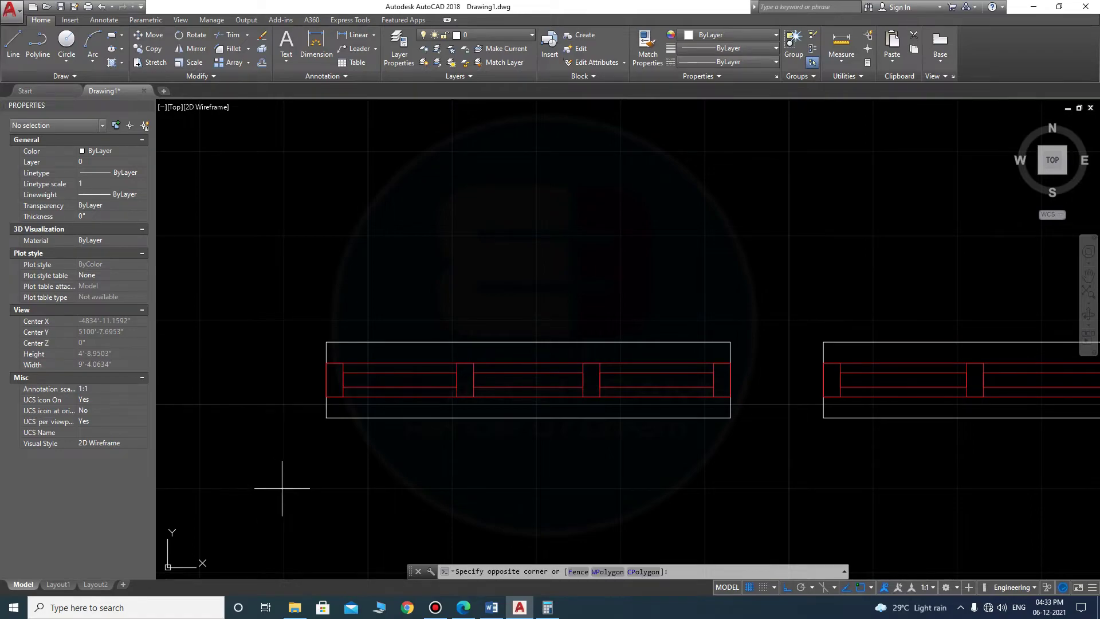
- Copy the 3'-0" window unit into the bottom wall opening and beside the right wall
{"action": "left_click", "coordinate": [752, 251]}
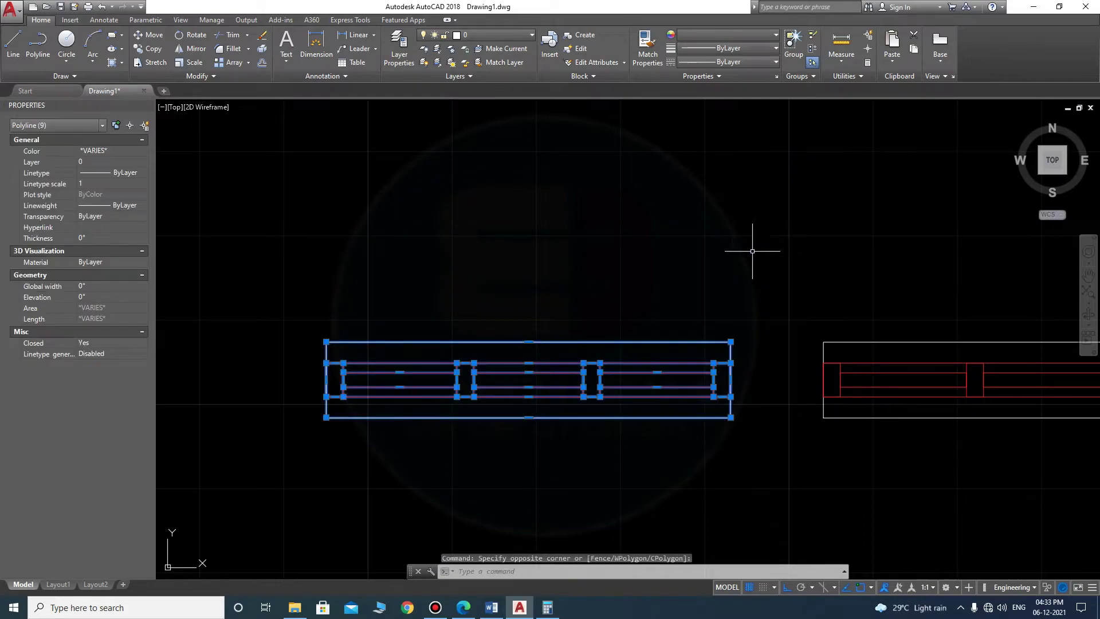
{"action": "type", "text": "co"}
{"action": "key", "text": "Return"}
{"action": "left_click", "coordinate": [529, 343]}
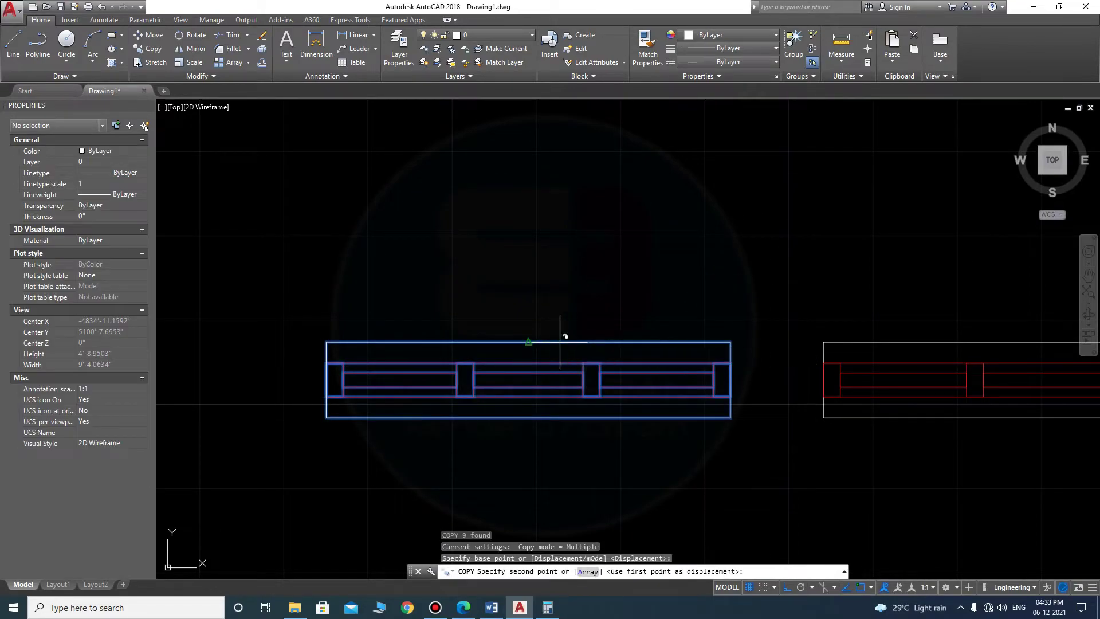
{"action": "scroll", "coordinate": [440, 416], "scroll_direction": "down", "scroll_amount": 6}
{"action": "left_click", "coordinate": [712, 217]}
{"action": "scroll", "coordinate": [590, 393], "scroll_direction": "down", "scroll_amount": 4}
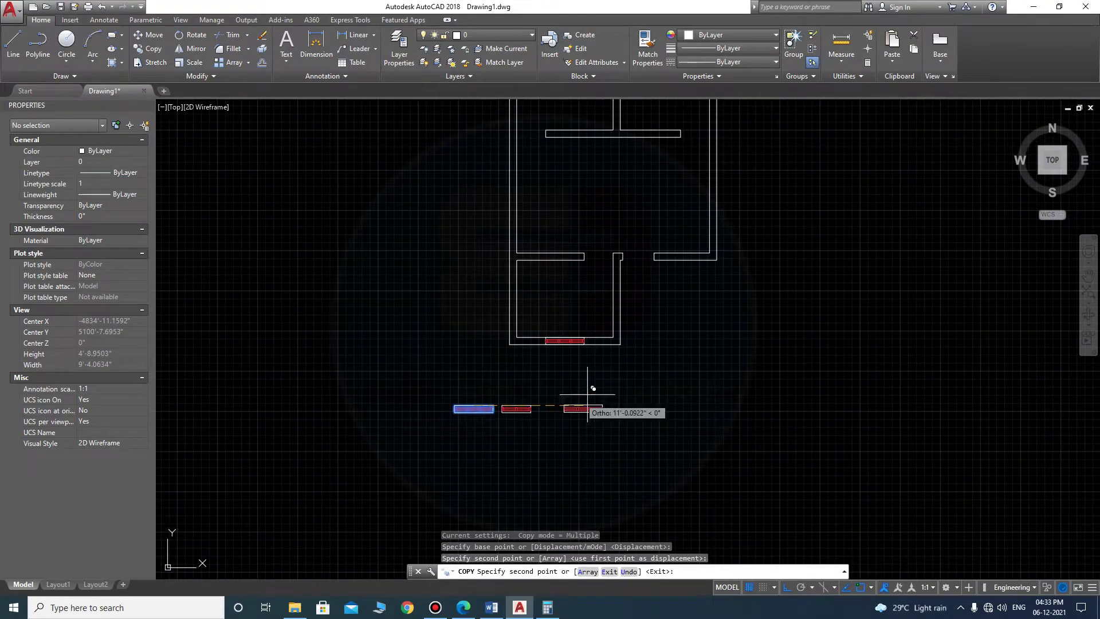
{"action": "scroll", "coordinate": [668, 355], "scroll_direction": "up", "scroll_amount": 2}
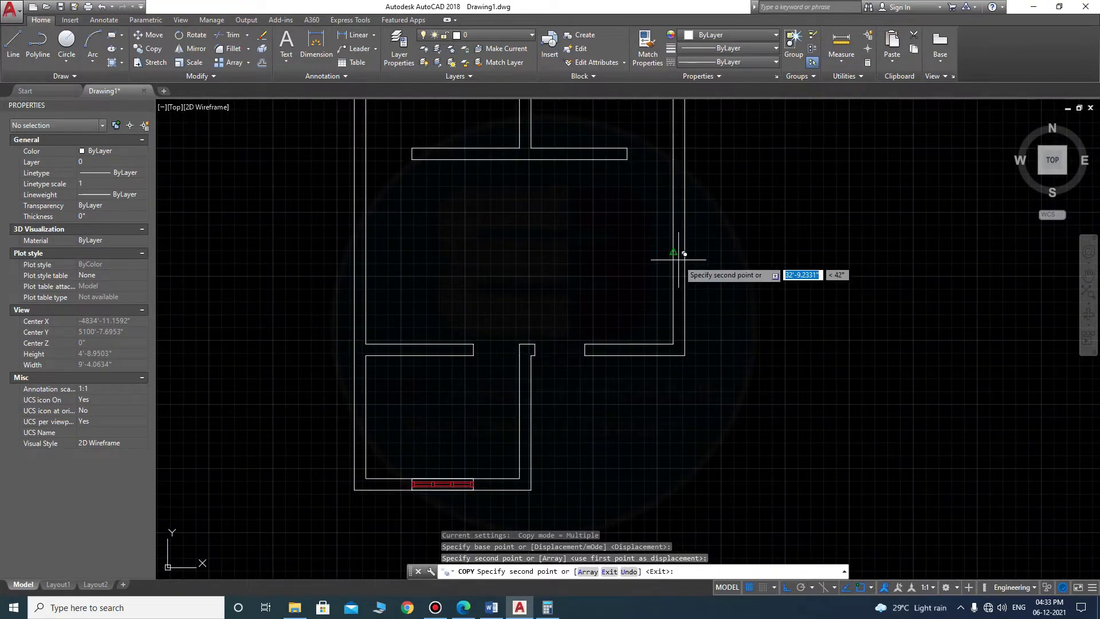
{"action": "left_click", "coordinate": [673, 259]}
{"action": "middle_click_drag", "start_coordinate": [573, 338], "coordinate": [558, 497]}
{"action": "key", "text": "Escape"}
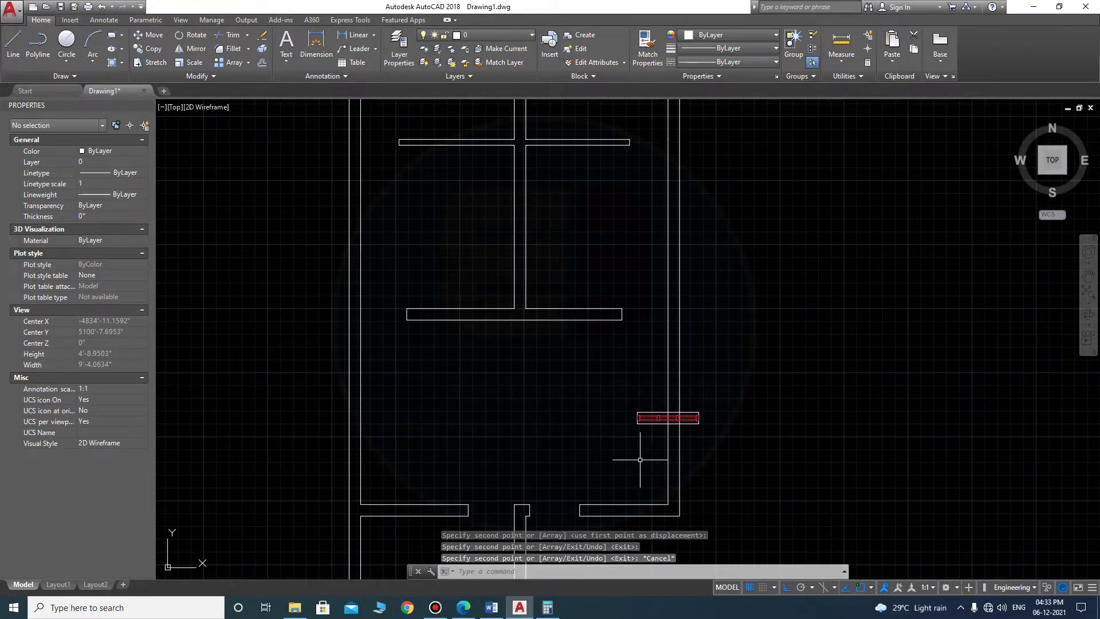
{"action": "scroll", "coordinate": [636, 449], "scroll_direction": "up", "scroll_amount": 1}
- Begin rotating the window copy beside the right wall by selecting it
{"action": "type", "text": "o"}
{"action": "key", "text": "Return"}
{"action": "left_click_drag", "start_coordinate": [602, 368], "coordinate": [799, 431]}
- Rotate the selected window unit 90° about its base so it stands upright
{"action": "scroll", "coordinate": [682, 401], "scroll_direction": "up", "scroll_amount": 2}
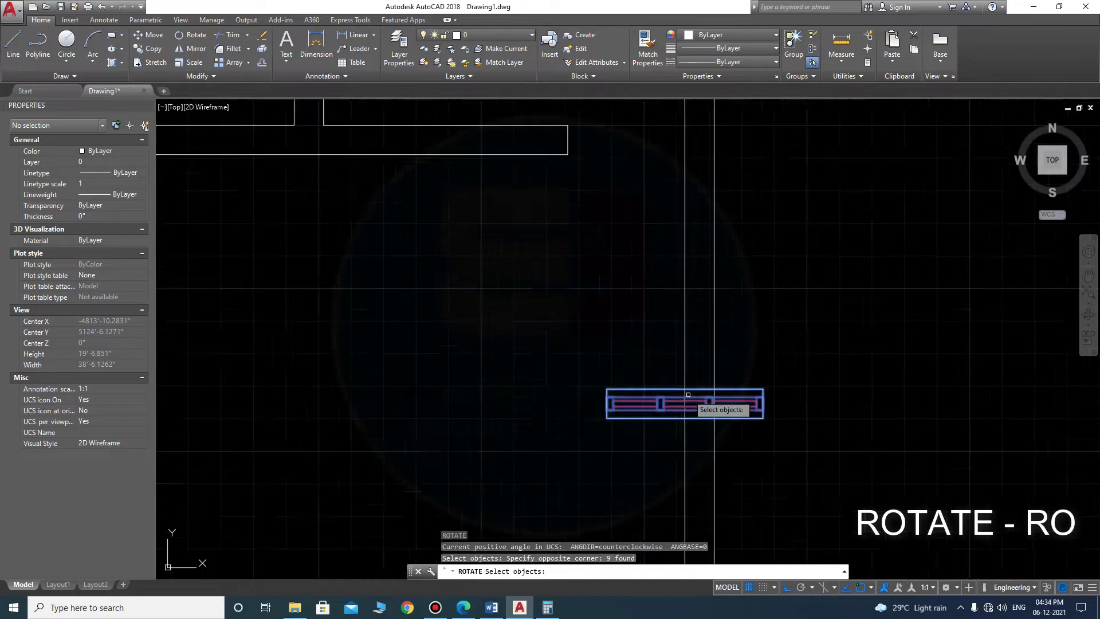
{"action": "key", "text": "Return"}
{"action": "left_click", "coordinate": [683, 388]}
{"action": "left_click", "coordinate": [673, 240]}
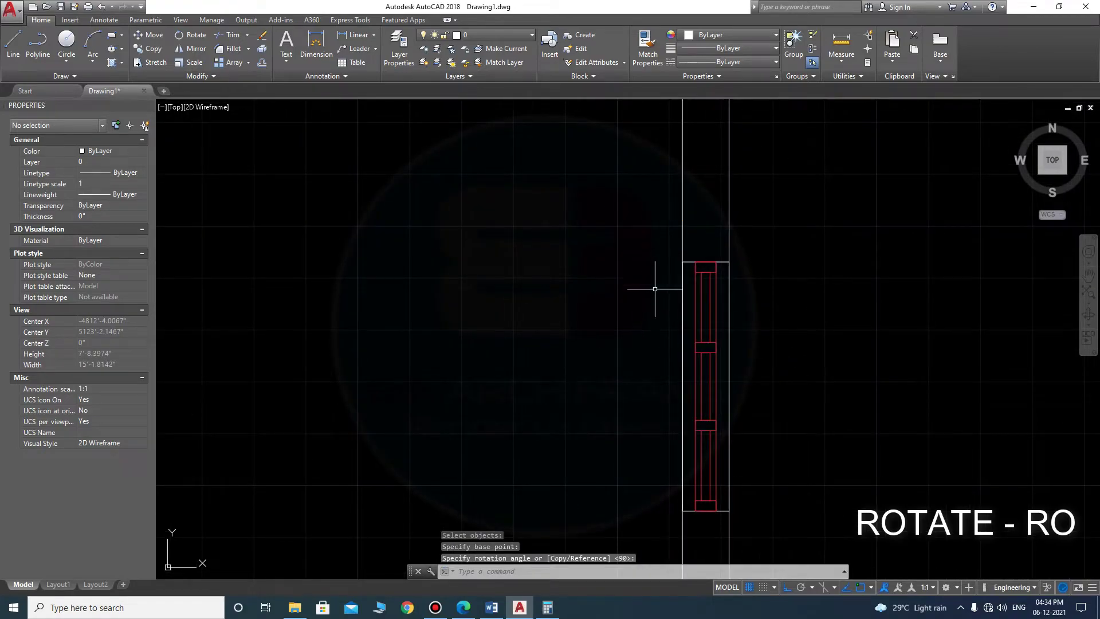
- Copy the upright window unit into the left wall
{"action": "scroll", "coordinate": [658, 290], "scroll_direction": "down", "scroll_amount": 1}
{"action": "left_click", "coordinate": [781, 469]}
{"action": "type", "text": "c"}
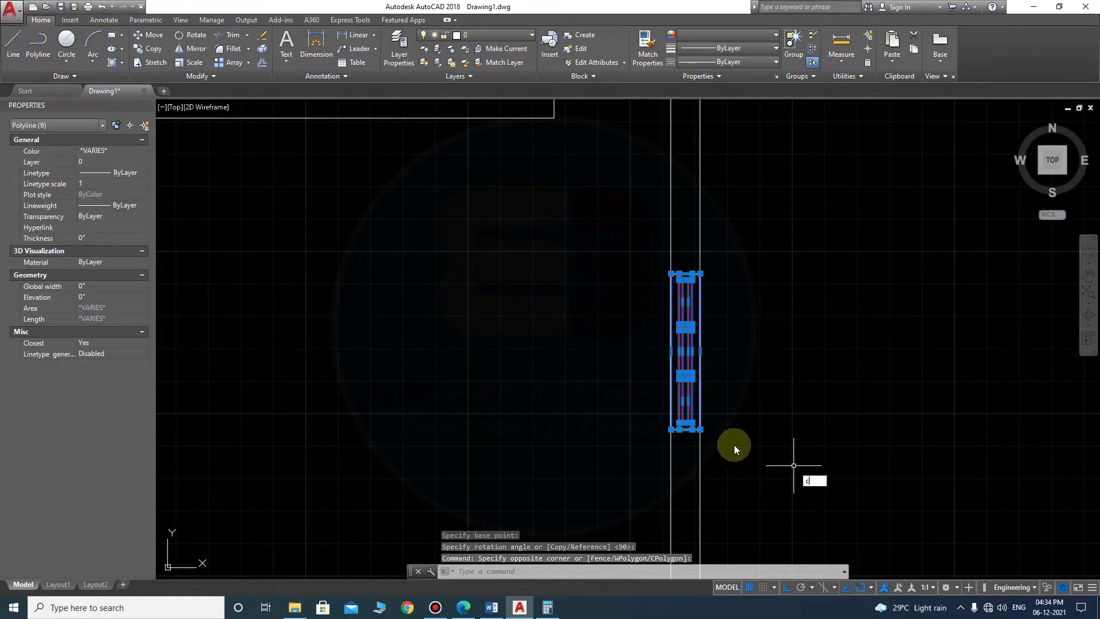
{"action": "key", "text": "Return"}
{"action": "left_click", "coordinate": [686, 430]}
{"action": "scroll", "coordinate": [810, 442], "scroll_direction": "down", "scroll_amount": 3}
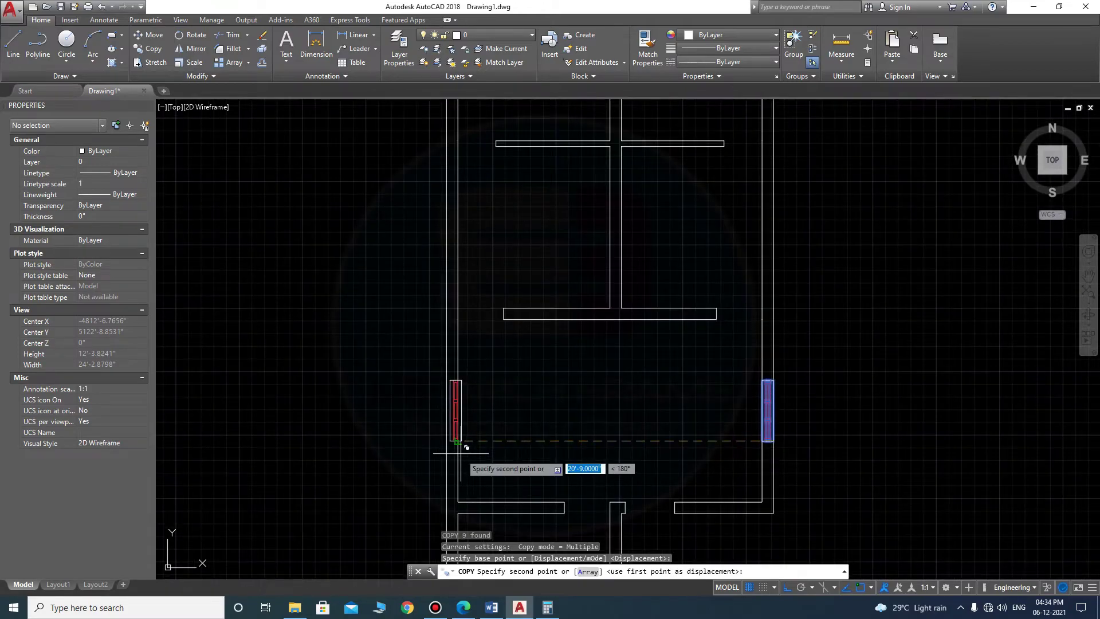
{"action": "left_click", "coordinate": [460, 452]}
{"action": "key", "text": "Escape"}
- Copy the left-wall window to a second spot higher up the same wall
{"action": "left_click_drag", "start_coordinate": [394, 349], "coordinate": [494, 462]}
{"action": "type", "text": "c"}
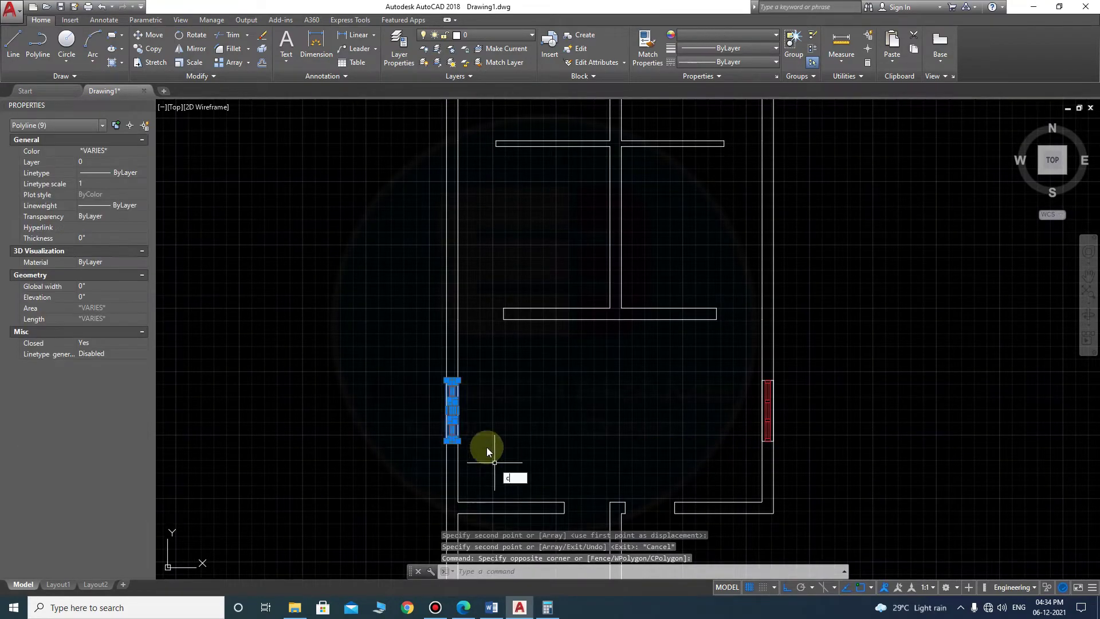
{"action": "key", "text": "Return"}
{"action": "left_click", "coordinate": [457, 410]}
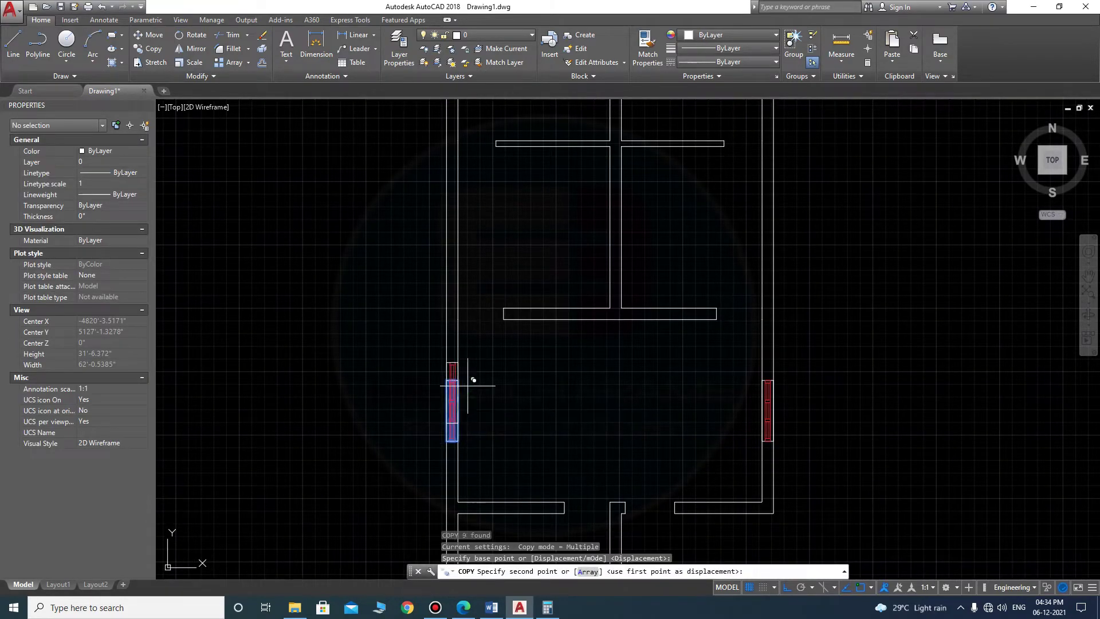
{"action": "left_click", "coordinate": [457, 224]}
{"action": "key", "text": "Escape"}
- Draw a stray horizontal line leftward from the wall
{"action": "key", "text": "Return"}
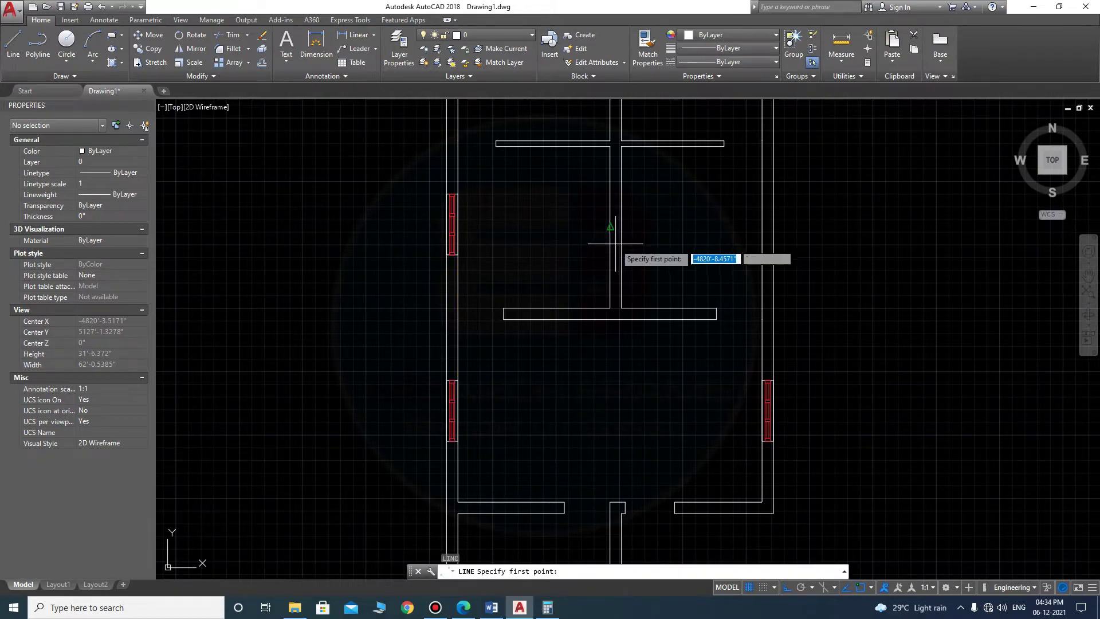
{"action": "left_click", "coordinate": [611, 228]}
{"action": "key", "text": "Escape"}
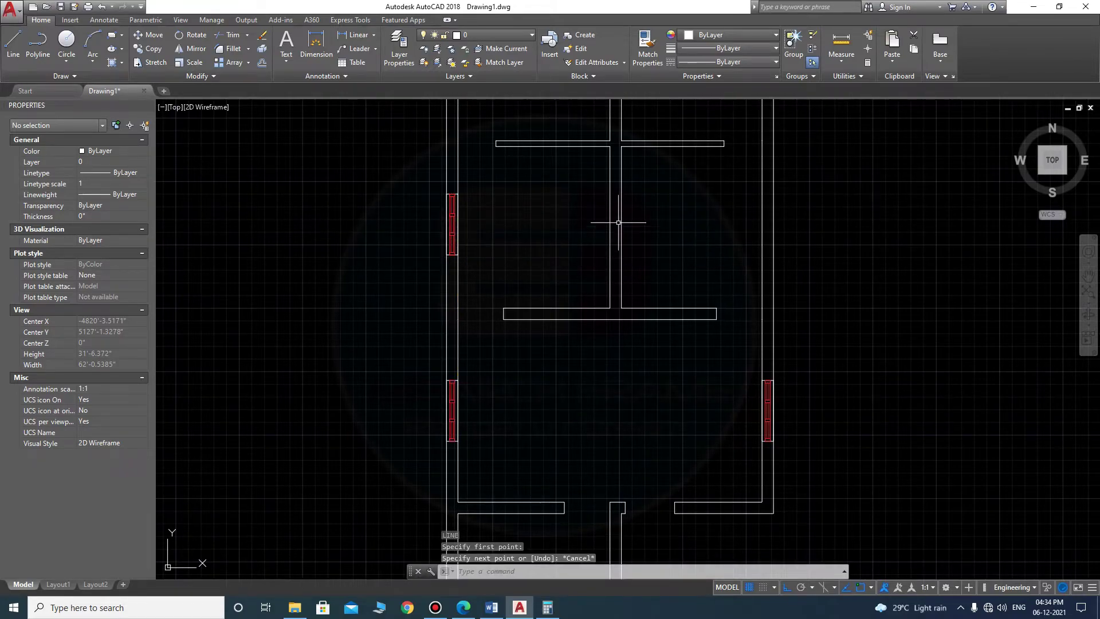
{"action": "key", "text": "Return"}
{"action": "left_click", "coordinate": [610, 227]}
{"action": "left_click", "coordinate": [303, 227]}
{"action": "key", "text": "Escape"}
{"action": "scroll", "coordinate": [459, 220], "scroll_direction": "up", "scroll_amount": 5}
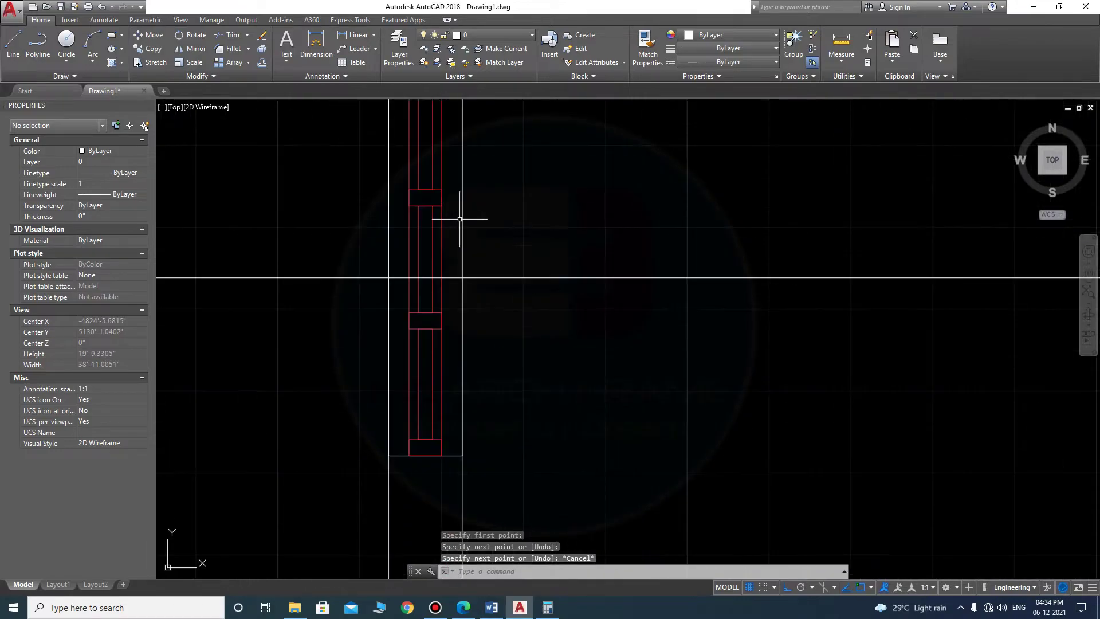
{"action": "scroll", "coordinate": [570, 295], "scroll_direction": "down", "scroll_amount": 5}
- Window-select the left-wall window and start a move, then cancel it
{"action": "left_click", "coordinate": [494, 209]}
{"action": "left_click", "coordinate": [603, 390]}
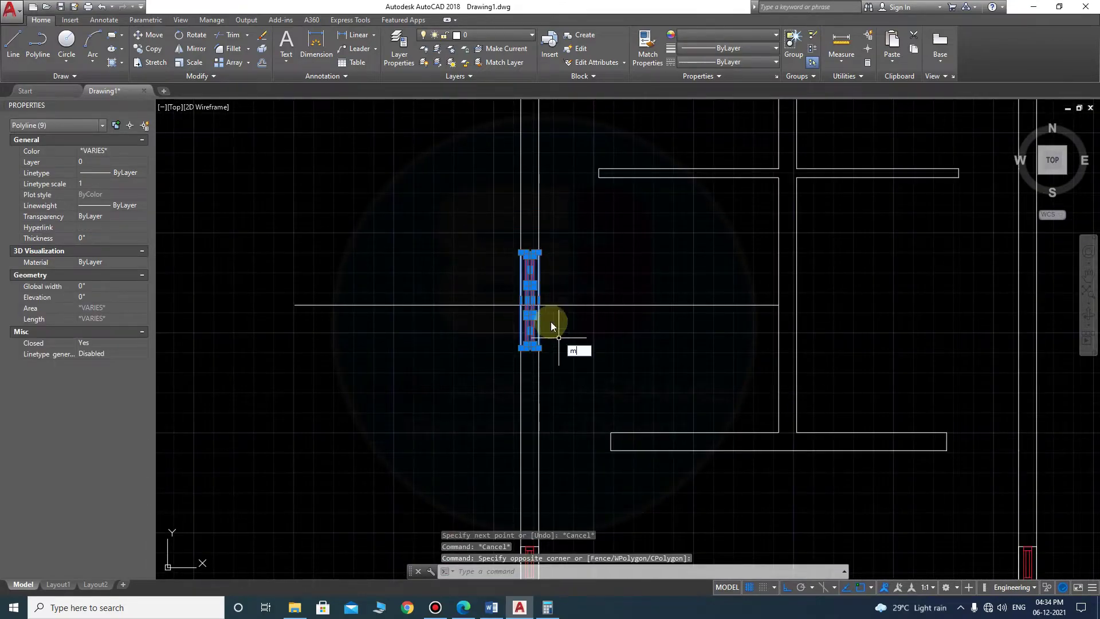
{"action": "type", "text": "m"}
{"action": "key", "text": "Return"}
{"action": "scroll", "coordinate": [534, 298], "scroll_direction": "up", "scroll_amount": 5}
{"action": "left_click", "coordinate": [516, 277]}
{"action": "key", "text": "Escape"}
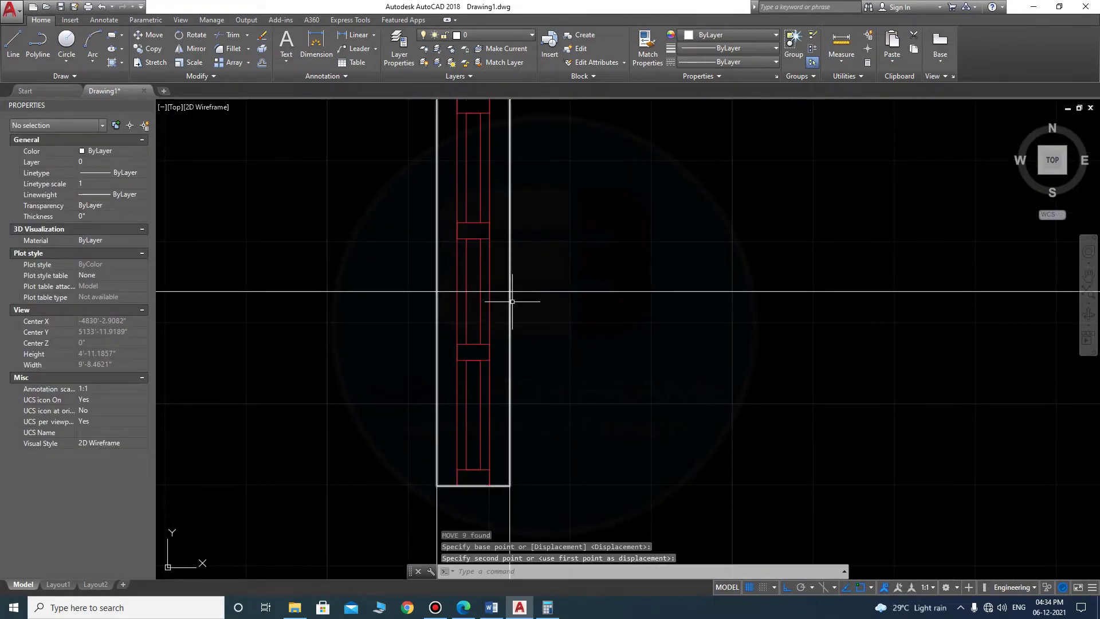
{"action": "scroll", "coordinate": [419, 242], "scroll_direction": "down", "scroll_amount": 5}
- Copy the upper left-wall window straight across into the right wall
{"action": "left_click", "coordinate": [419, 242]}
{"action": "left_click", "coordinate": [573, 420]}
{"action": "type", "text": "co"}
{"action": "key", "text": "Return"}
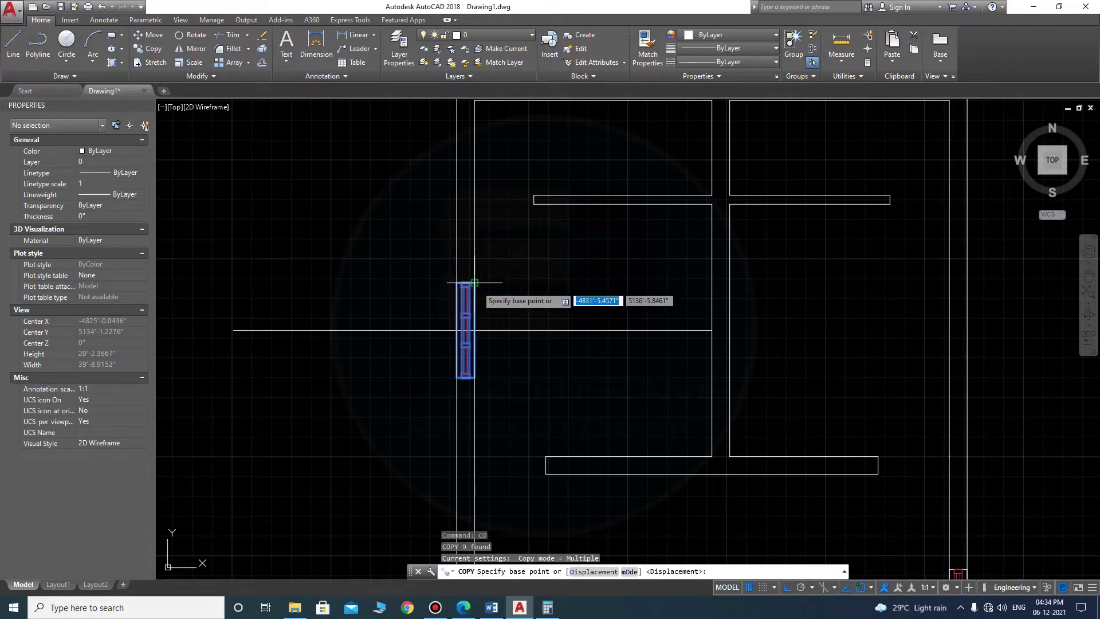
{"action": "left_click", "coordinate": [459, 282]}
{"action": "left_click", "coordinate": [958, 282]}
{"action": "key", "text": "Escape"}
- Erase the stray horizontal line
{"action": "scroll", "coordinate": [479, 307], "scroll_direction": "down", "scroll_amount": 5}
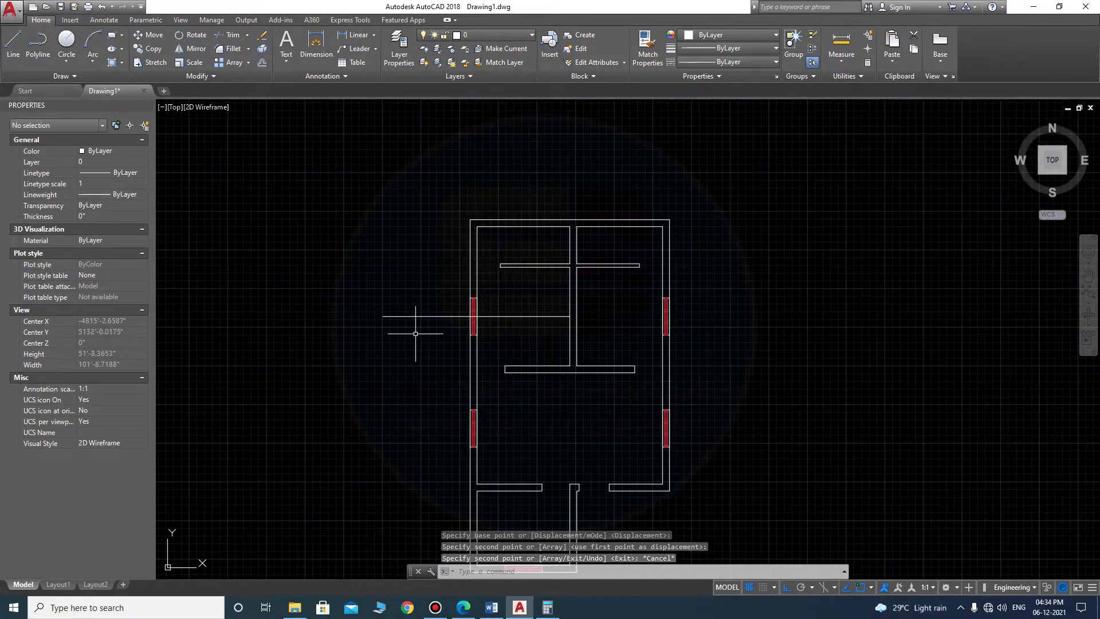
{"action": "left_click", "coordinate": [405, 315]}
{"action": "type", "text": "e"}
{"action": "key", "text": "Return"}
{"action": "middle_click_drag", "start_coordinate": [590, 405], "coordinate": [598, 270]}
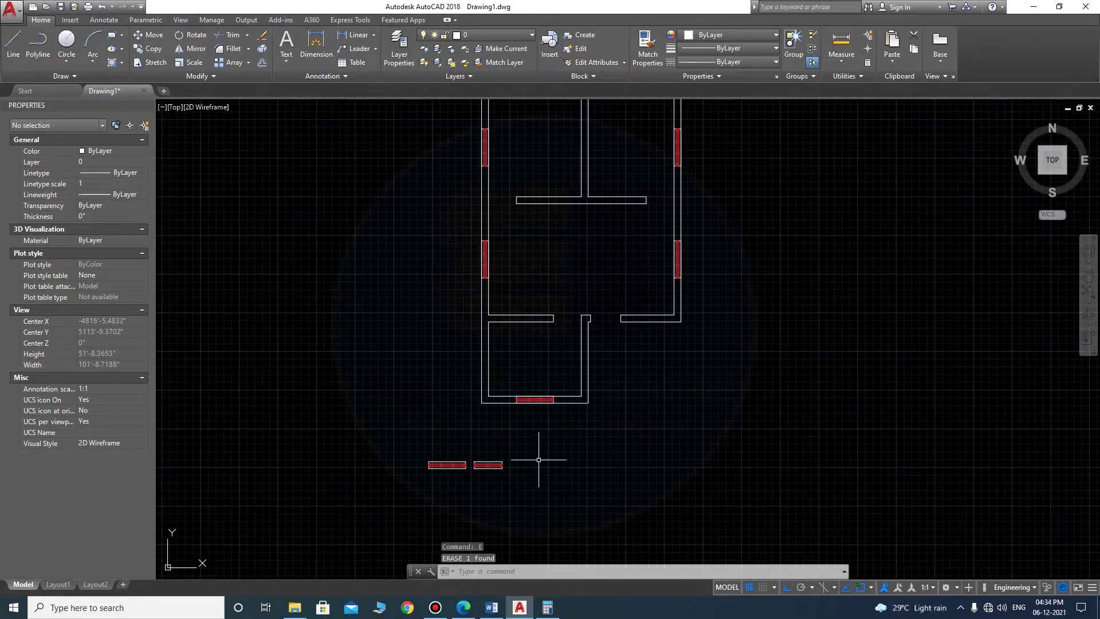
- Select the right window block and start a copy, then cancel it
{"action": "scroll", "coordinate": [483, 474], "scroll_direction": "up", "scroll_amount": 4}
{"action": "scroll", "coordinate": [710, 275], "scroll_direction": "down", "scroll_amount": 8}
{"action": "scroll", "coordinate": [712, 271], "scroll_direction": "up", "scroll_amount": 4}
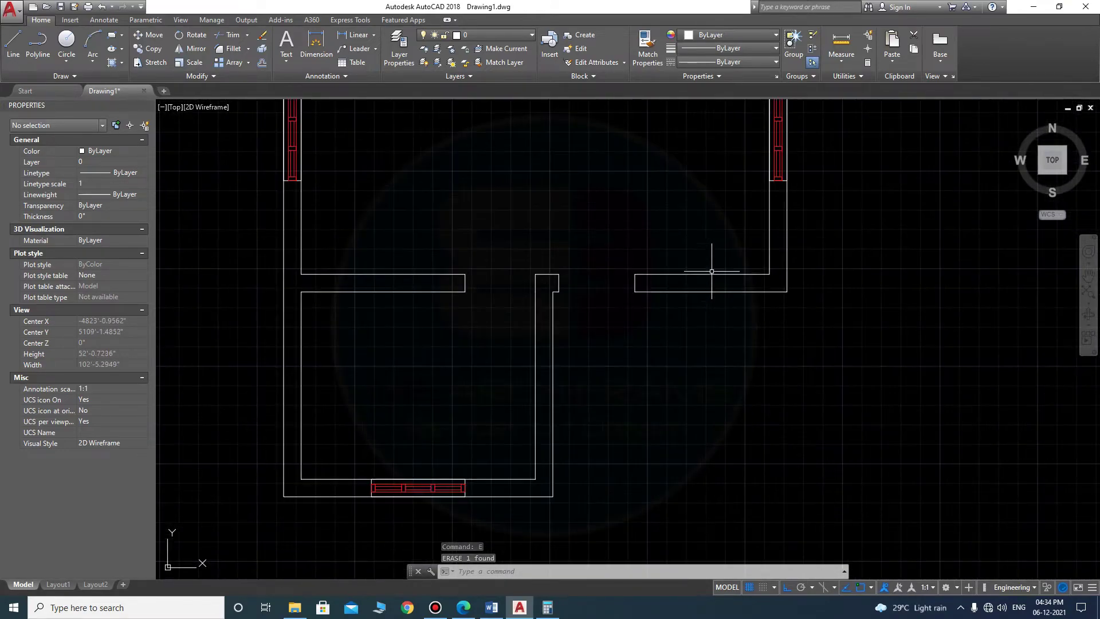
{"action": "key", "text": "Escape"}
{"action": "scroll", "coordinate": [748, 303], "scroll_direction": "down", "scroll_amount": 5}
{"action": "scroll", "coordinate": [463, 384], "scroll_direction": "up", "scroll_amount": 8}
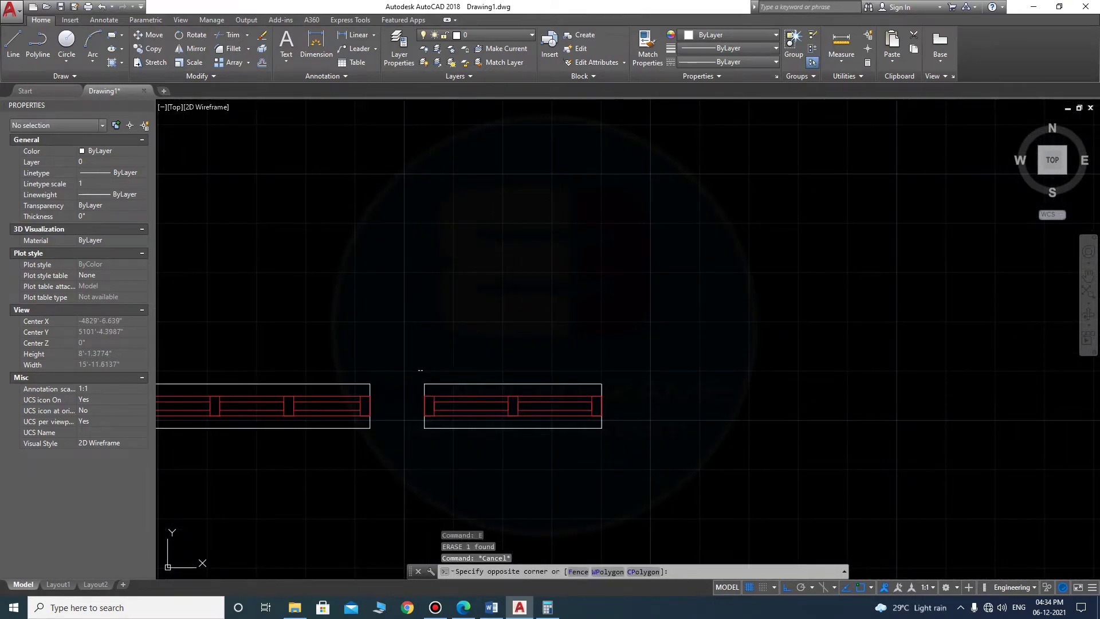
{"action": "left_click", "coordinate": [723, 480]}
{"action": "type", "text": "co"}
{"action": "key", "text": "Return"}
{"action": "left_click", "coordinate": [528, 395]}
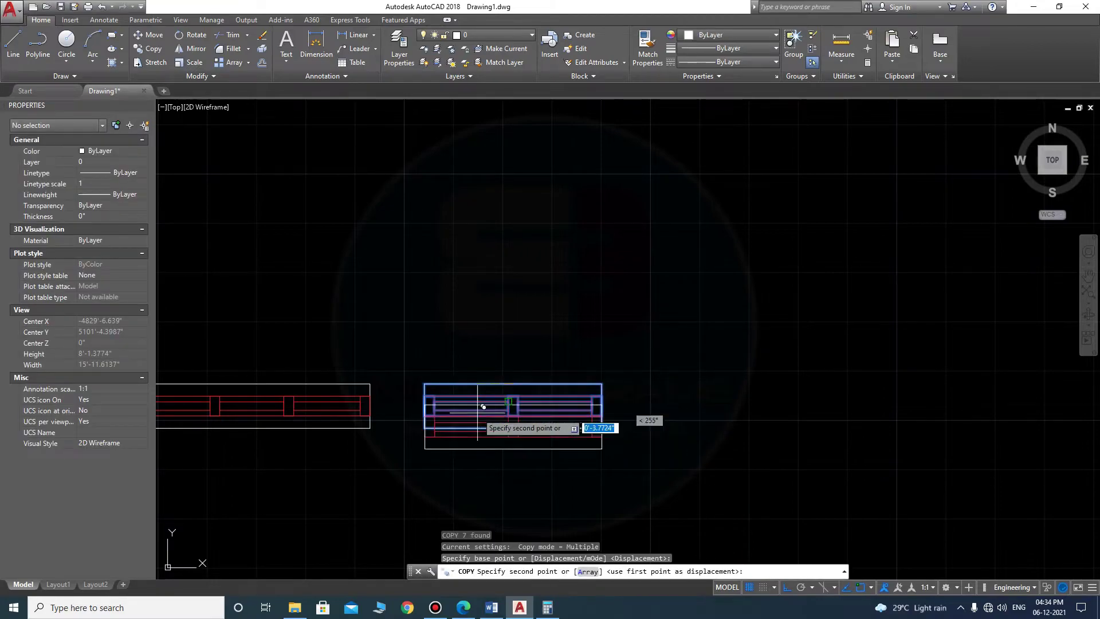
{"action": "scroll", "coordinate": [483, 407], "scroll_direction": "down", "scroll_amount": 5}
{"action": "key", "text": "Escape"}
- Copy the lower red window unit into the middle room's bottom wall opening
{"action": "middle_click_drag", "start_coordinate": [663, 277], "coordinate": [645, 404]}
{"action": "scroll", "coordinate": [590, 398], "scroll_direction": "down", "scroll_amount": 2}
{"action": "middle_click_drag", "start_coordinate": [590, 287], "coordinate": [589, 366]}
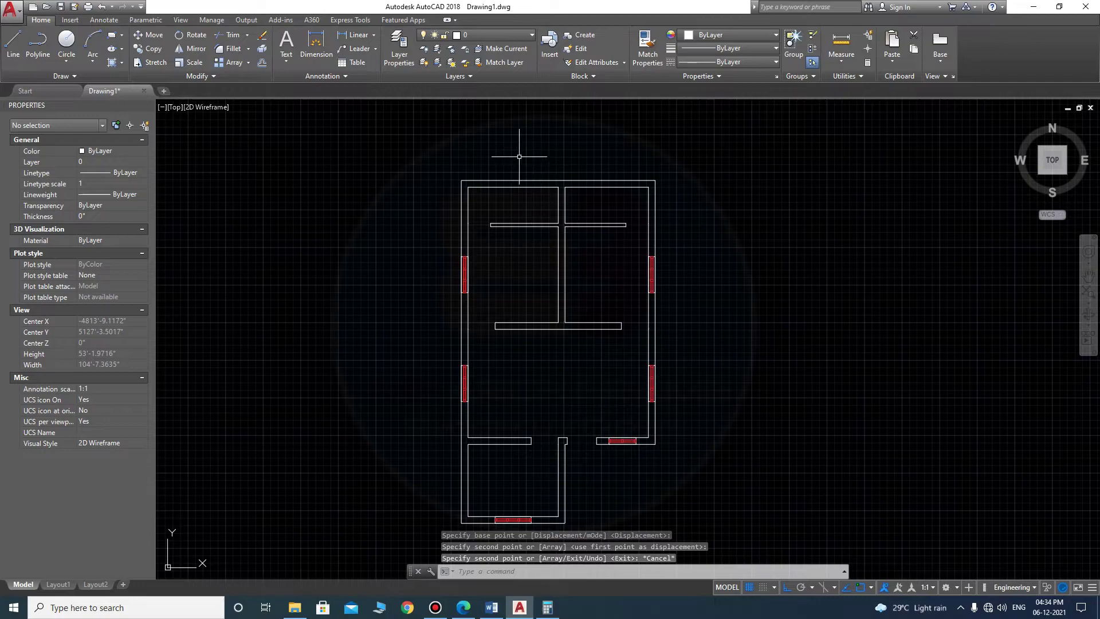
{"action": "scroll", "coordinate": [519, 156], "scroll_direction": "up", "scroll_amount": 4}
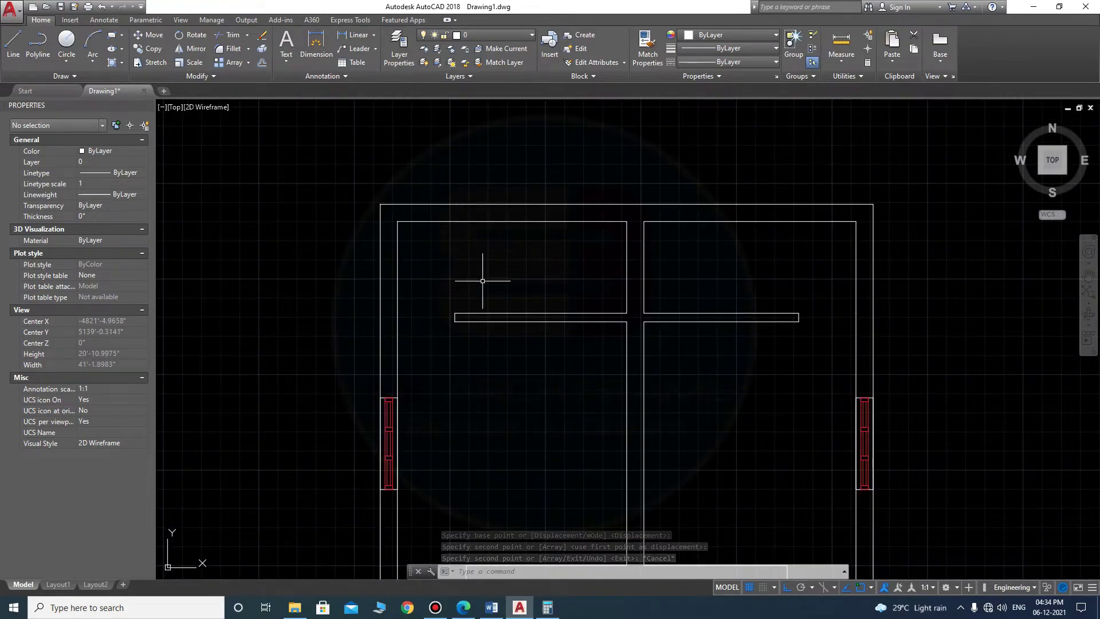
{"action": "scroll", "coordinate": [483, 280], "scroll_direction": "down", "scroll_amount": 4}
{"action": "scroll", "coordinate": [559, 338], "scroll_direction": "up", "scroll_amount": 6}
{"action": "left_click", "coordinate": [507, 320]}
{"action": "left_click", "coordinate": [656, 408]}
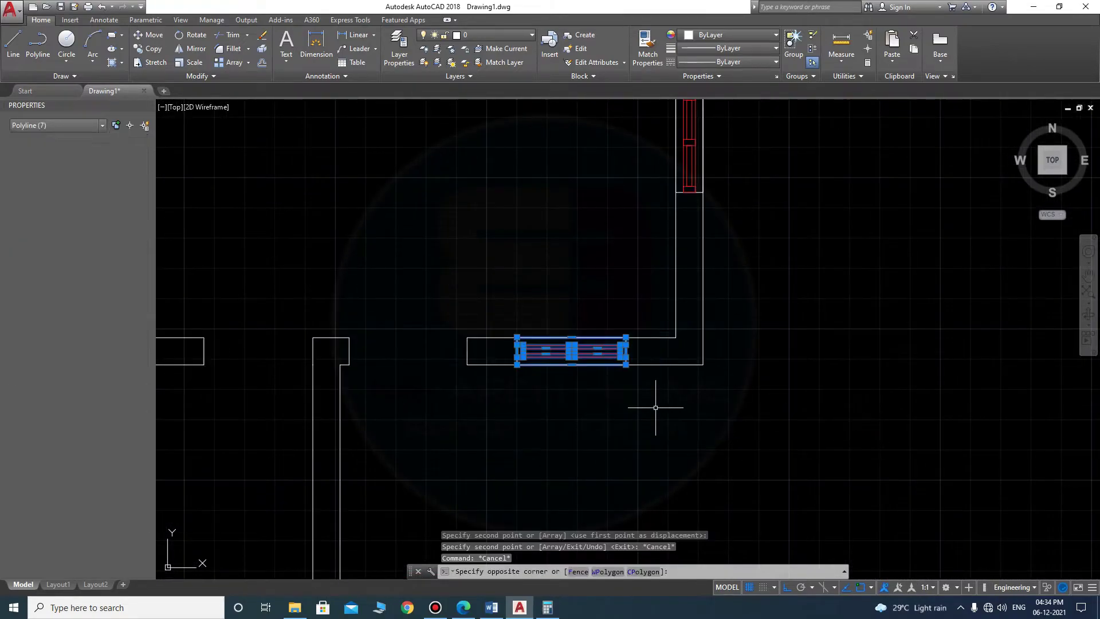
{"action": "type", "text": "co"}
{"action": "key", "text": "Return"}
{"action": "left_click", "coordinate": [572, 364]}
{"action": "scroll", "coordinate": [602, 447], "scroll_direction": "down", "scroll_amount": 4}
{"action": "middle_click_drag", "start_coordinate": [596, 366], "coordinate": [567, 421]}
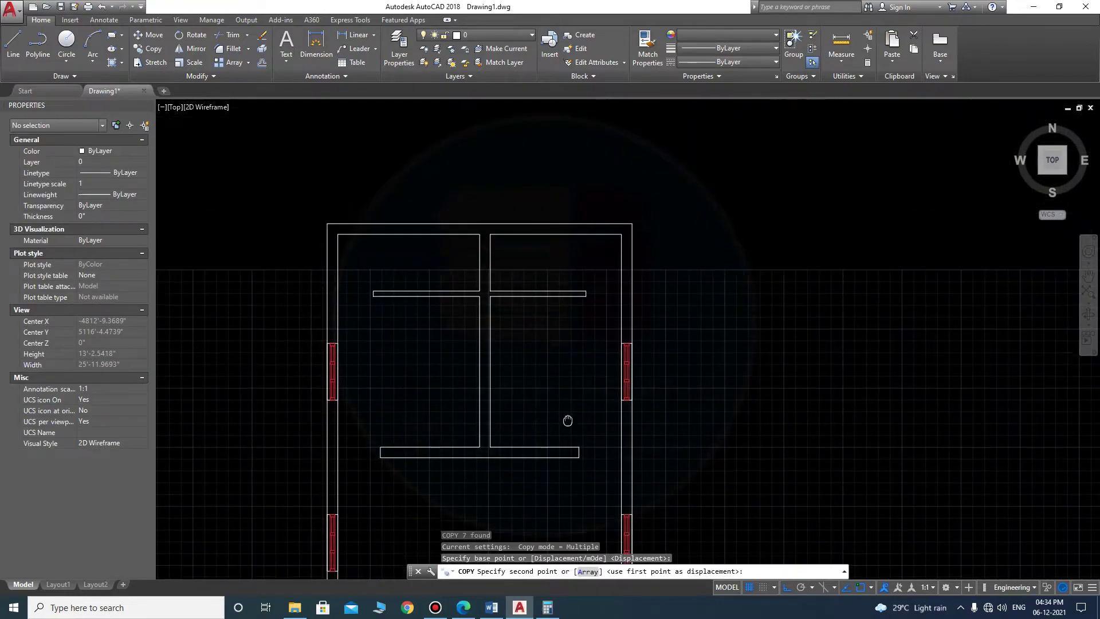
{"action": "left_click", "coordinate": [588, 175]}
{"action": "key", "text": "Escape"}
{"action": "scroll", "coordinate": [573, 160], "scroll_direction": "up", "scroll_amount": 5}
{"action": "scroll", "coordinate": [657, 300], "scroll_direction": "up", "scroll_amount": 3}
- Stretch the copied window's right end leftward using a crossing window
{"action": "left_click", "coordinate": [656, 300]}
{"action": "left_click", "coordinate": [642, 334]}
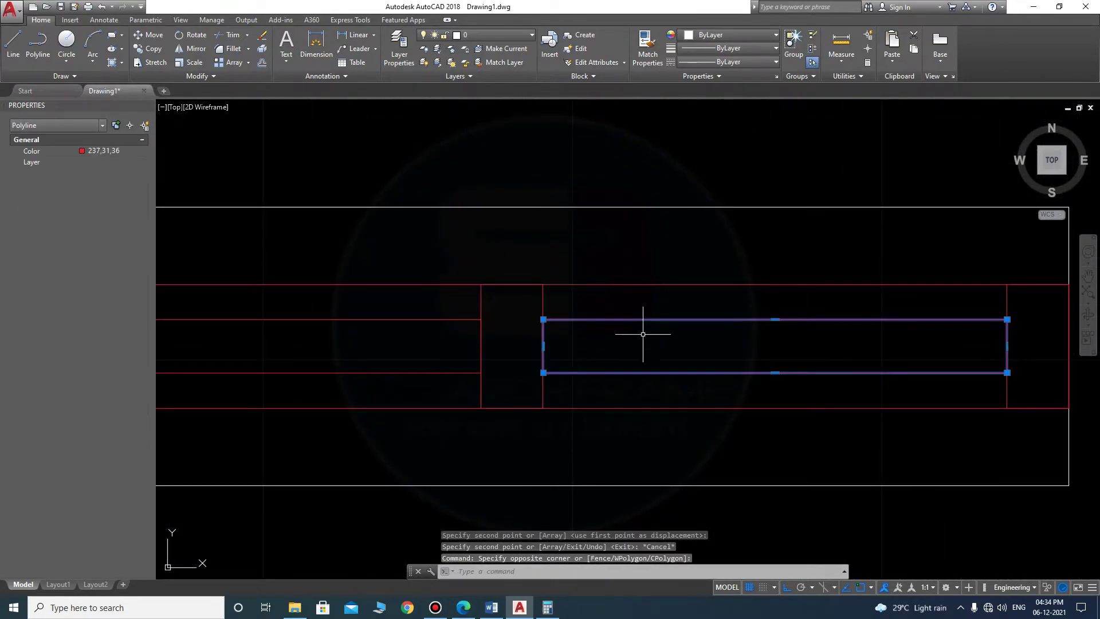
{"action": "scroll", "coordinate": [688, 310], "scroll_direction": "down", "scroll_amount": 3}
{"action": "left_click", "coordinate": [676, 272]}
{"action": "type", "text": "s"}
{"action": "key", "text": "Return"}
{"action": "scroll", "coordinate": [707, 363], "scroll_direction": "up", "scroll_amount": 3}
{"action": "left_click", "coordinate": [762, 422]}
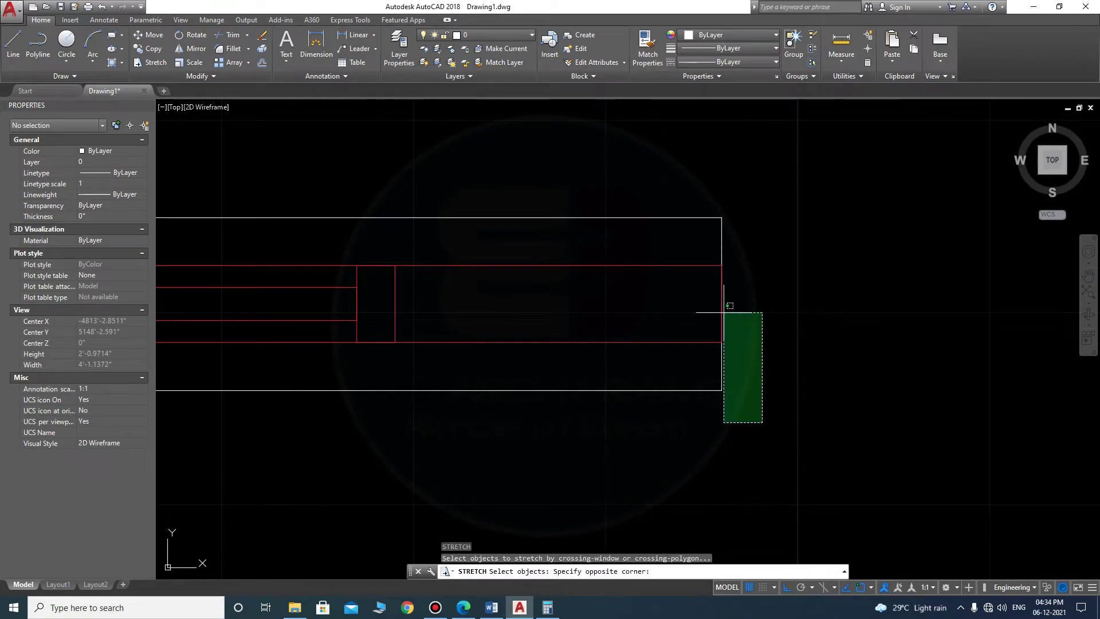
{"action": "left_click", "coordinate": [729, 306]}
{"action": "key", "text": "Return"}
{"action": "left_click", "coordinate": [722, 342]}
{"action": "left_click", "coordinate": [397, 345]}
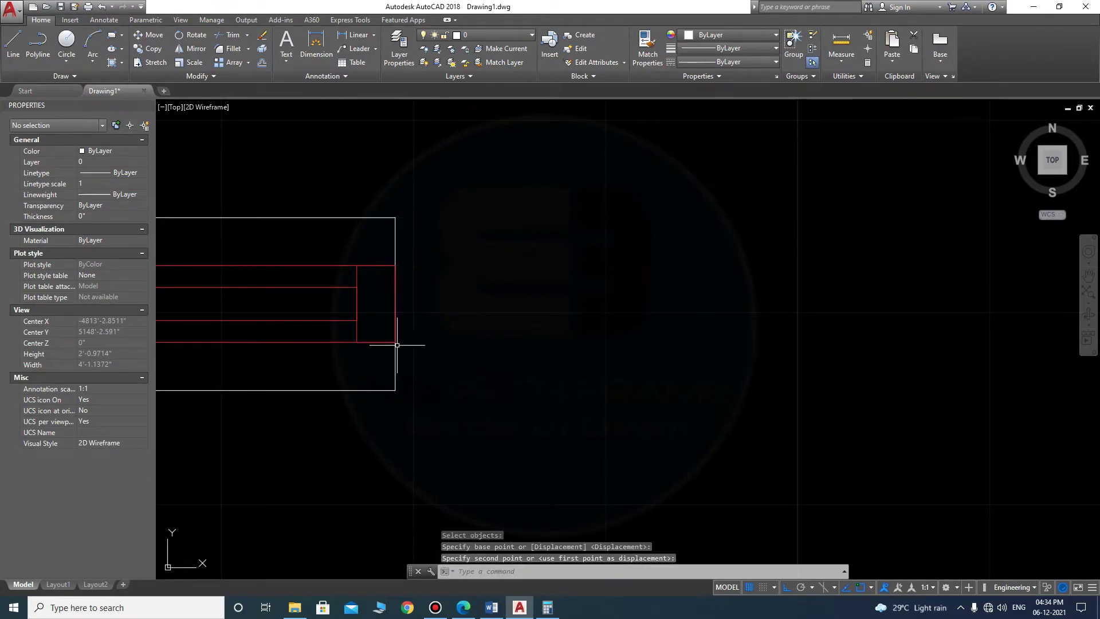
{"action": "key", "text": "Escape"}
- Measure the window's length with DIST, reading 1'-7"
{"action": "middle_click_drag", "start_coordinate": [466, 414], "coordinate": [707, 414]}
{"action": "key", "text": "Return"}
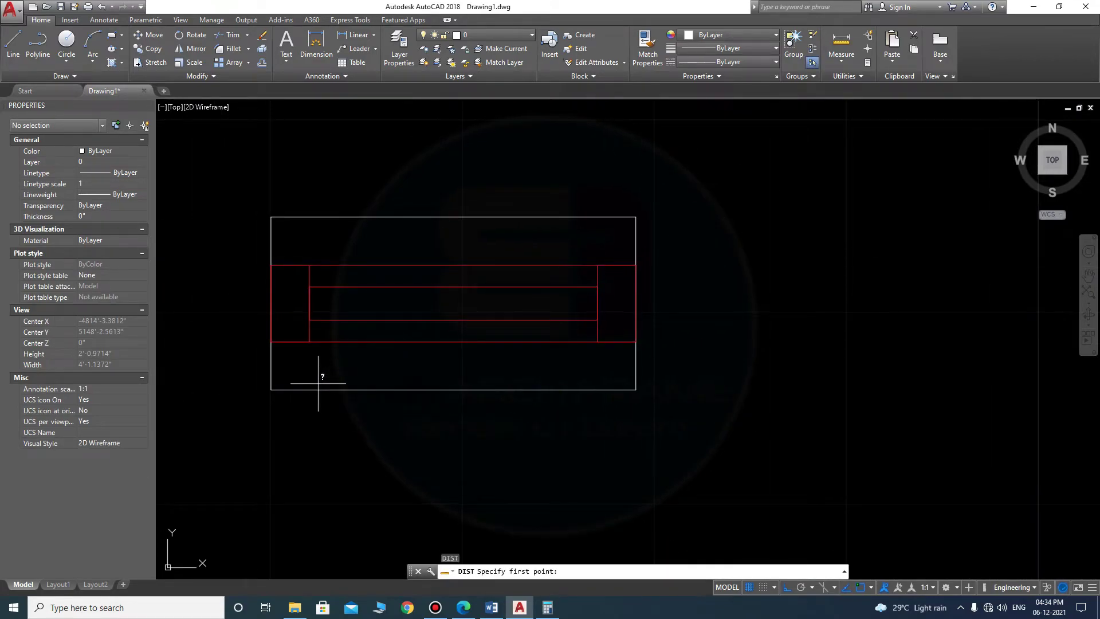
{"action": "left_click", "coordinate": [271, 390]}
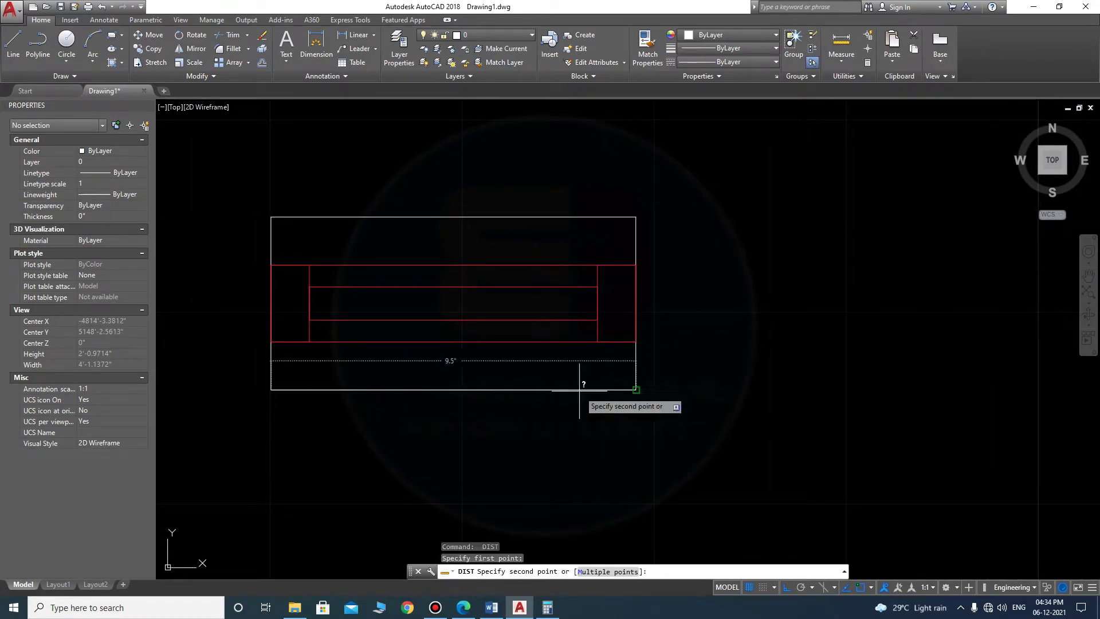
{"action": "left_click", "coordinate": [622, 391]}
{"action": "key", "text": "Escape"}
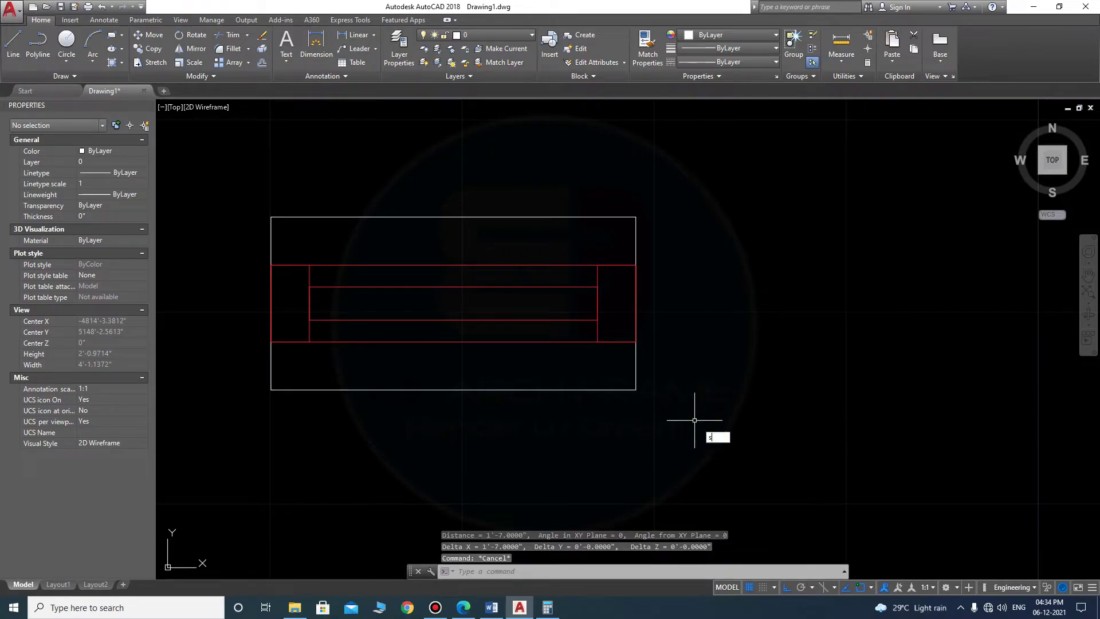
- Stretch the window's right side shorter by 1
{"action": "key", "text": "Return"}
{"action": "left_click_drag", "start_coordinate": [713, 442], "coordinate": [573, 167]}
{"action": "key", "text": "Return"}
{"action": "left_click", "coordinate": [580, 162]}
{"action": "type", "text": "1"}
{"action": "key", "text": "Return"}
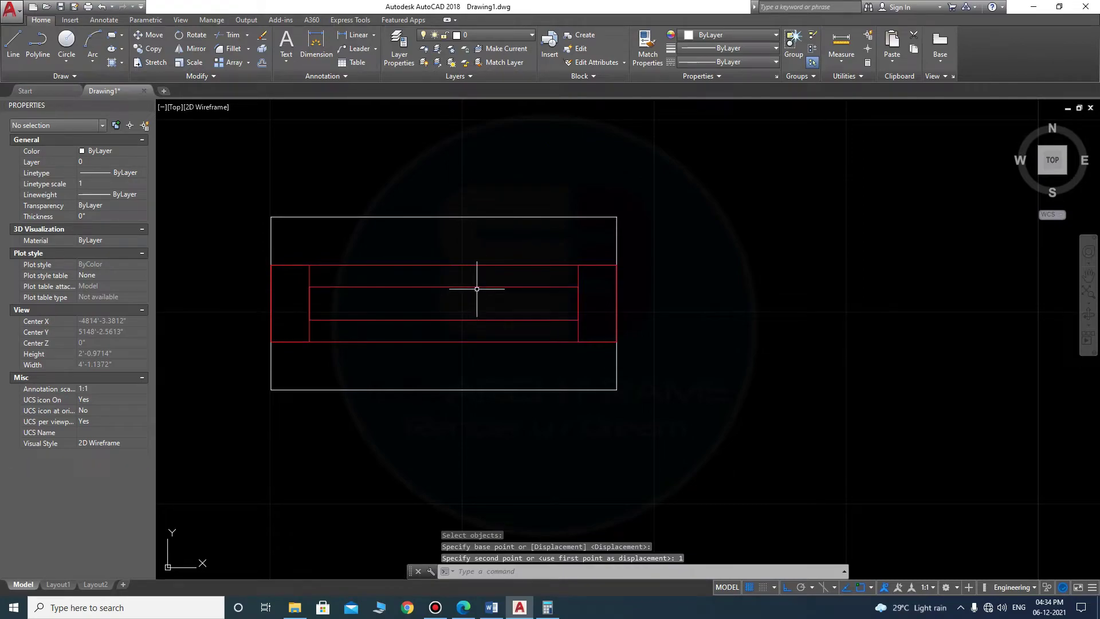
{"action": "scroll", "coordinate": [418, 295], "scroll_direction": "up", "scroll_amount": 2}
- Draw a horizontal line across the window's inner panel between its end posts
{"action": "type", "text": "l"}
{"action": "key", "text": "Return"}
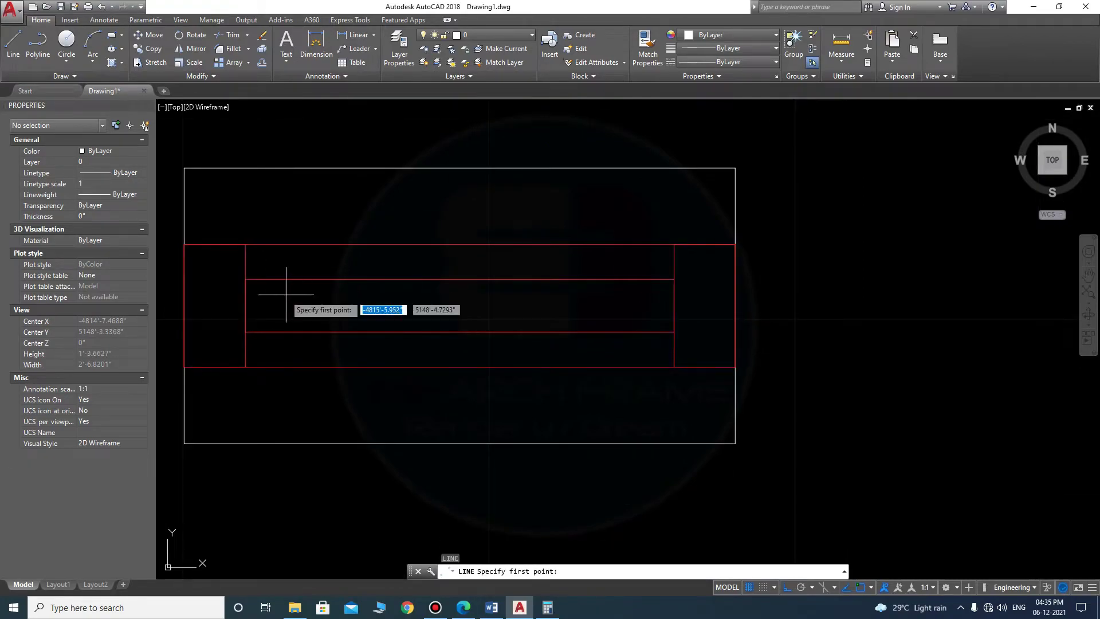
{"action": "left_click", "coordinate": [251, 296]}
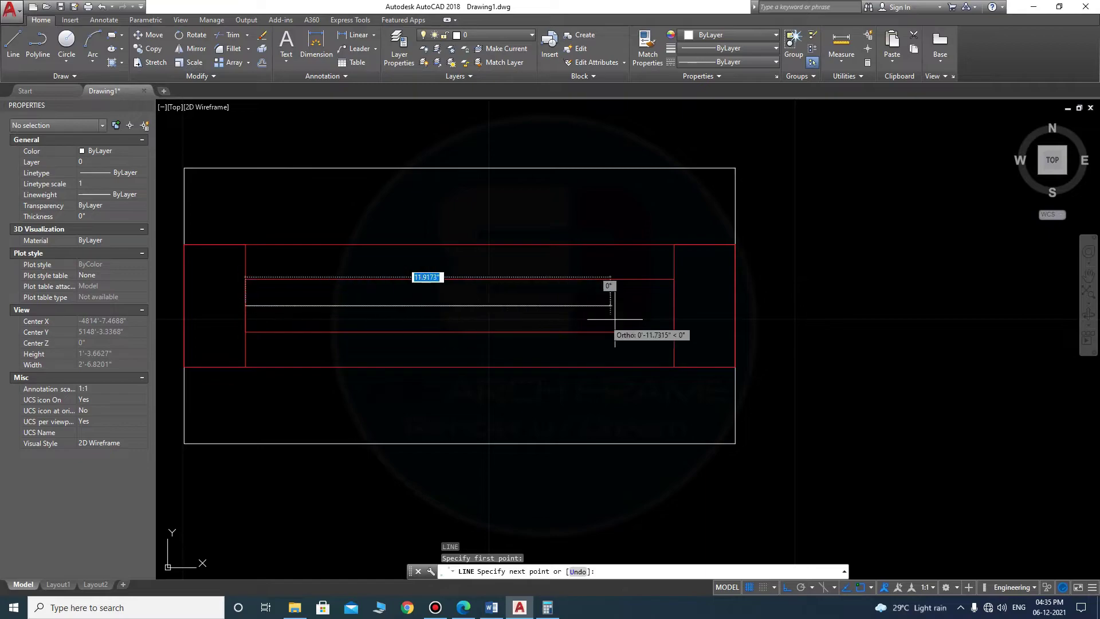
{"action": "left_click", "coordinate": [673, 305]}
{"action": "key", "text": "Escape"}
- Select the new line and start a move, then cancel it
{"action": "left_click", "coordinate": [481, 306]}
{"action": "type", "text": "m"}
{"action": "key", "text": "Return"}
{"action": "scroll", "coordinate": [220, 297], "scroll_direction": "up", "scroll_amount": 2}
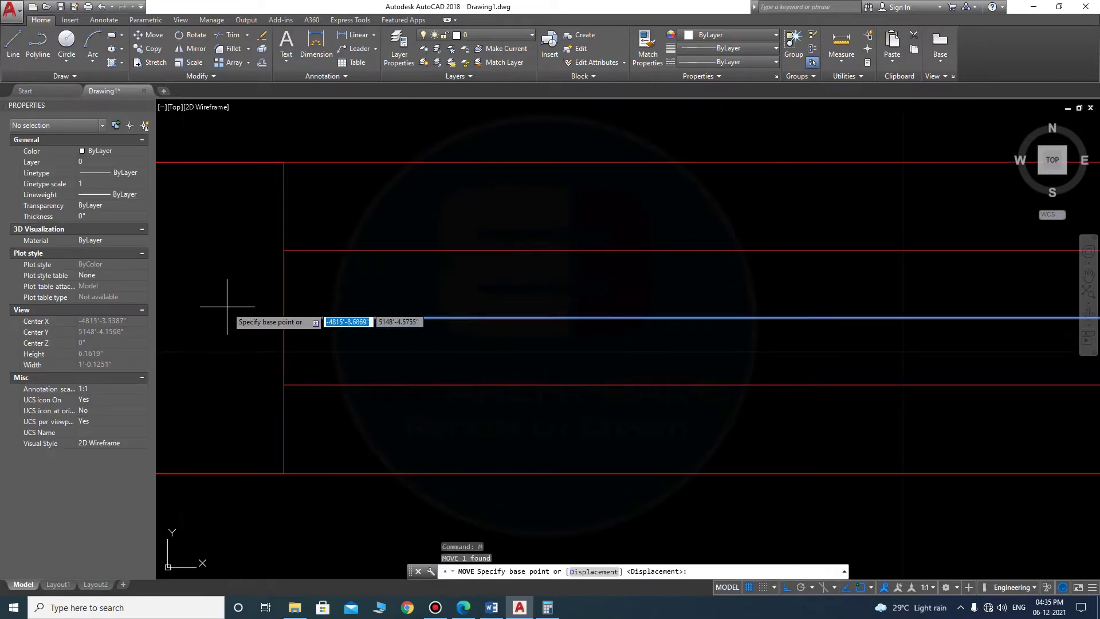
{"action": "left_click", "coordinate": [228, 307]}
{"action": "key", "text": "Escape"}
{"action": "scroll", "coordinate": [322, 277], "scroll_direction": "down", "scroll_amount": 5}
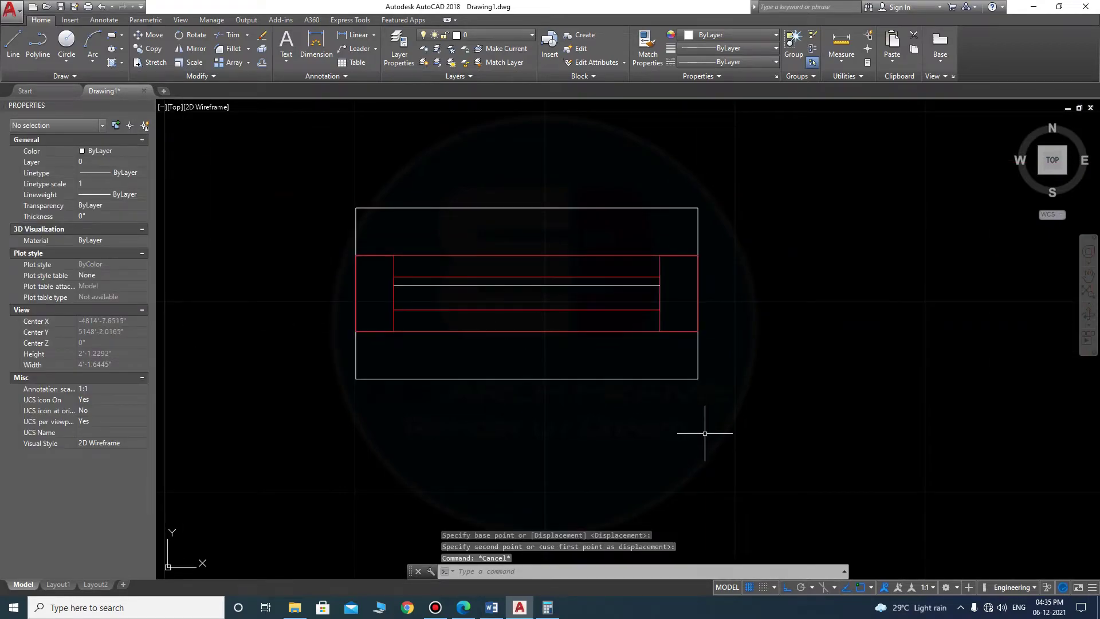
{"action": "scroll", "coordinate": [480, 260], "scroll_direction": "down", "scroll_amount": 4}
{"action": "scroll", "coordinate": [443, 286], "scroll_direction": "up", "scroll_amount": 2}
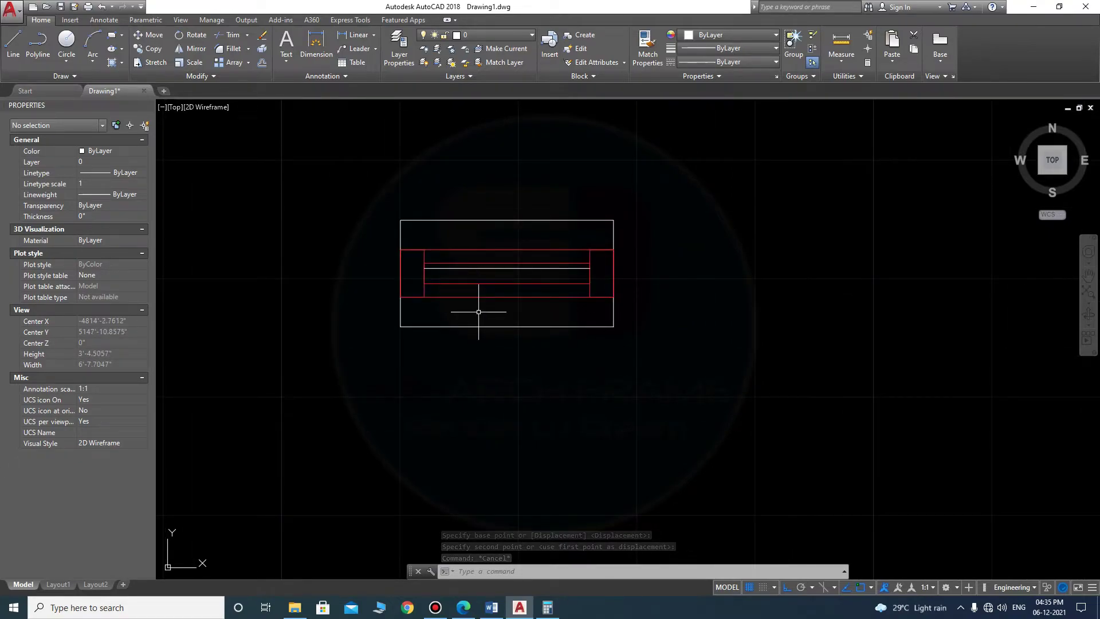
{"action": "key", "text": "Escape"}
{"action": "scroll", "coordinate": [446, 272], "scroll_direction": "up", "scroll_amount": 4}
- Check the middle line's lineweight and linetype options without changing them
{"action": "left_click", "coordinate": [457, 263]}
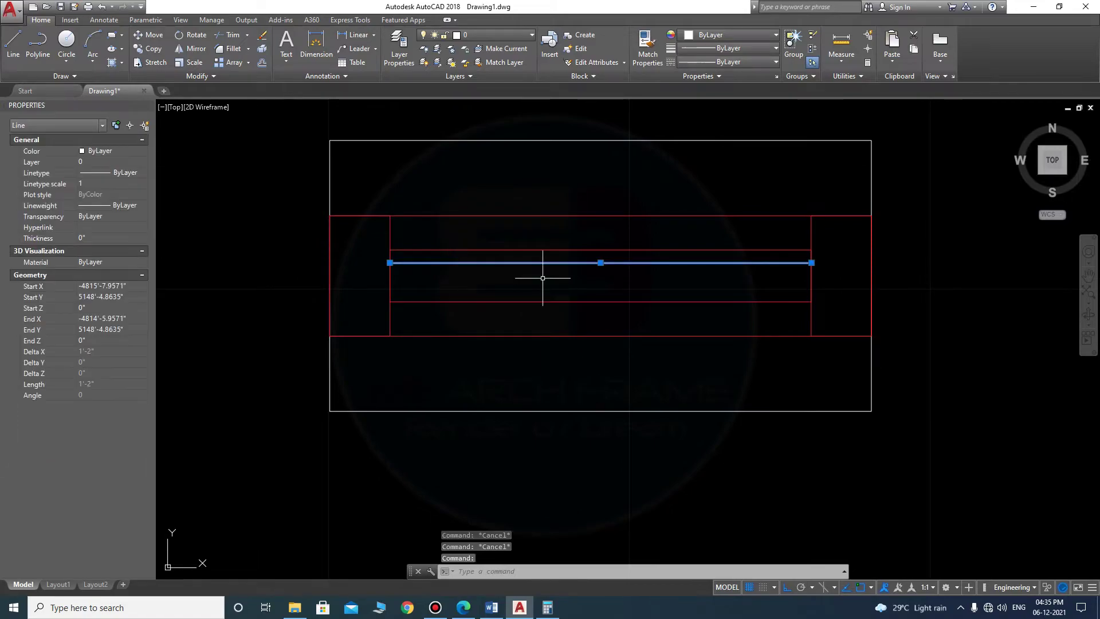
{"action": "left_click", "coordinate": [728, 107]}
{"action": "key", "text": "Escape"}
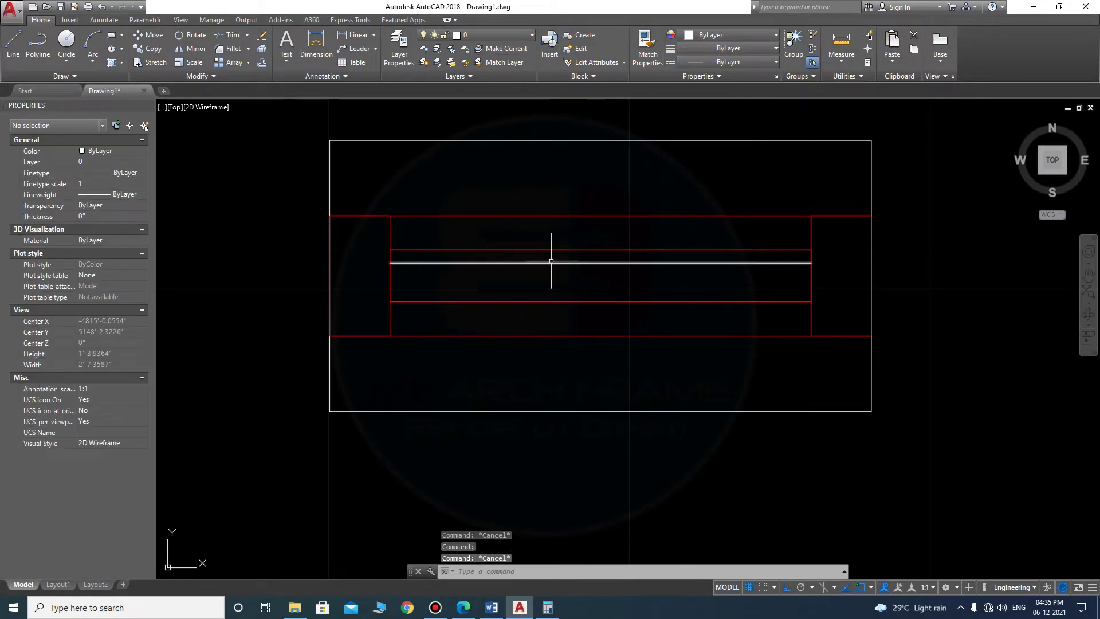
{"action": "left_click", "coordinate": [551, 262]}
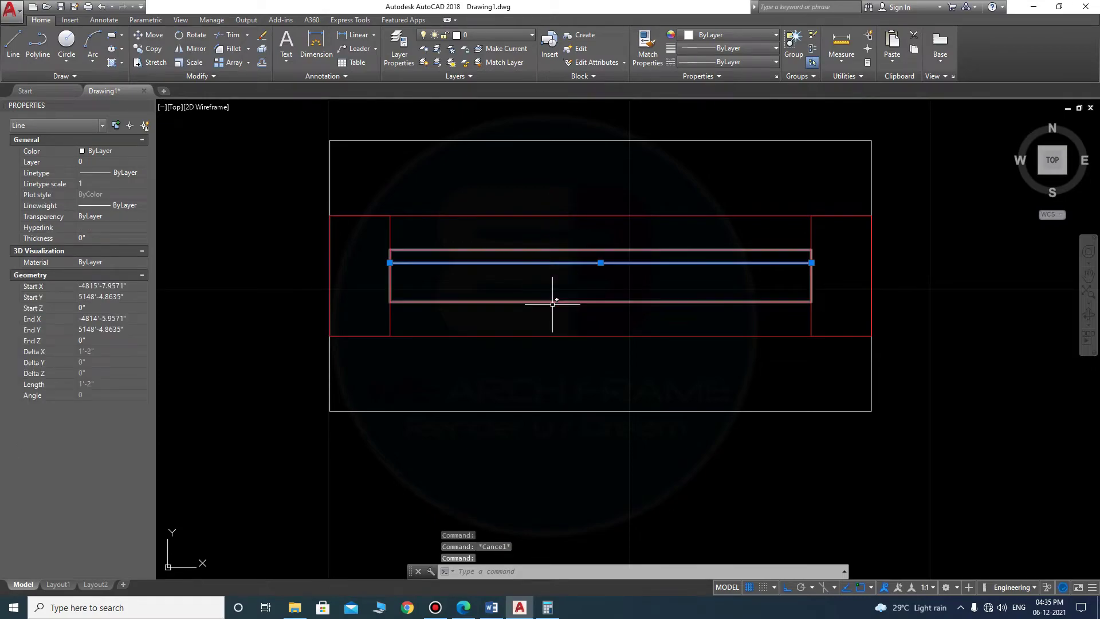
{"action": "left_click", "coordinate": [742, 62]}
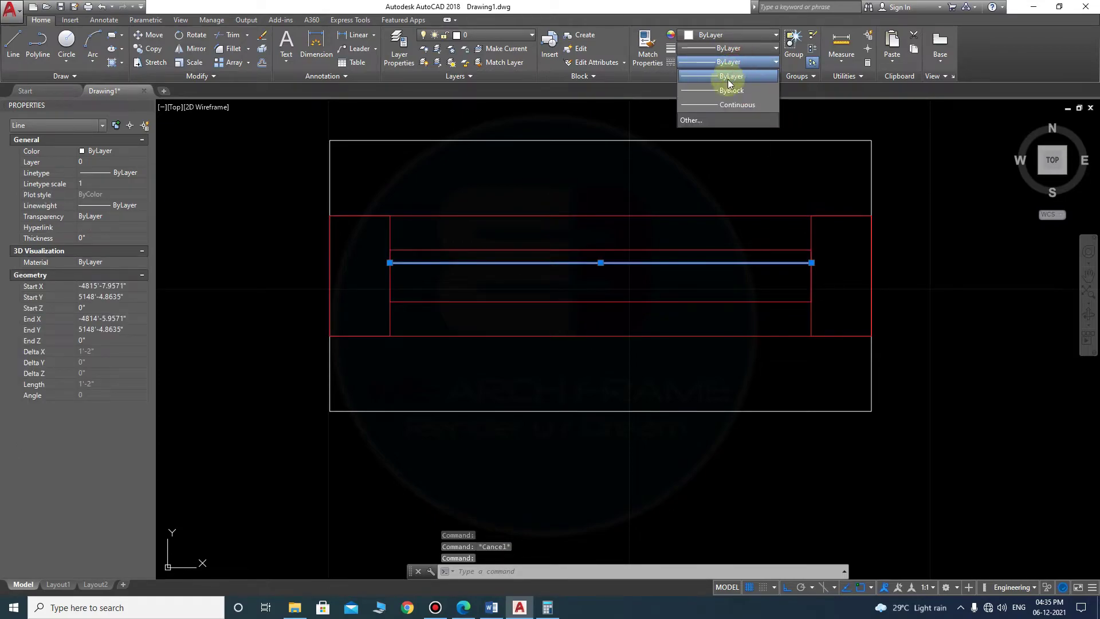
{"action": "left_click", "coordinate": [669, 45]}
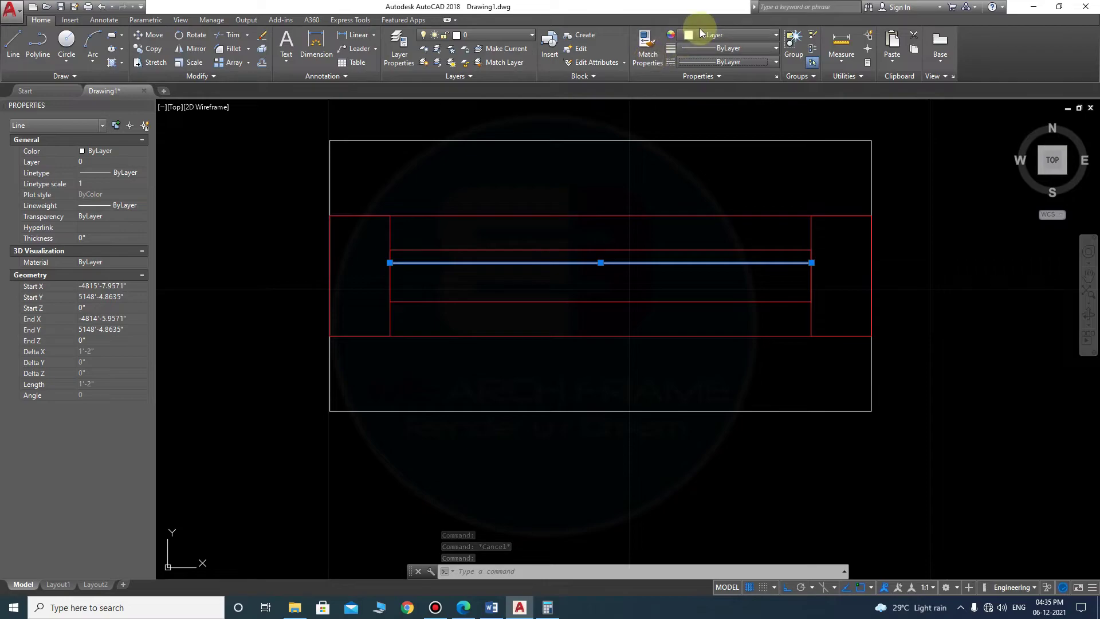
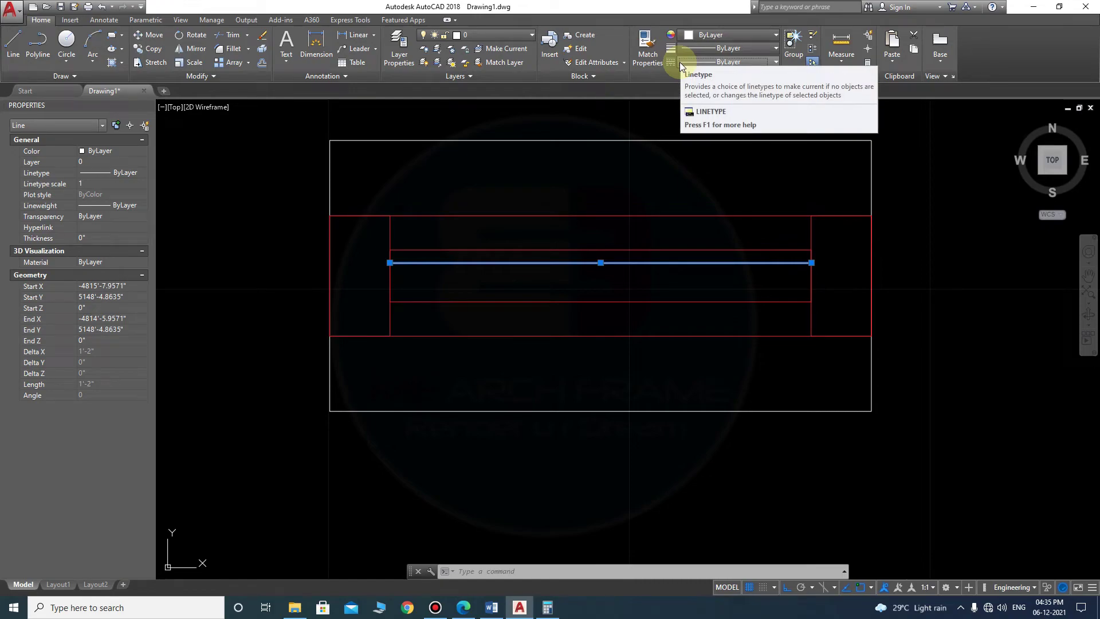
- Load the HIDDEN linetype and apply it to the window unit's middle line
{"action": "key", "text": "Escape"}
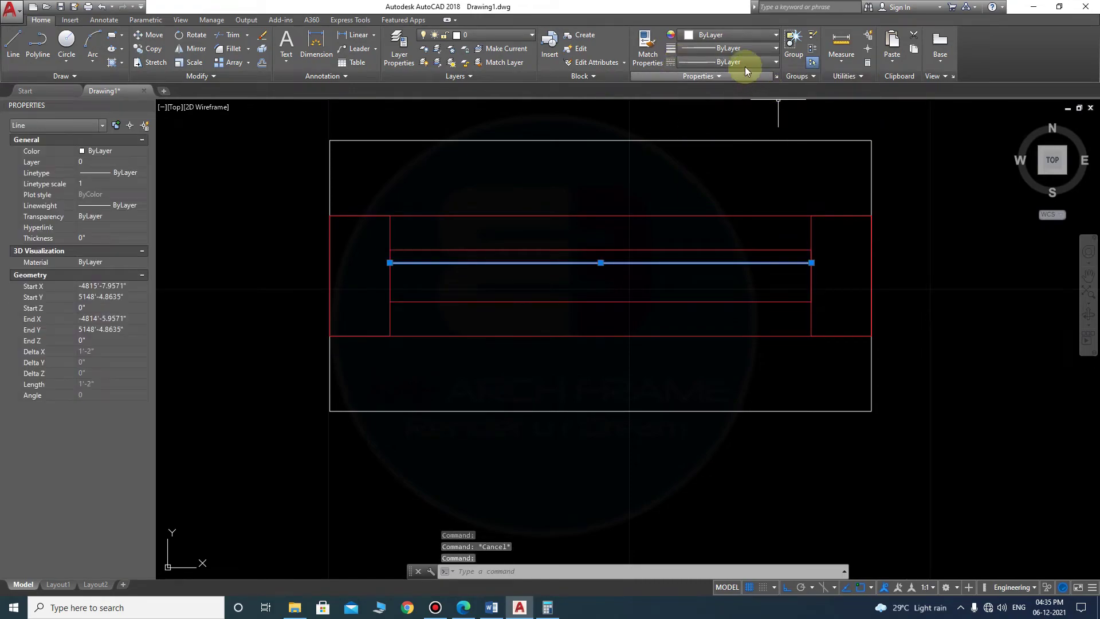
{"action": "left_click", "coordinate": [744, 64]}
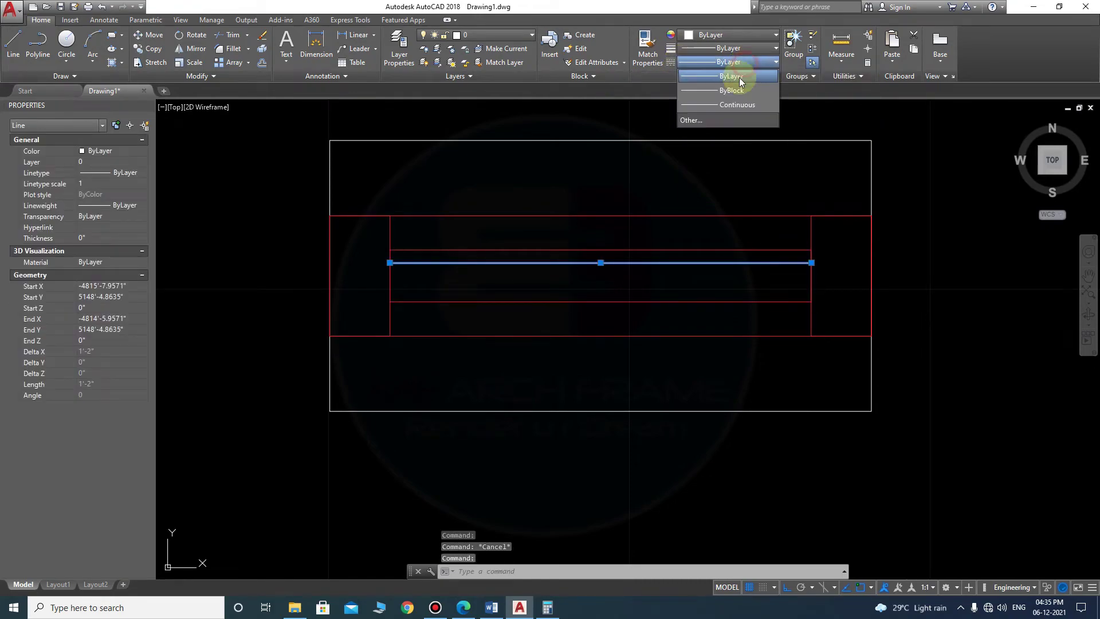
{"action": "left_click", "coordinate": [694, 120]}
{"action": "left_click", "coordinate": [636, 207]}
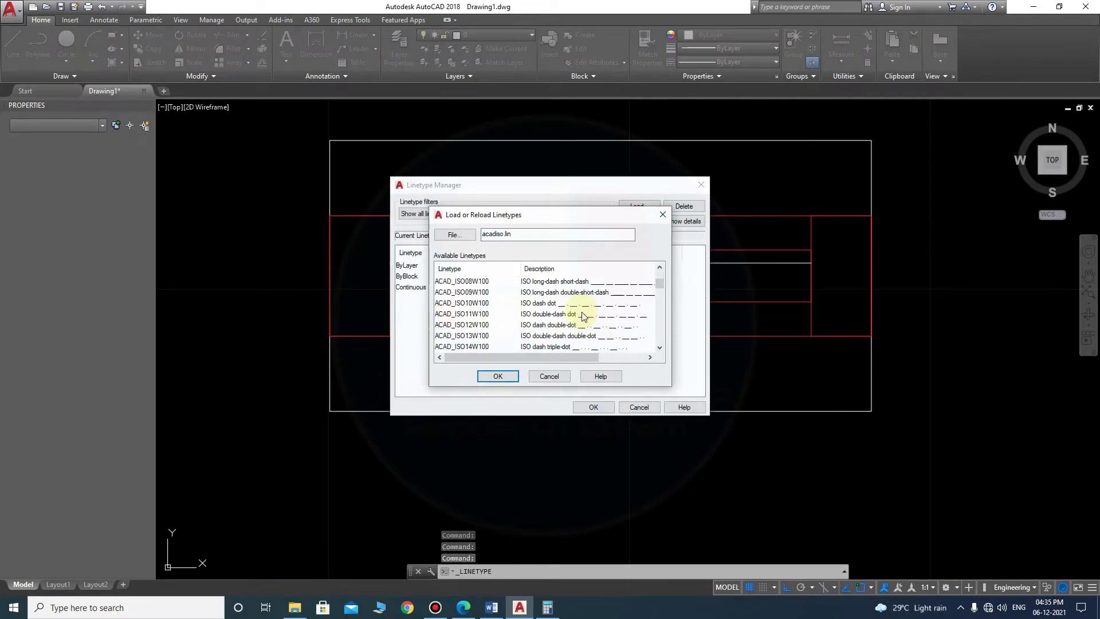
{"action": "scroll", "coordinate": [582, 316], "scroll_direction": "down", "scroll_amount": 3}
{"action": "key", "text": "h"}
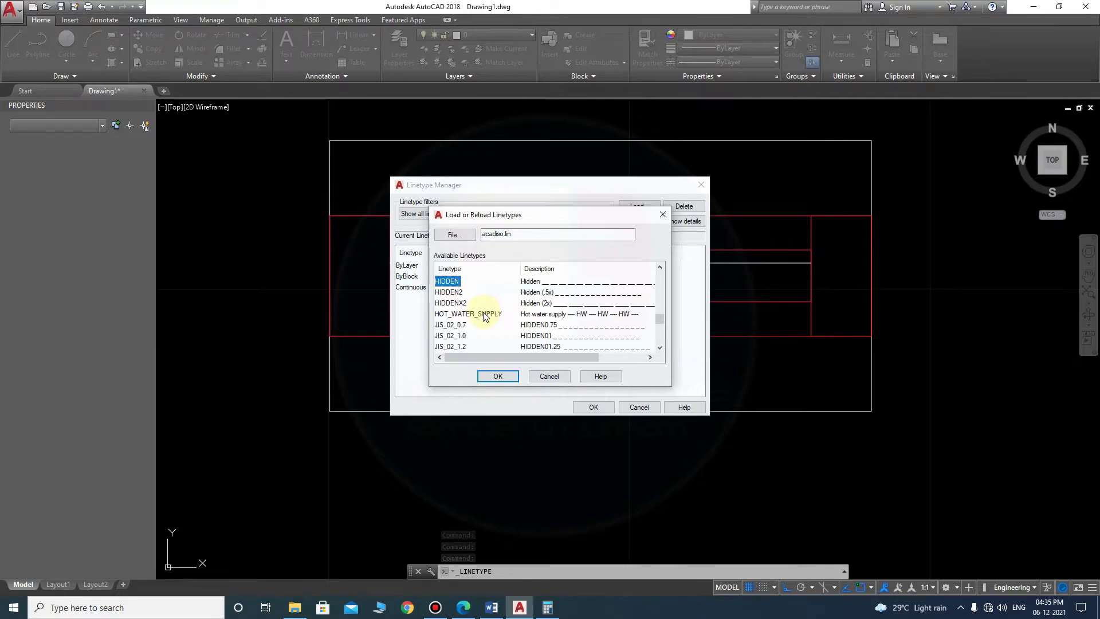
{"action": "left_click", "coordinate": [502, 377]}
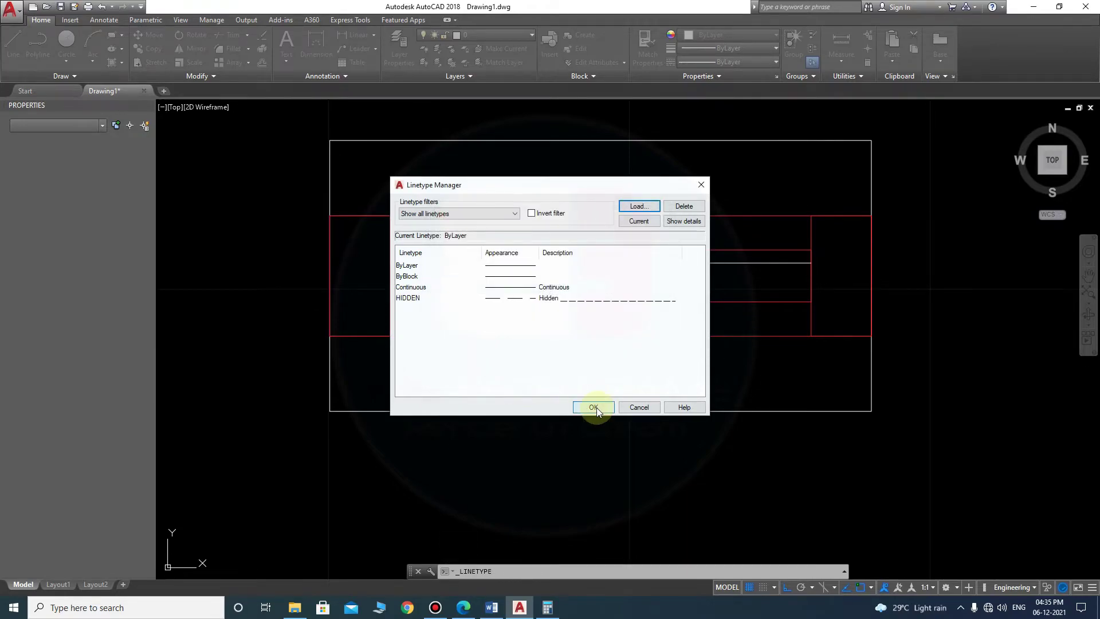
{"action": "left_click", "coordinate": [597, 408]}
{"action": "left_click", "coordinate": [667, 256]}
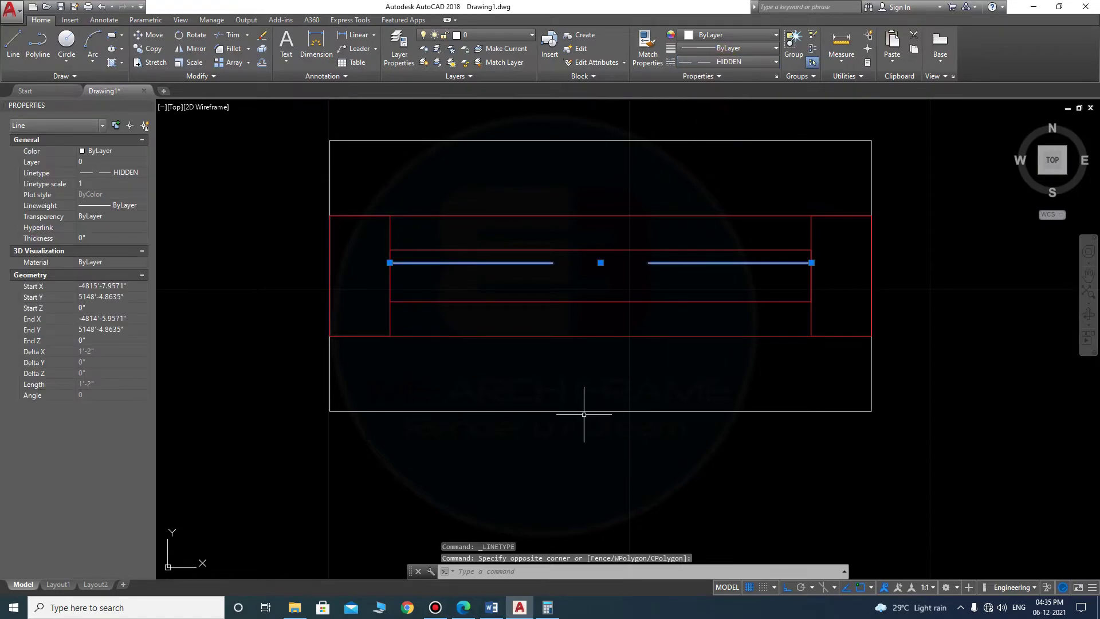
- Change the dashed middle line's linetype scale to 2 in the Properties palette
{"action": "key", "text": "Escape"}
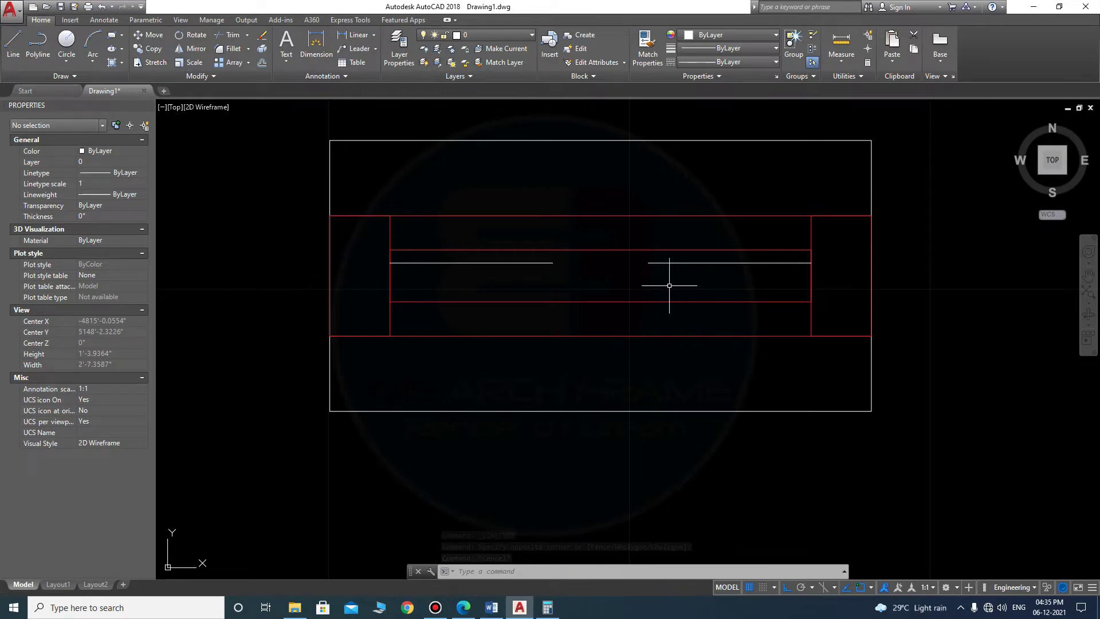
{"action": "left_click", "coordinate": [521, 262]}
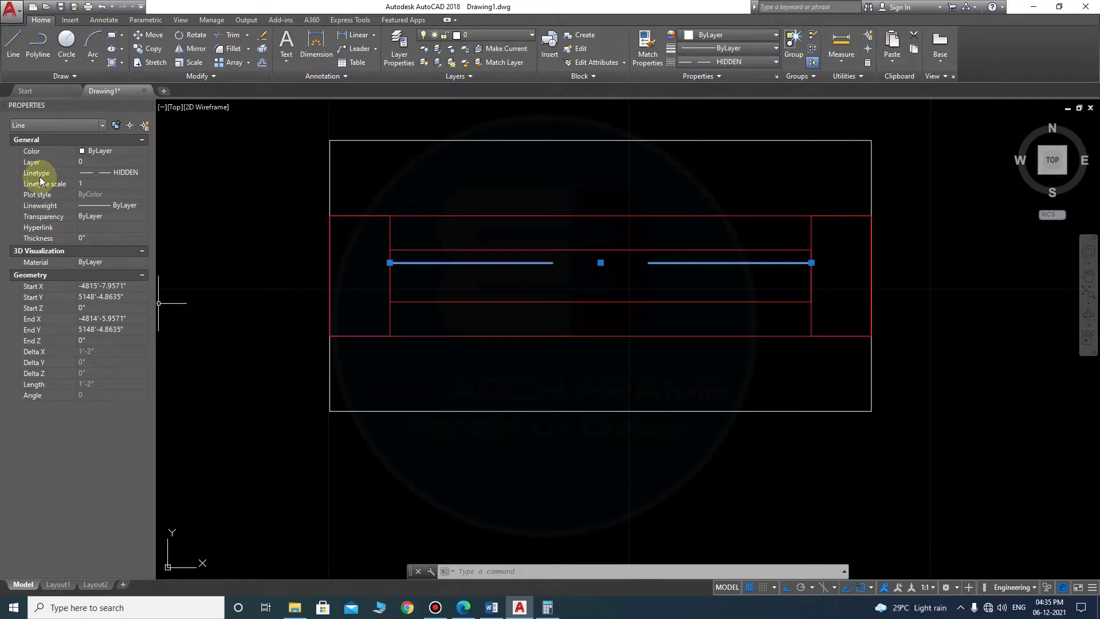
{"action": "left_click", "coordinate": [91, 182]}
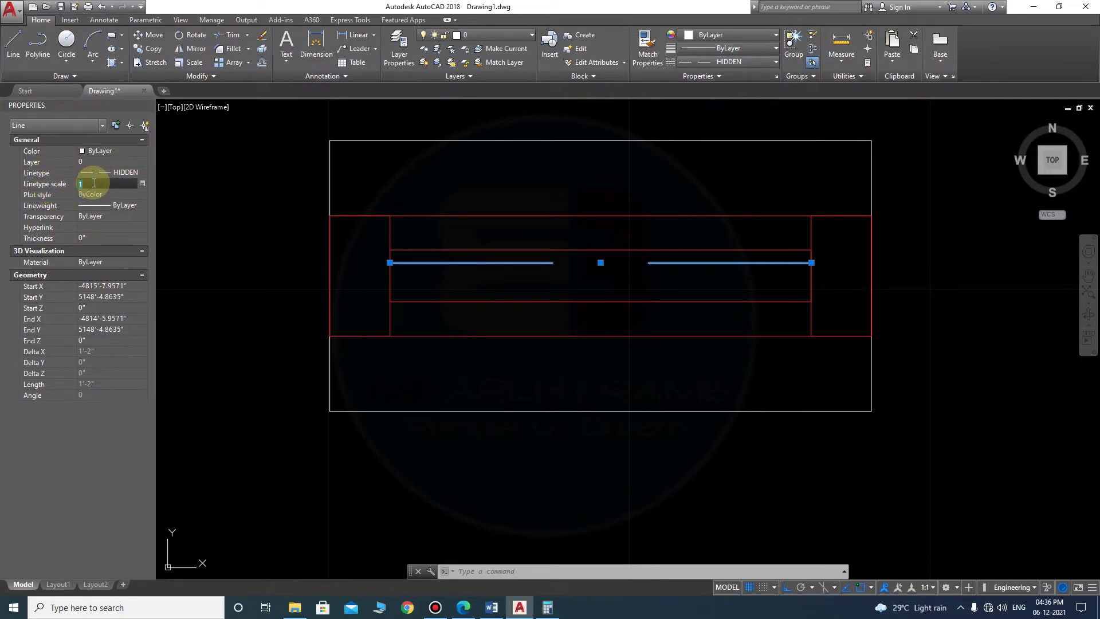
{"action": "type", "text": "2"}
{"action": "left_click", "coordinate": [93, 182]}
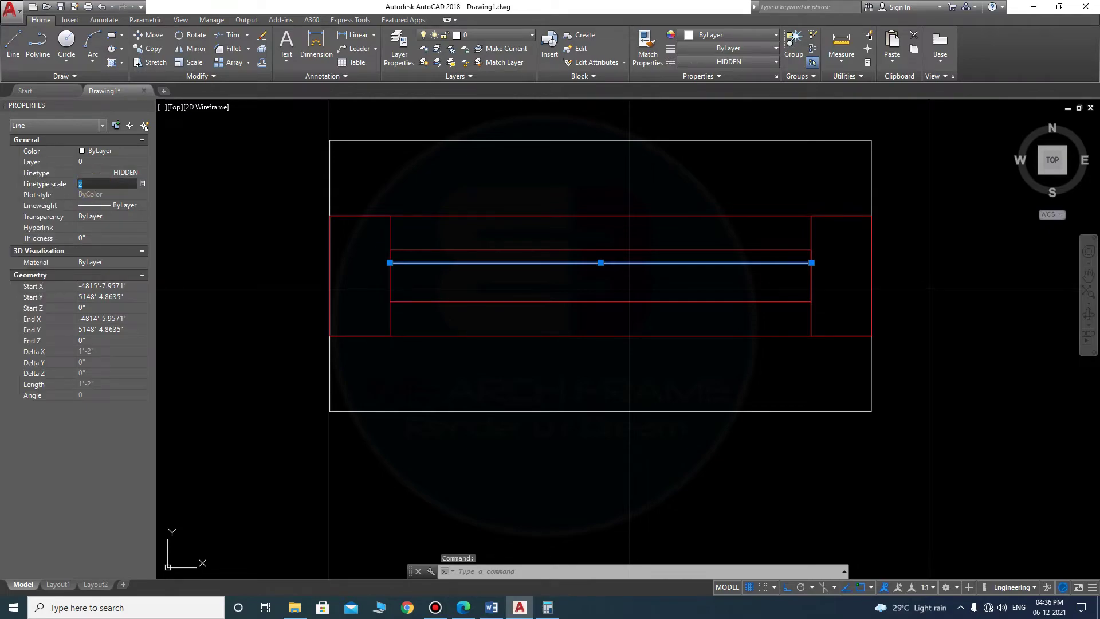
{"action": "type", "text": "0.5"}
{"action": "key", "text": "Escape"}
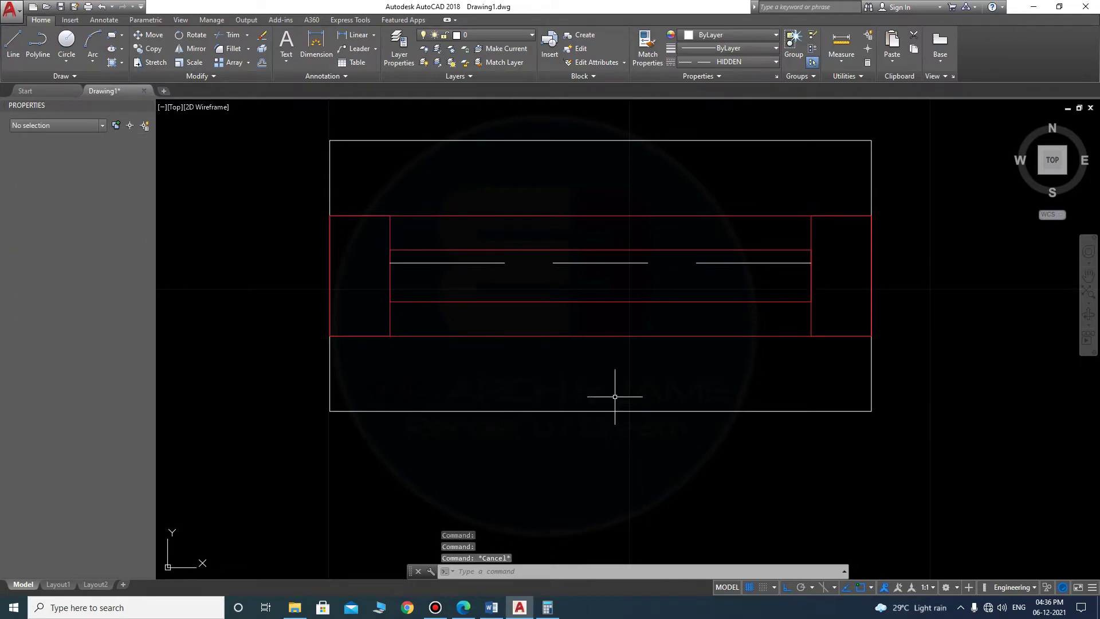
{"action": "scroll", "coordinate": [626, 258], "scroll_direction": "down", "scroll_amount": 5}
{"action": "scroll", "coordinate": [545, 269], "scroll_direction": "up", "scroll_amount": 4}
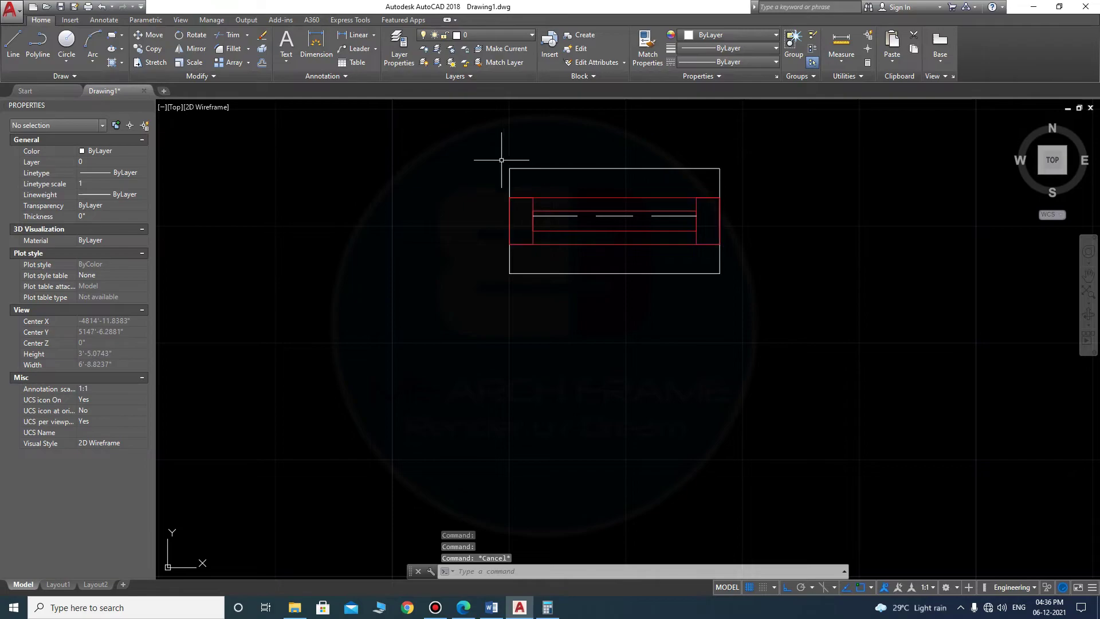
- Copy the red window unit into two positions in the top wall
{"action": "left_click", "coordinate": [487, 147]}
{"action": "left_click", "coordinate": [802, 289]}
{"action": "type", "text": "co"}
{"action": "key", "text": "Return"}
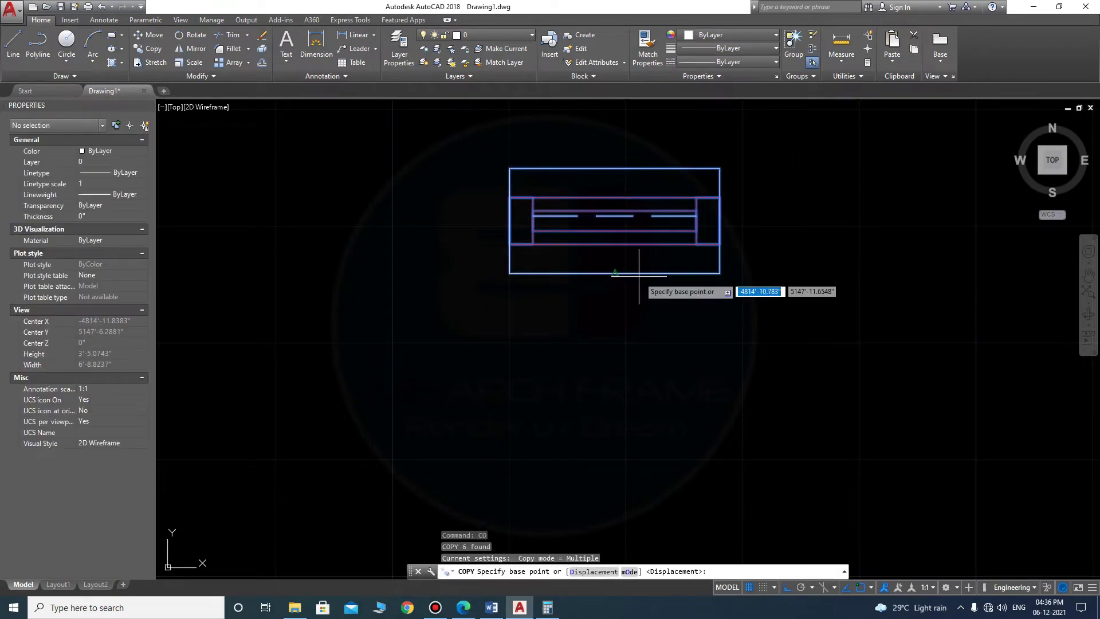
{"action": "left_click", "coordinate": [639, 277]}
{"action": "scroll", "coordinate": [794, 194], "scroll_direction": "down", "scroll_amount": 5}
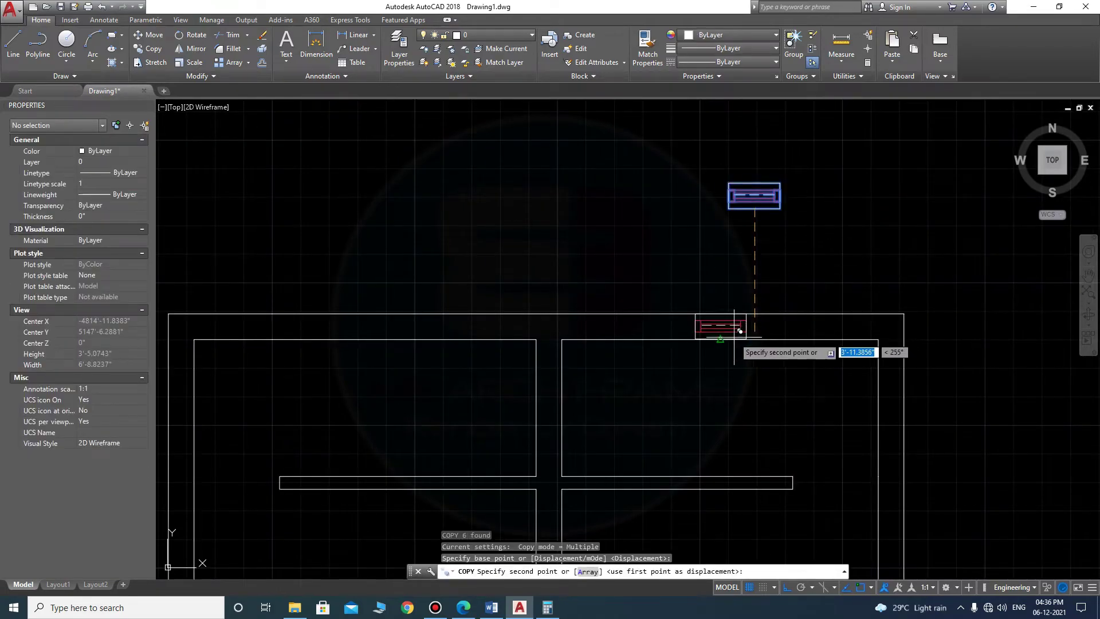
{"action": "left_click", "coordinate": [740, 331]}
{"action": "left_click", "coordinate": [499, 326]}
{"action": "key", "text": "Escape"}
- Erase the original window unit
{"action": "scroll", "coordinate": [523, 245], "scroll_direction": "down", "scroll_amount": 1}
{"action": "scroll", "coordinate": [523, 246], "scroll_direction": "down", "scroll_amount": 3}
{"action": "left_click", "coordinate": [696, 256]}
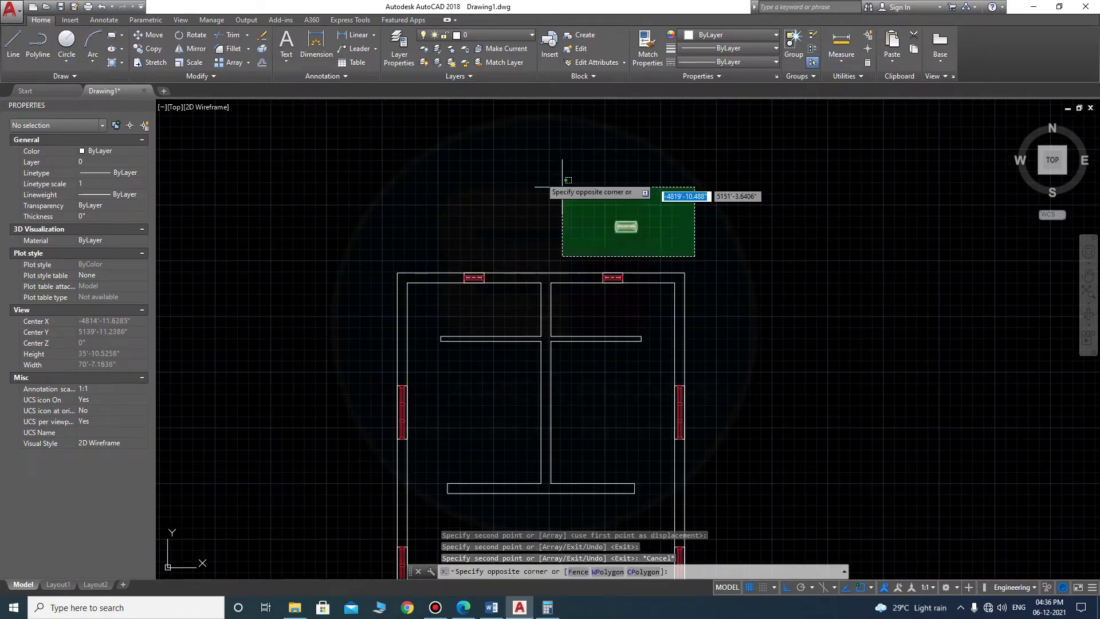
{"action": "left_click", "coordinate": [562, 187]}
{"action": "type", "text": "e"}
{"action": "key", "text": "Return"}
{"action": "key", "text": "Escape"}
- Erase the two spare window blocks below the plan and recenter the floor plan
{"action": "scroll", "coordinate": [544, 164], "scroll_direction": "down", "scroll_amount": 2}
{"action": "scroll", "coordinate": [582, 257], "scroll_direction": "down", "scroll_amount": 1}
{"action": "middle_click_drag", "start_coordinate": [660, 376], "coordinate": [702, 255]}
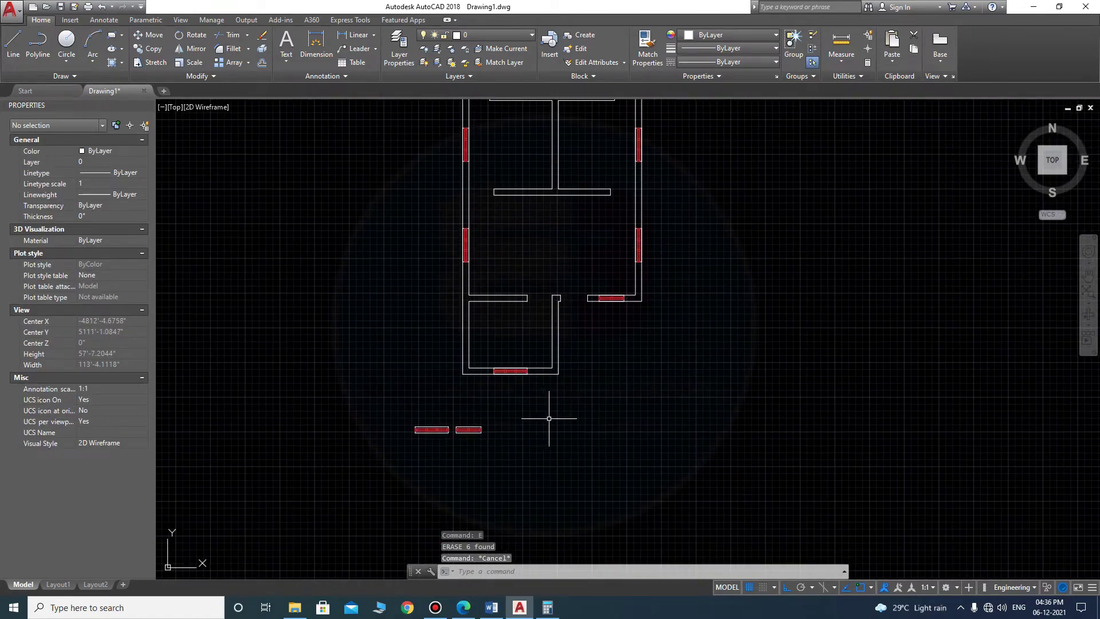
{"action": "left_click", "coordinate": [553, 418]}
{"action": "left_click", "coordinate": [319, 454]}
{"action": "type", "text": "e"}
{"action": "key", "text": "Return"}
{"action": "middle_click_drag", "start_coordinate": [644, 369], "coordinate": [621, 437]}
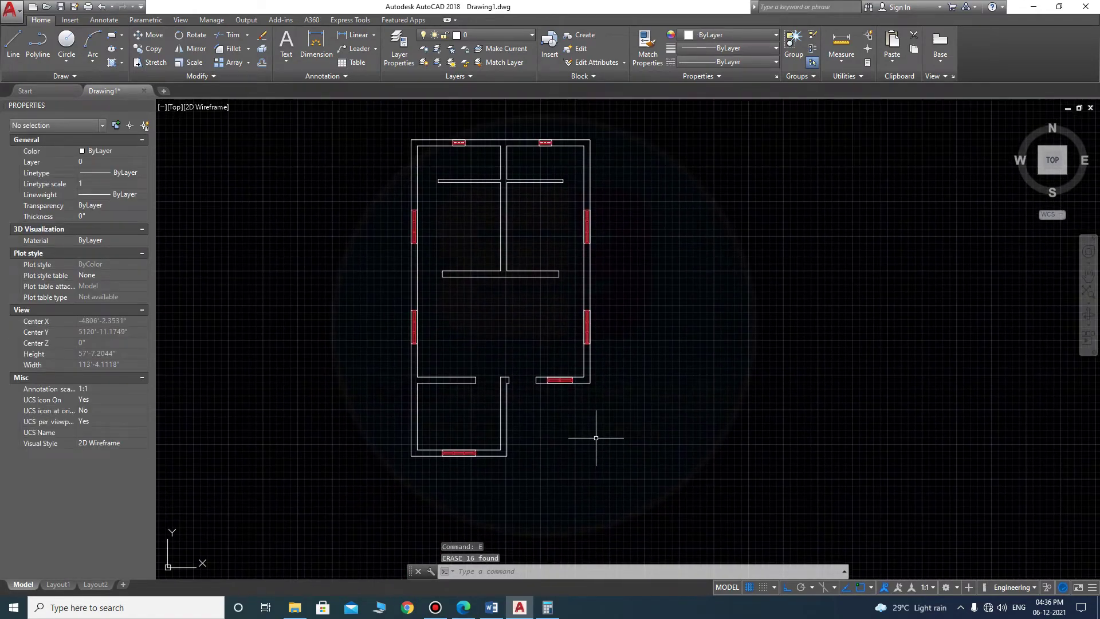
{"action": "middle_click_drag", "start_coordinate": [568, 460], "coordinate": [567, 423]}
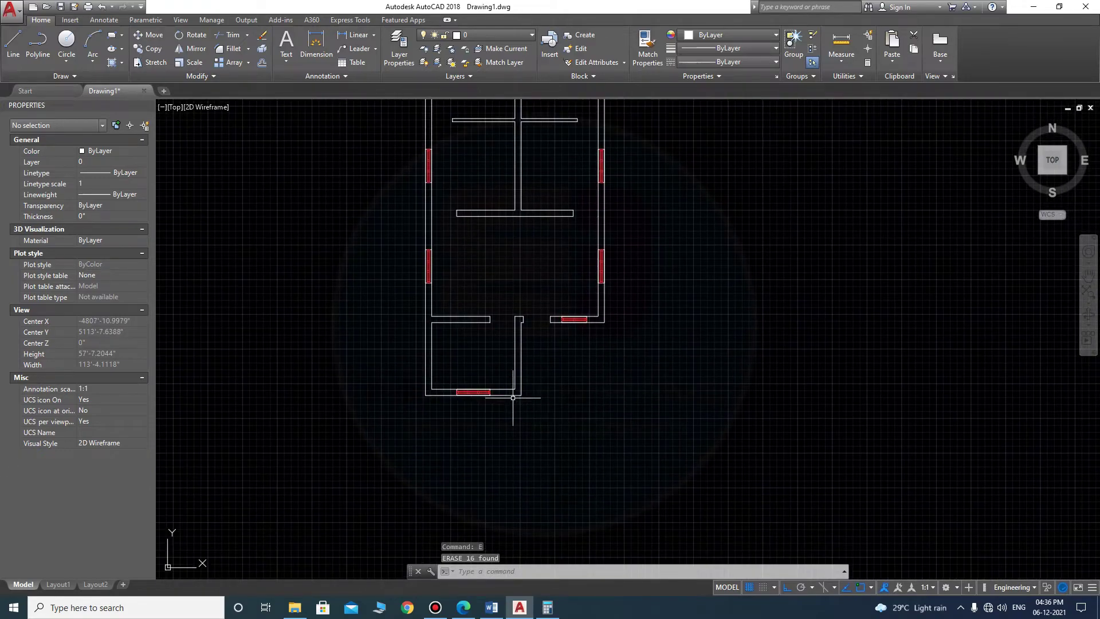
{"action": "scroll", "coordinate": [630, 417], "scroll_direction": "up", "scroll_amount": 2}
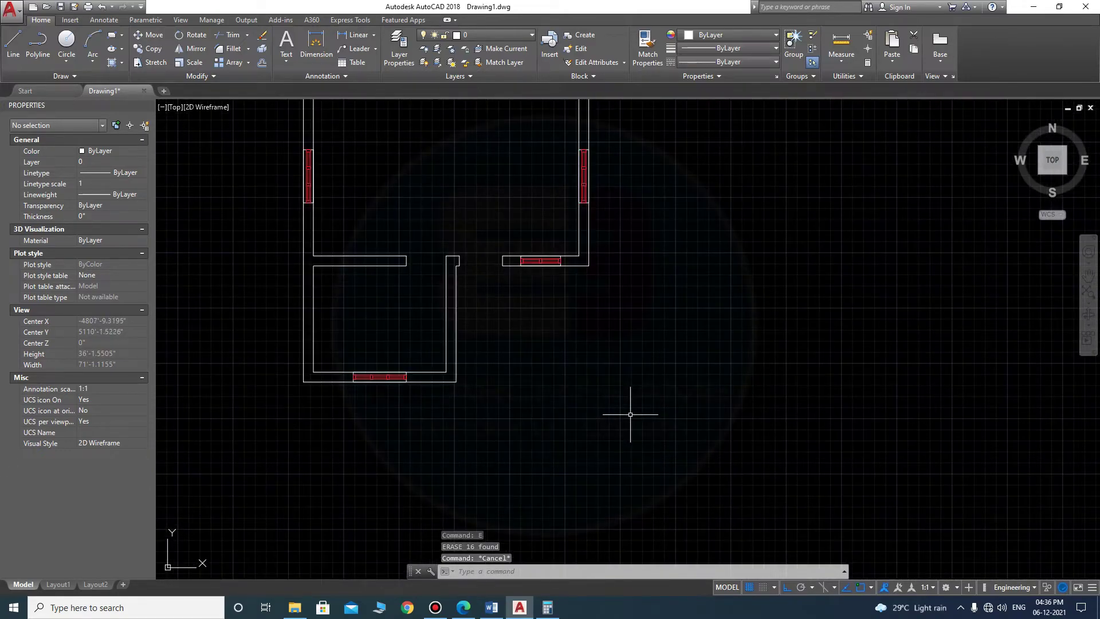
- Draw a 16' line down from the right wall corner, then the porch's bottom edge
{"action": "type", "text": "l"}
{"action": "key", "text": "Return"}
{"action": "left_click", "coordinate": [589, 265]}
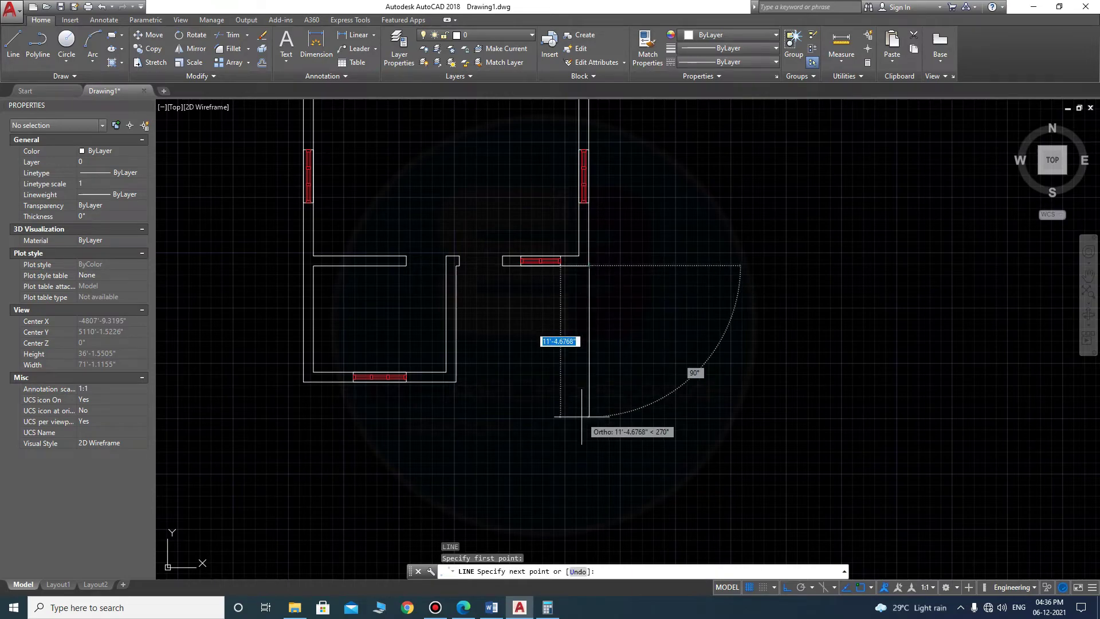
{"action": "type", "text": "16"}
{"action": "key", "text": "Return"}
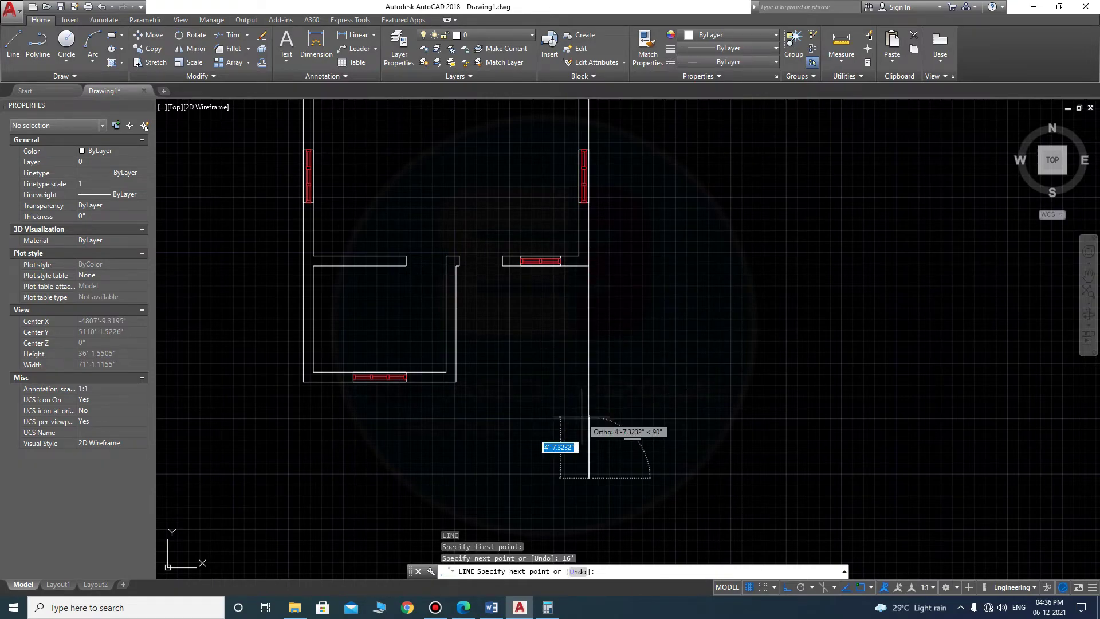
{"action": "left_click", "coordinate": [414, 475]}
{"action": "key", "text": "Return"}
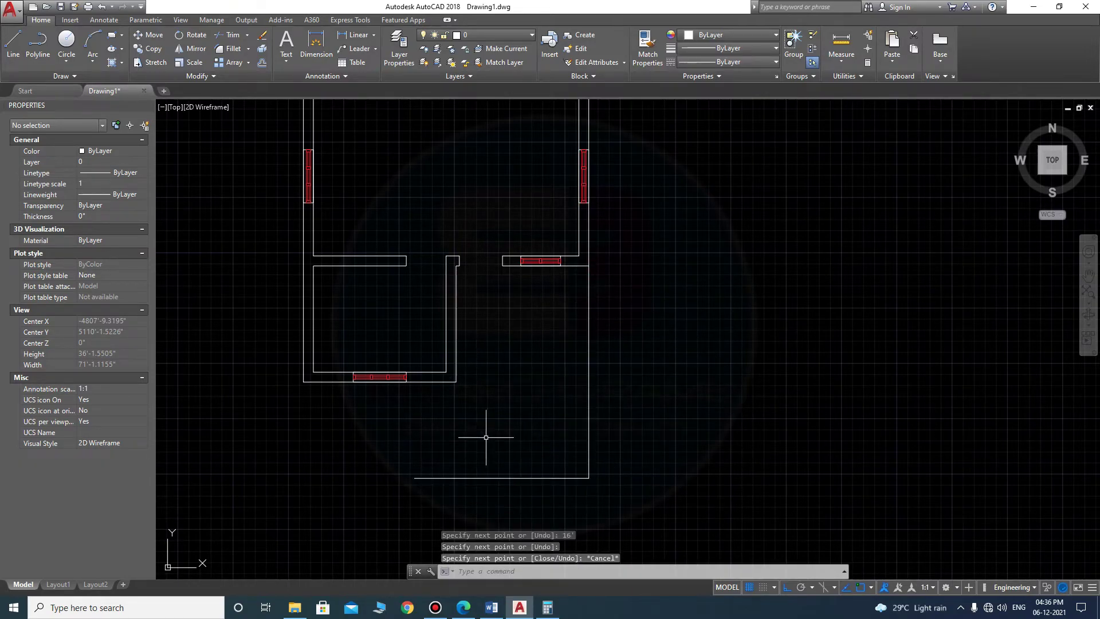
- Draw the porch's left side from the front room corner and fillet it to the bottom edge
{"action": "key", "text": "Return"}
{"action": "left_click", "coordinate": [446, 371]}
{"action": "left_click", "coordinate": [446, 504]}
{"action": "key", "text": "Return"}
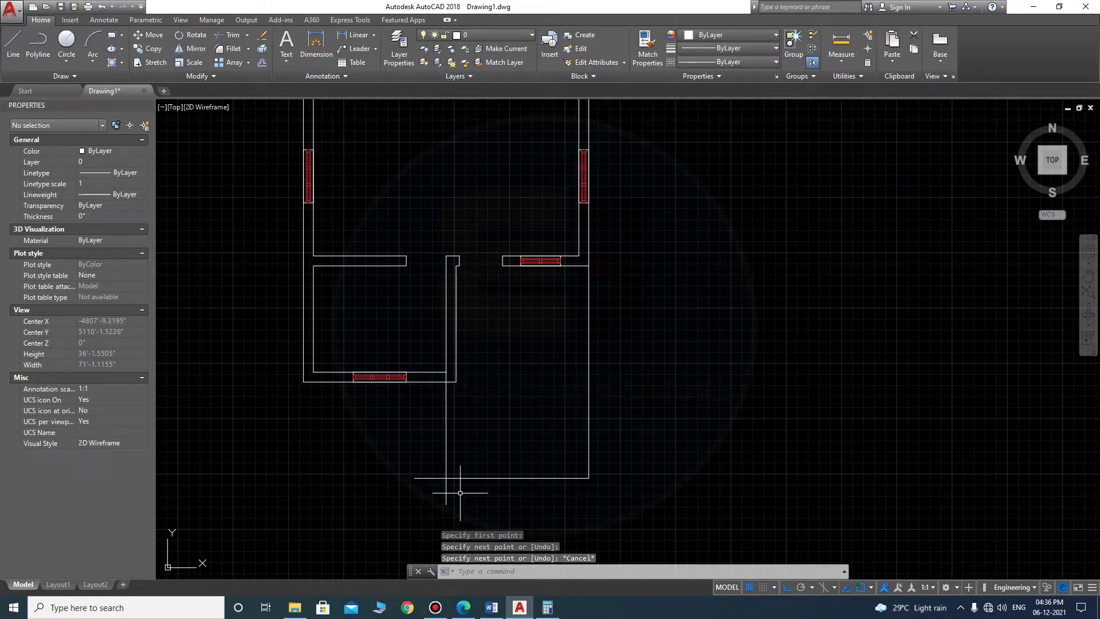
{"action": "type", "text": "f"}
{"action": "key", "text": "Return"}
{"action": "left_click", "coordinate": [441, 477]}
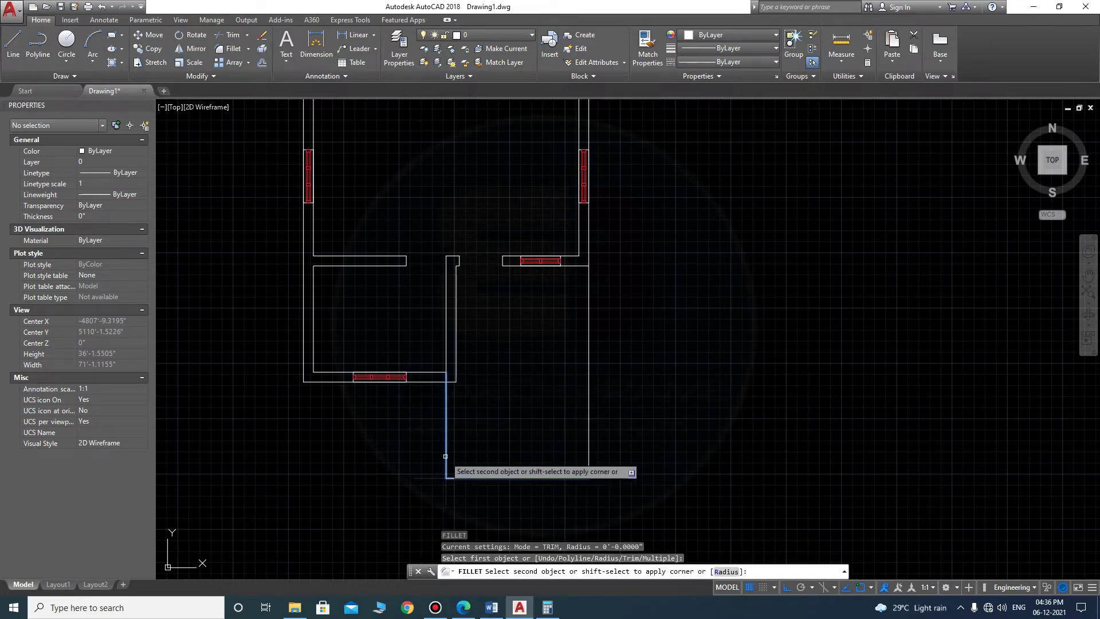
- Start a trim, cancel it, and center the porch outline in view
{"action": "type", "text": "tr"}
{"action": "key", "text": "Return"}
{"action": "scroll", "coordinate": [444, 387], "scroll_direction": "up", "scroll_amount": 6}
{"action": "key", "text": "Return"}
{"action": "key", "text": "Escape"}
{"action": "scroll", "coordinate": [587, 366], "scroll_direction": "down", "scroll_amount": 6}
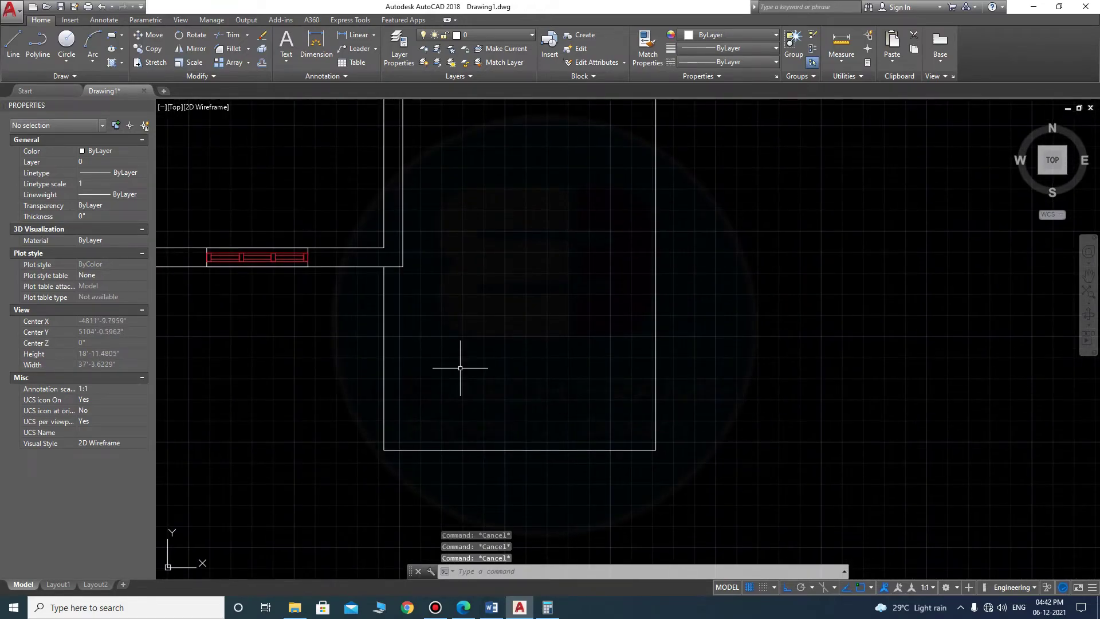
{"action": "scroll", "coordinate": [459, 431], "scroll_direction": "up", "scroll_amount": 2}
{"action": "middle_click_drag", "start_coordinate": [465, 404], "coordinate": [446, 394]}
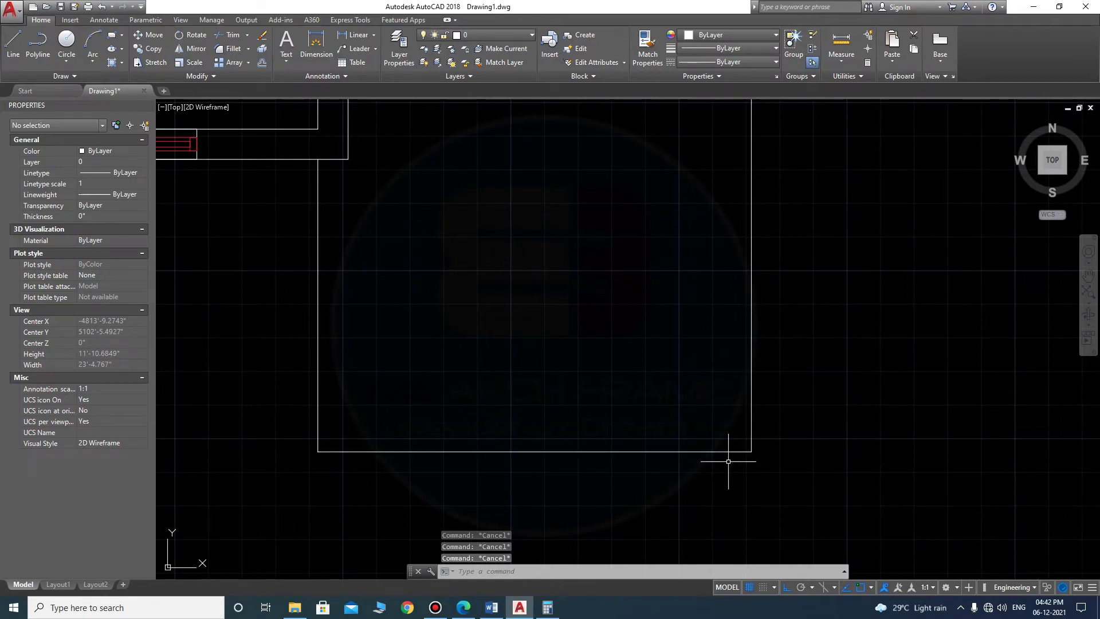
- Draw a closed 9 × 12 polyline rectangle for a pillar
{"action": "scroll", "coordinate": [436, 406], "scroll_direction": "up", "scroll_amount": 2}
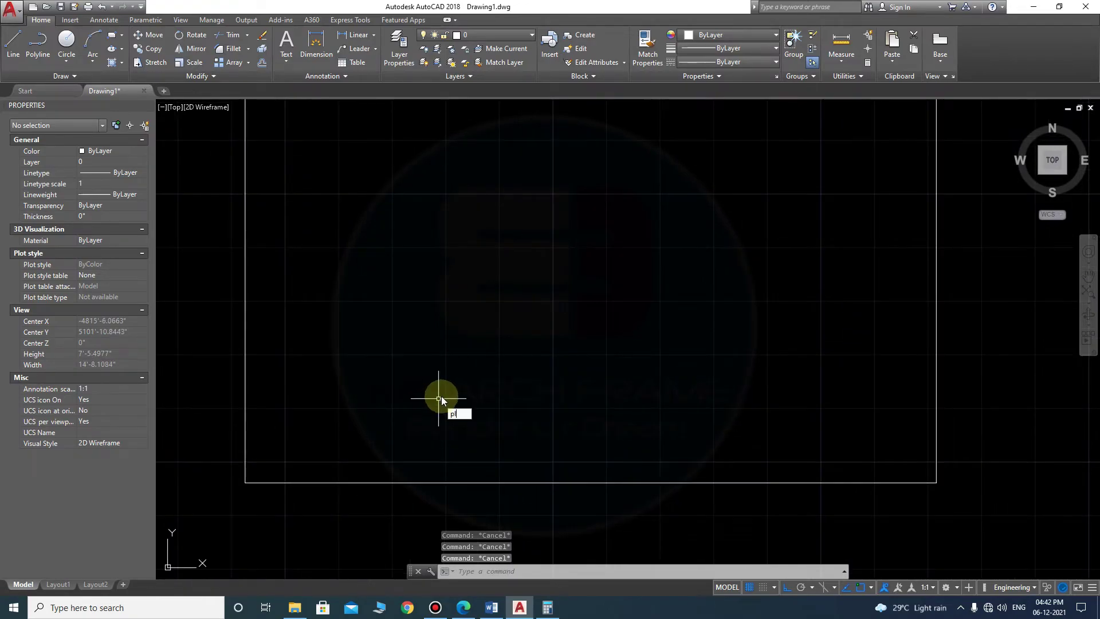
{"action": "key", "text": "Return"}
{"action": "left_click", "coordinate": [422, 403]}
{"action": "type", "text": "12"}
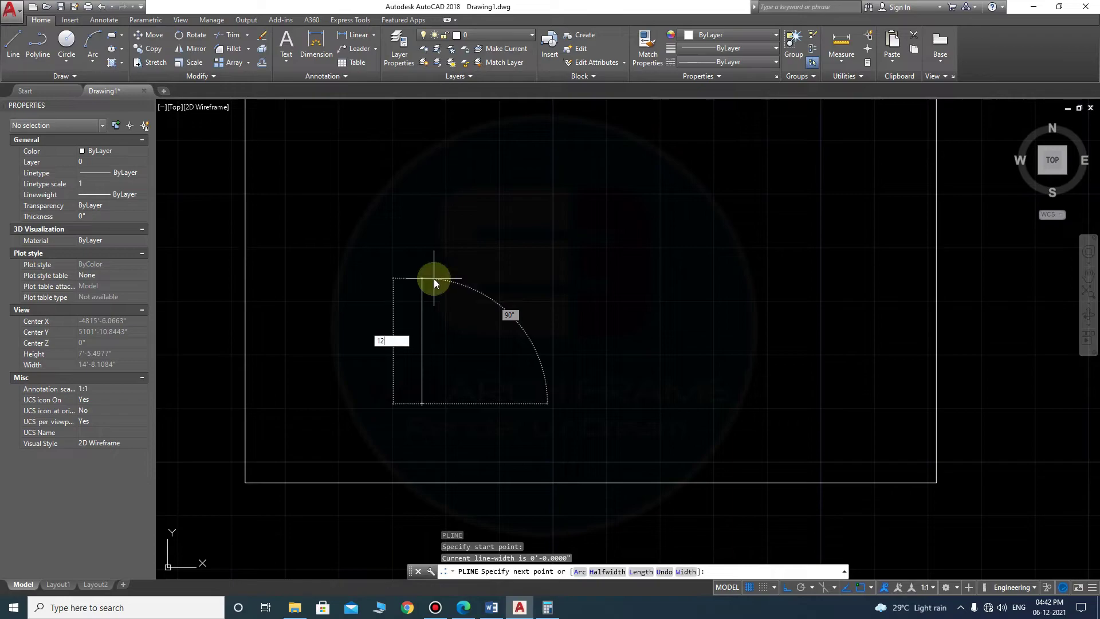
{"action": "key", "text": "Return"}
{"action": "type", "text": "9"}
{"action": "key", "text": "Return"}
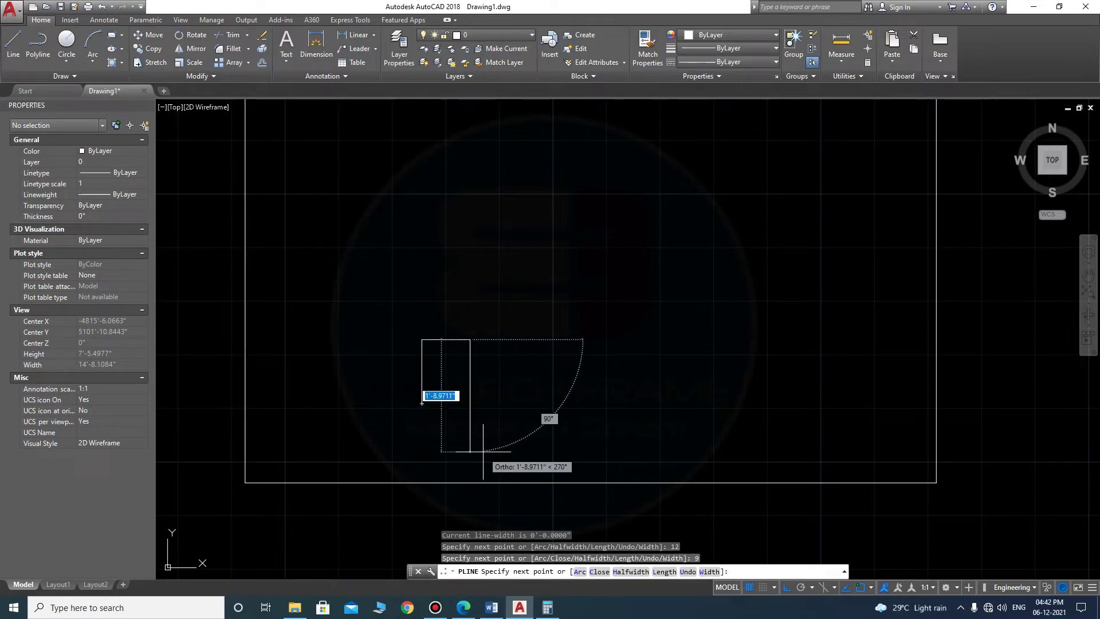
{"action": "type", "text": "12"}
{"action": "key", "text": "Return"}
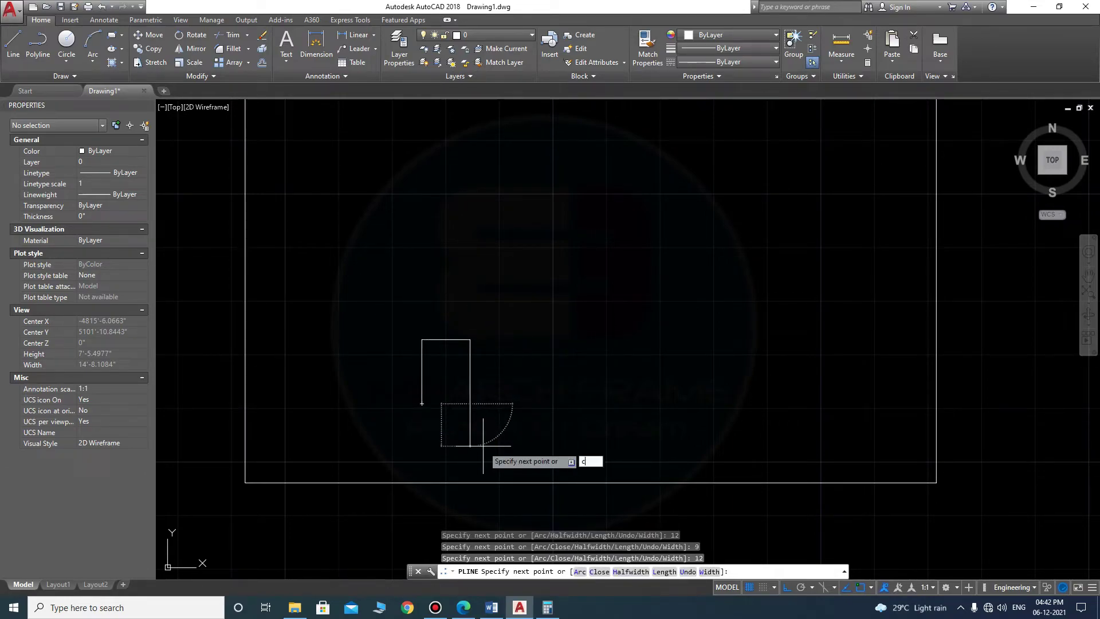
{"action": "type", "text": "c"}
{"action": "key", "text": "Return"}
{"action": "key", "text": "Escape"}
- Move the pillar rectangle to the porch's bottom-left corner
{"action": "left_click", "coordinate": [469, 384]}
{"action": "type", "text": "m"}
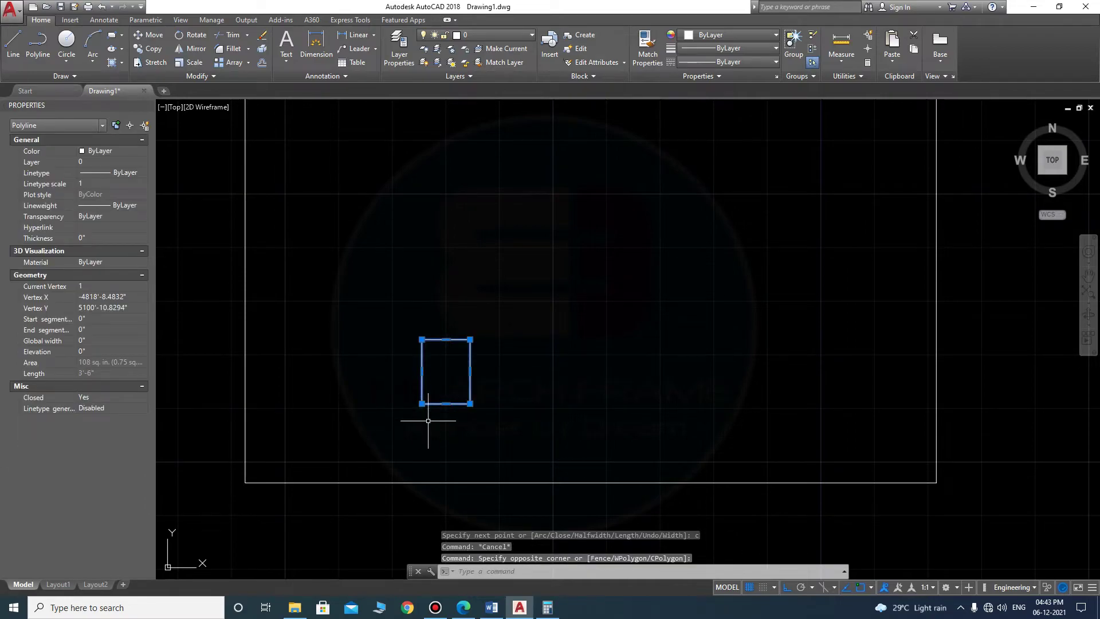
{"action": "key", "text": "Return"}
{"action": "left_click", "coordinate": [421, 404]}
{"action": "left_click", "coordinate": [245, 483]}
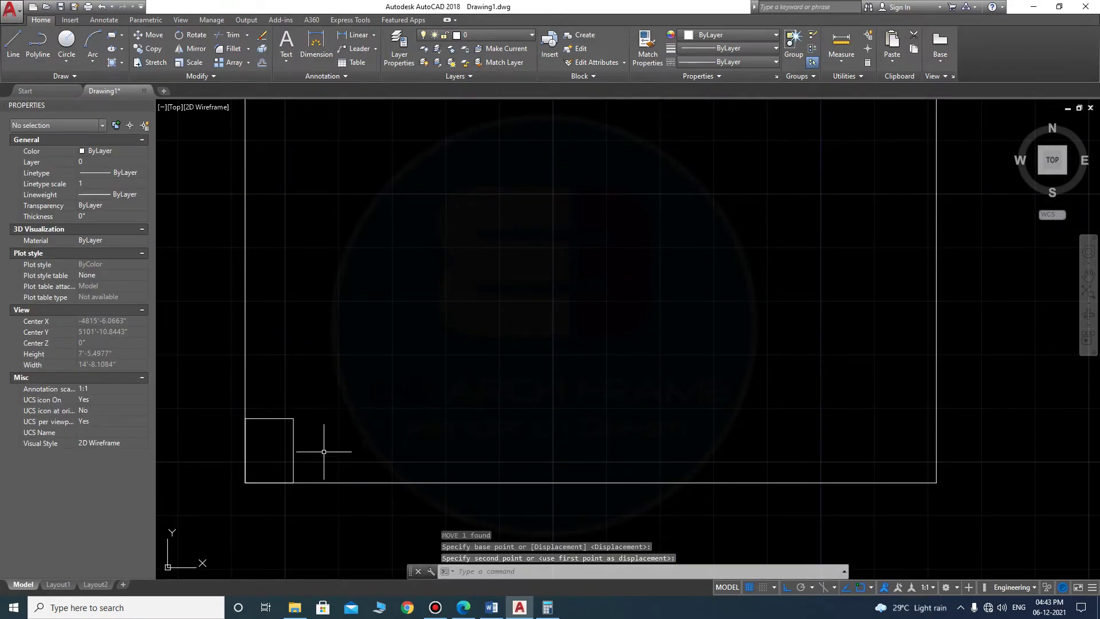
- Copy the pillar to the porch's bottom-right corner and pan to show the whole plan
{"action": "left_click", "coordinate": [325, 447]}
{"action": "left_click", "coordinate": [278, 394]}
{"action": "type", "text": "co"}
{"action": "key", "text": "Return"}
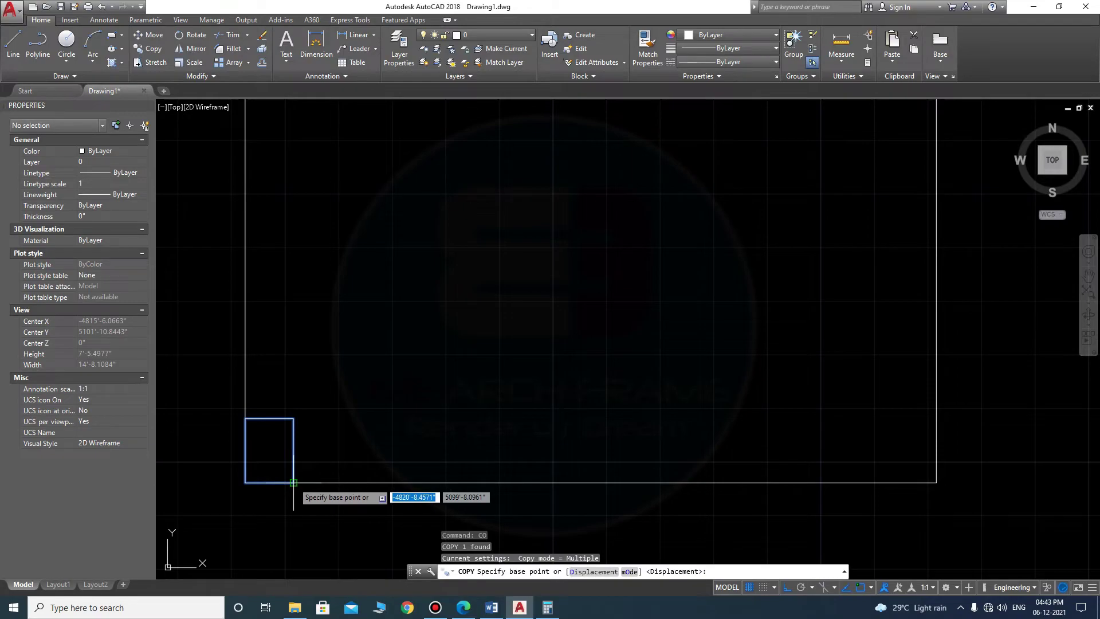
{"action": "left_click", "coordinate": [294, 483]}
{"action": "left_click", "coordinate": [936, 483]}
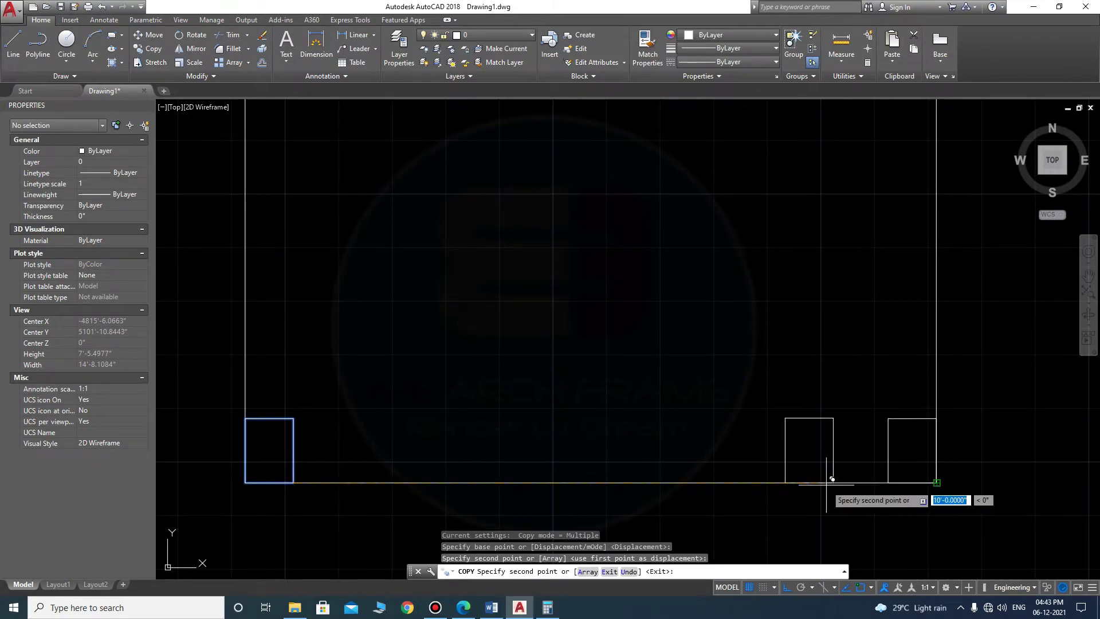
{"action": "key", "text": "Escape"}
{"action": "scroll", "coordinate": [470, 499], "scroll_direction": "down", "scroll_amount": 8}
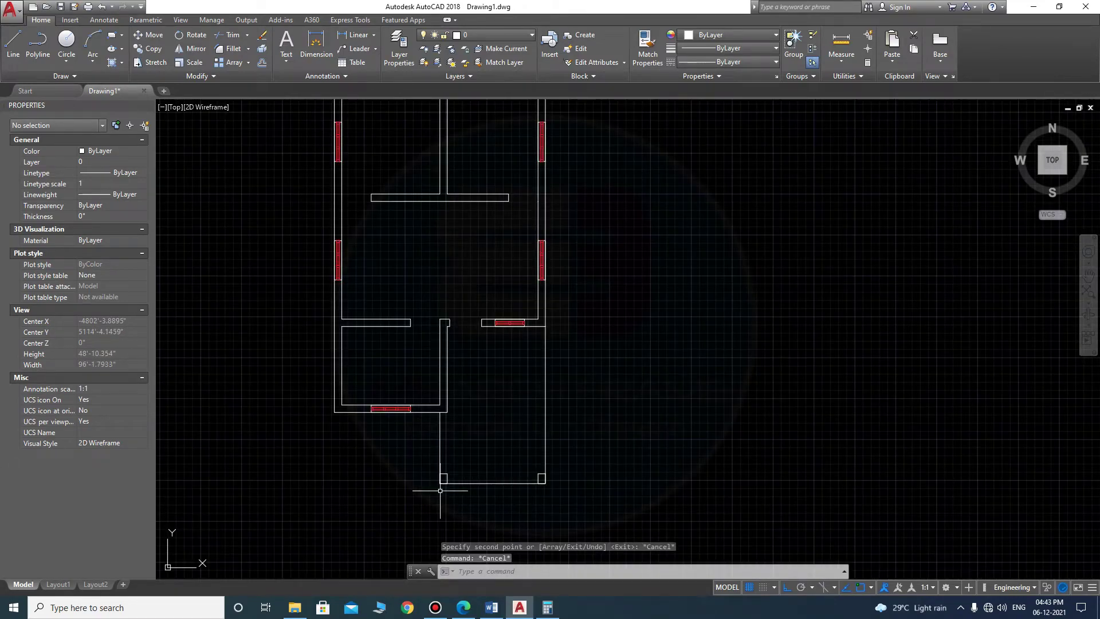
{"action": "mouse_move", "coordinate": [567, 413]}
{"action": "middle_mouse_down"}
{"action": "mouse_move", "coordinate": [578, 452]}
{"action": "mouse_move", "coordinate": [729, 454]}
{"action": "mouse_move", "coordinate": [692, 432]}
{"action": "mouse_move", "coordinate": [590, 420]}
{"action": "middle_mouse_up"}
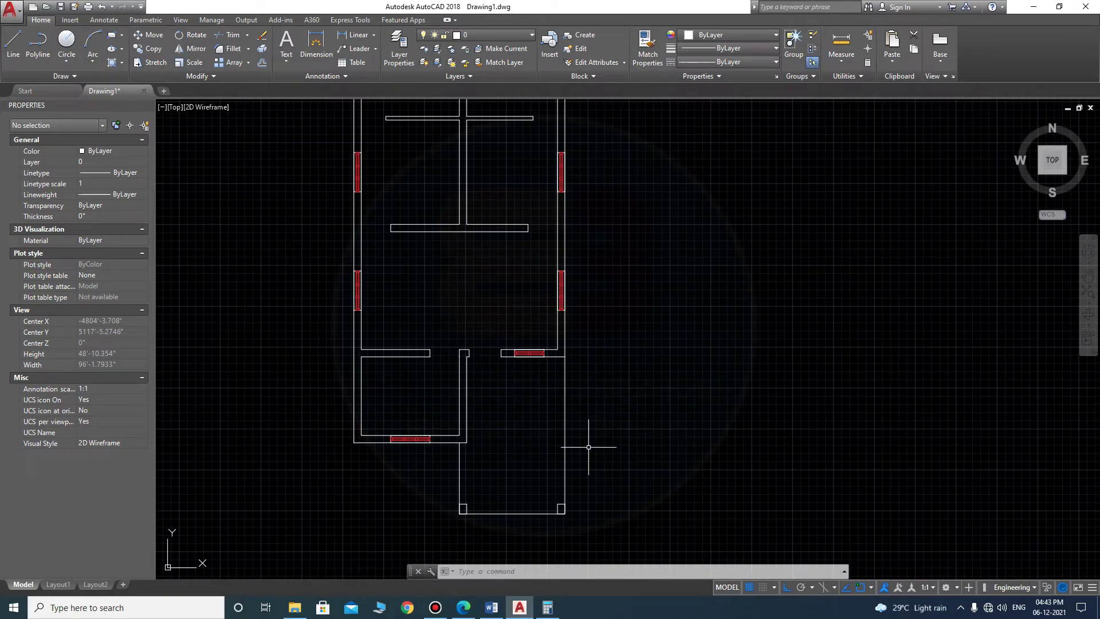
- Close the old calculator and relaunch Calculator beside the floor plan
{"action": "left_click", "coordinate": [548, 607]}
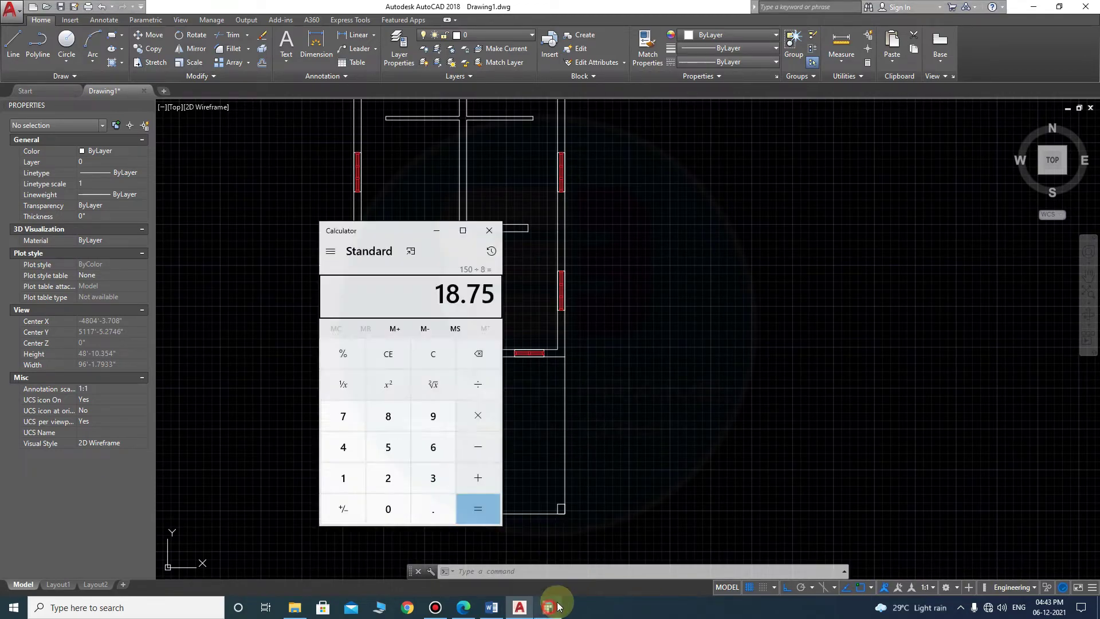
{"action": "key", "text": "Escape"}
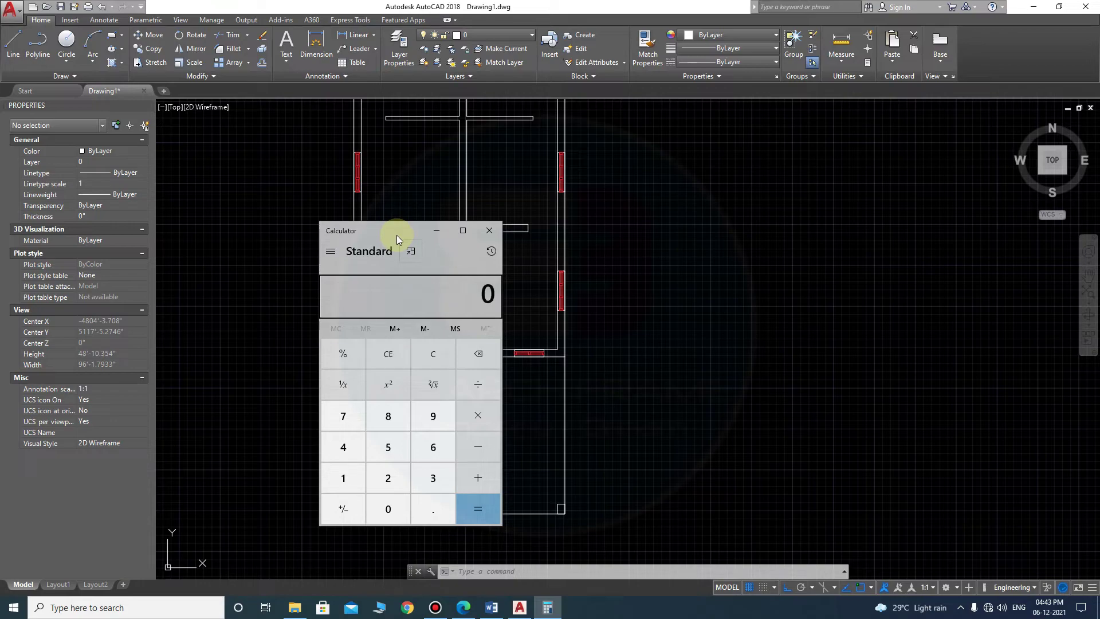
{"action": "left_click", "coordinate": [487, 231]}
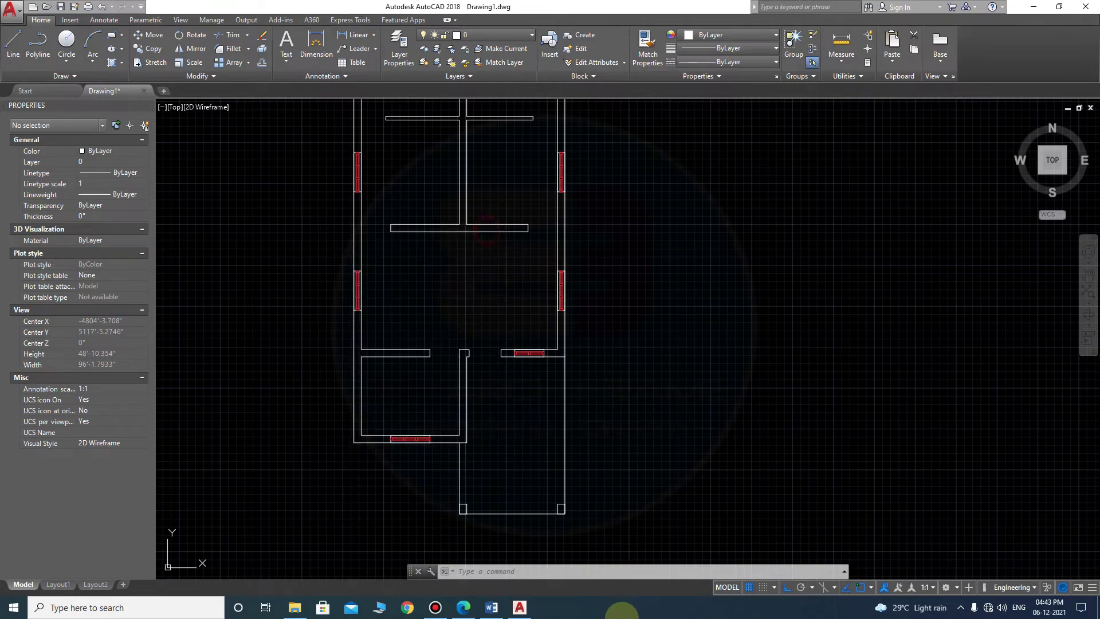
{"action": "left_click", "coordinate": [11, 612]}
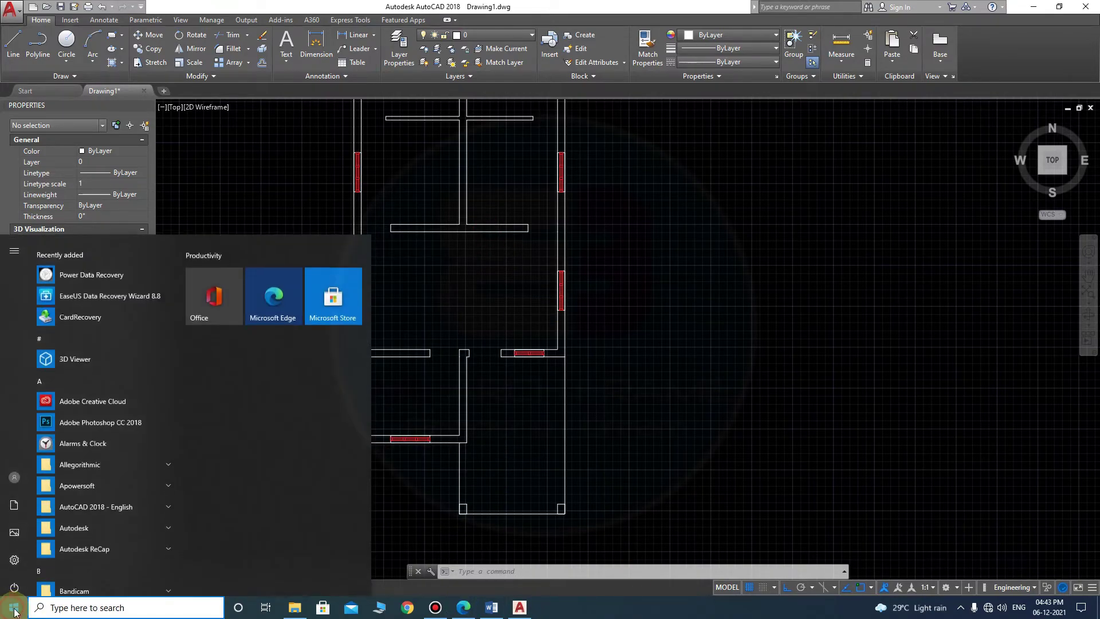
{"action": "type", "text": "cal"}
{"action": "left_click", "coordinate": [107, 296]}
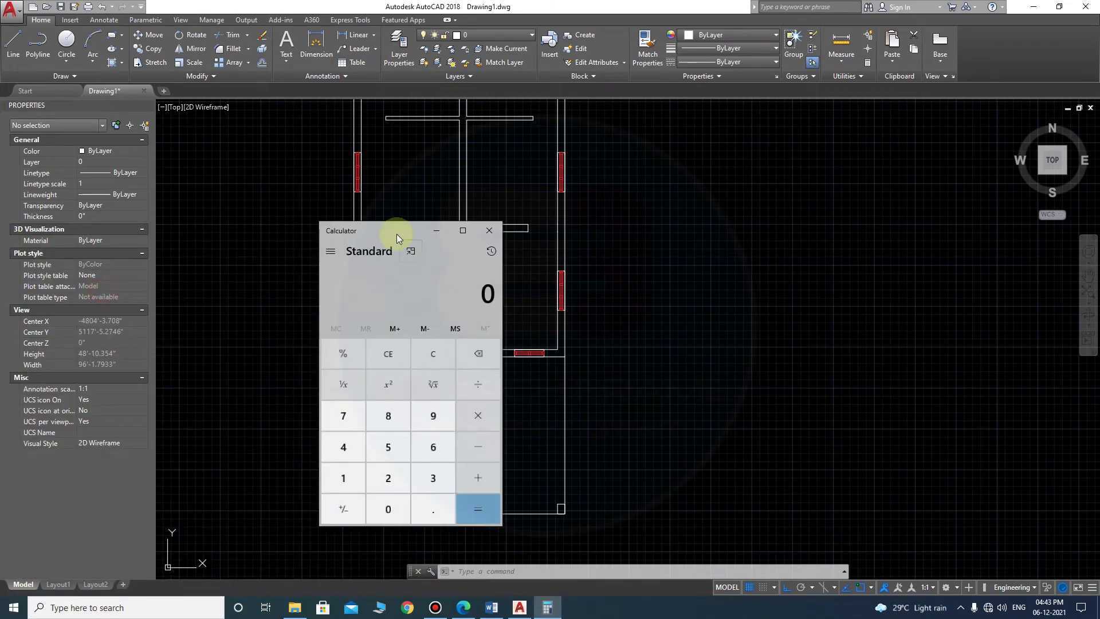
{"action": "left_click_drag", "start_coordinate": [373, 231], "coordinate": [790, 196]}
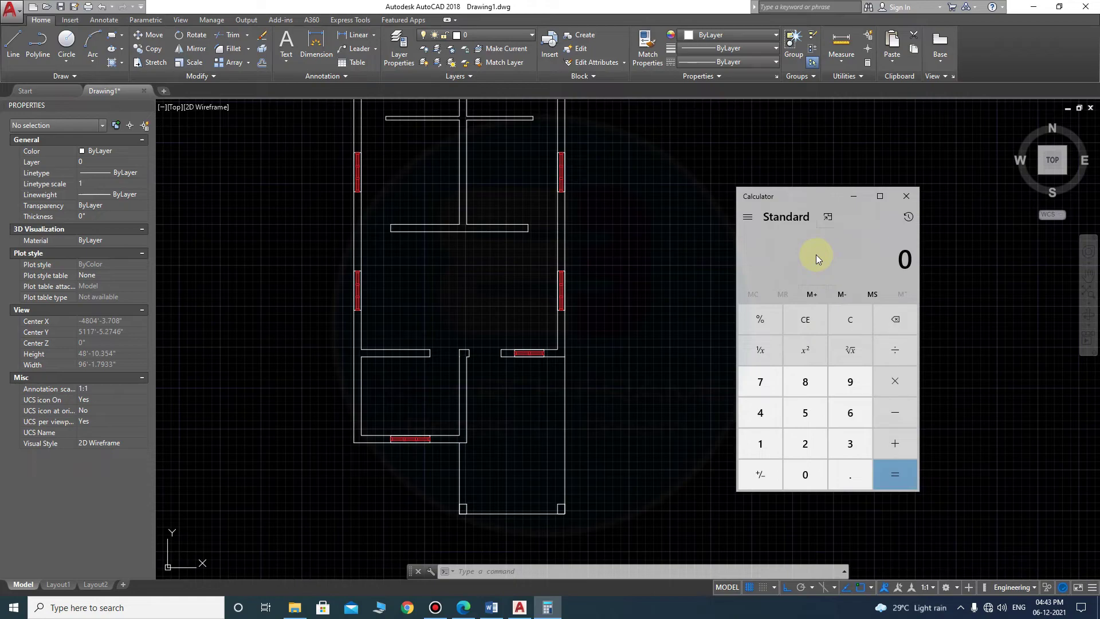
- Compute 12×12 + 6 = 150, divide by 8 for 18.75, then minimize Calculator
{"action": "type", "text": "1"}
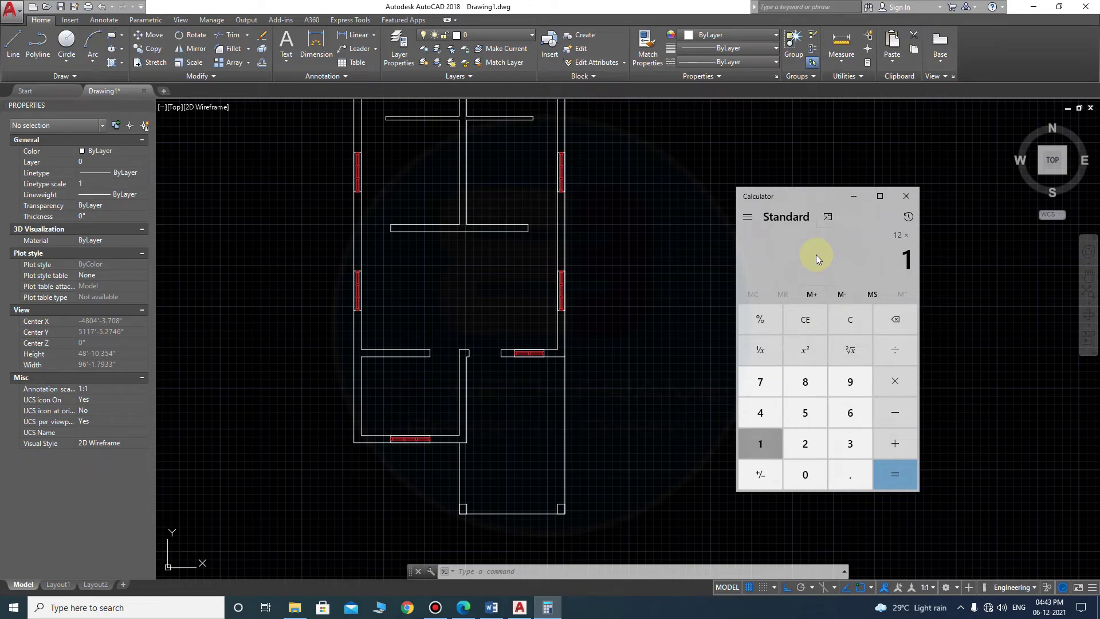
{"action": "type", "text": "2*12"}
{"action": "key", "text": "Return"}
{"action": "type", "text": "+ "}
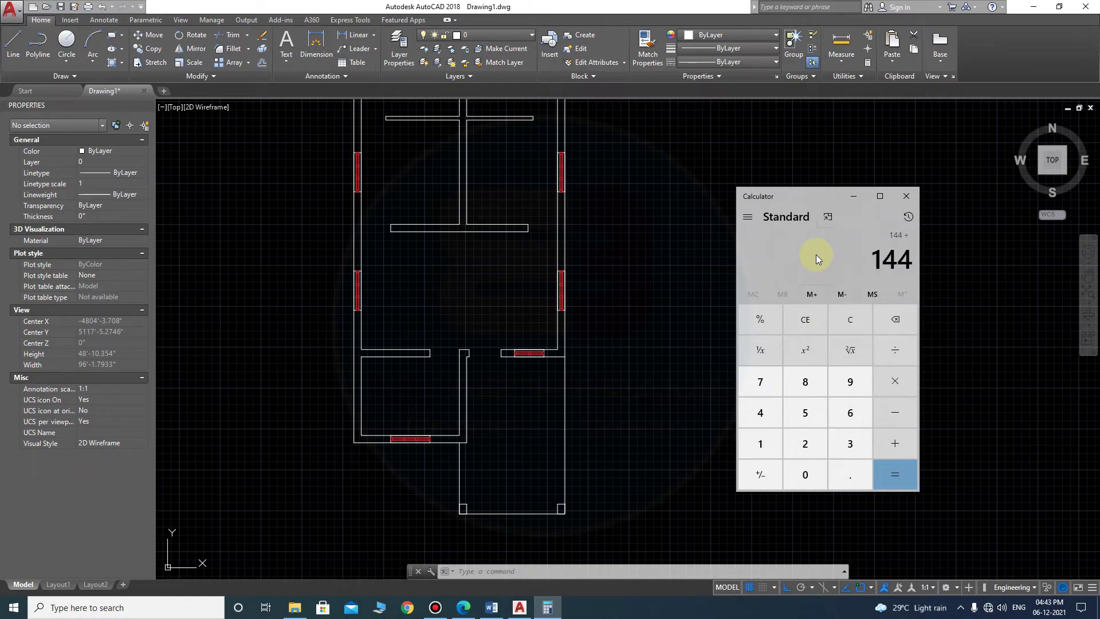
{"action": "type", "text": "6"}
{"action": "key", "text": "Return"}
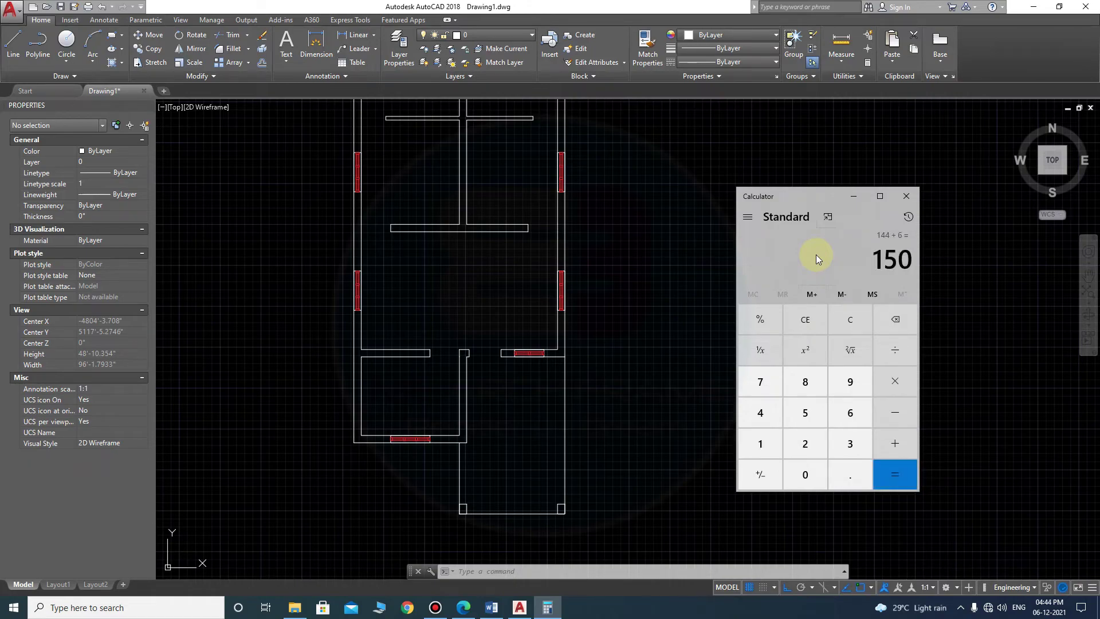
{"action": "type", "text": "/"}
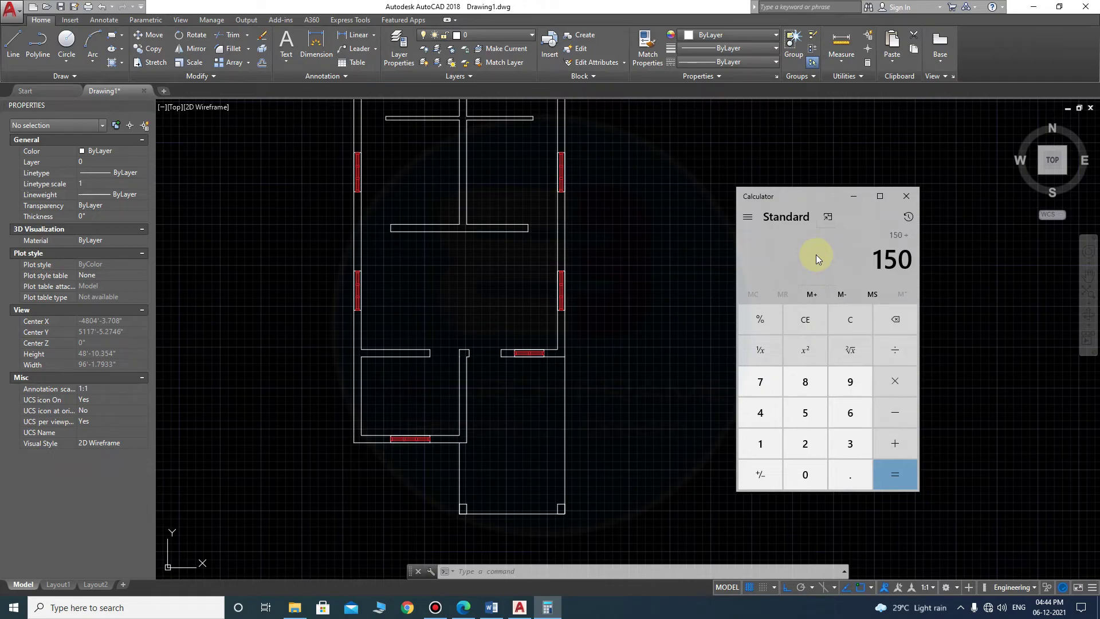
{"action": "type", "text": "8"}
{"action": "key", "text": "Return"}
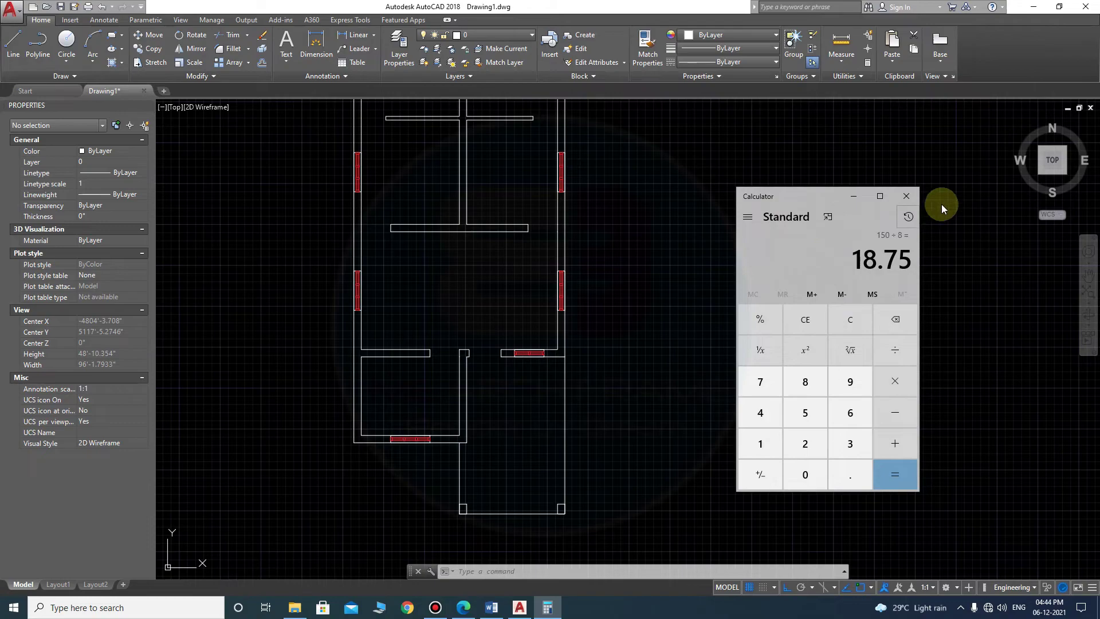
{"action": "left_click", "coordinate": [853, 197]}
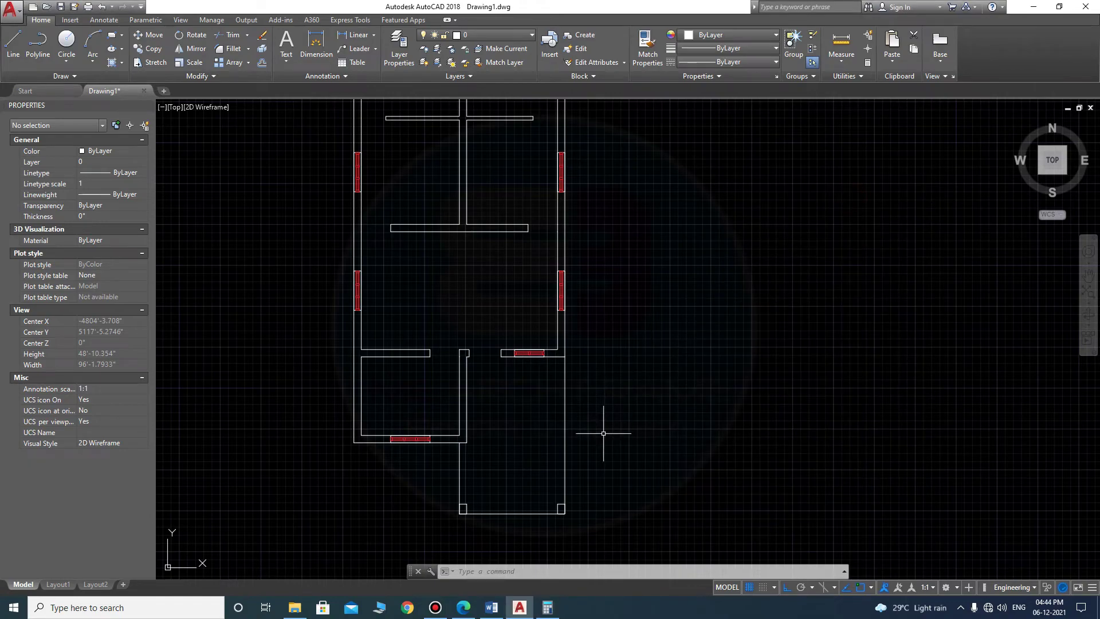
- Offset the porch's right wall line 3' to the right to form the staircase side
{"action": "scroll", "coordinate": [593, 456], "scroll_direction": "up", "scroll_amount": 3}
{"action": "type", "text": "o"}
{"action": "key", "text": "Return"}
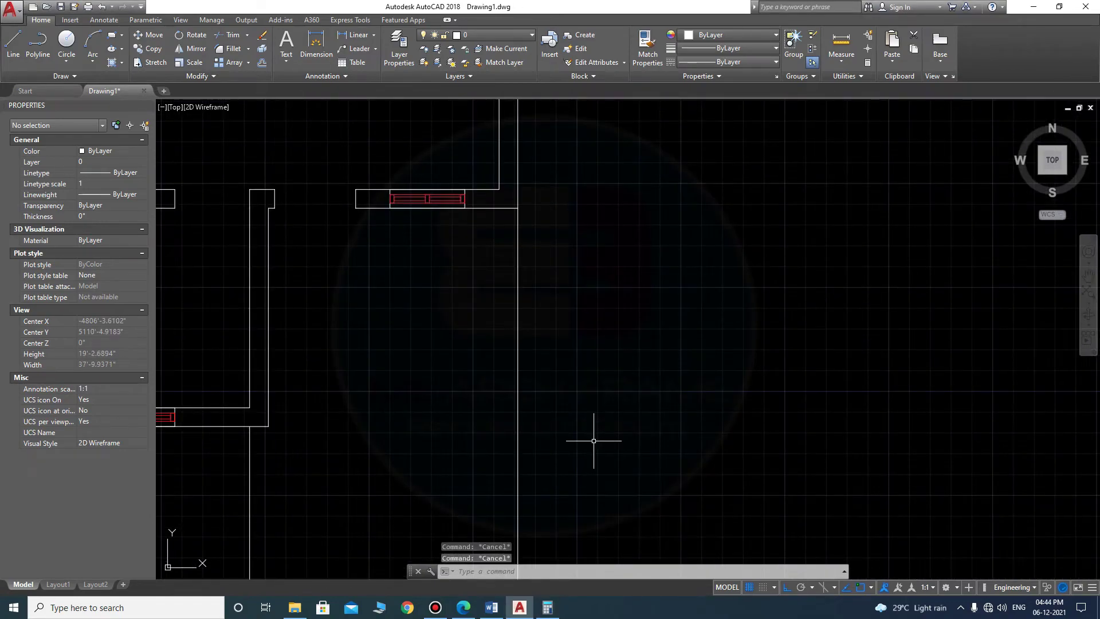
{"action": "type", "text": "3"}
{"action": "key", "text": "Return"}
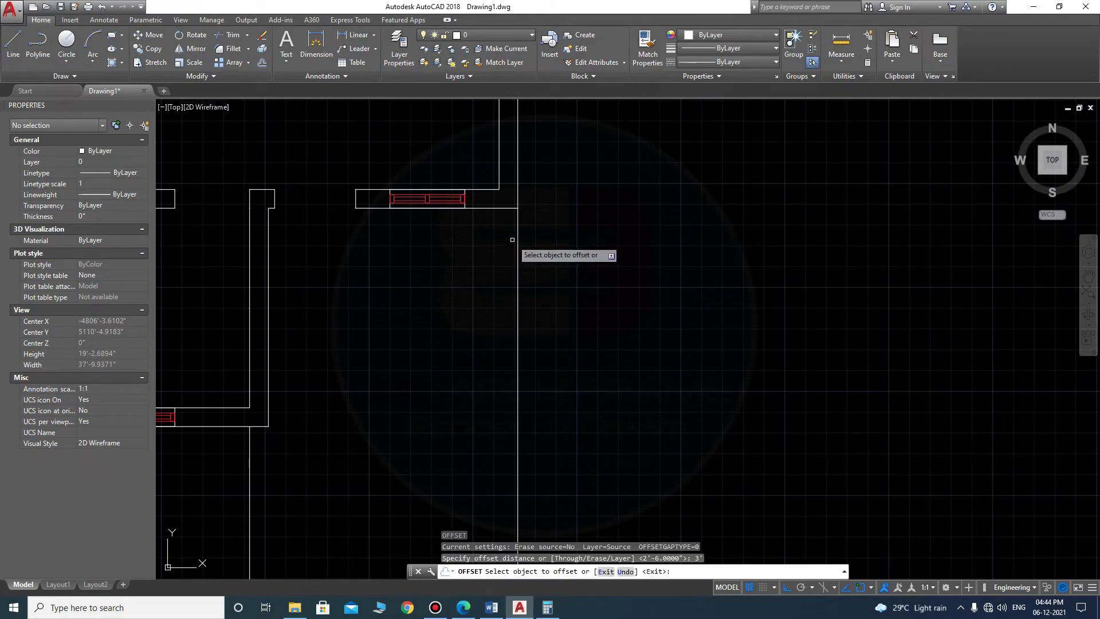
{"action": "left_click", "coordinate": [518, 238]}
{"action": "left_click", "coordinate": [665, 232]}
{"action": "key", "text": "Escape"}
- Draw a line from the wall corner closing the top of the staircase outline
{"action": "type", "text": "l"}
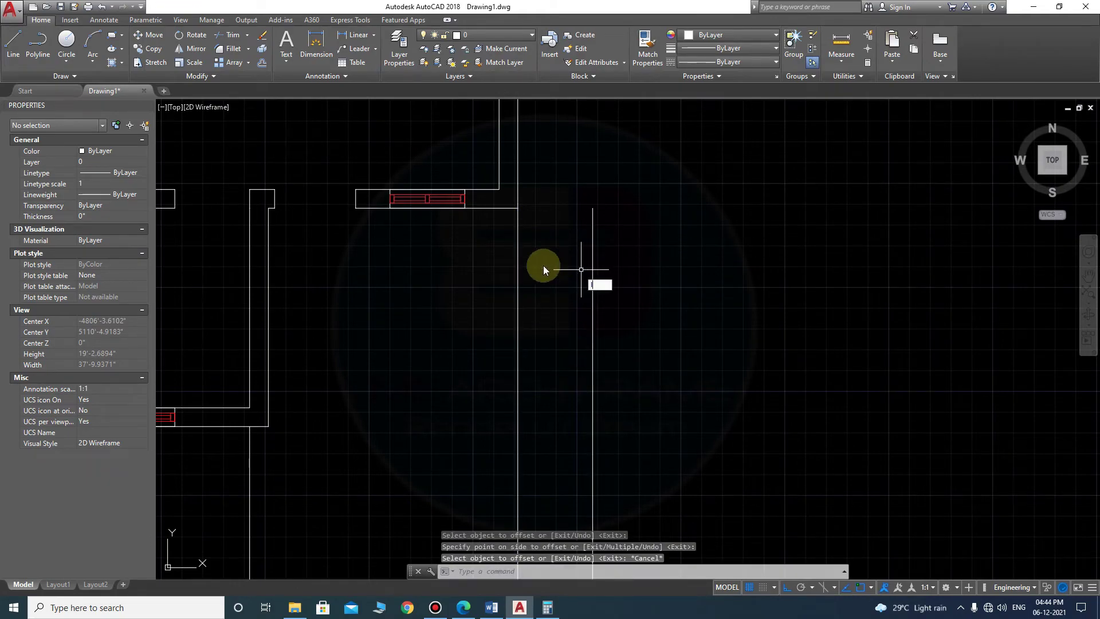
{"action": "key", "text": "Return"}
{"action": "left_click", "coordinate": [518, 207]}
{"action": "left_click", "coordinate": [592, 207]}
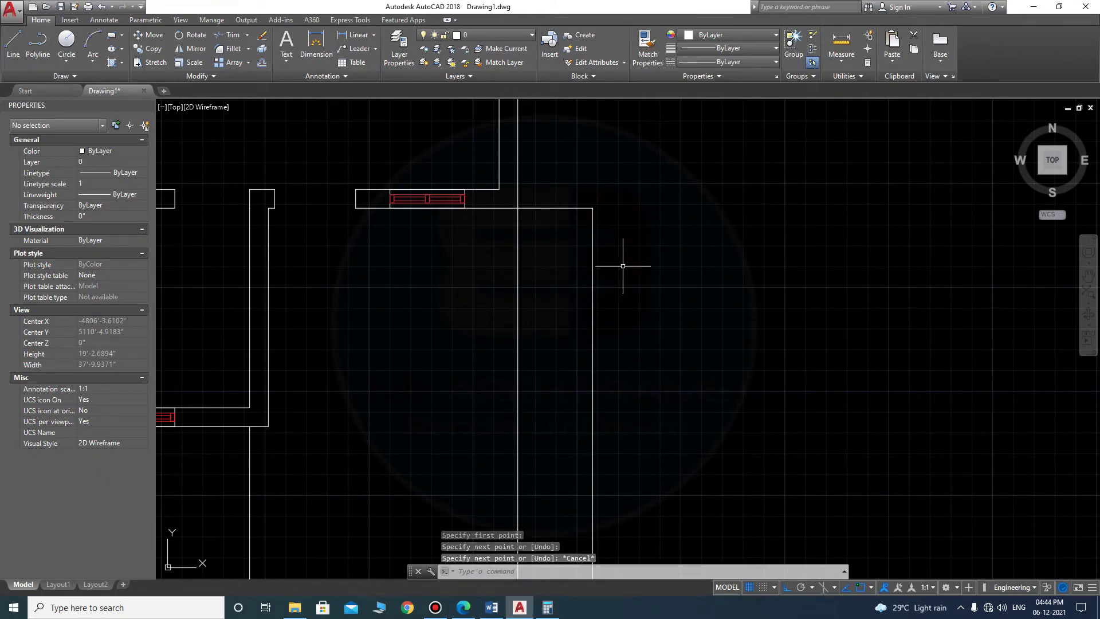
{"action": "key", "text": "Escape"}
- Offset the staircase top line repeatedly at 10 to create step lines below it
{"action": "type", "text": "o"}
{"action": "key", "text": "Return"}
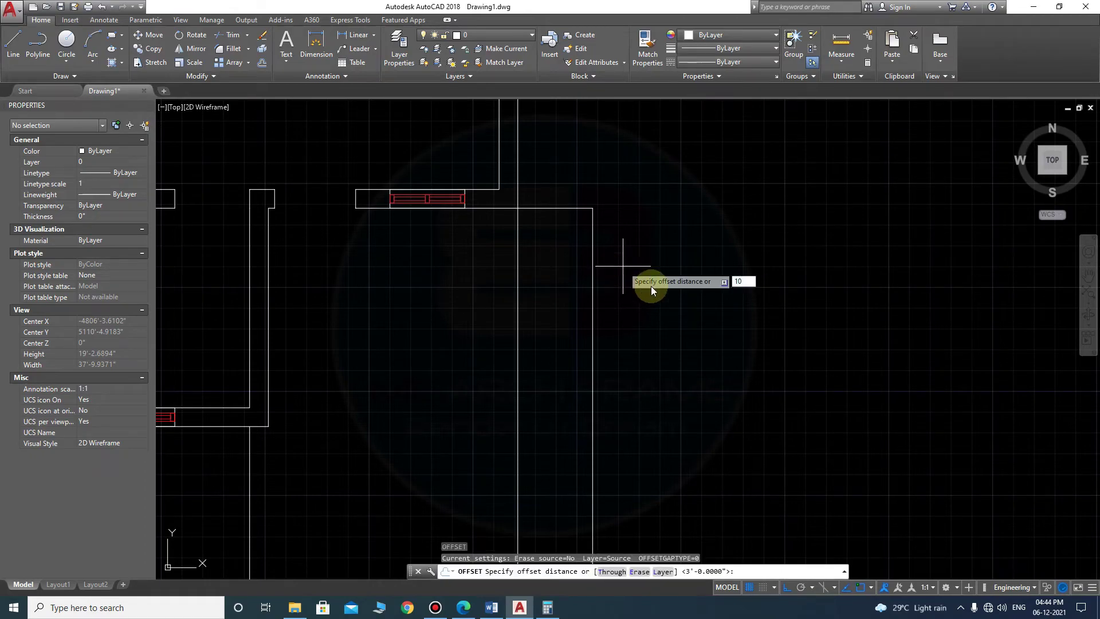
{"action": "key", "text": "Return"}
{"action": "left_click", "coordinate": [564, 208]}
{"action": "left_click", "coordinate": [572, 242]}
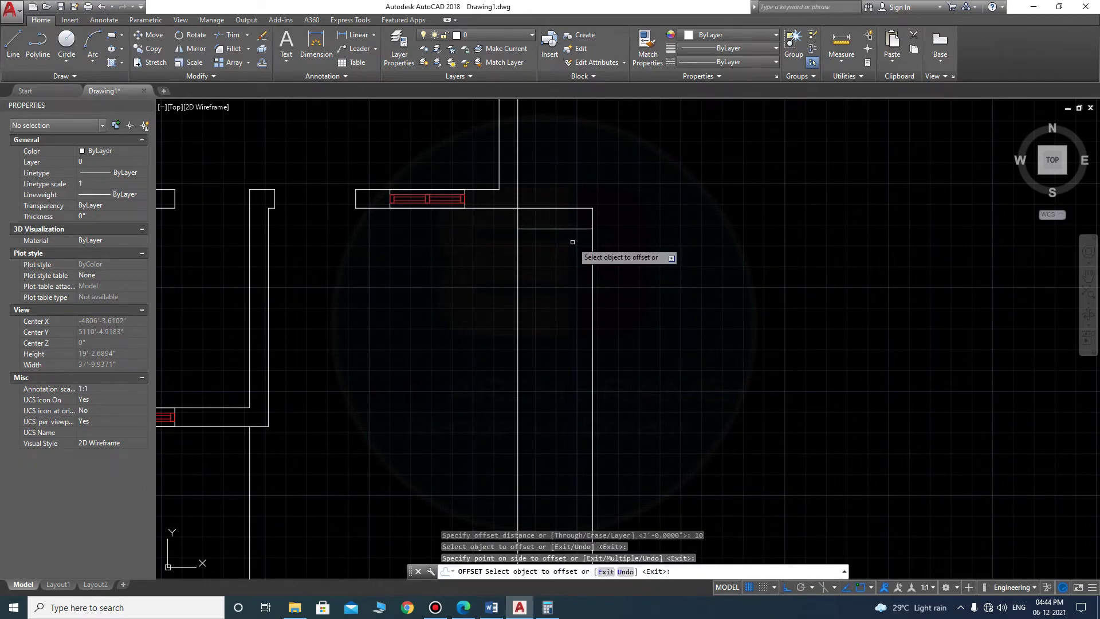
{"action": "left_click", "coordinate": [573, 258]}
{"action": "left_click", "coordinate": [575, 287]}
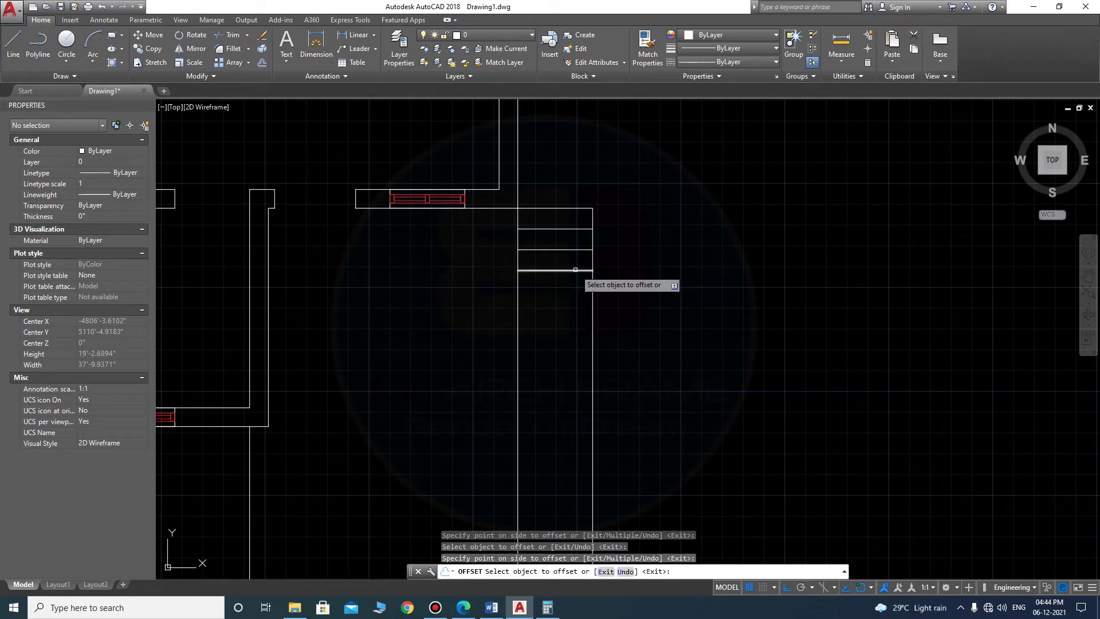
{"action": "left_click", "coordinate": [580, 291]}
{"action": "left_click", "coordinate": [575, 329]}
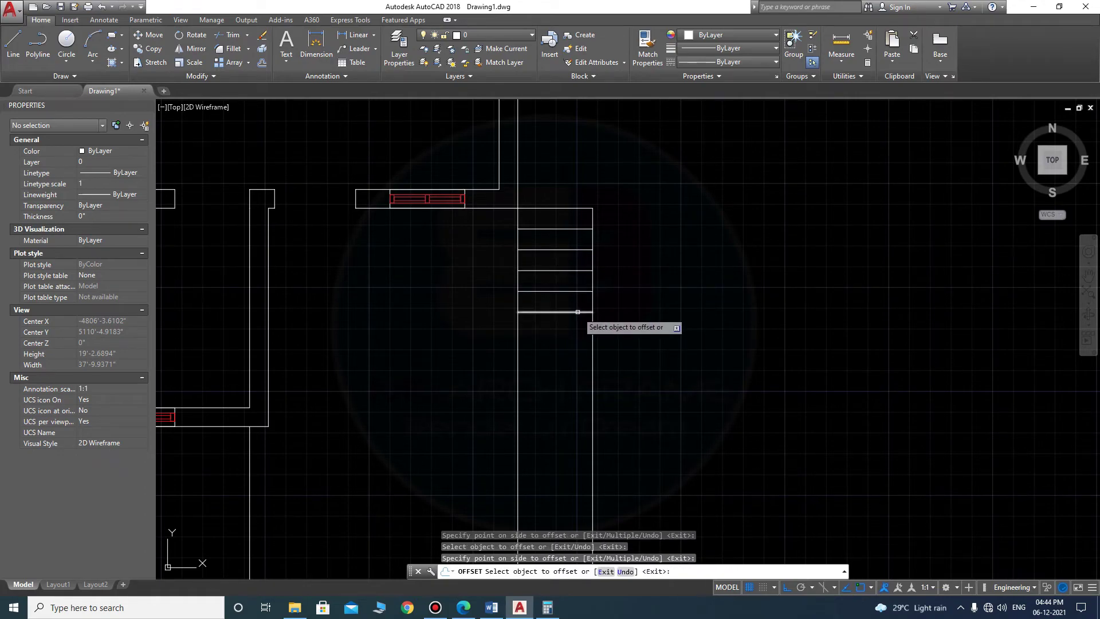
{"action": "key", "text": "Escape"}
- Copy the five step lines twice further down the staircase
{"action": "left_click", "coordinate": [578, 331]}
{"action": "left_click", "coordinate": [553, 218]}
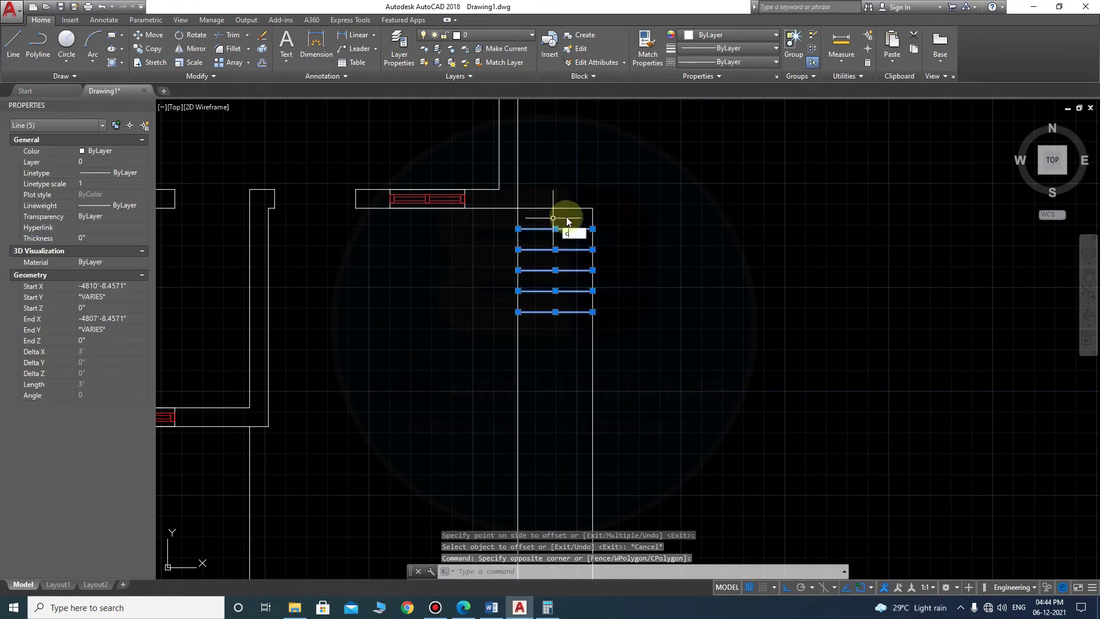
{"action": "type", "text": "o"}
{"action": "key", "text": "Return"}
{"action": "left_click", "coordinate": [596, 204]}
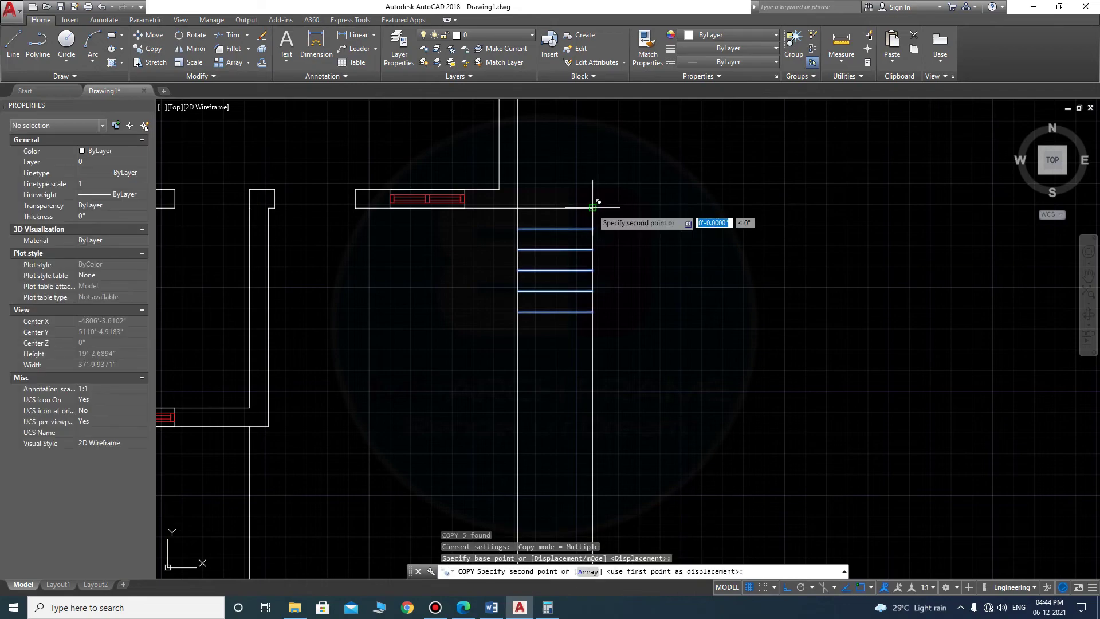
{"action": "left_click", "coordinate": [593, 311]}
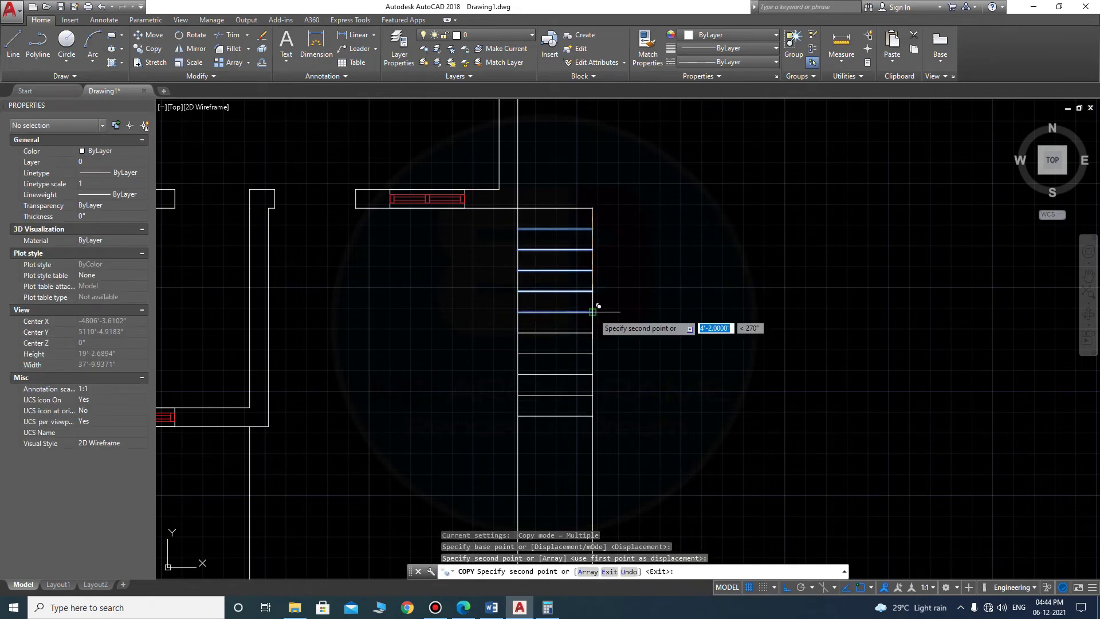
{"action": "left_click", "coordinate": [593, 416]}
{"action": "key", "text": "Escape"}
- Copy four selected tread lines higher up the stairs
{"action": "scroll", "coordinate": [633, 459], "scroll_direction": "down", "scroll_amount": 4}
{"action": "scroll", "coordinate": [575, 296], "scroll_direction": "up", "scroll_amount": 2}
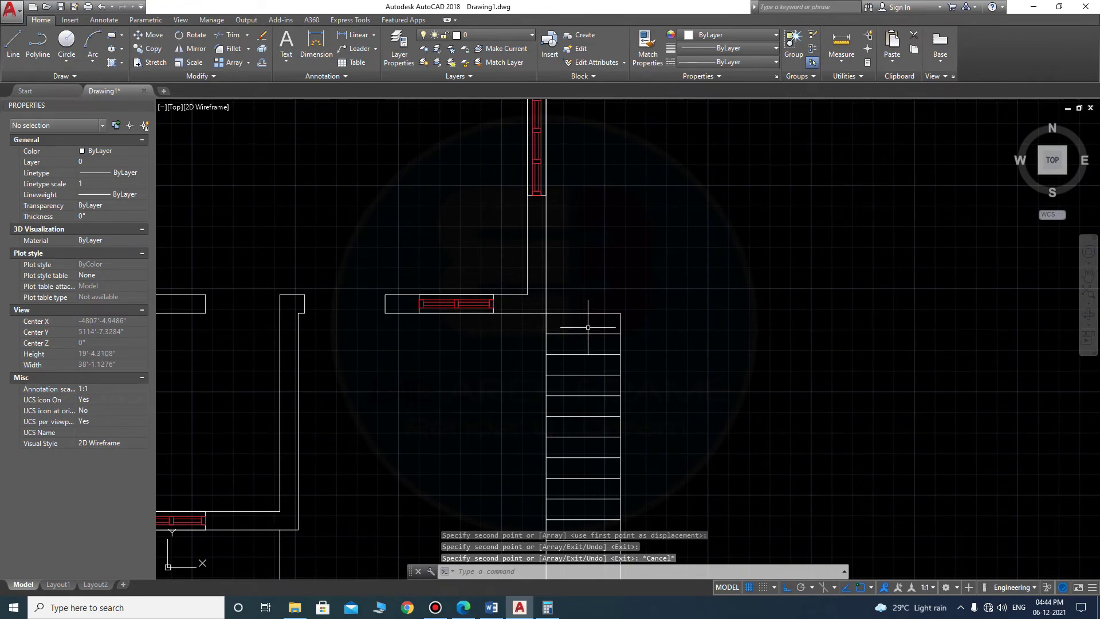
{"action": "left_click", "coordinate": [597, 294]}
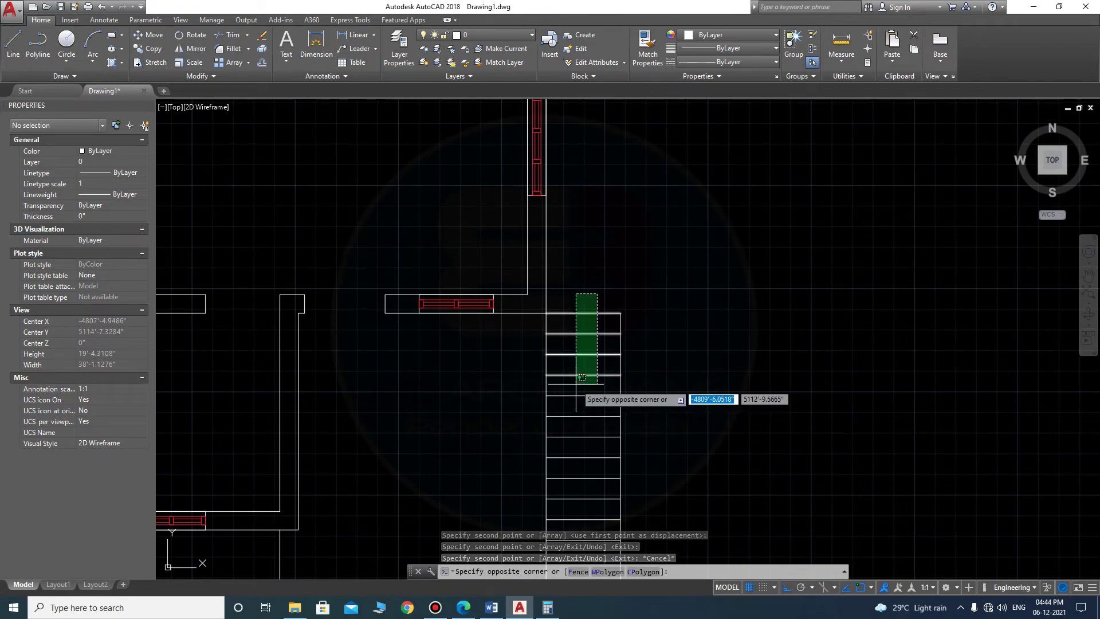
{"action": "left_click", "coordinate": [581, 377]}
{"action": "key", "text": "Return"}
{"action": "left_click", "coordinate": [546, 354]}
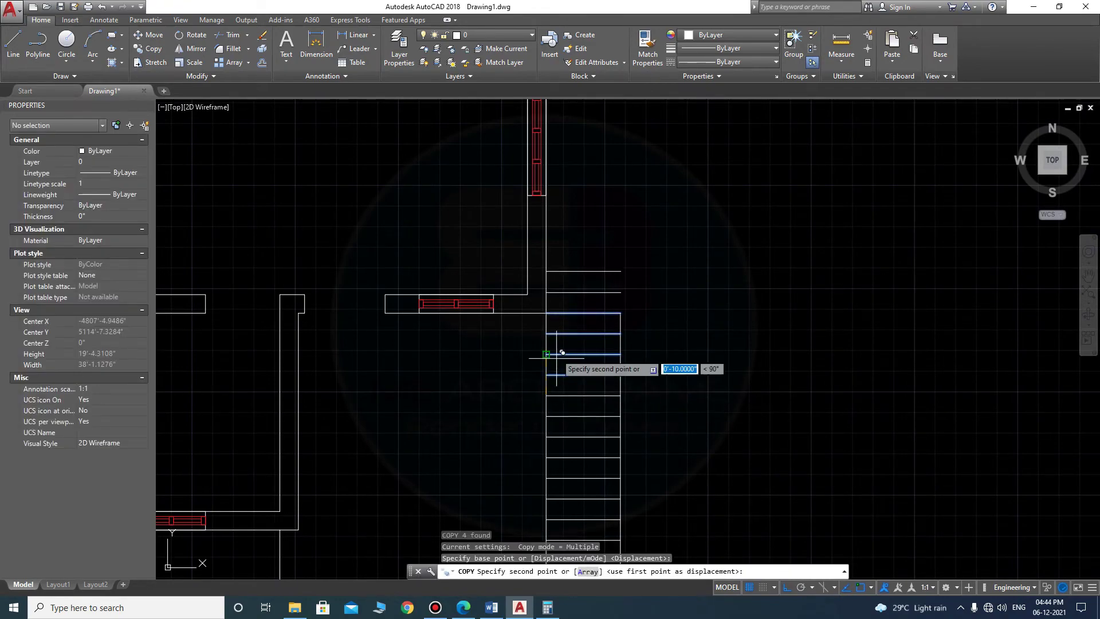
{"action": "left_click", "coordinate": [559, 315]}
{"action": "key", "text": "Escape"}
{"action": "scroll", "coordinate": [601, 304], "scroll_direction": "down", "scroll_amount": 2}
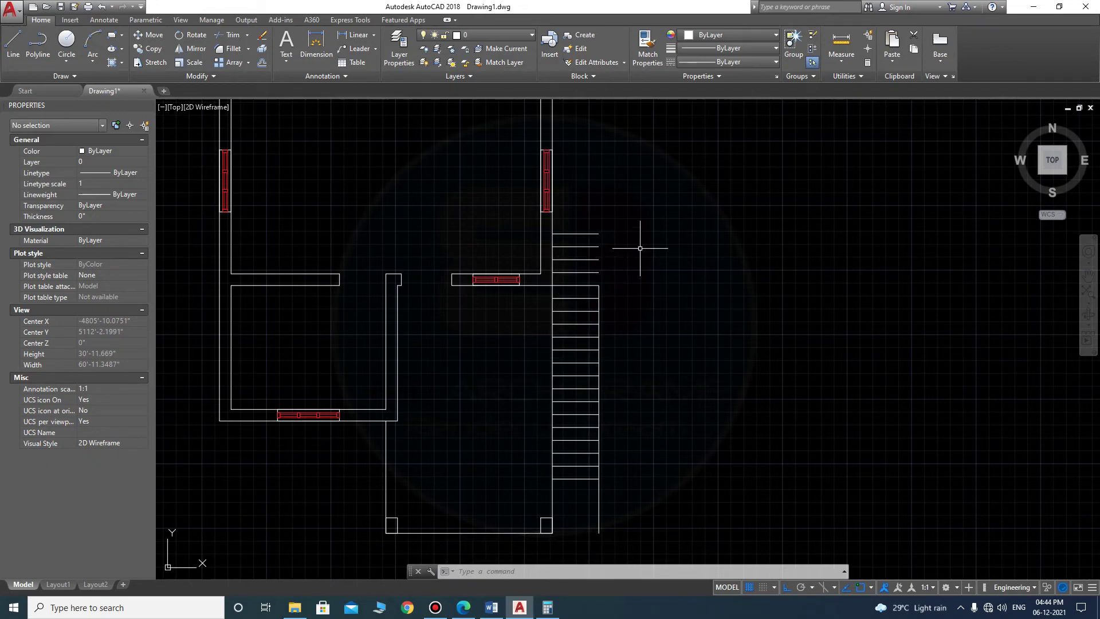
{"action": "scroll", "coordinate": [572, 238], "scroll_direction": "up", "scroll_amount": 4}
- Erase the top stair line and stretch the side rail line upward
{"action": "left_click", "coordinate": [570, 224]}
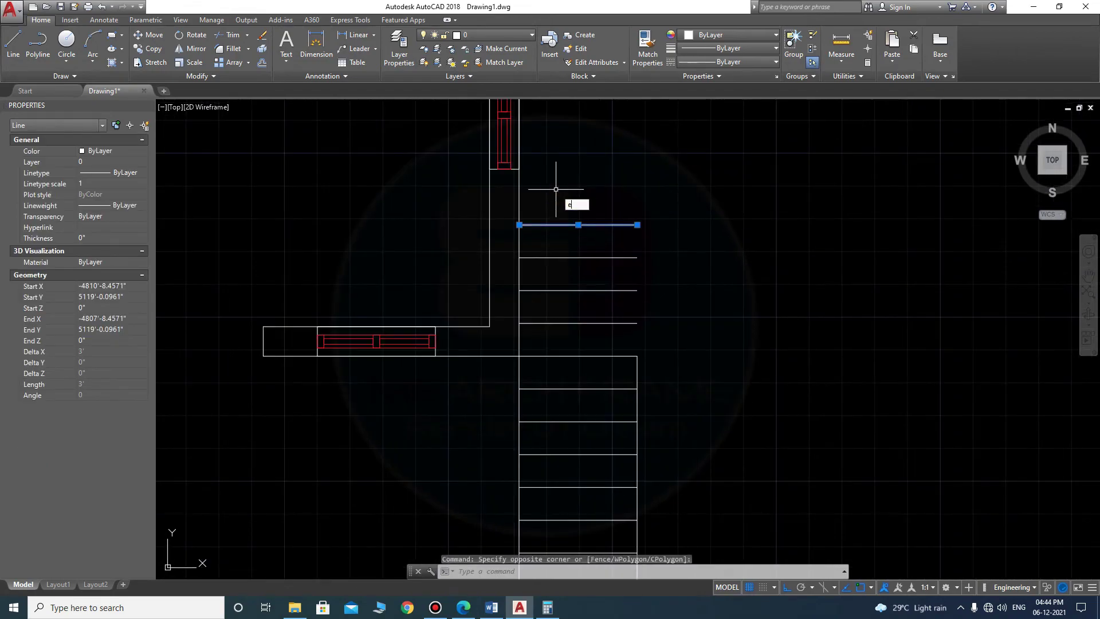
{"action": "type", "text": "e"}
{"action": "key", "text": "Return"}
{"action": "left_click", "coordinate": [637, 367]}
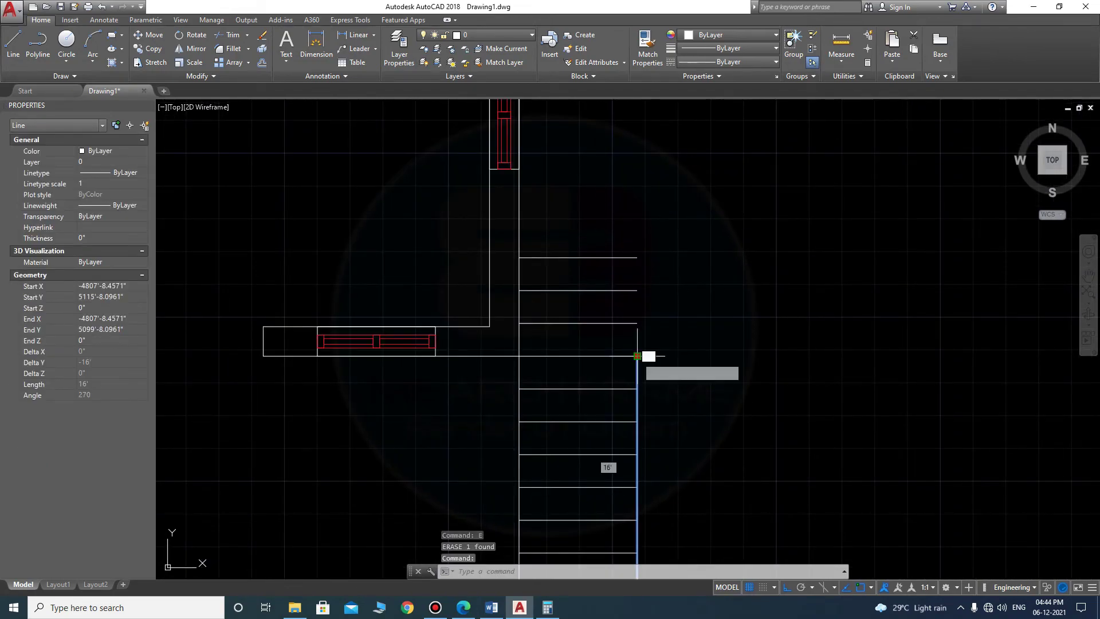
{"action": "scroll", "coordinate": [642, 401], "scroll_direction": "down", "scroll_amount": 4}
{"action": "left_click", "coordinate": [641, 236]}
{"action": "key", "text": "Escape"}
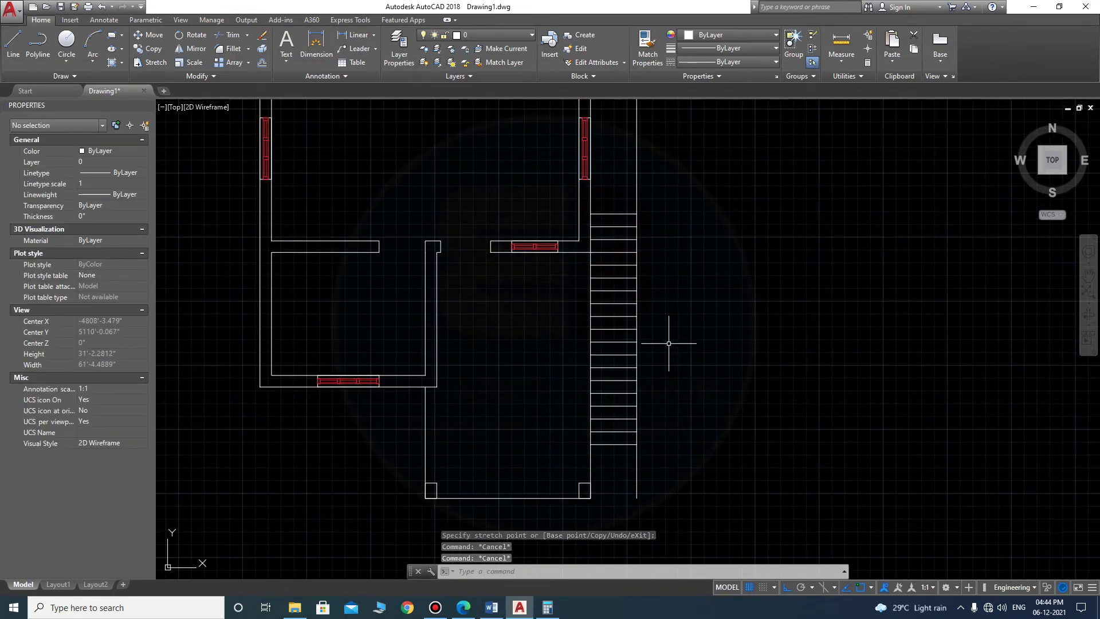
{"action": "scroll", "coordinate": [668, 346], "scroll_direction": "up", "scroll_amount": 3}
- Copy the top stair line 4' above to form the landing line
{"action": "left_click", "coordinate": [598, 181]}
{"action": "left_click", "coordinate": [598, 156]}
{"action": "left_click", "coordinate": [724, 246]}
{"action": "type", "text": "co"}
{"action": "key", "text": "Return"}
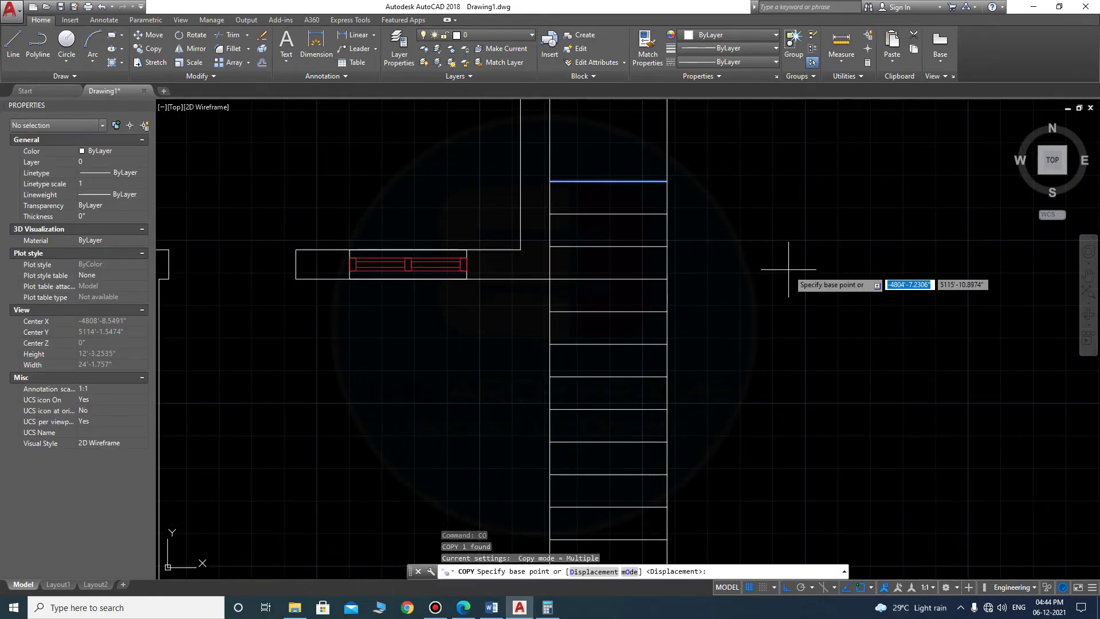
{"action": "left_click", "coordinate": [788, 267]}
{"action": "type", "text": "4'"}
{"action": "key", "text": "Return"}
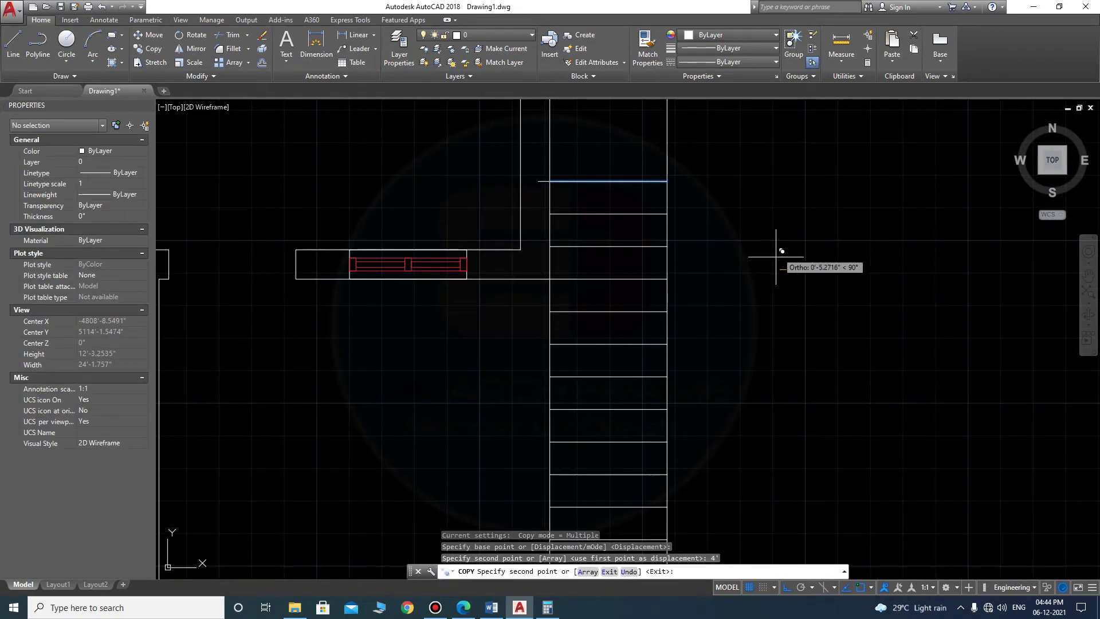
{"action": "key", "text": "Escape"}
- Start Trim on the stair lines with all objects as cutting edges, then cancel it
{"action": "scroll", "coordinate": [780, 270], "scroll_direction": "down", "scroll_amount": 4}
{"action": "scroll", "coordinate": [745, 270], "scroll_direction": "up", "scroll_amount": 2}
{"action": "type", "text": "tr"}
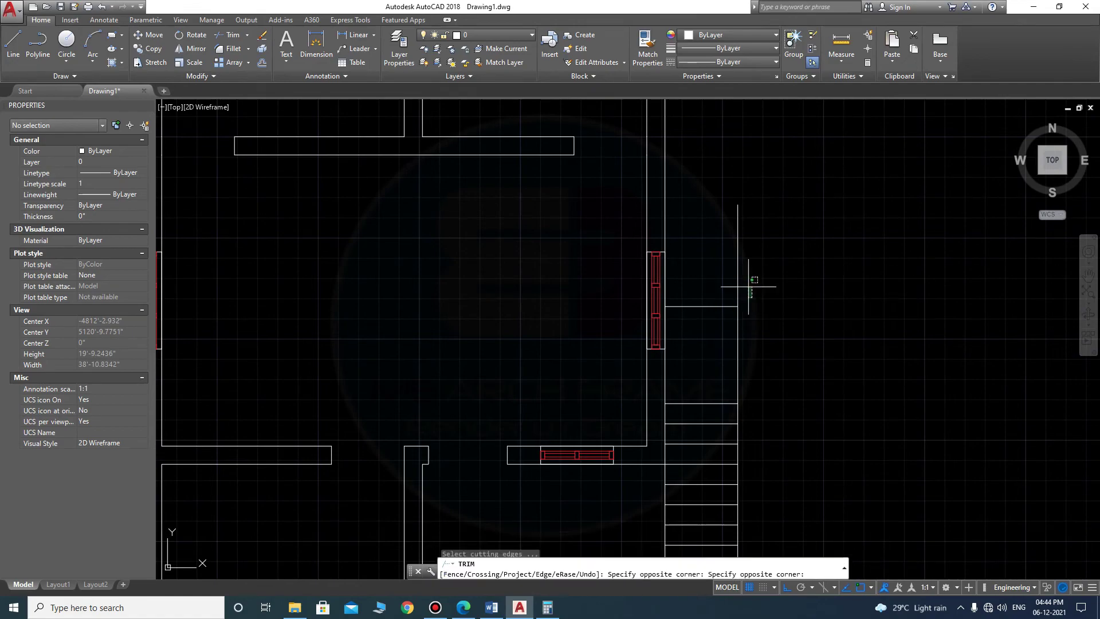
{"action": "key", "text": "Return"}
{"action": "key", "text": "Escape"}
{"action": "scroll", "coordinate": [719, 347], "scroll_direction": "down", "scroll_amount": 4}
{"action": "scroll", "coordinate": [646, 247], "scroll_direction": "up", "scroll_amount": 2}
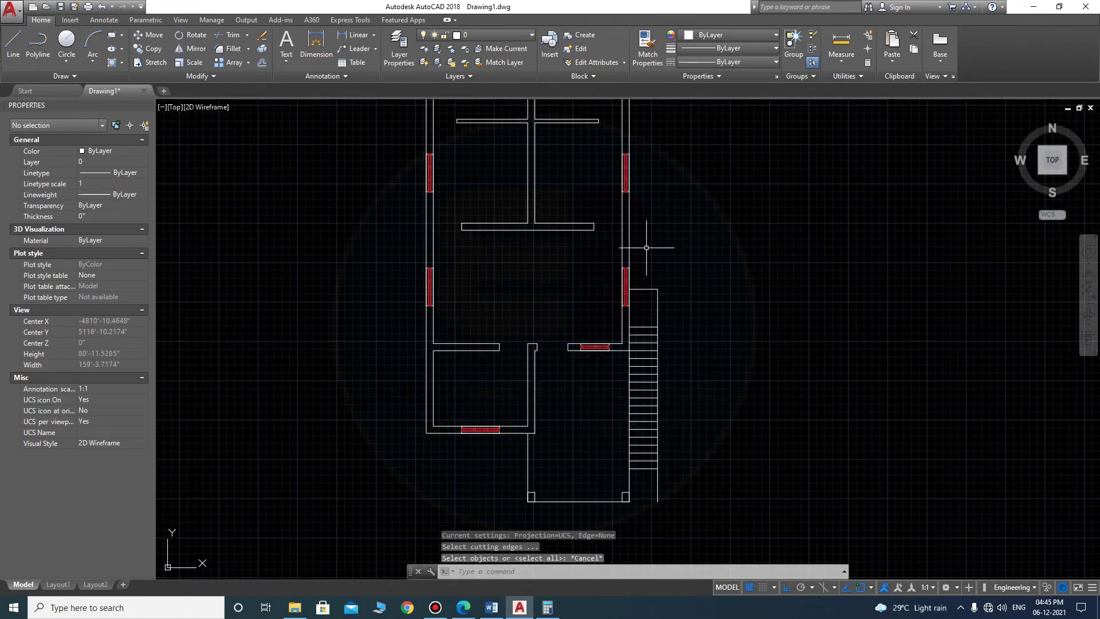
{"action": "key", "text": "Return"}
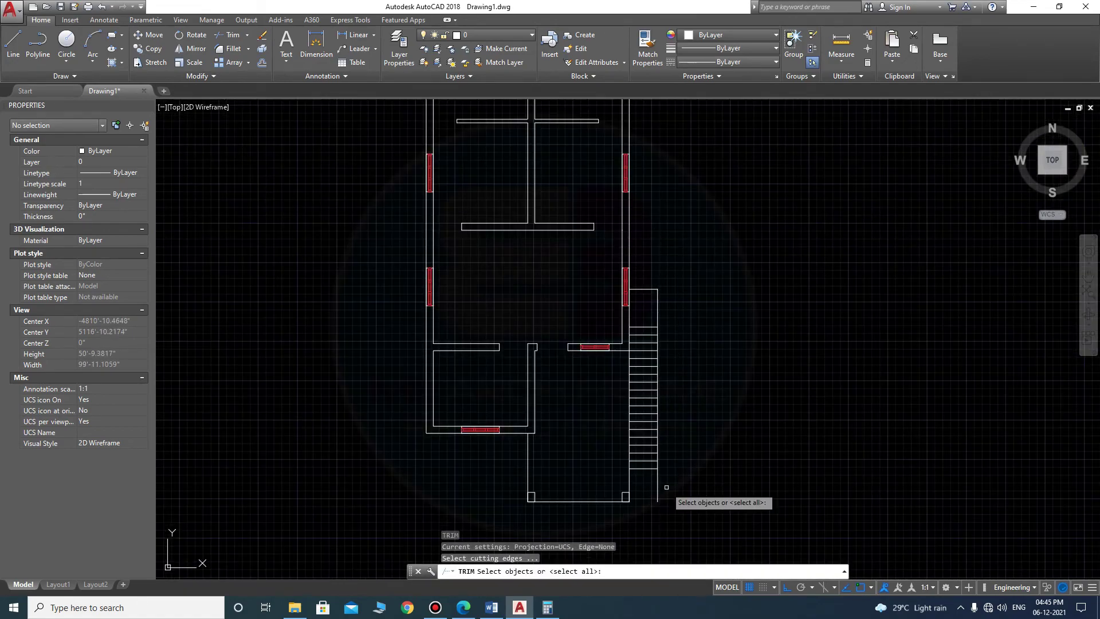
{"action": "key", "text": "Return"}
{"action": "key", "text": "Escape"}
{"action": "scroll", "coordinate": [627, 333], "scroll_direction": "up", "scroll_amount": 2}
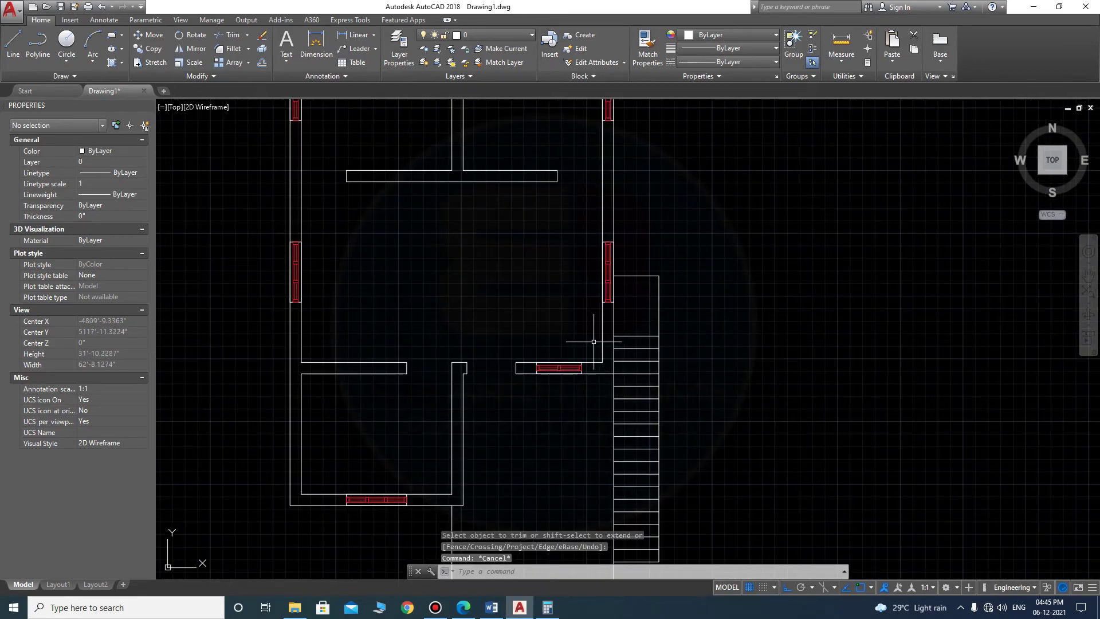
{"action": "scroll", "coordinate": [594, 342], "scroll_direction": "down", "scroll_amount": 2}
{"action": "scroll", "coordinate": [624, 361], "scroll_direction": "up", "scroll_amount": 2}
{"action": "scroll", "coordinate": [687, 401], "scroll_direction": "down", "scroll_amount": 2}
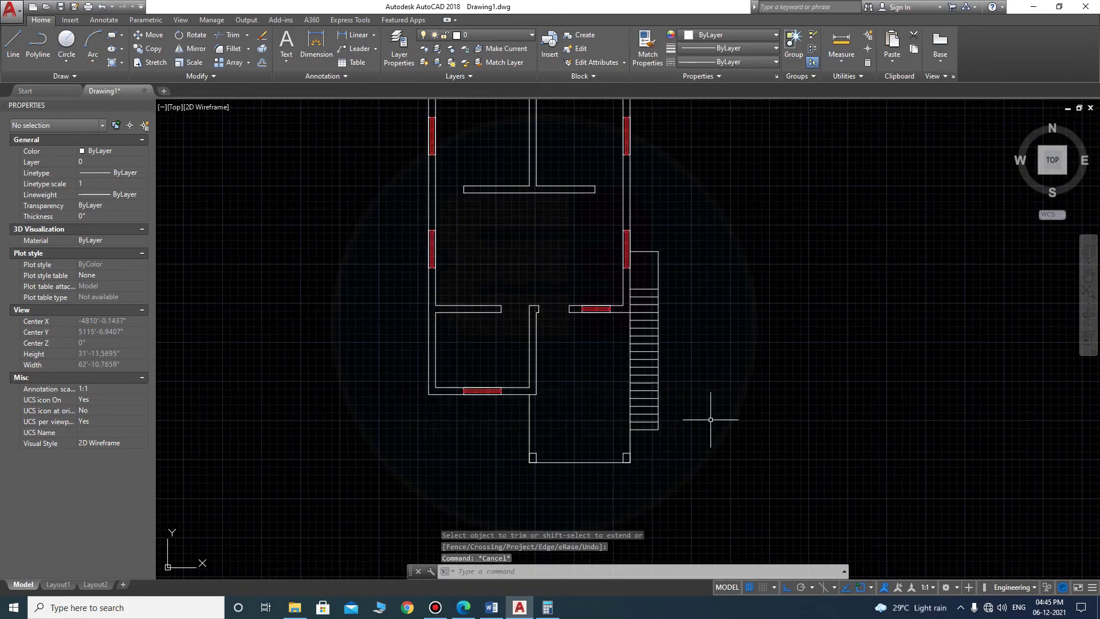
{"action": "left_click", "coordinate": [708, 467]}
- Move all 21 staircase lines from the stair corner to the wall corner
{"action": "left_click", "coordinate": [650, 245]}
{"action": "scroll", "coordinate": [639, 277], "scroll_direction": "up", "scroll_amount": 2}
{"action": "type", "text": "m"}
{"action": "key", "text": "Return"}
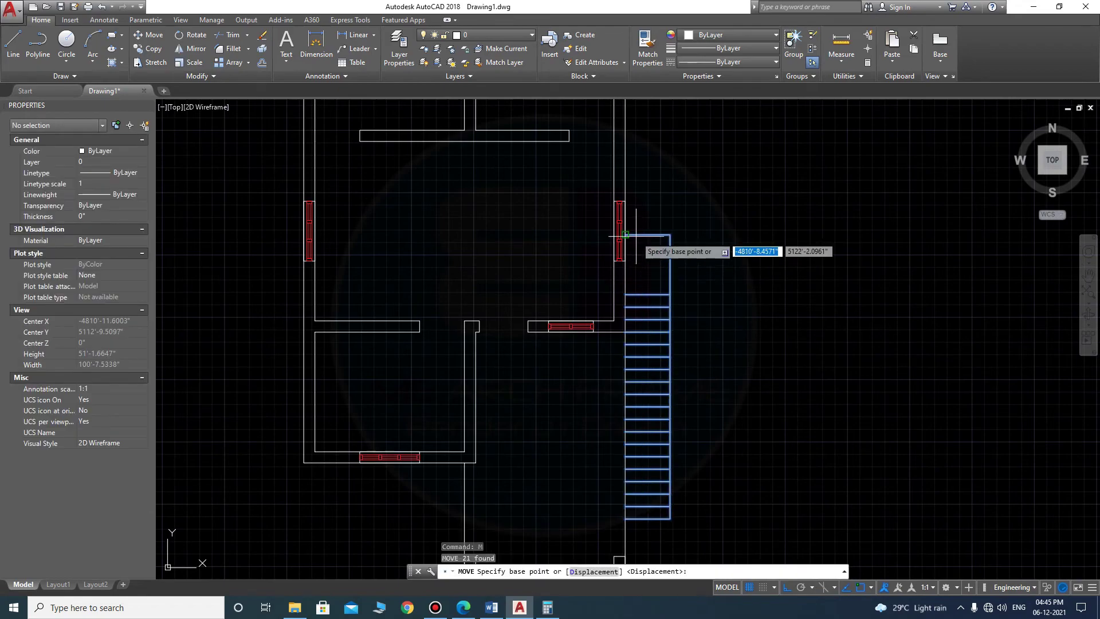
{"action": "left_click", "coordinate": [626, 235]}
{"action": "left_click", "coordinate": [626, 330]}
{"action": "scroll", "coordinate": [669, 309], "scroll_direction": "down", "scroll_amount": 2}
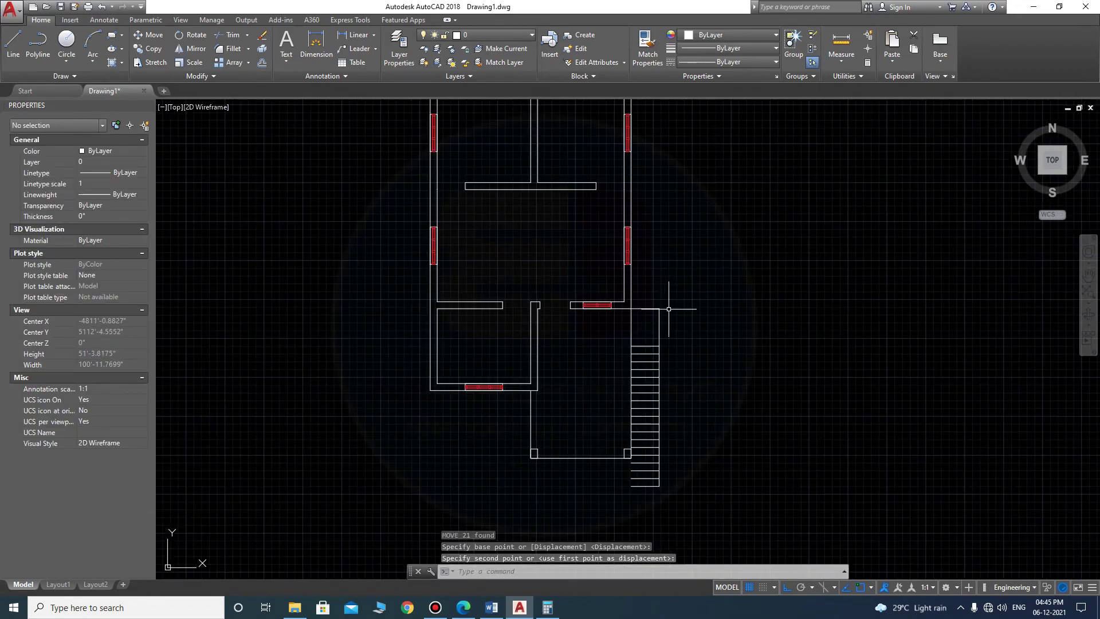
- Begin moving the staircase again with the previous selection, cancel, and pan to the stairs
{"action": "type", "text": "m"}
{"action": "key", "text": "Return"}
{"action": "scroll", "coordinate": [634, 318], "scroll_direction": "up", "scroll_amount": 3}
{"action": "type", "text": "p"}
{"action": "key", "text": "Return"}
{"action": "key", "text": "Return"}
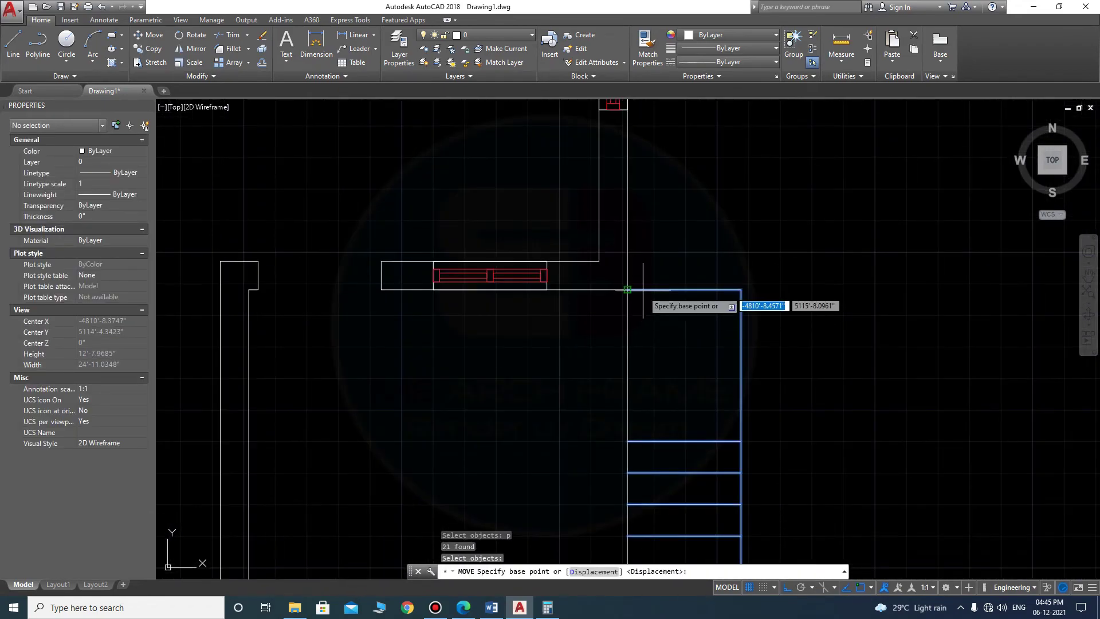
{"action": "left_click", "coordinate": [643, 290]}
{"action": "type", "text": "9"}
{"action": "key", "text": "Escape"}
{"action": "scroll", "coordinate": [644, 212], "scroll_direction": "down", "scroll_amount": 3}
{"action": "scroll", "coordinate": [722, 331], "scroll_direction": "down", "scroll_amount": 1}
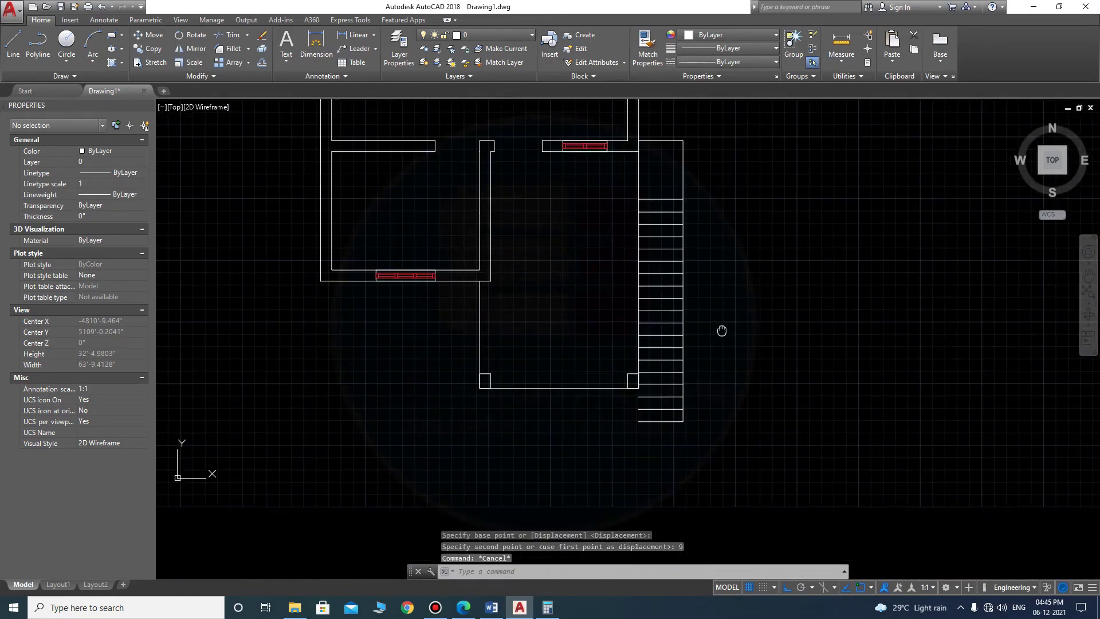
{"action": "middle_click_drag", "start_coordinate": [722, 330], "coordinate": [725, 315]}
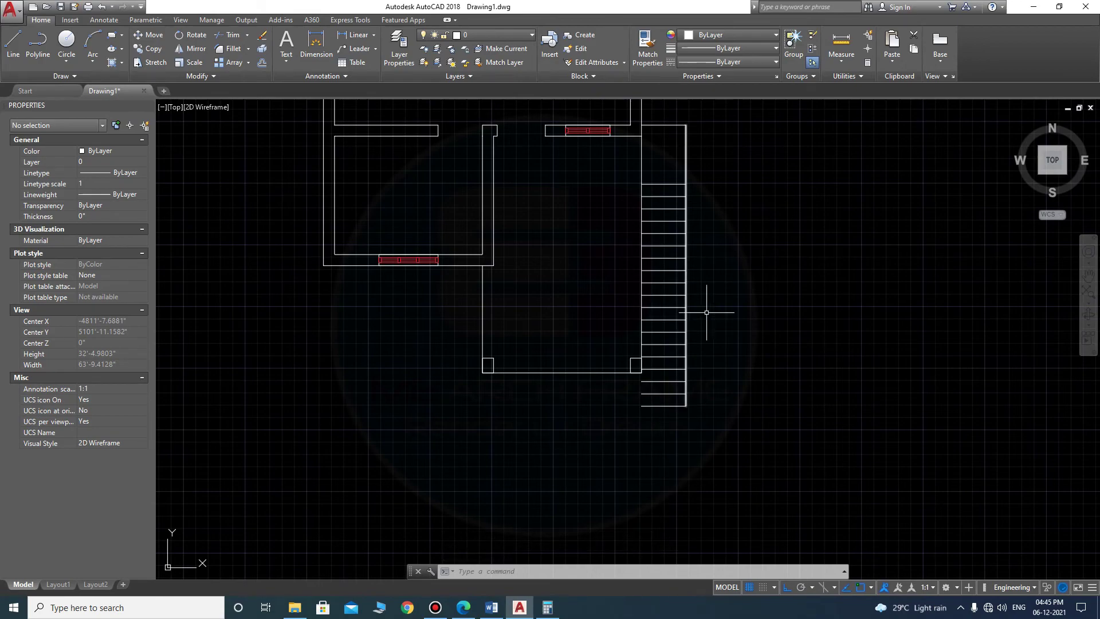
{"action": "scroll", "coordinate": [649, 277], "scroll_direction": "down", "scroll_amount": 2}
{"action": "scroll", "coordinate": [626, 249], "scroll_direction": "up", "scroll_amount": 2}
{"action": "scroll", "coordinate": [608, 248], "scroll_direction": "down", "scroll_amount": 2}
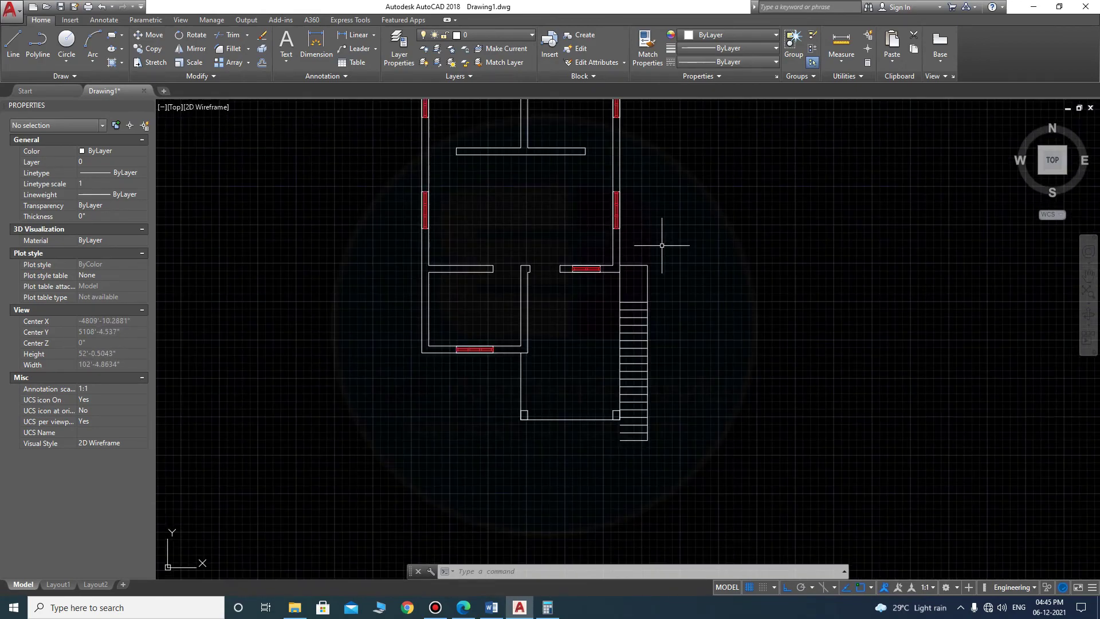
- Crossing-select the 21 staircase lines and move them 3'
{"action": "left_click", "coordinate": [679, 246]}
{"action": "left_click", "coordinate": [642, 458]}
{"action": "type", "text": "m"}
{"action": "key", "text": "Return"}
{"action": "left_click", "coordinate": [696, 319]}
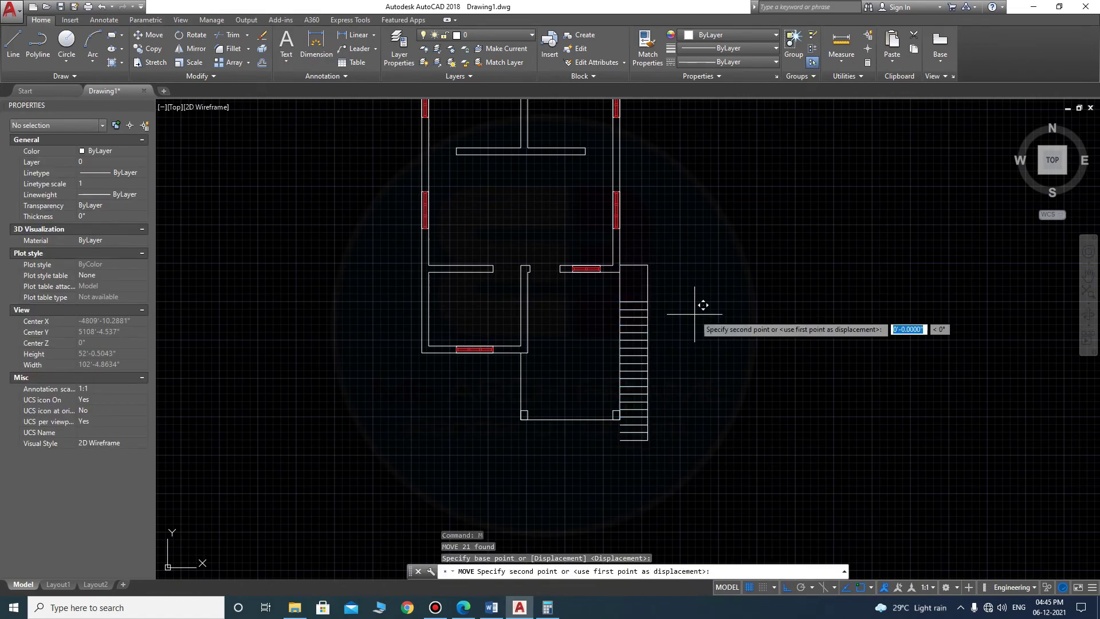
{"action": "type", "text": "3'"}
{"action": "key", "text": "Return"}
- Start another move of the previous staircase selection, then cancel it
{"action": "scroll", "coordinate": [620, 284], "scroll_direction": "up", "scroll_amount": 6}
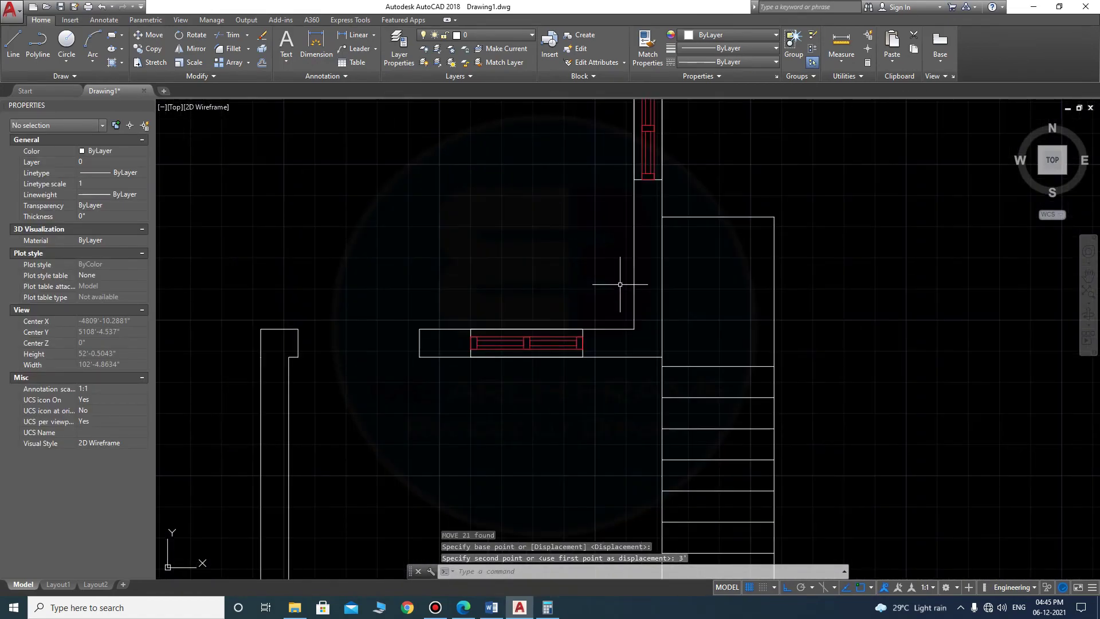
{"action": "key", "text": "Return"}
{"action": "type", "text": "p"}
{"action": "key", "text": "Return"}
{"action": "key", "text": "Return"}
{"action": "left_click", "coordinate": [663, 356]}
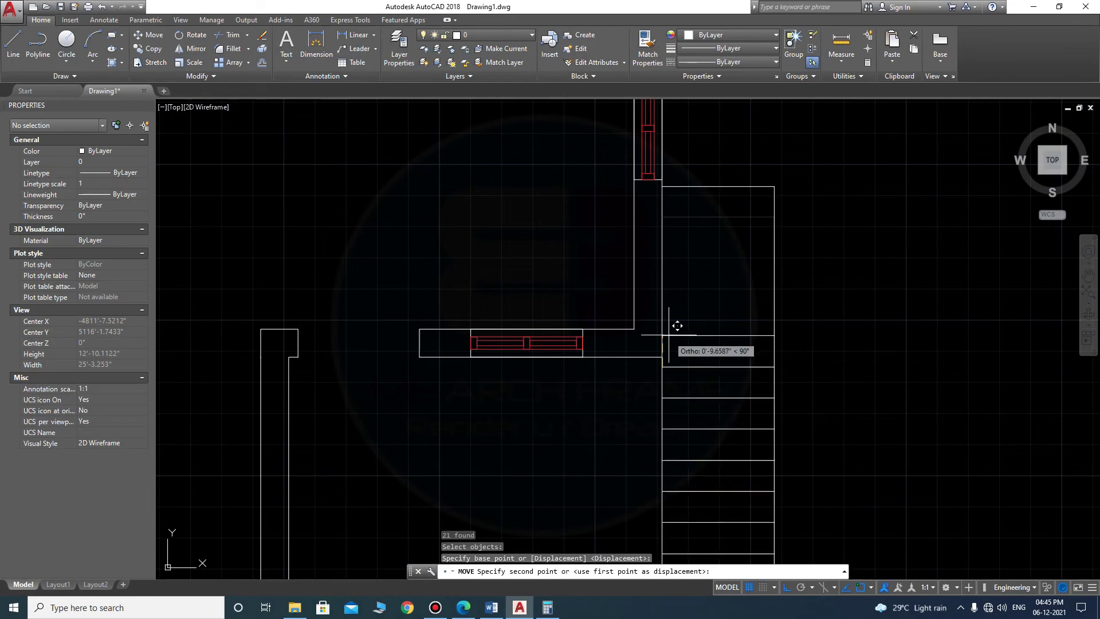
{"action": "scroll", "coordinate": [651, 326], "scroll_direction": "down", "scroll_amount": 2}
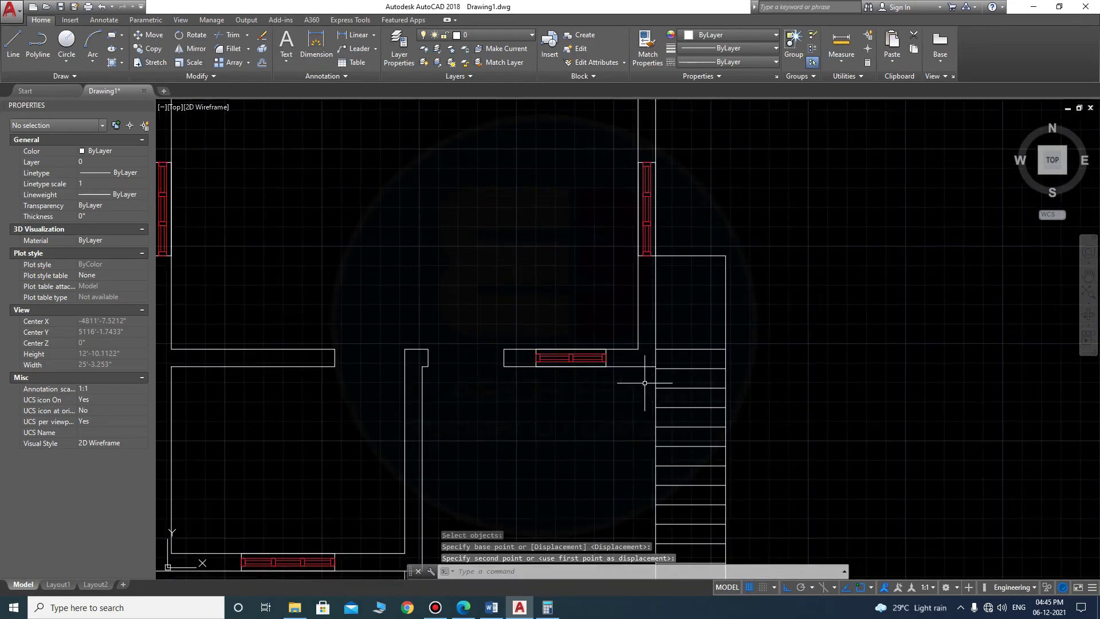
{"action": "key", "text": "Escape"}
{"action": "scroll", "coordinate": [707, 310], "scroll_direction": "down", "scroll_amount": 2}
{"action": "scroll", "coordinate": [727, 325], "scroll_direction": "down", "scroll_amount": 2}
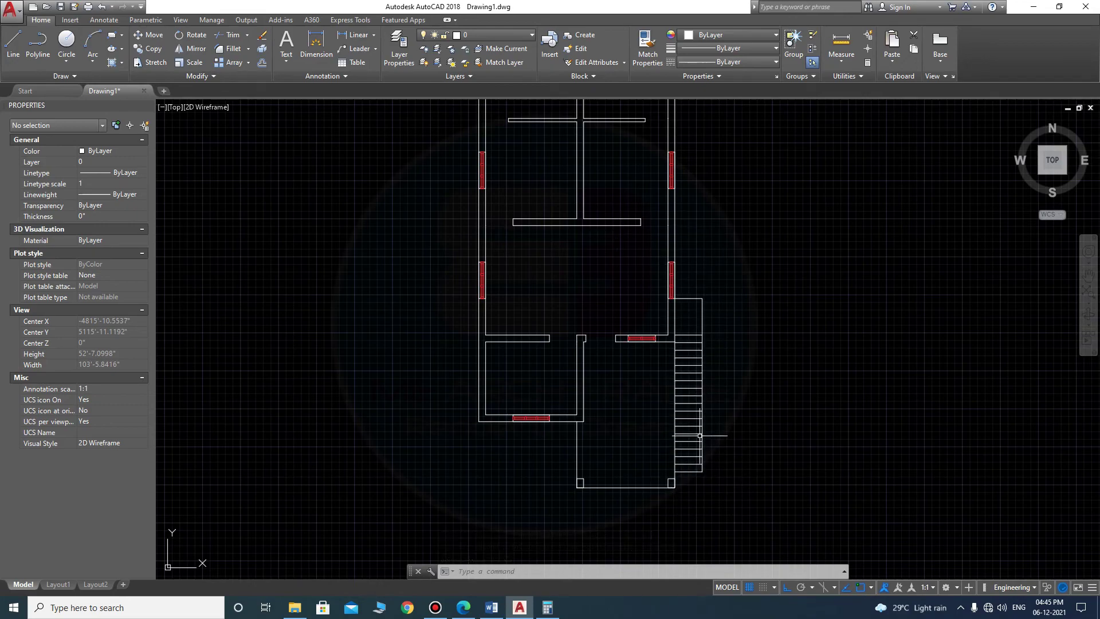
{"action": "middle_click_drag", "start_coordinate": [642, 482], "coordinate": [687, 408]}
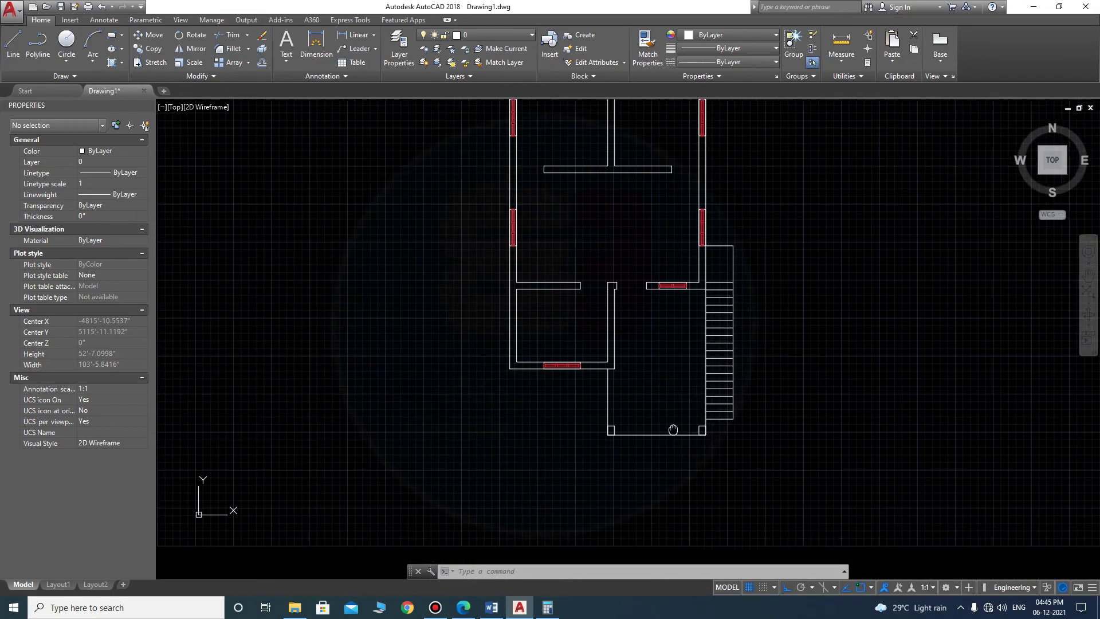
{"action": "scroll", "coordinate": [596, 396], "scroll_direction": "up", "scroll_amount": 2}
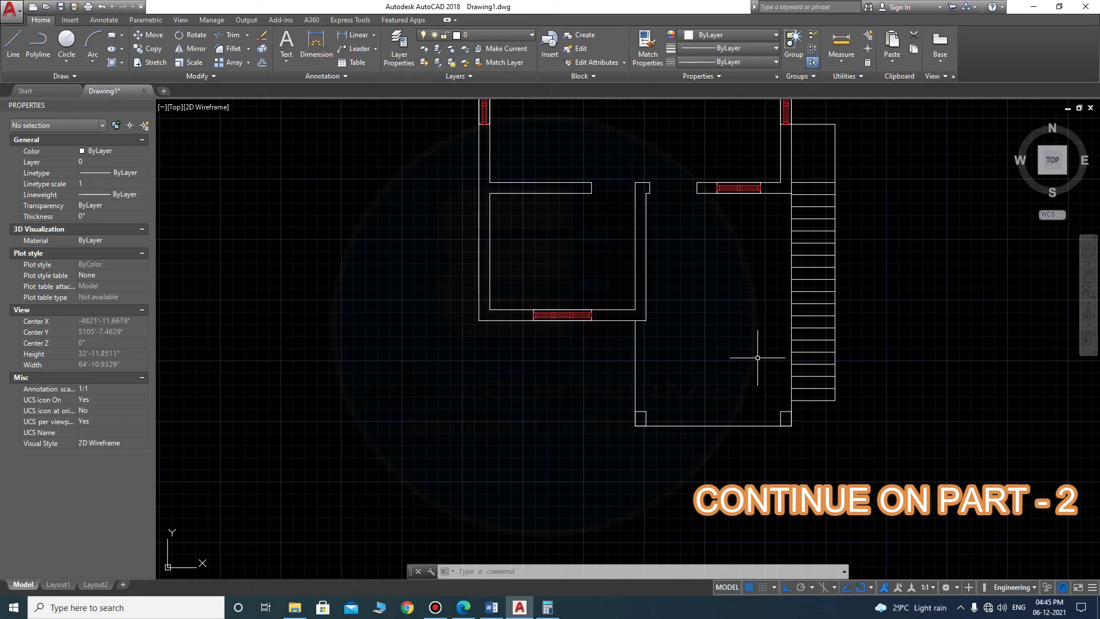
{"action": "mouse_move", "coordinate": [877, 406]}
{"action": "middle_mouse_down"}
{"action": "mouse_move", "coordinate": [833, 445]}
{"action": "mouse_move", "coordinate": [777, 455]}
{"action": "middle_mouse_up"}
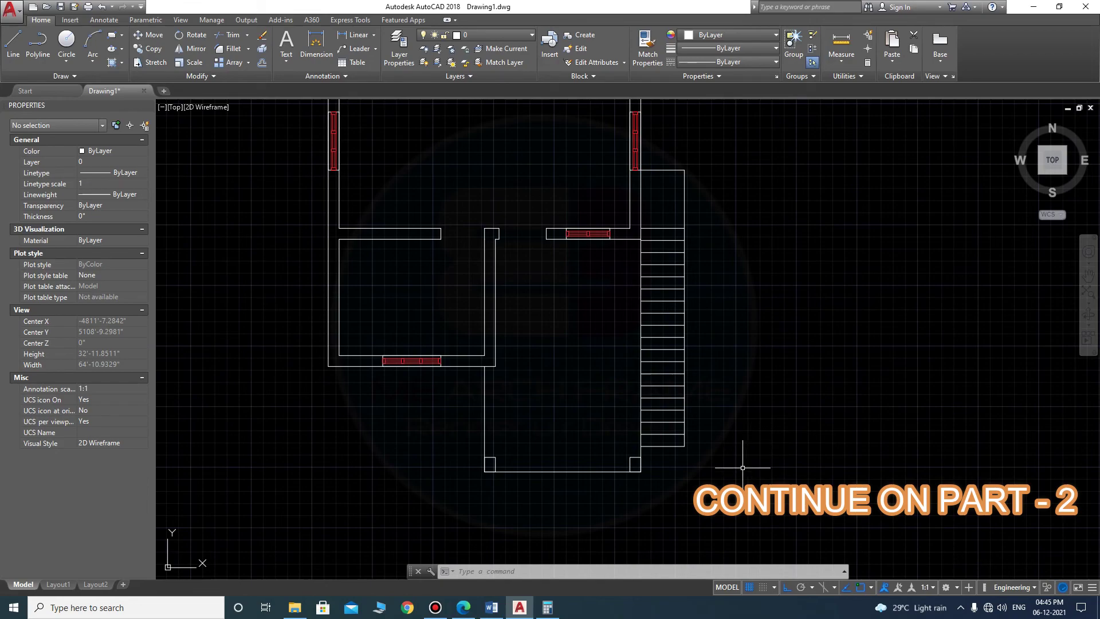
{"action": "scroll", "coordinate": [700, 453], "scroll_direction": "down", "scroll_amount": 4}
{"action": "scroll", "coordinate": [685, 338], "scroll_direction": "up", "scroll_amount": 2}
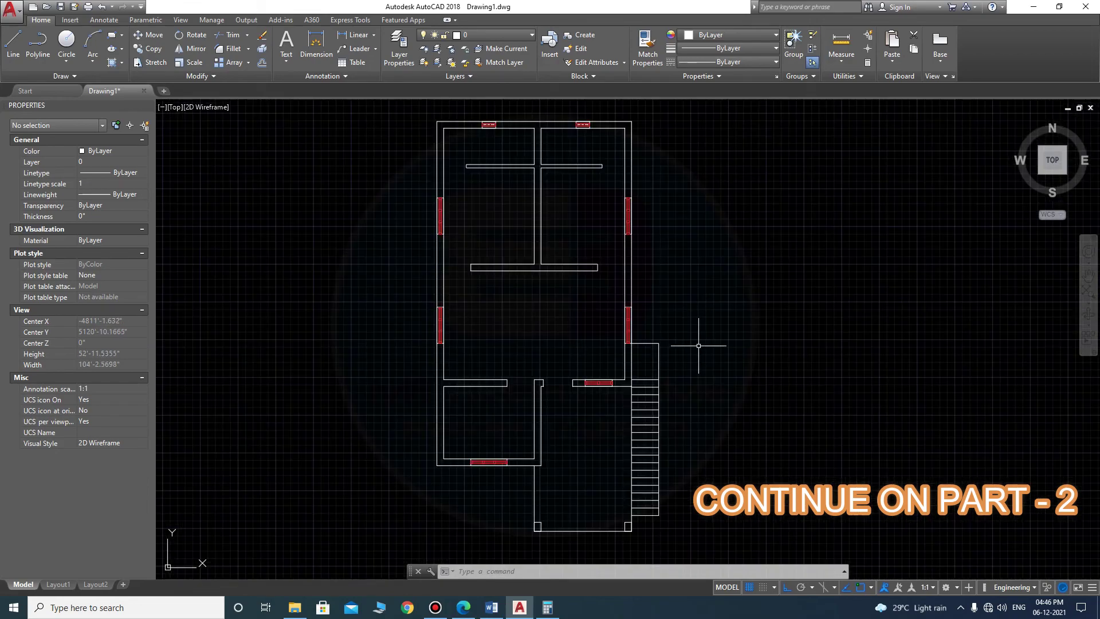
{"action": "mouse_move", "coordinate": [700, 356]}
{"action": "middle_mouse_down"}
{"action": "mouse_move", "coordinate": [702, 346]}
{"action": "mouse_move", "coordinate": [677, 348]}
{"action": "middle_mouse_up"}
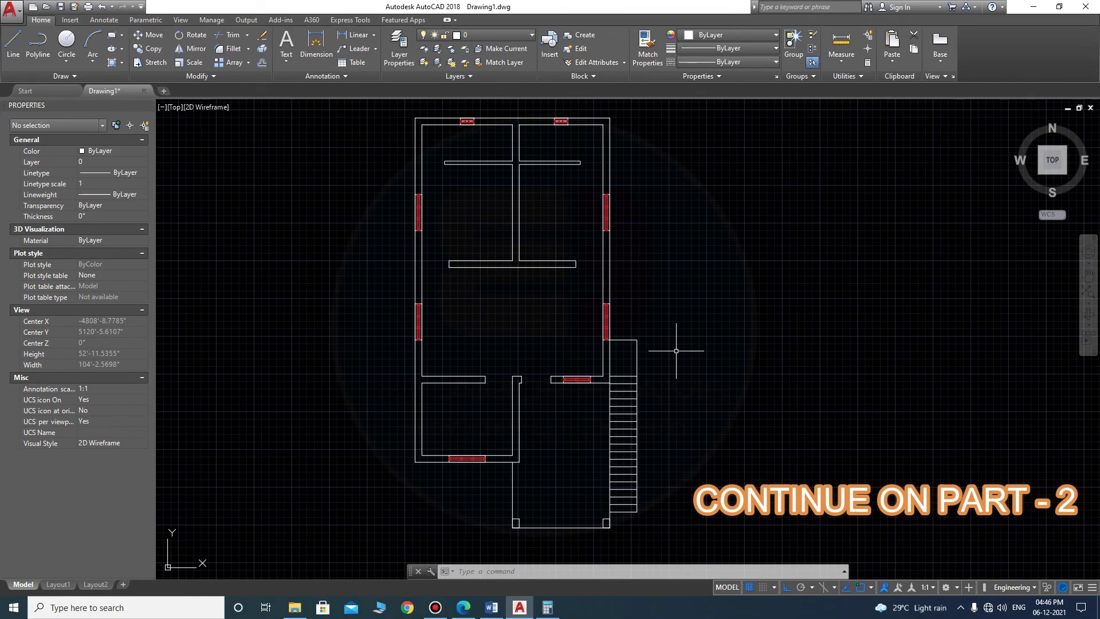